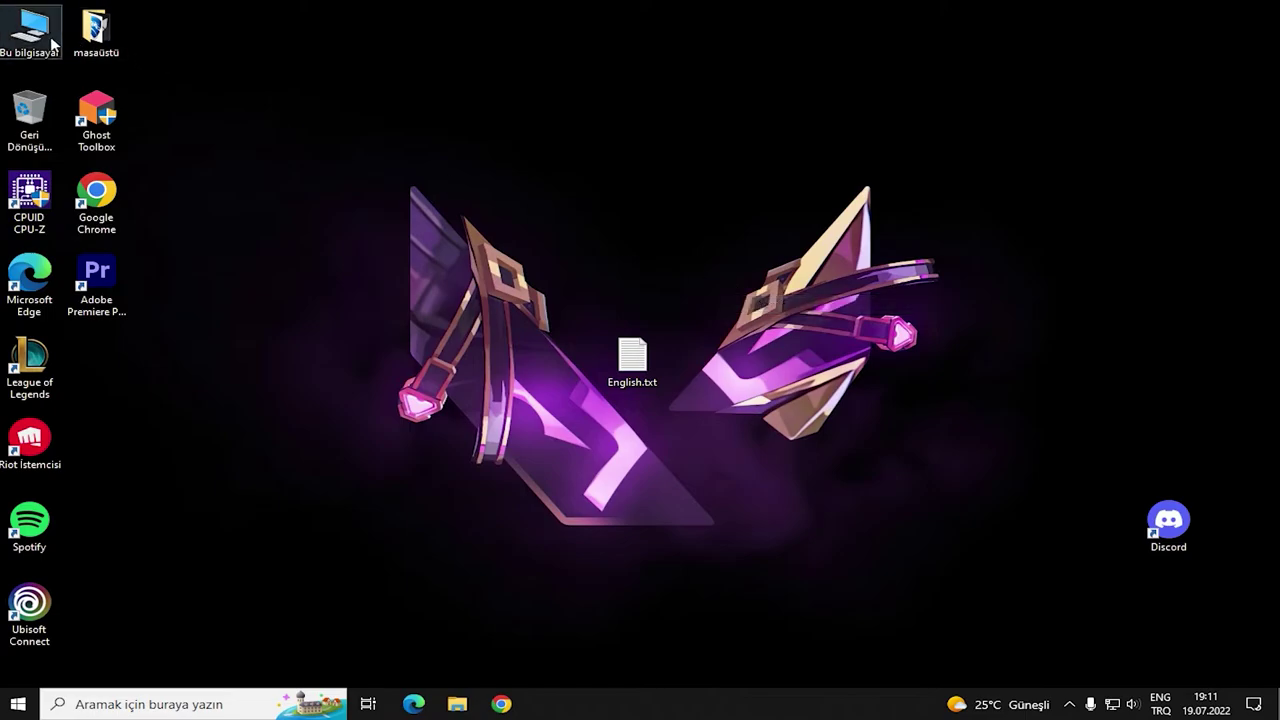
# Open the advanced system settings (Gelişmiş sistem ayarları) from the computer's About page and place the dialog mid-screen
pyautogui.click(103, 225)
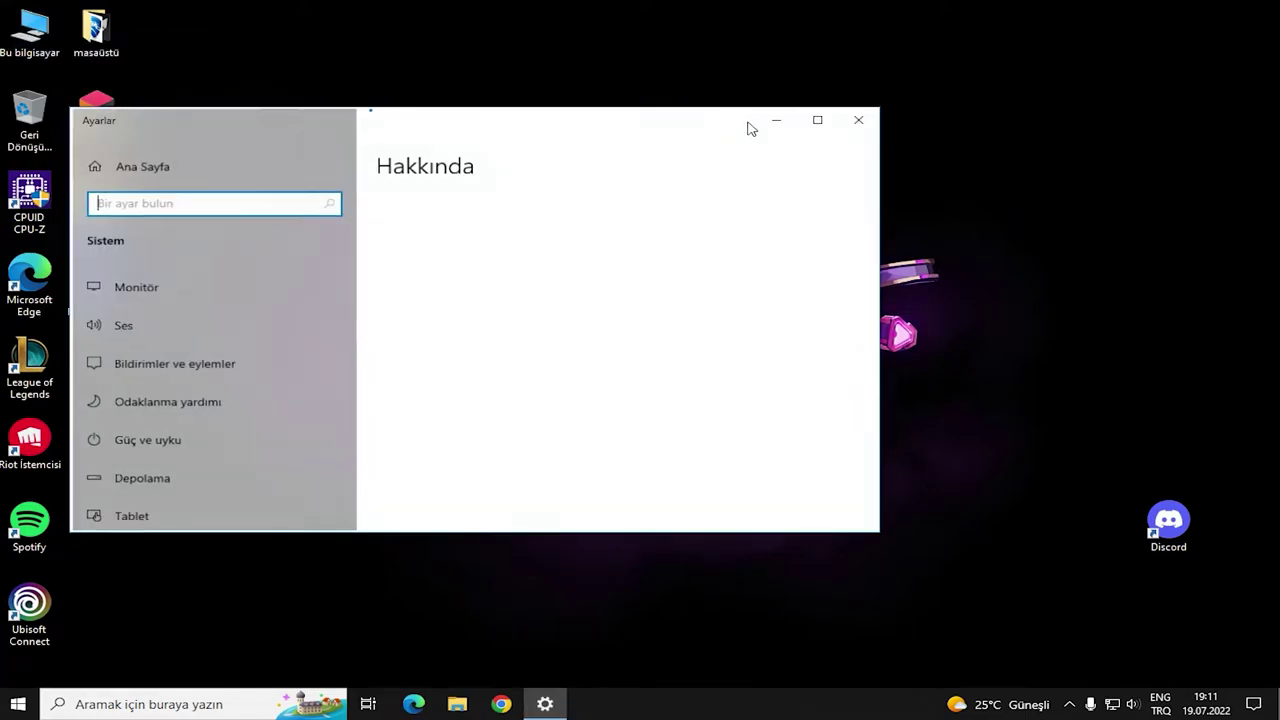
pyautogui.doubleClick(748, 122)
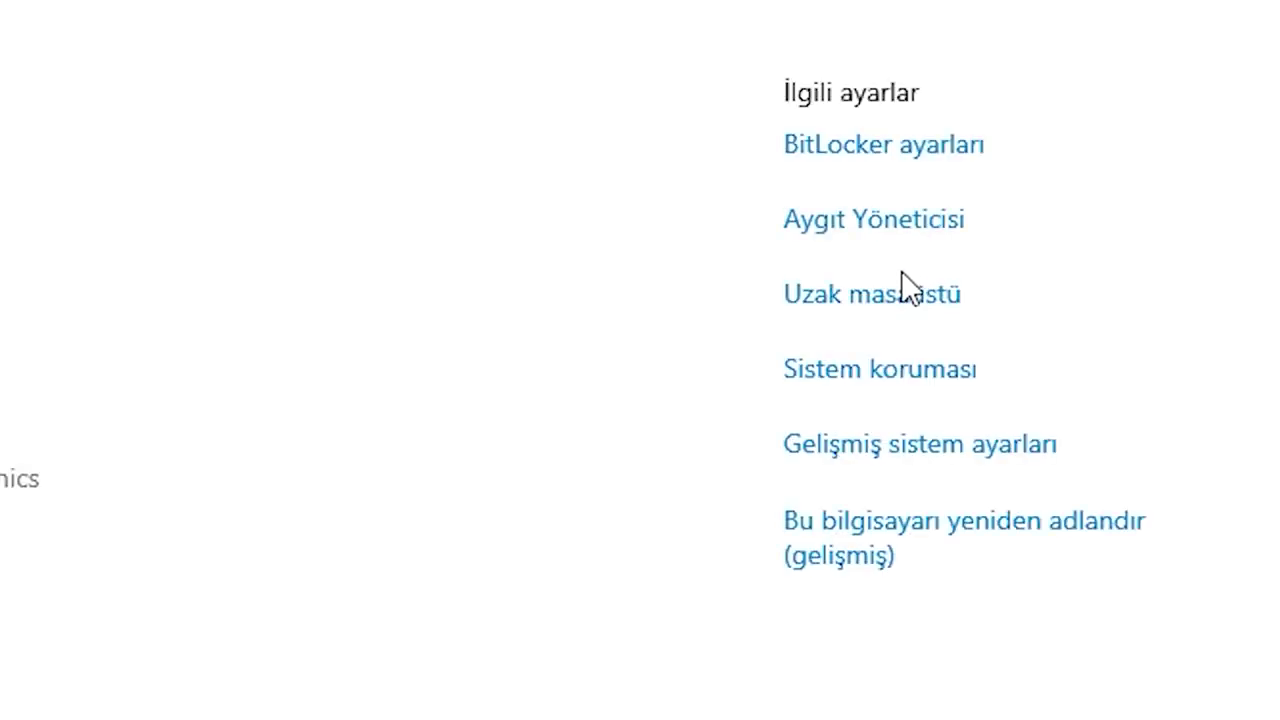
pyautogui.click(928, 466)
pyautogui.click(1200, 14)
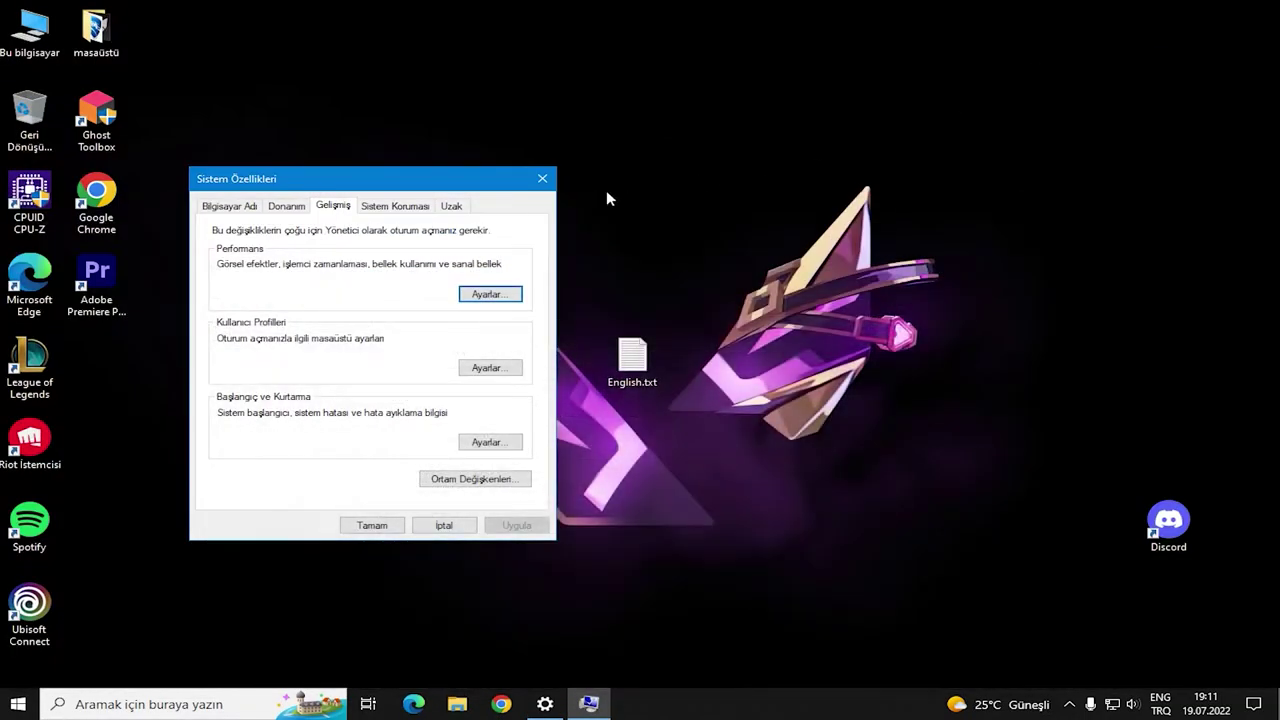
pyautogui.moveTo(456, 178); pyautogui.dragTo(700, 154)
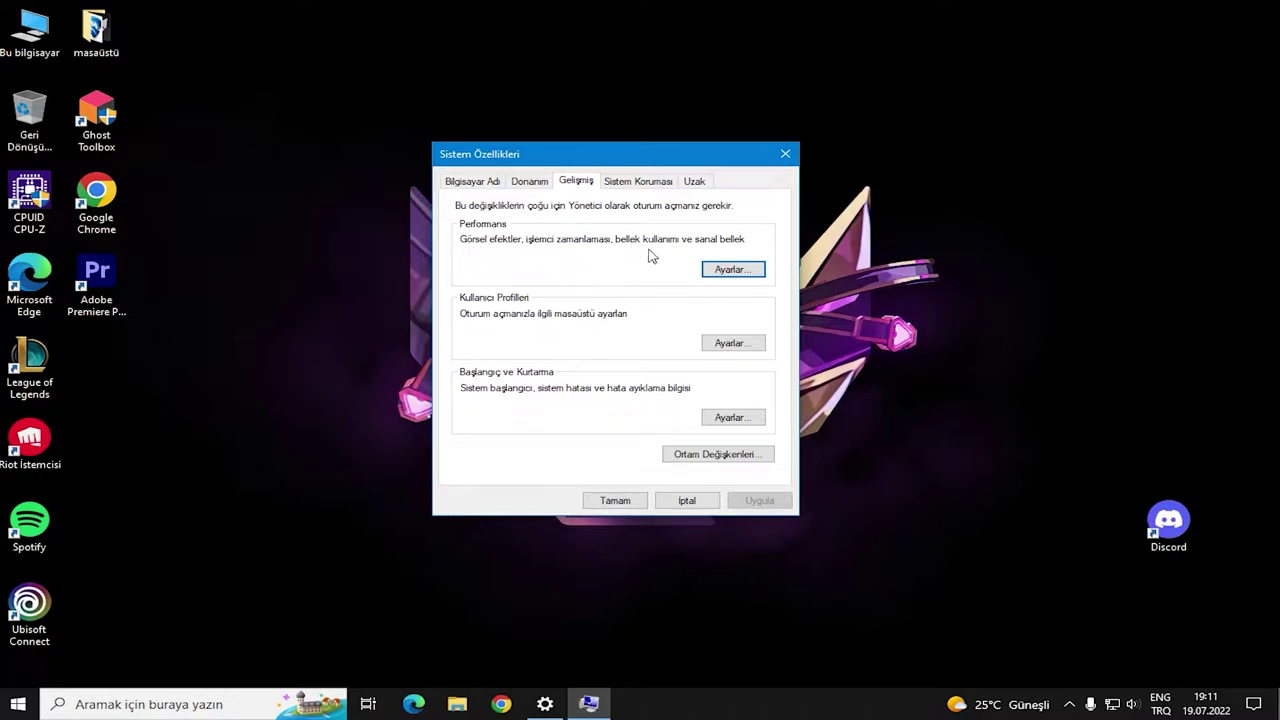
# Set the performance visual effects to Özel with only "Ekran yazı tipi kenarlarını düzelt" enabled, apply it, and refresh the desktop
pyautogui.click(733, 270)
pyautogui.moveTo(617, 220); pyautogui.dragTo(697, 172)
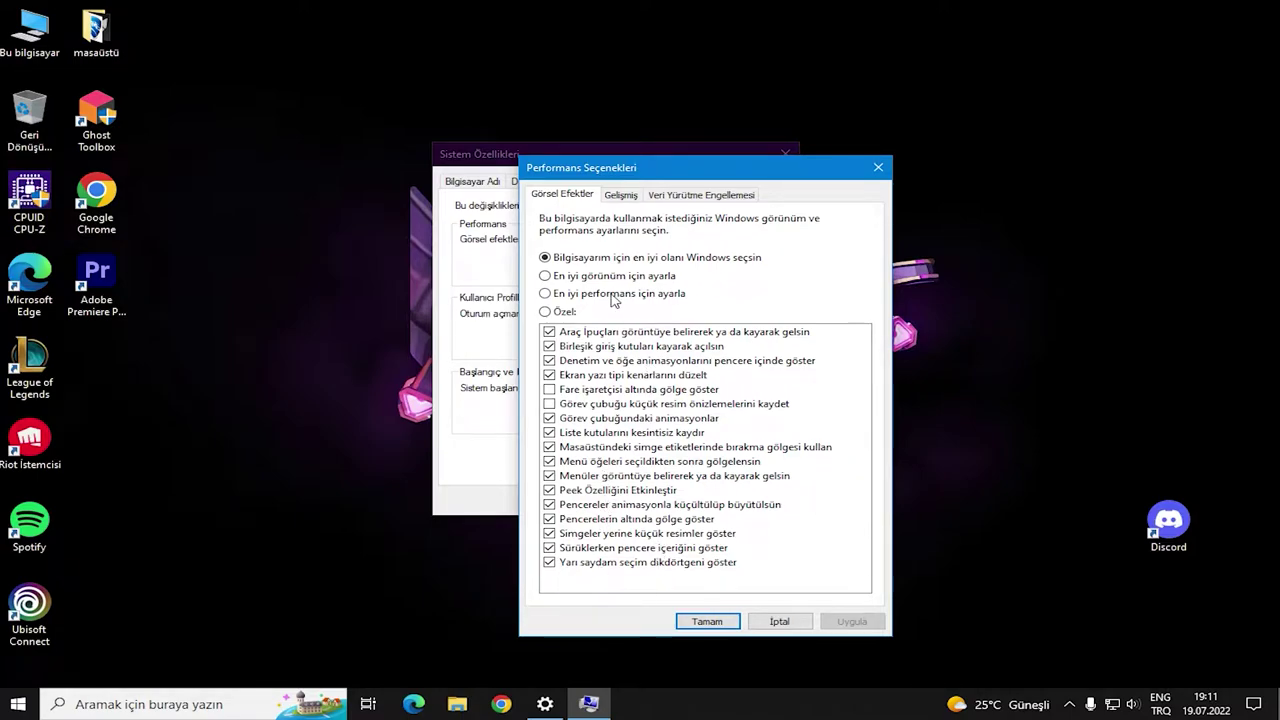
pyautogui.click(567, 377)
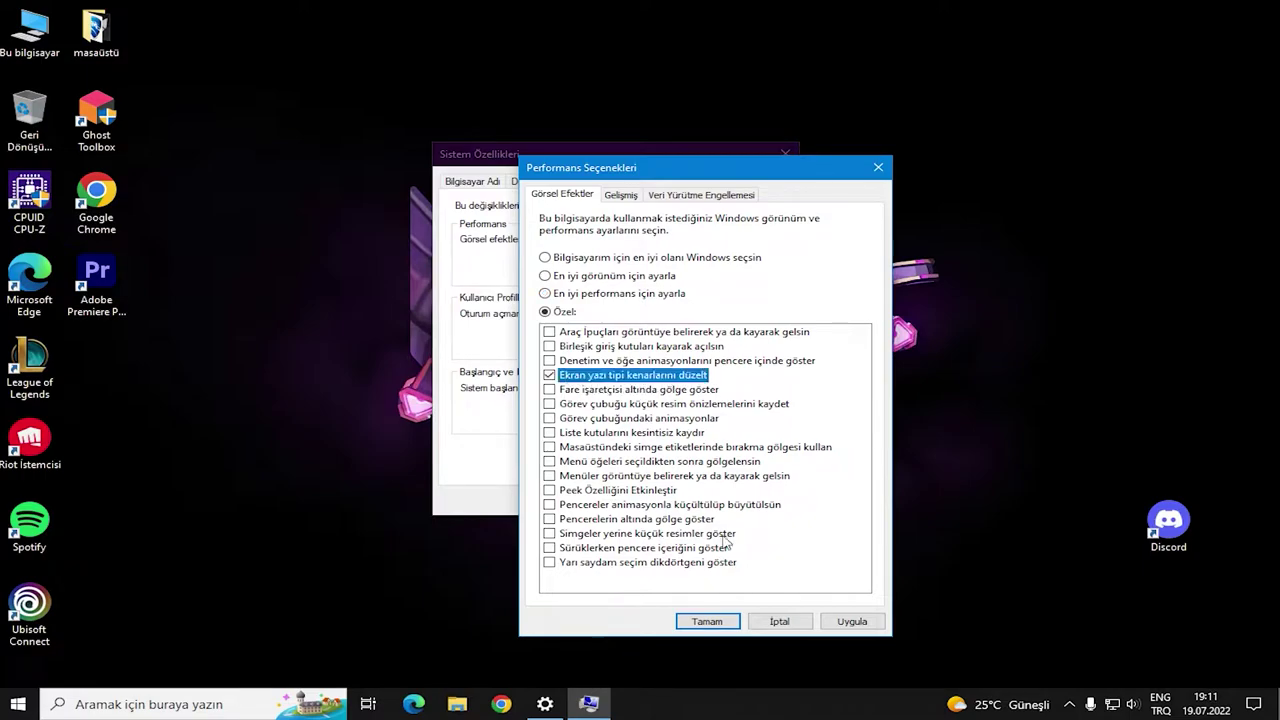
pyautogui.click(842, 622)
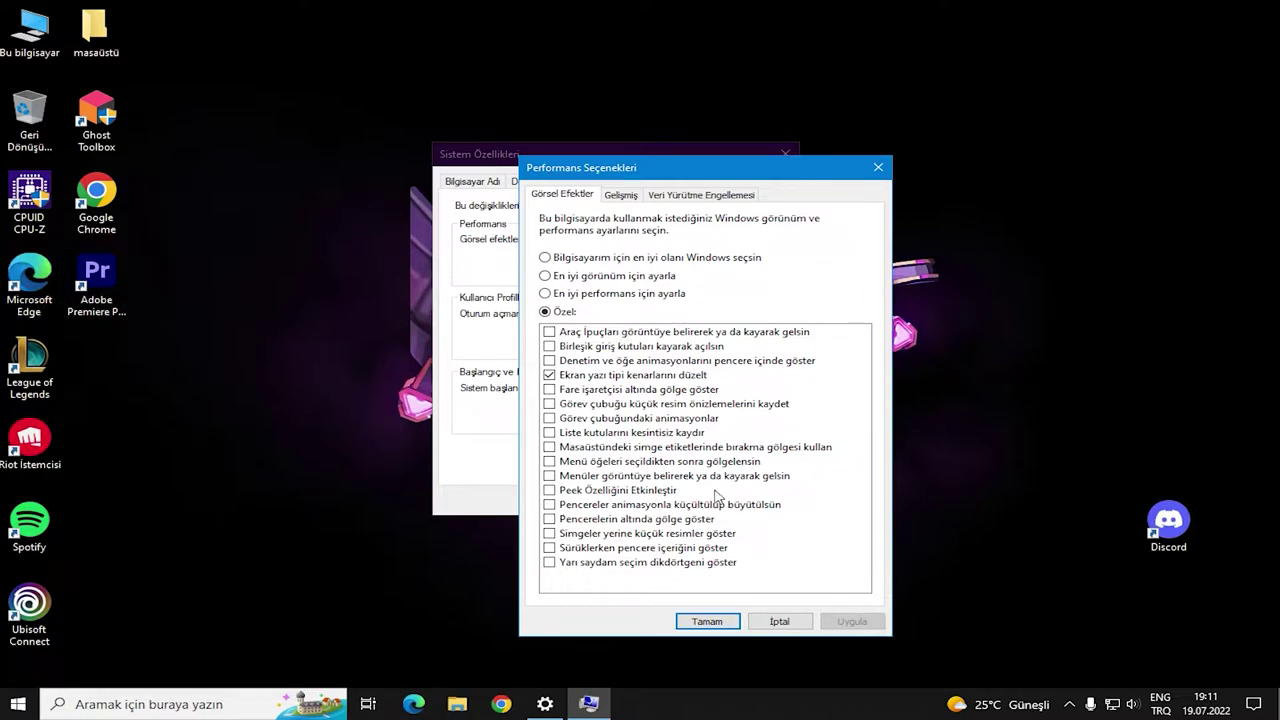
pyautogui.click(703, 622)
pyautogui.click(784, 154)
pyautogui.rightClick(651, 206)
pyautogui.click(689, 248)
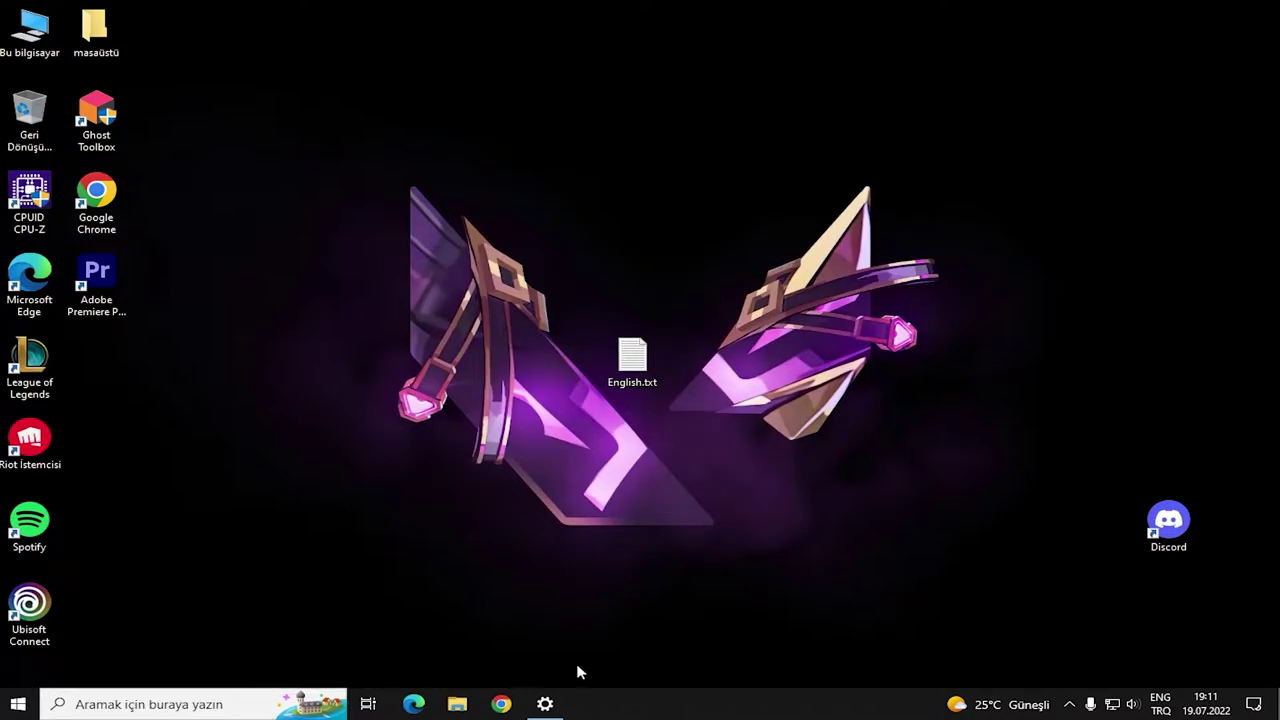
# Switch to the NVIDIA Control Panel and check the "Gelişmiş 3D görüntü ayarlarını kullan" option on the image preview page
pyautogui.rightClick(644, 468)
pyautogui.click(705, 586)
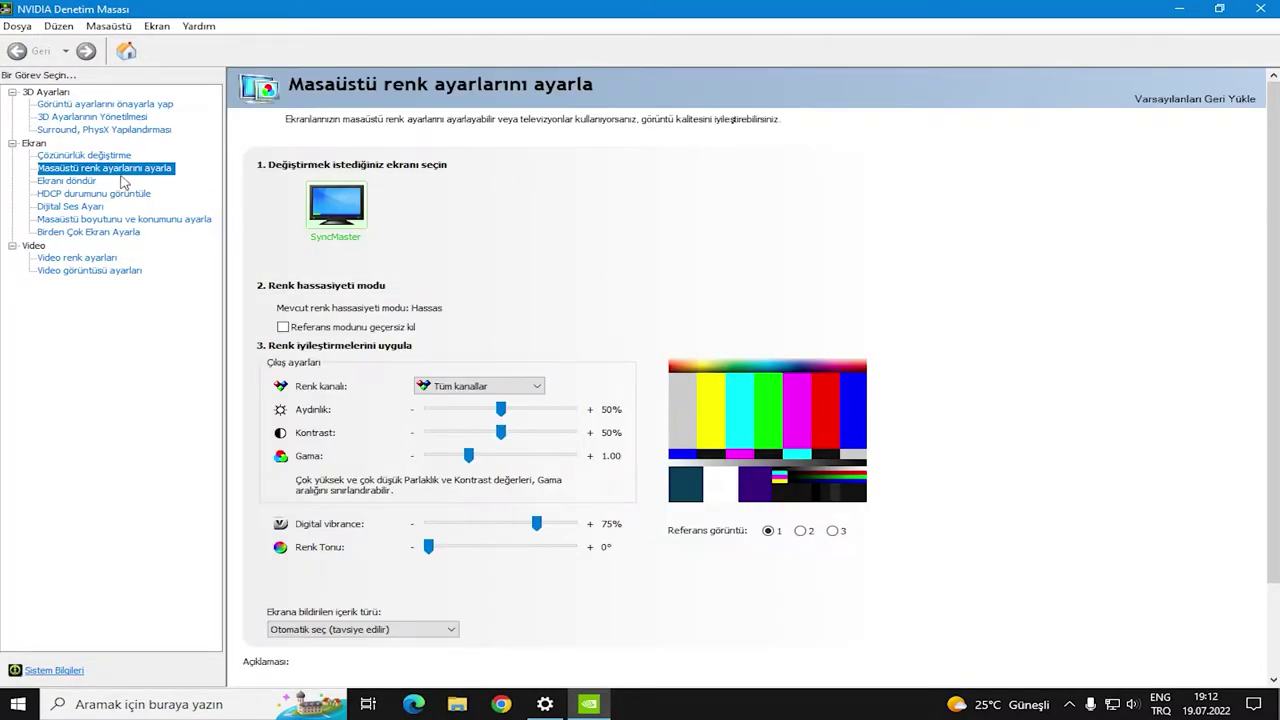
pyautogui.click(100, 105)
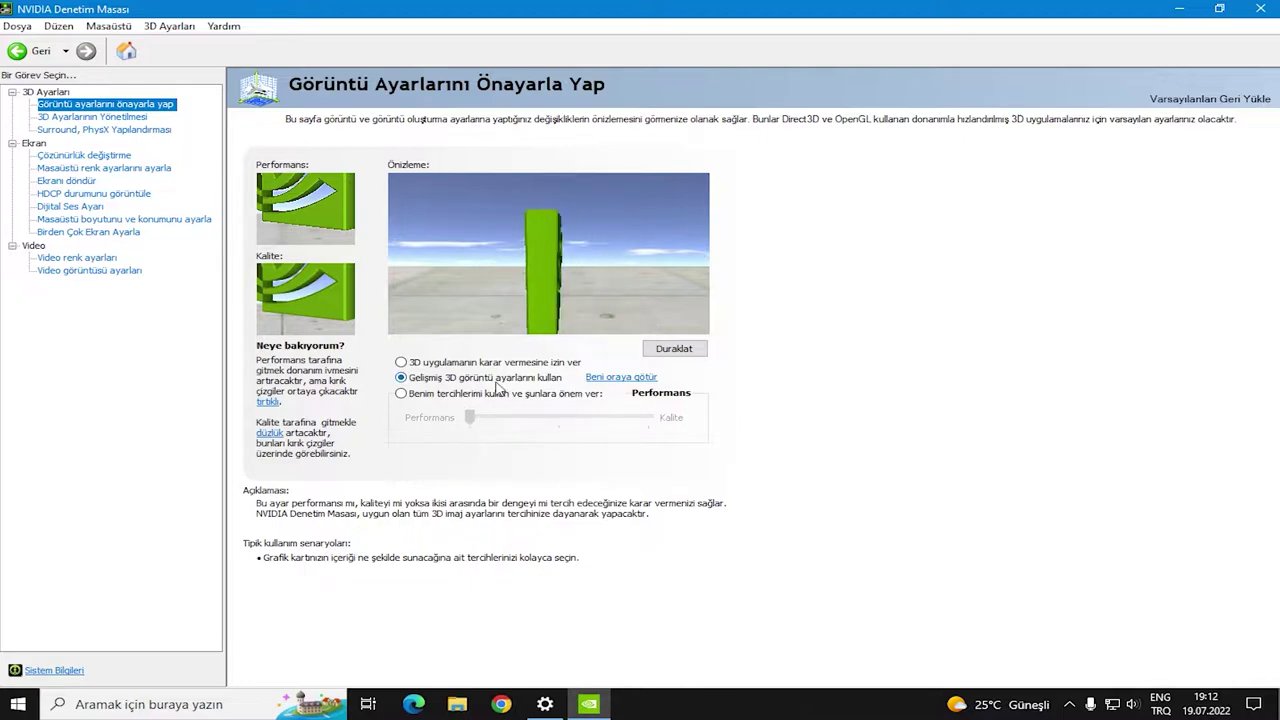
pyautogui.moveTo(510, 381)
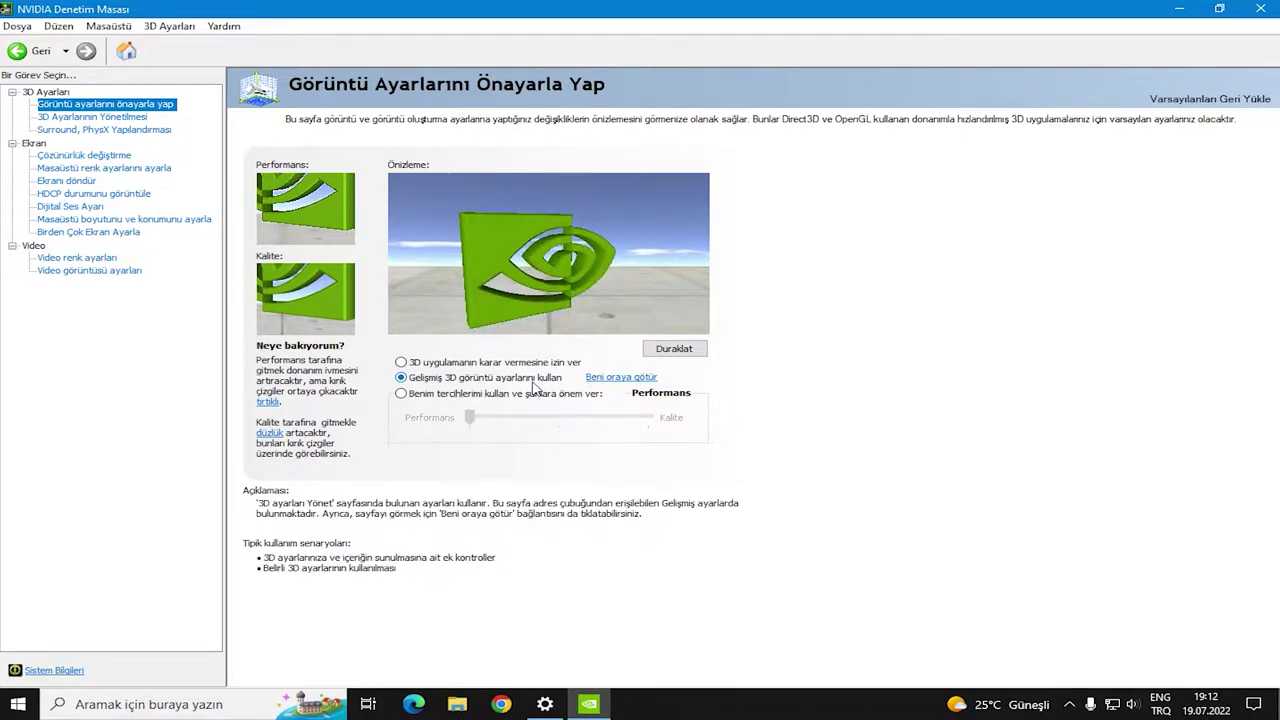
# Review the global 3D settings and set the OpenGL rendering GPU to NVIDIA GeForce GTX 1050 Ti
pyautogui.click(93, 118)
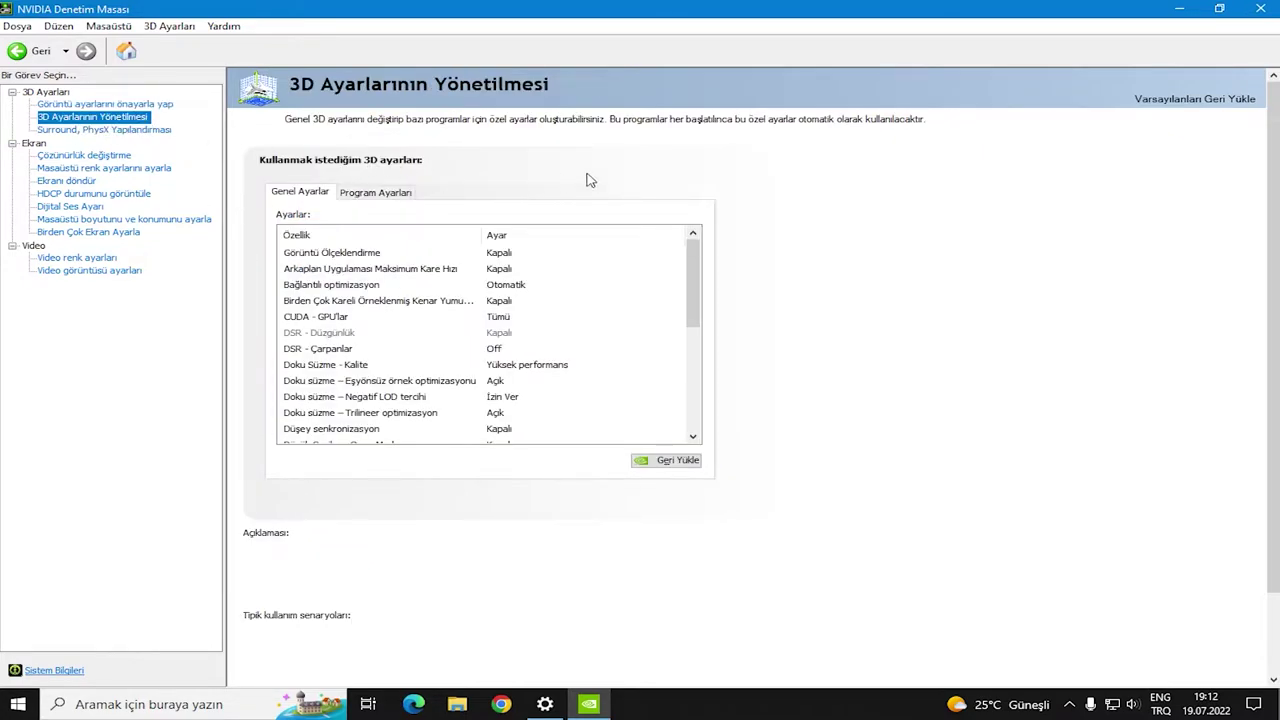
pyautogui.moveTo(515, 286)
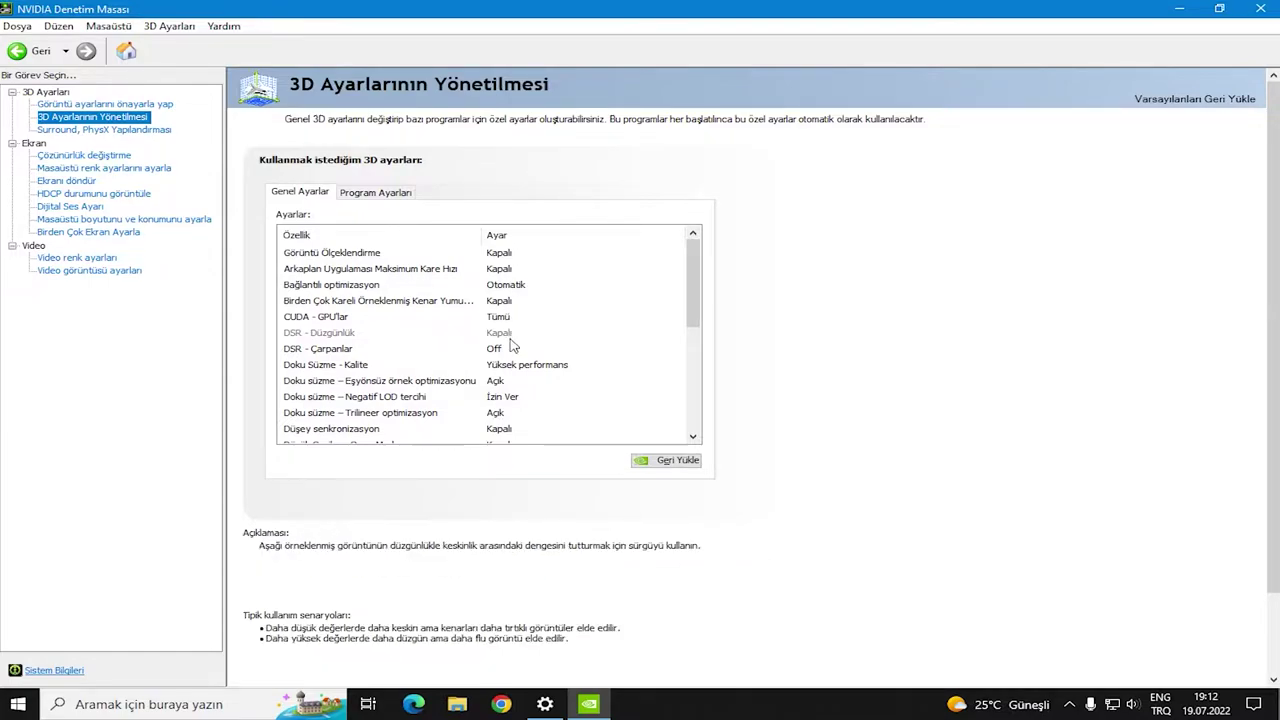
pyautogui.scroll(-1, 699, 292)
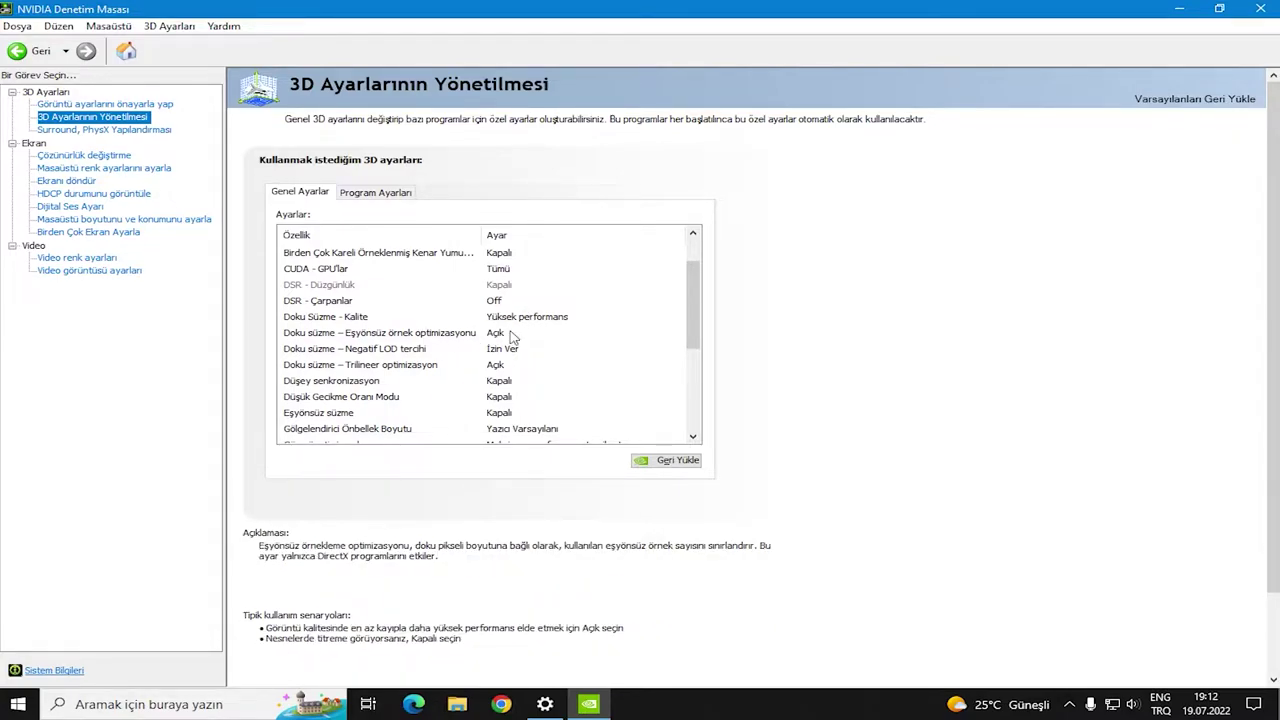
pyautogui.scroll(-1, 510, 338)
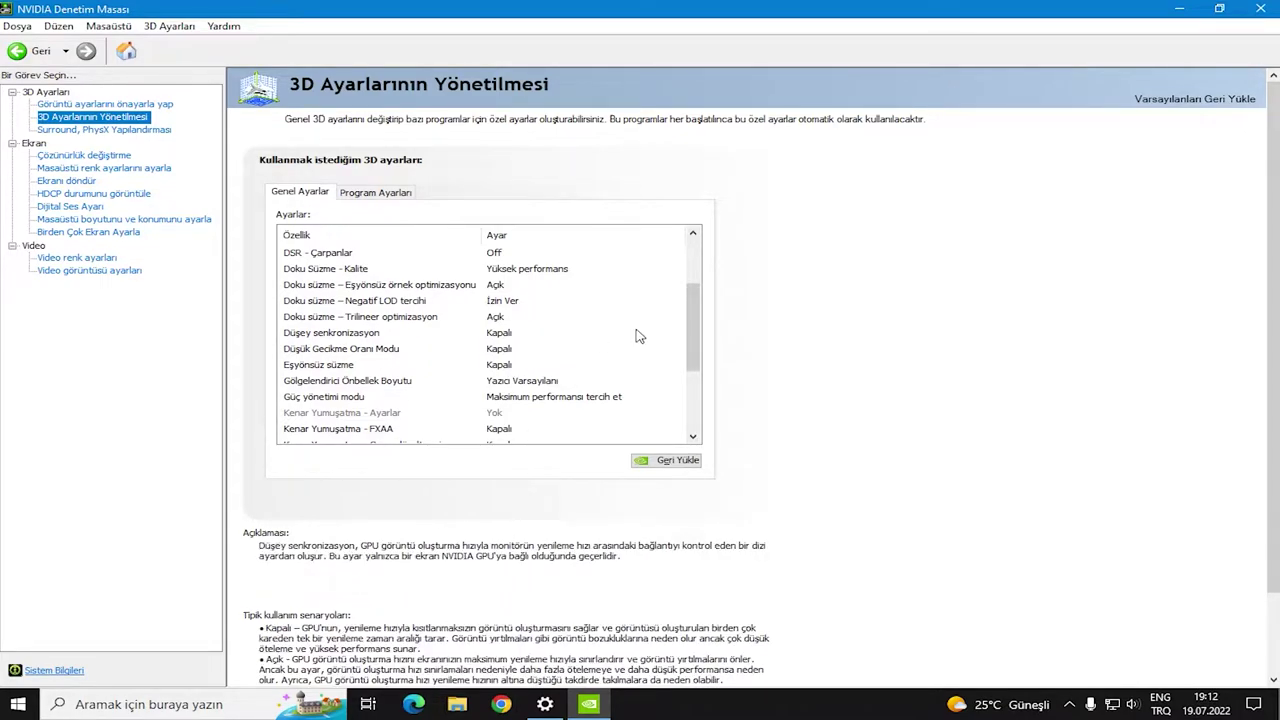
pyautogui.scroll(-1, 691, 334)
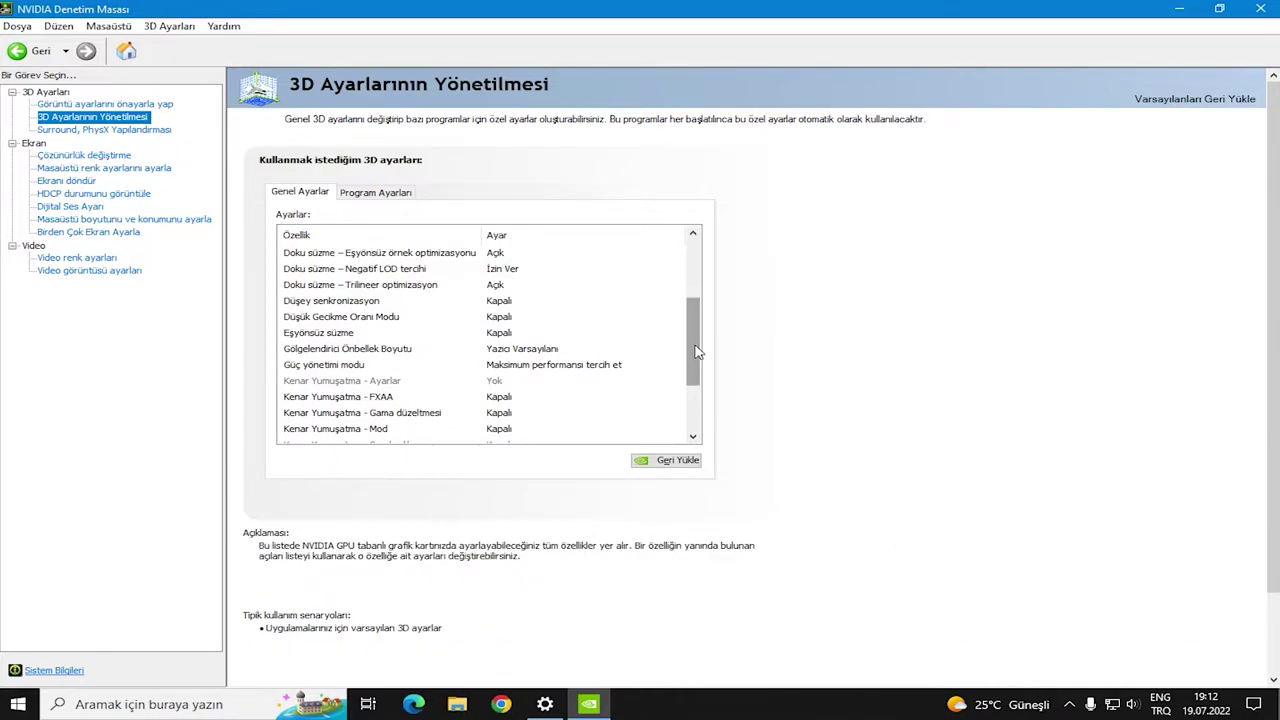
pyautogui.scroll(-3, 688, 352)
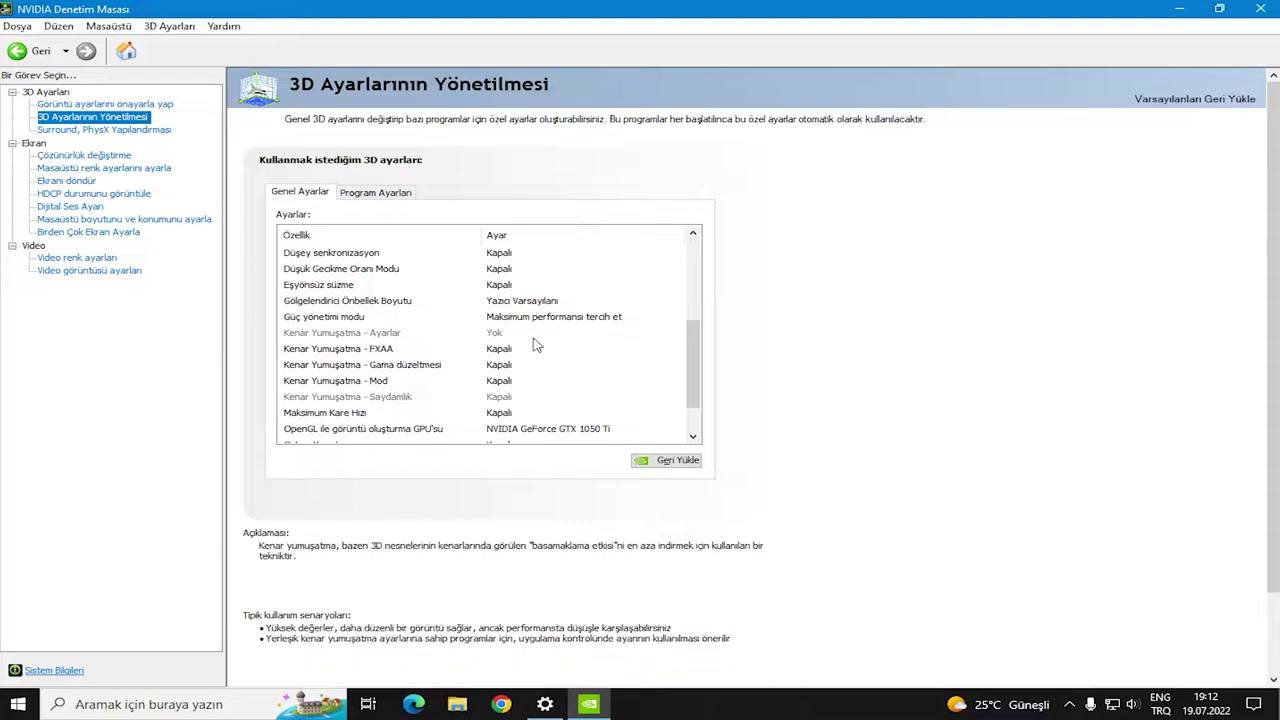
pyautogui.scroll(-2, 698, 382)
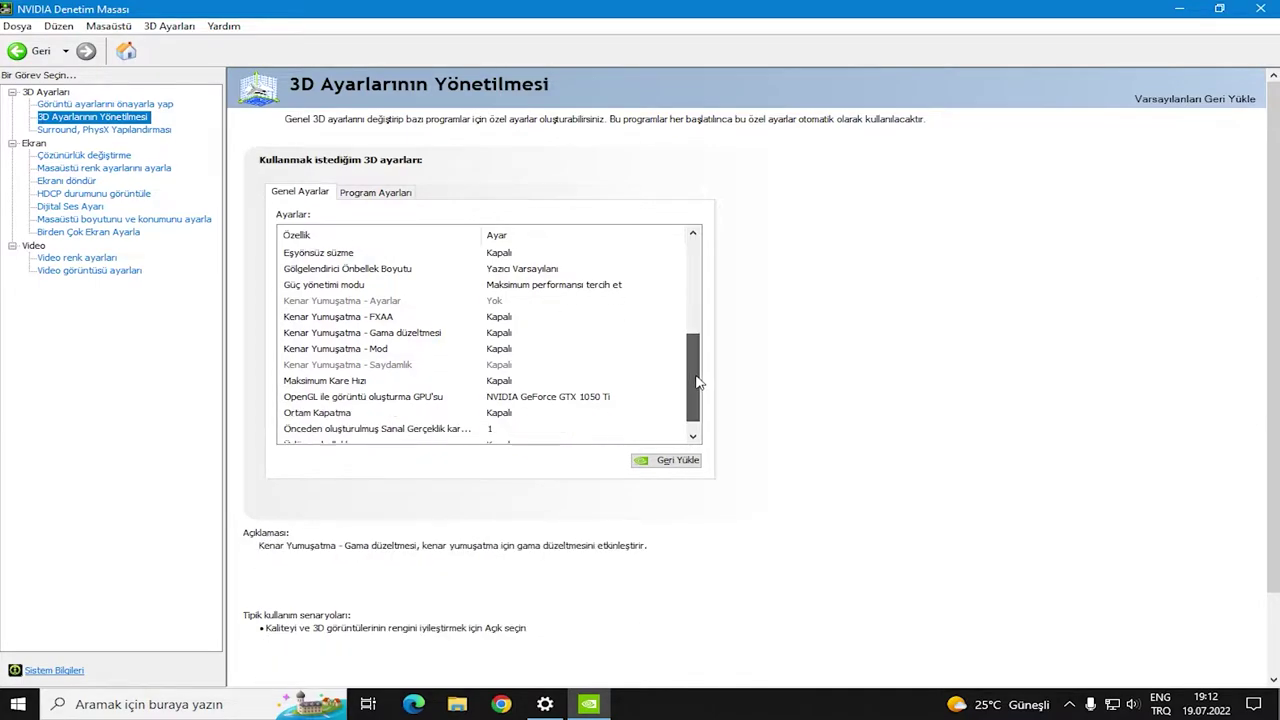
pyautogui.click(566, 400)
pyautogui.click(570, 398)
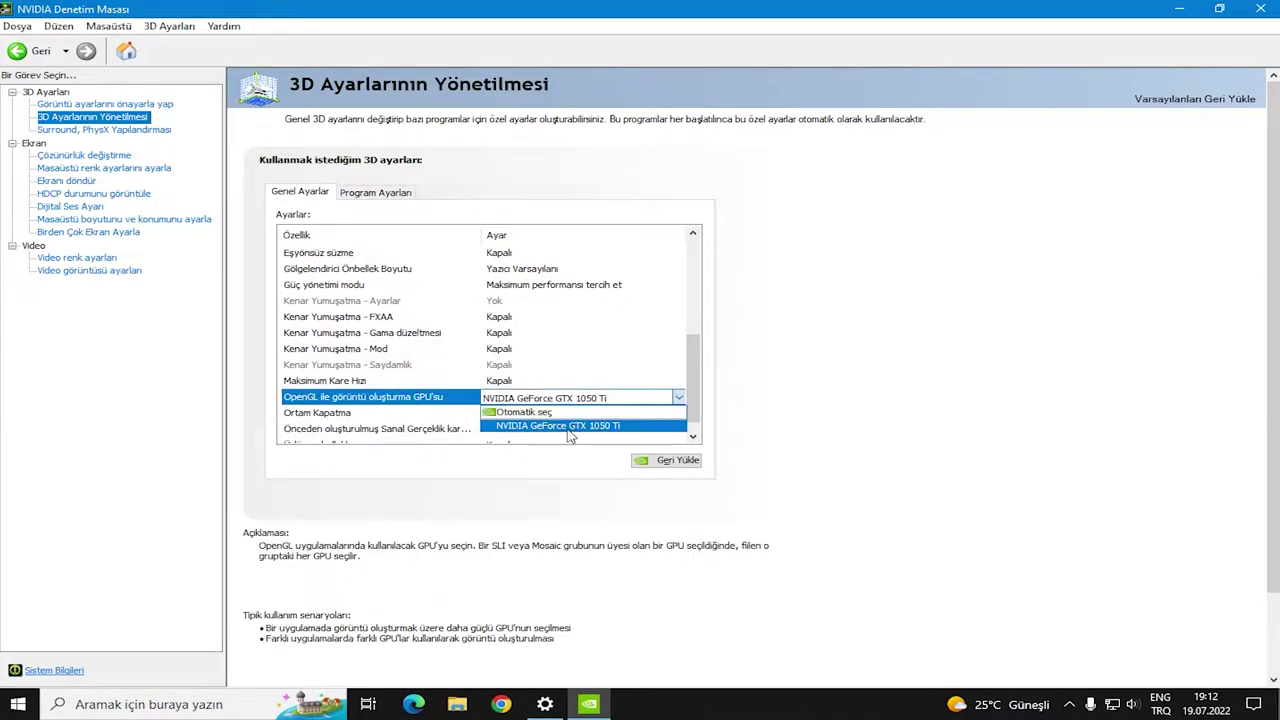
pyautogui.click(580, 425)
pyautogui.scroll(-1, 697, 403)
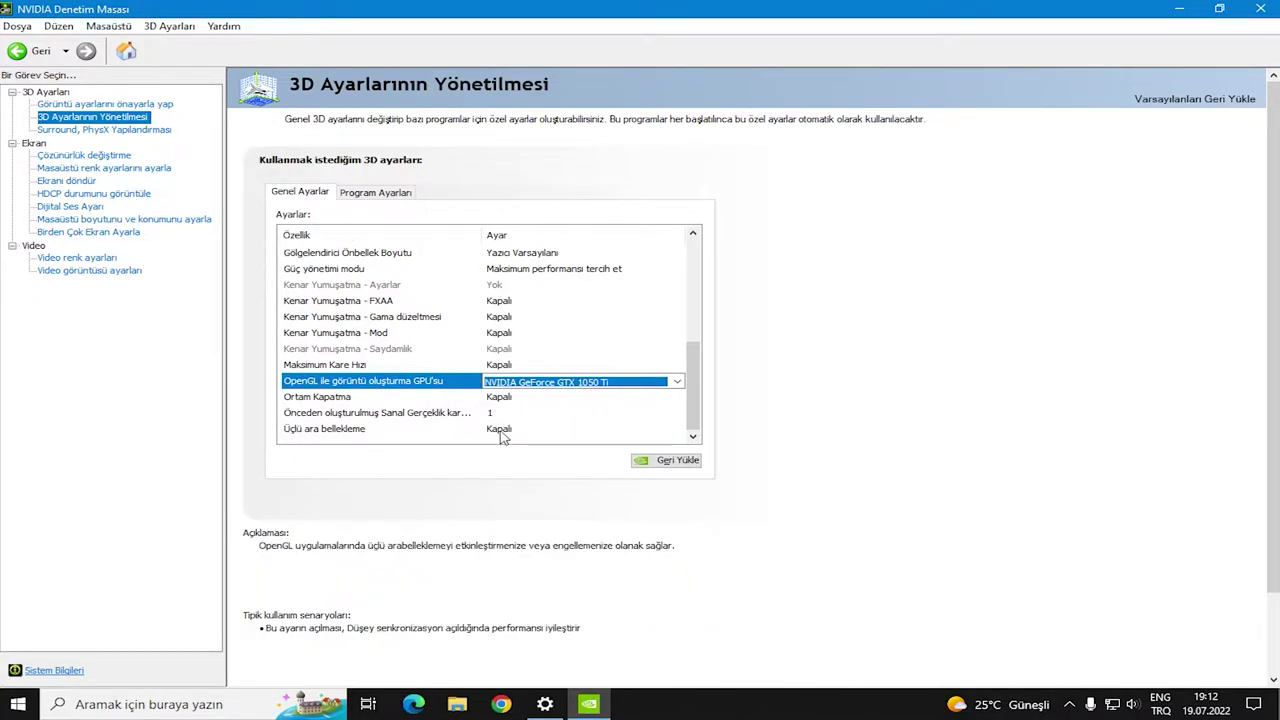
# Check the PhysX processor setting and the refresh rates offered on the resolution page
pyautogui.click(105, 130)
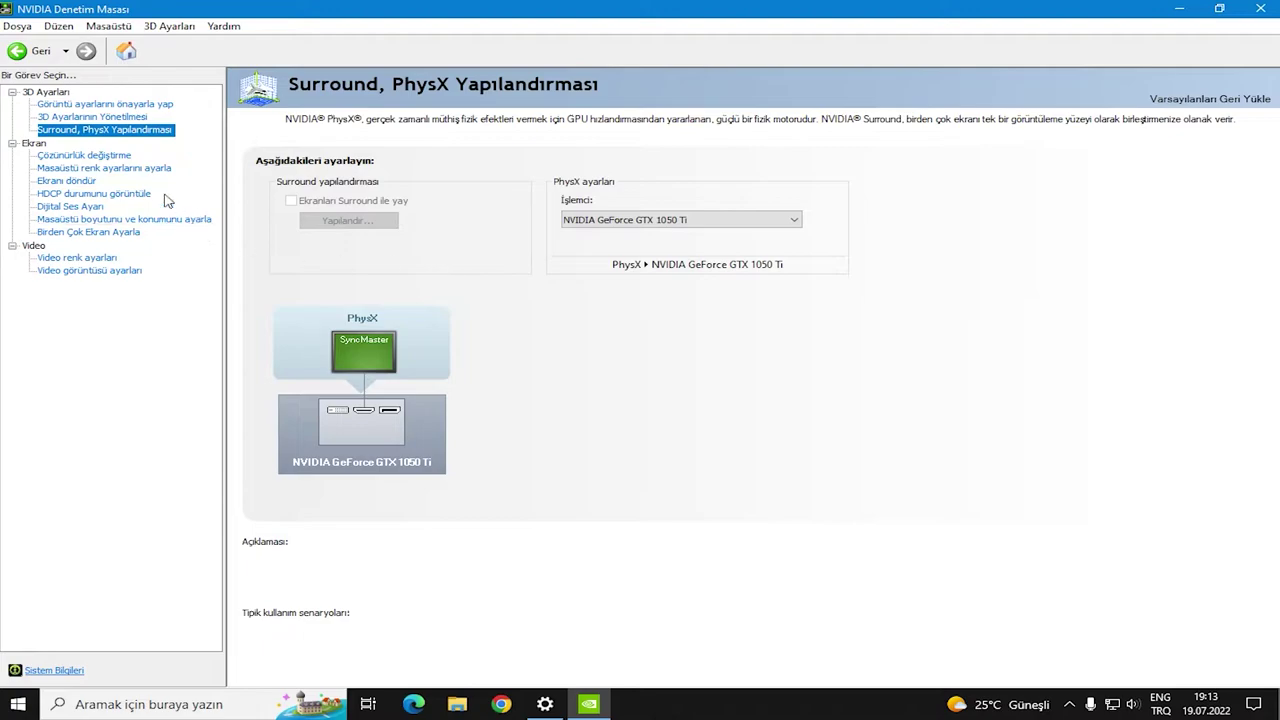
pyautogui.click(88, 156)
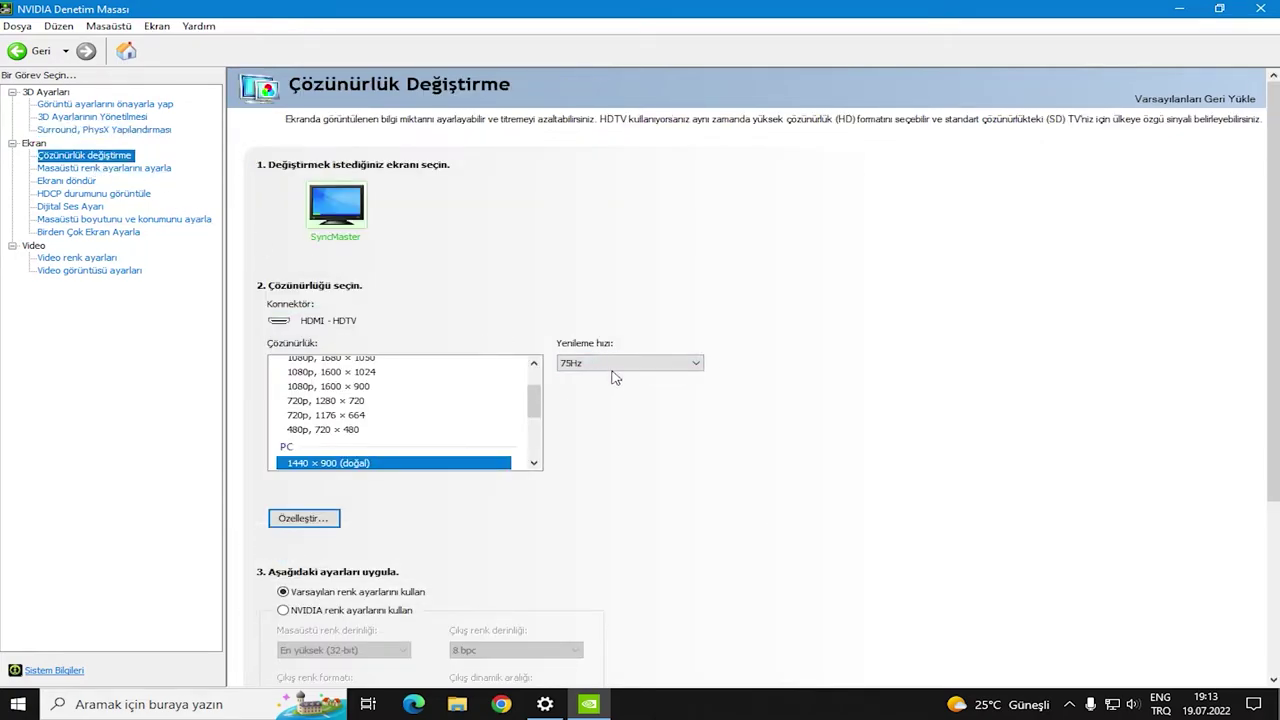
pyautogui.click(630, 362)
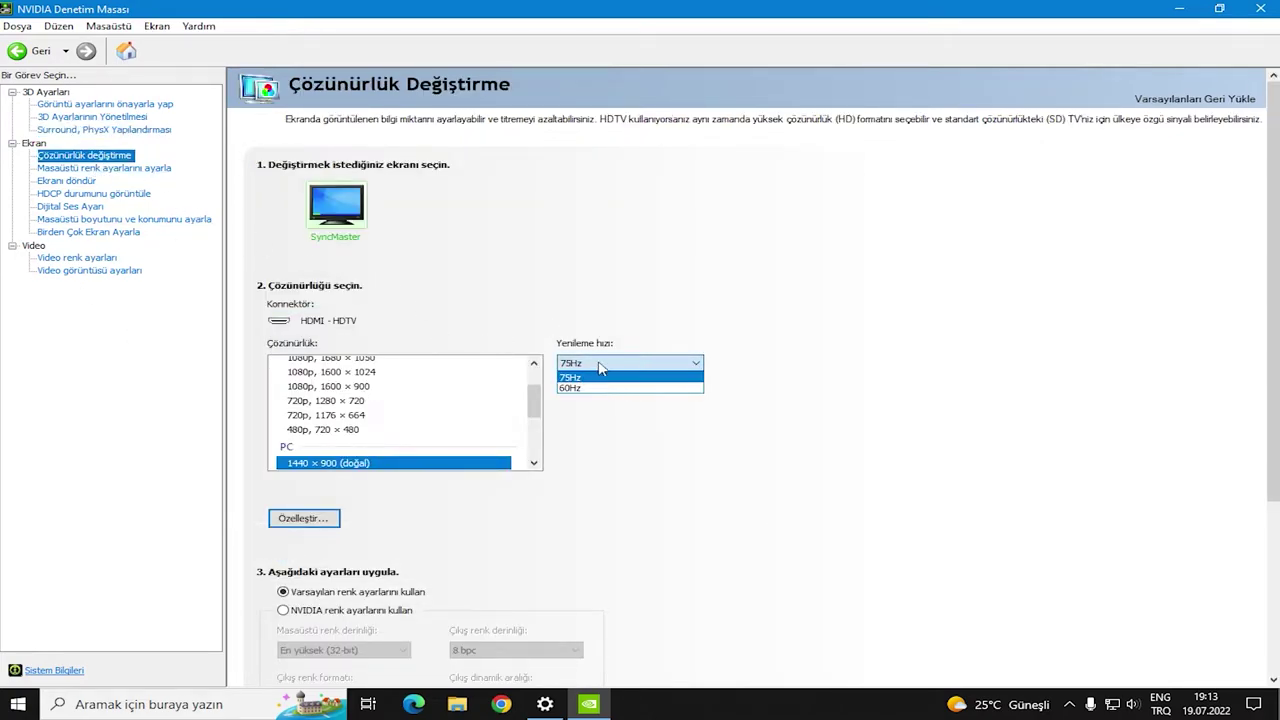
pyautogui.click(627, 366)
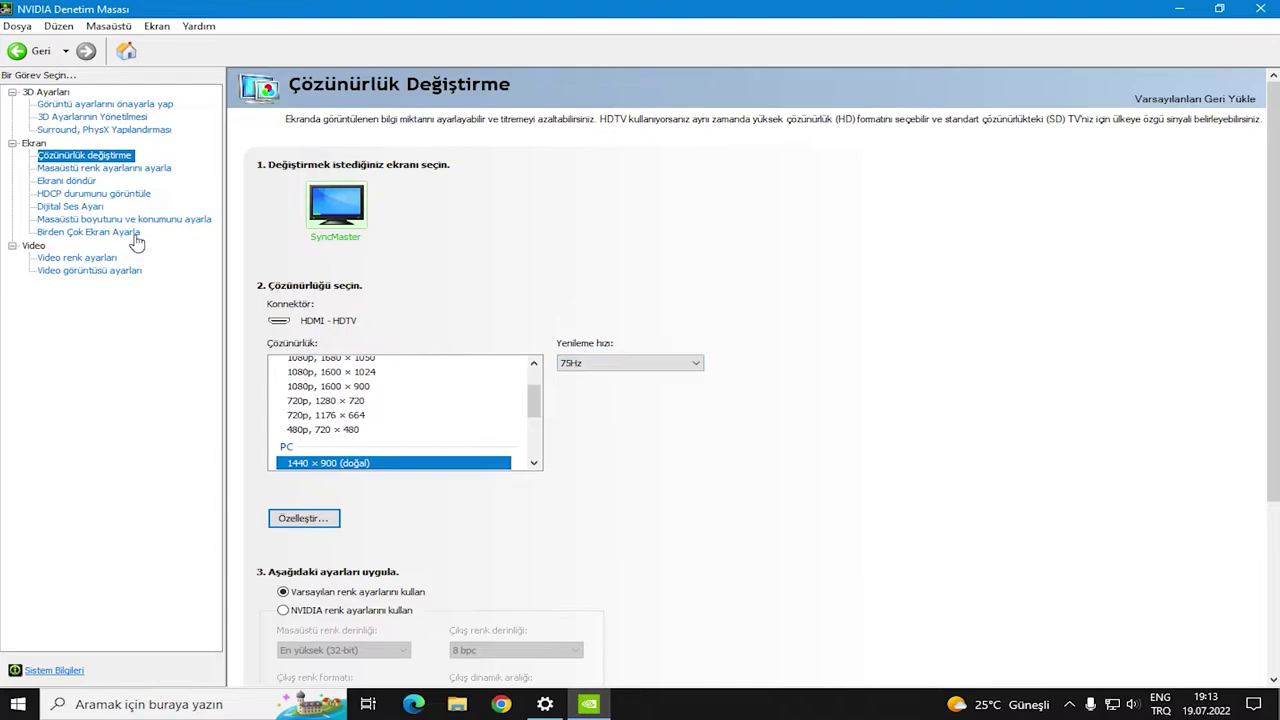
# Check the available monitor refresh rates in the Windows advanced display settings, then close Settings
pyautogui.click(1179, 8)
pyautogui.rightClick(704, 257)
pyautogui.click(778, 410)
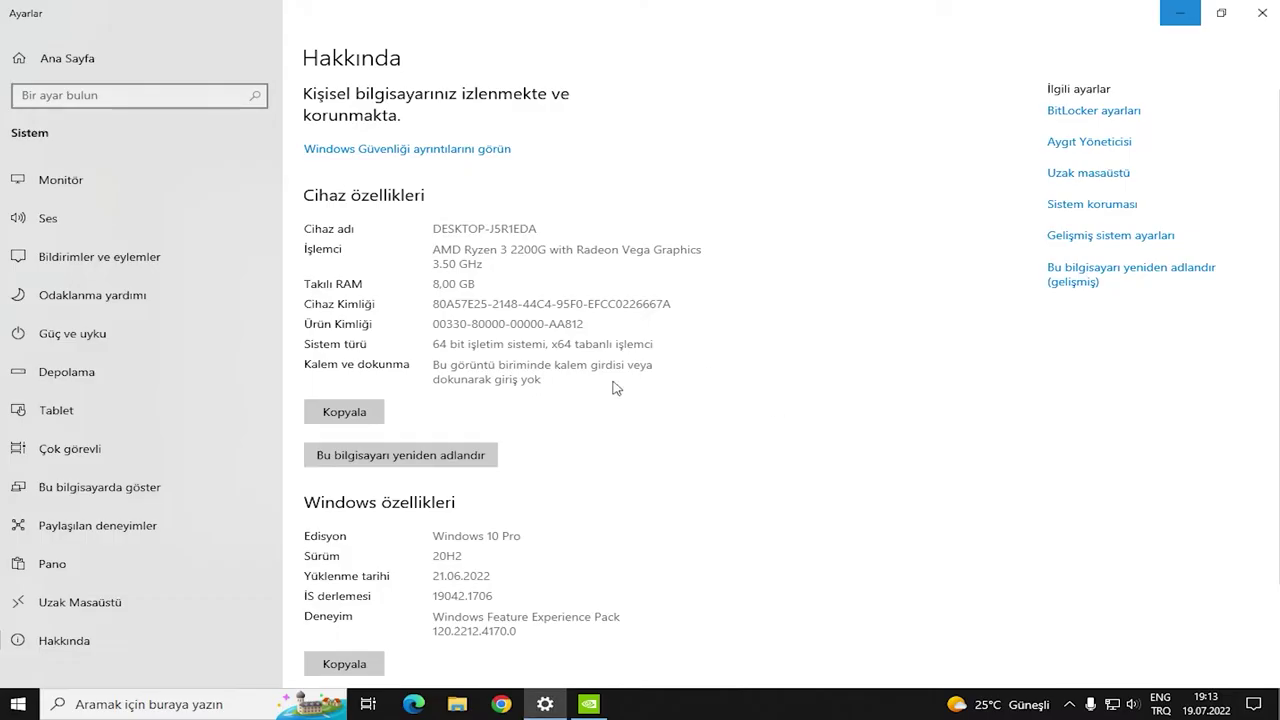
pyautogui.click(386, 592)
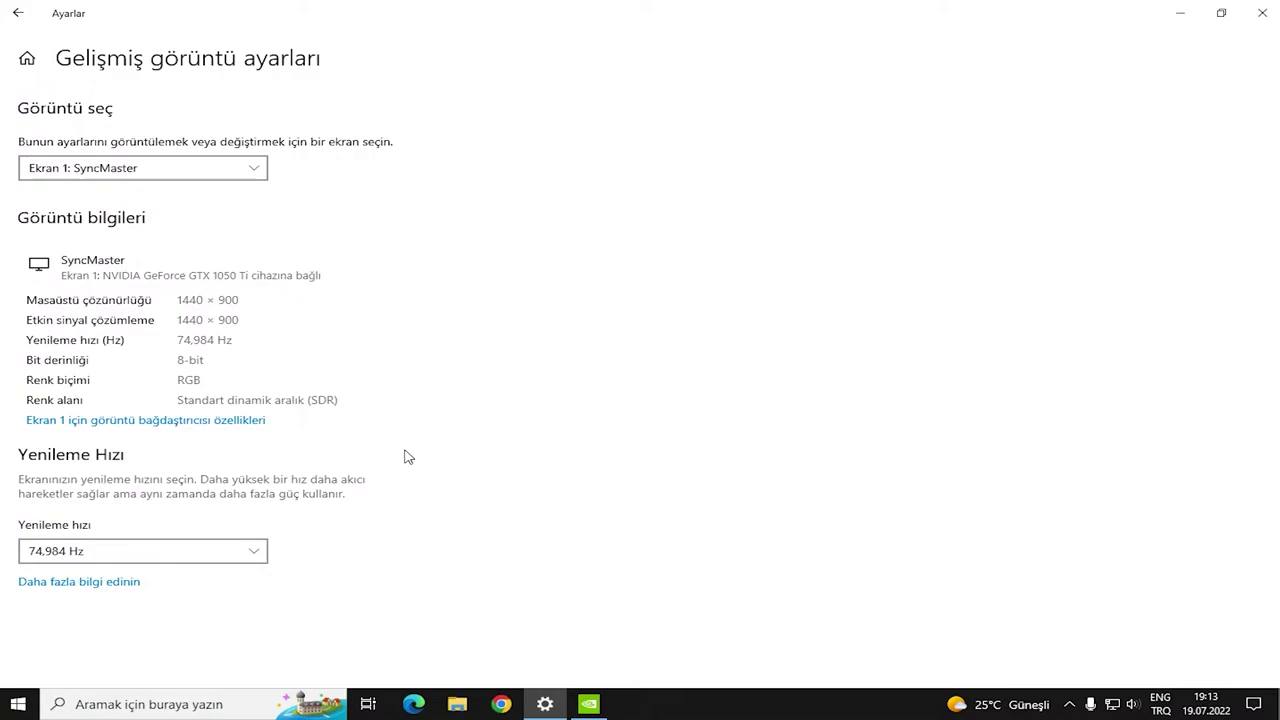
pyautogui.click(254, 551)
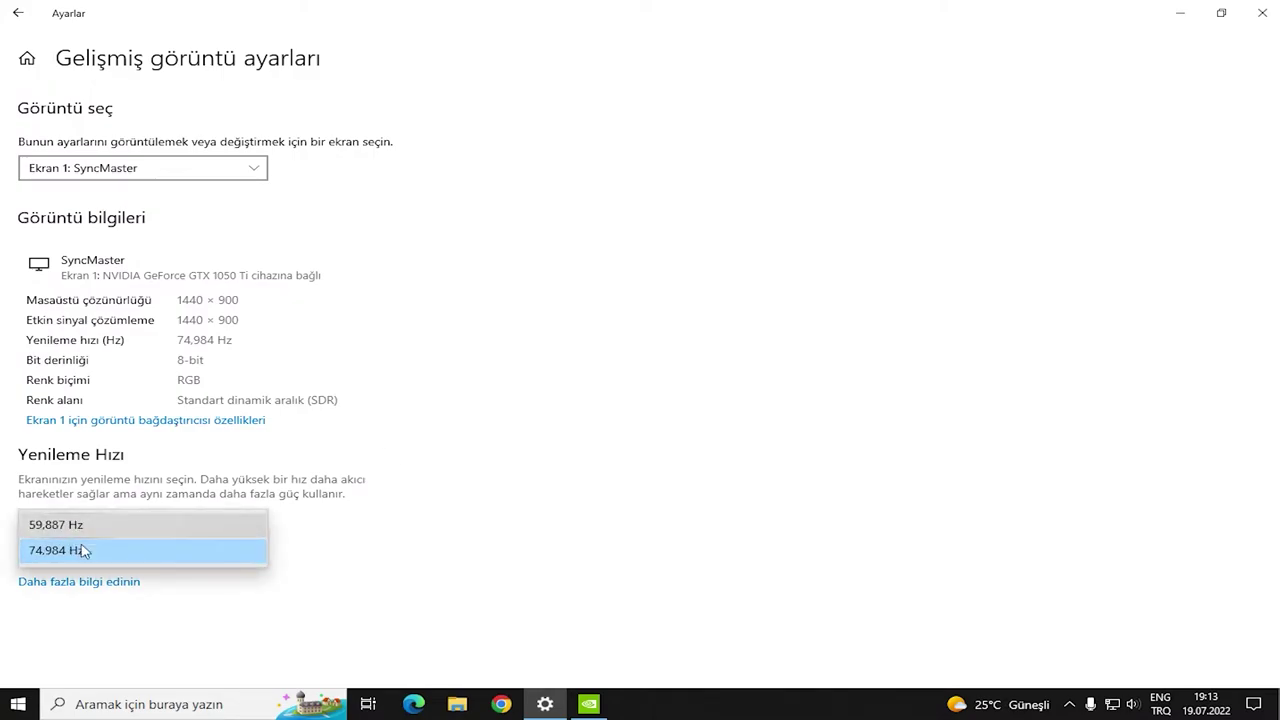
pyautogui.click(1262, 13)
# Return to the NVIDIA Control Panel, look through the remaining display and video pages, then close it and refresh the desktop
pyautogui.click(540, 700)
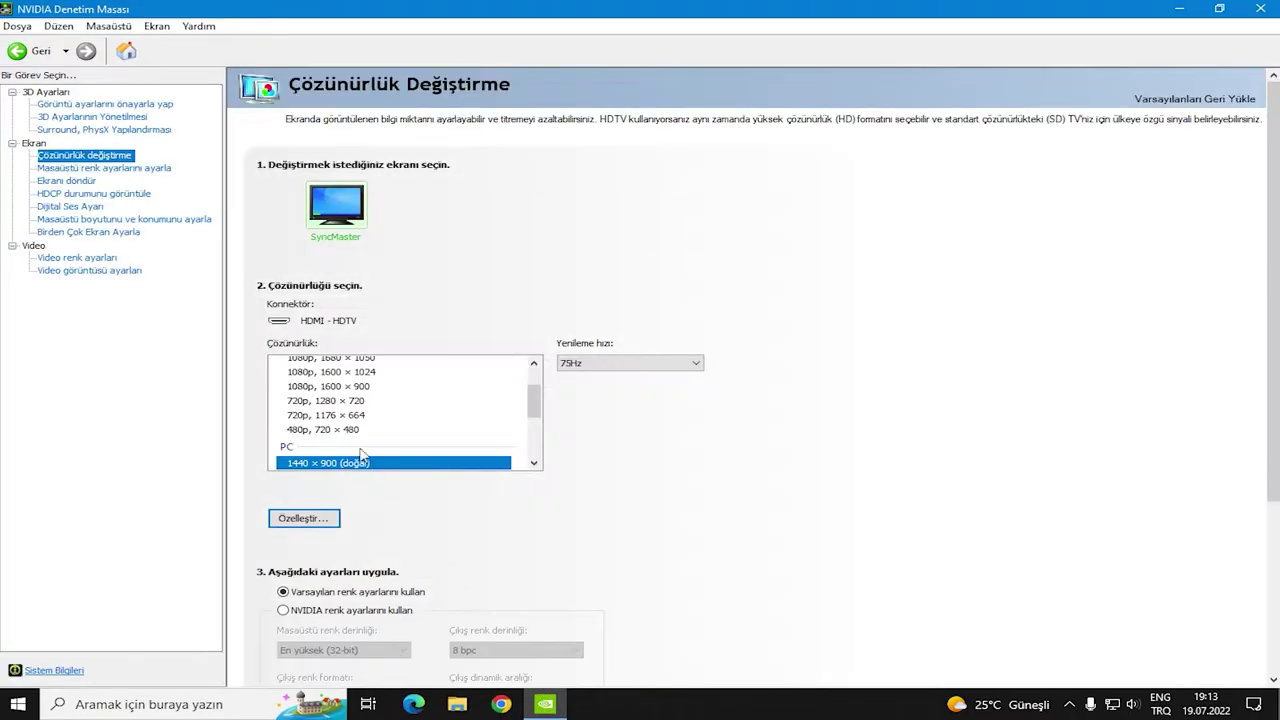
pyautogui.click(82, 168)
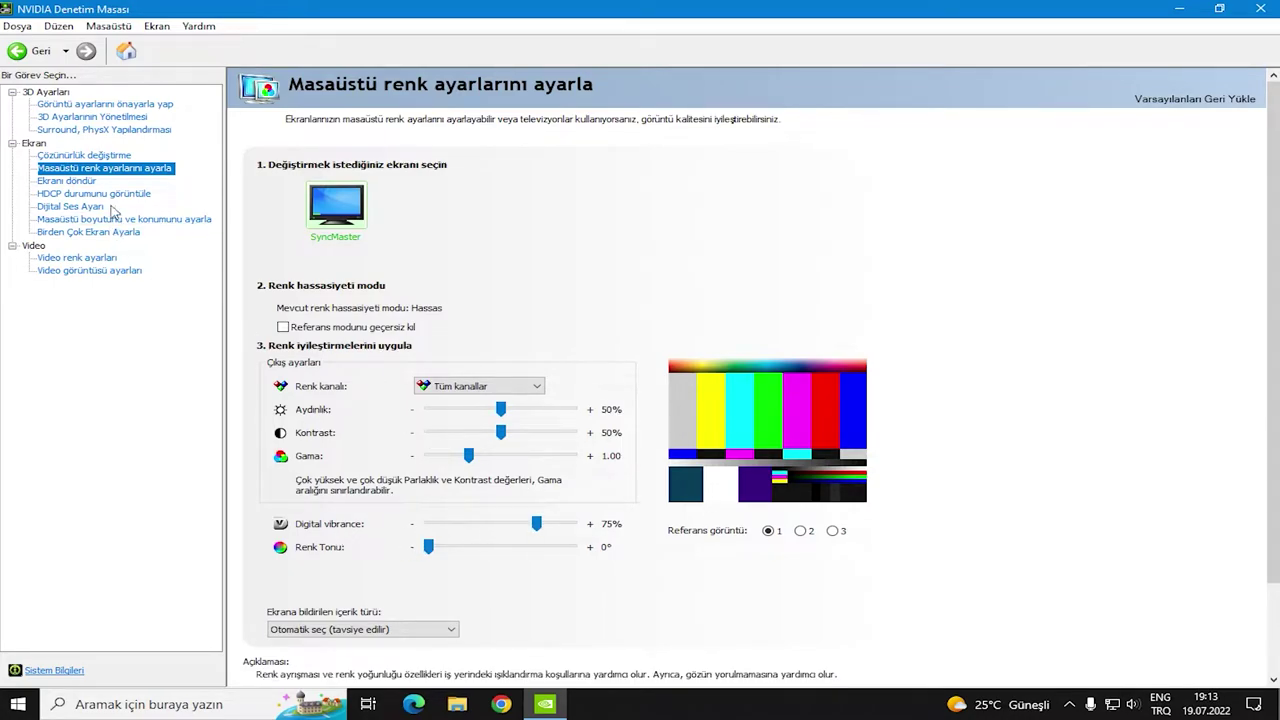
pyautogui.press('Down')
pyautogui.press('Down')
pyautogui.press('Down')
pyautogui.press('Down')
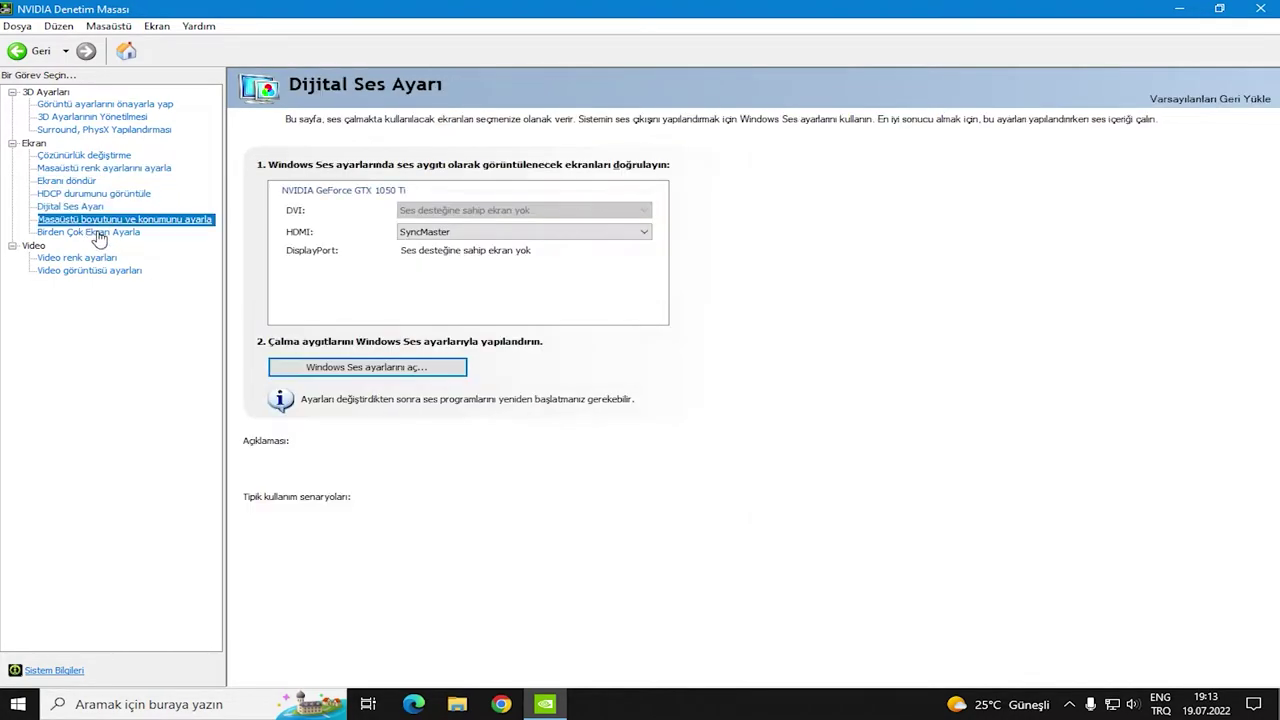
pyautogui.press('Down')
pyautogui.press('Down')
pyautogui.press('Down')
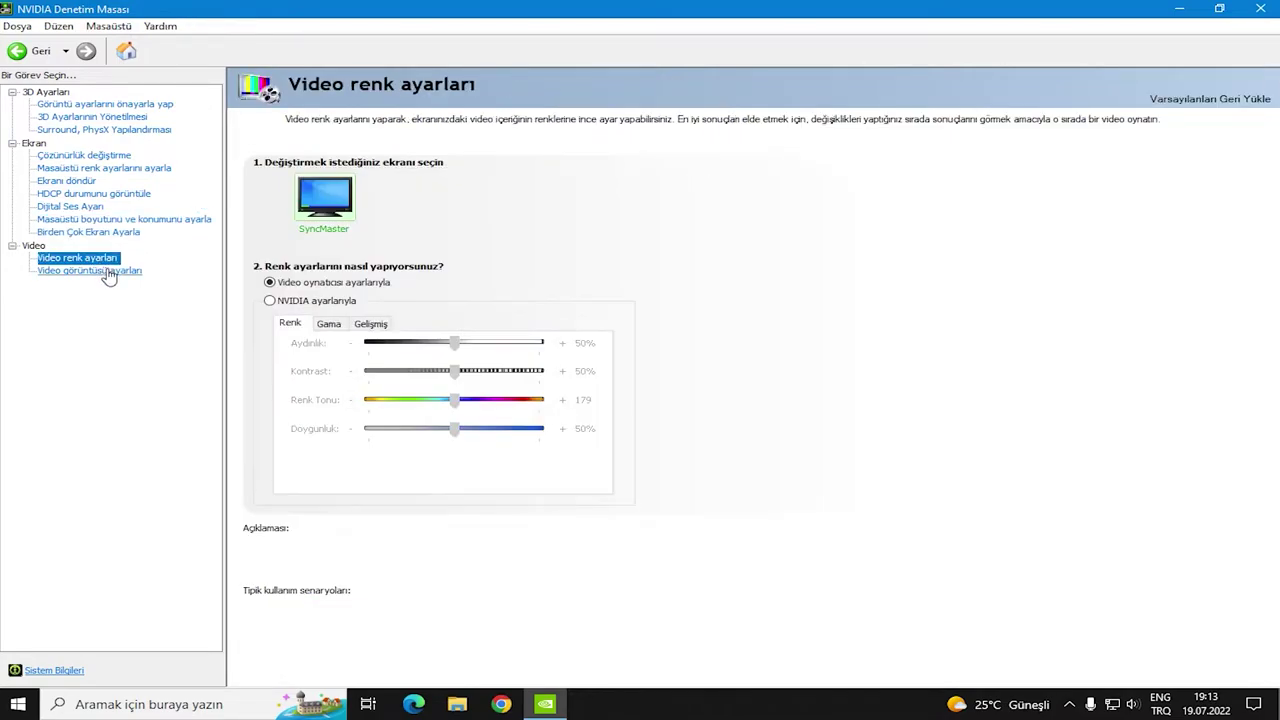
pyautogui.click(105, 271)
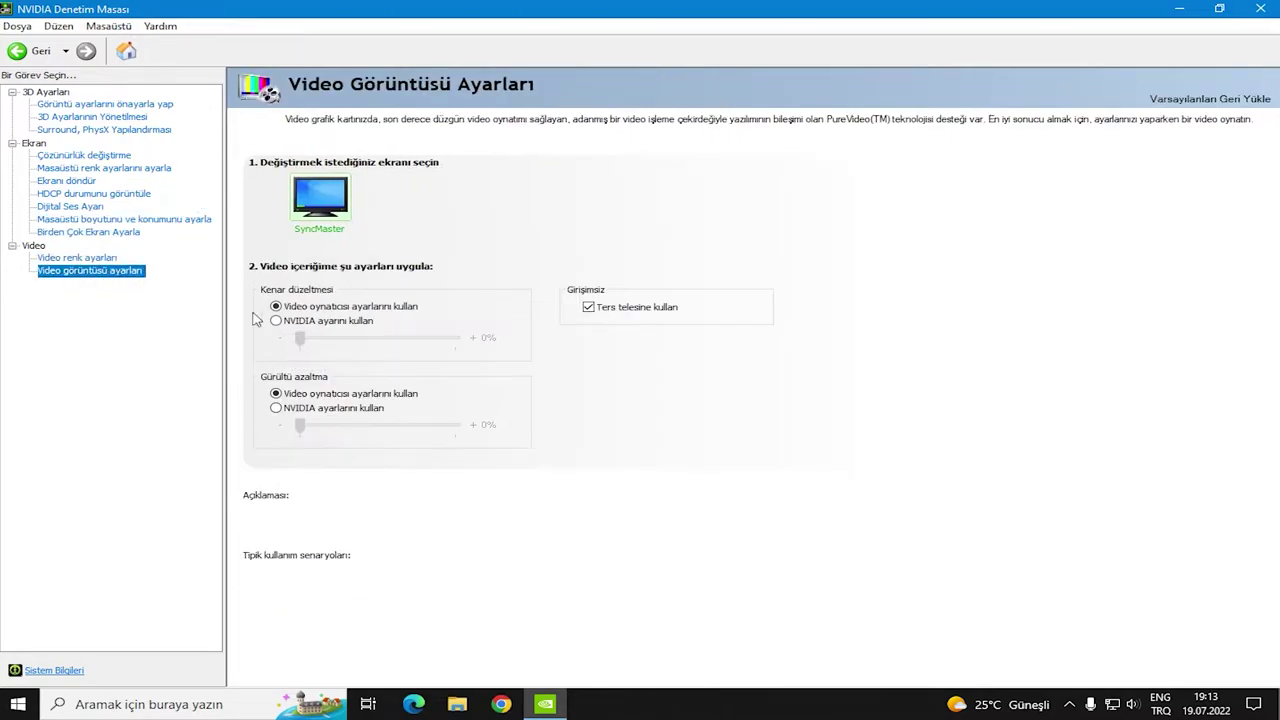
pyautogui.click(1261, 10)
pyautogui.rightClick(814, 208)
pyautogui.click(855, 260)
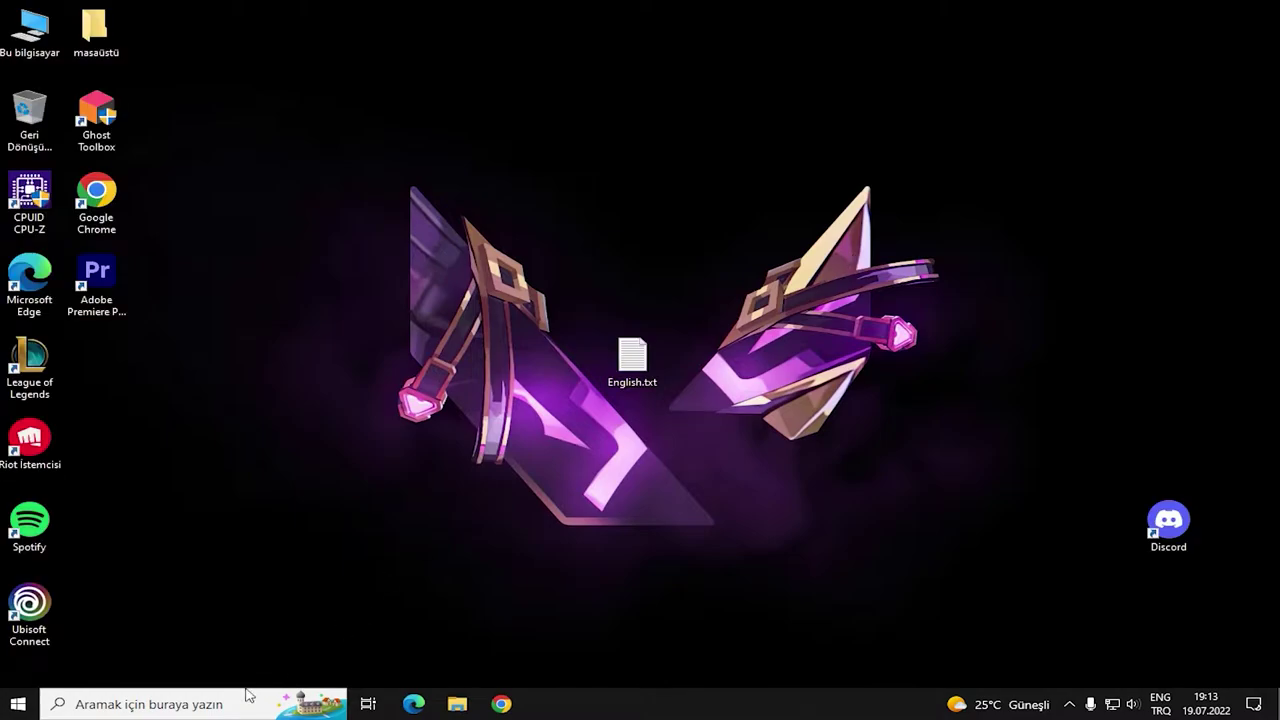
# Search Windows for "oyun" and open the Oyun Modu settings
pyautogui.click(193, 698)
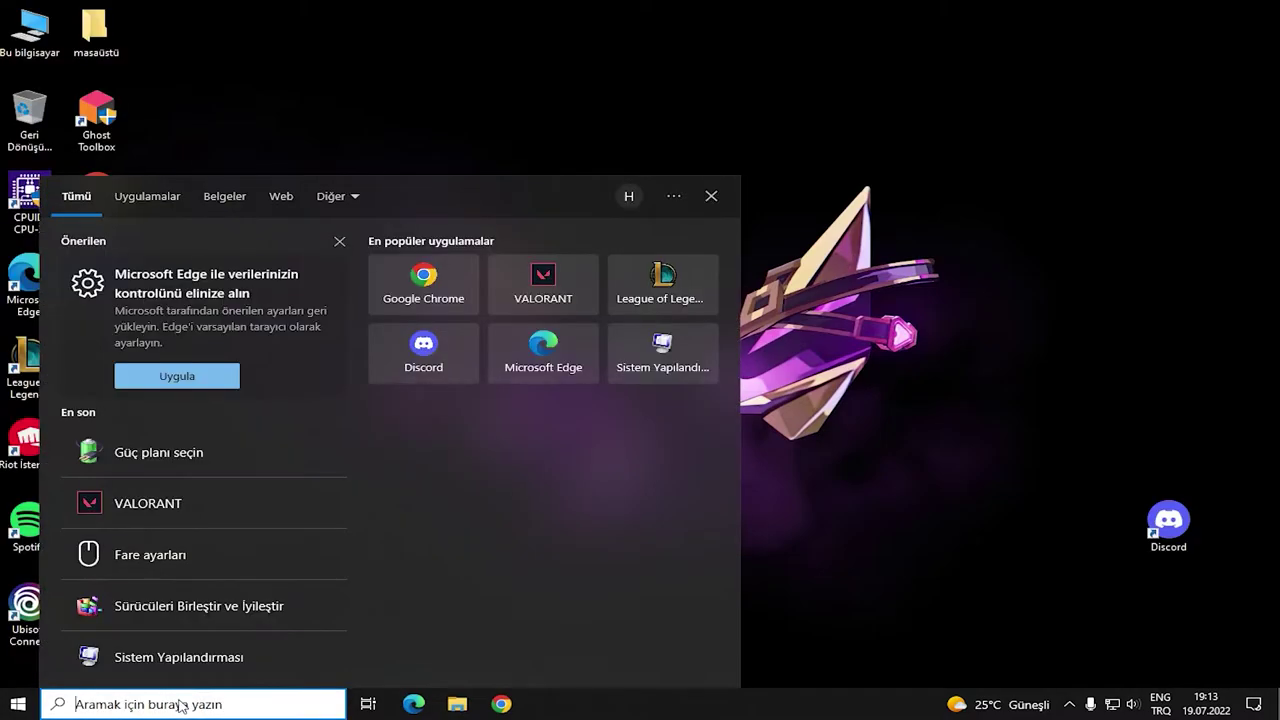
pyautogui.write('oyun')
pyautogui.press('Return')
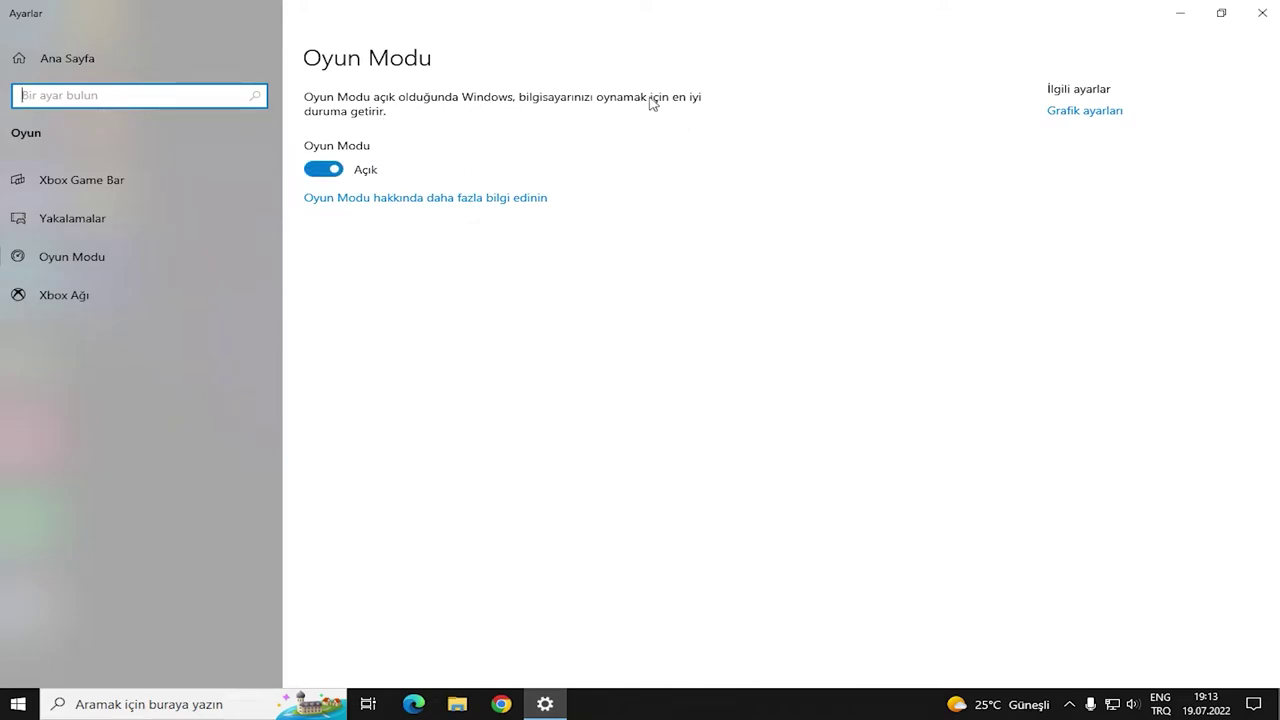
# Review the Xbox Game Bar, Yakalamalar, Oyun Modu and Xbox Ağı pages of the gaming settings
pyautogui.click(121, 187)
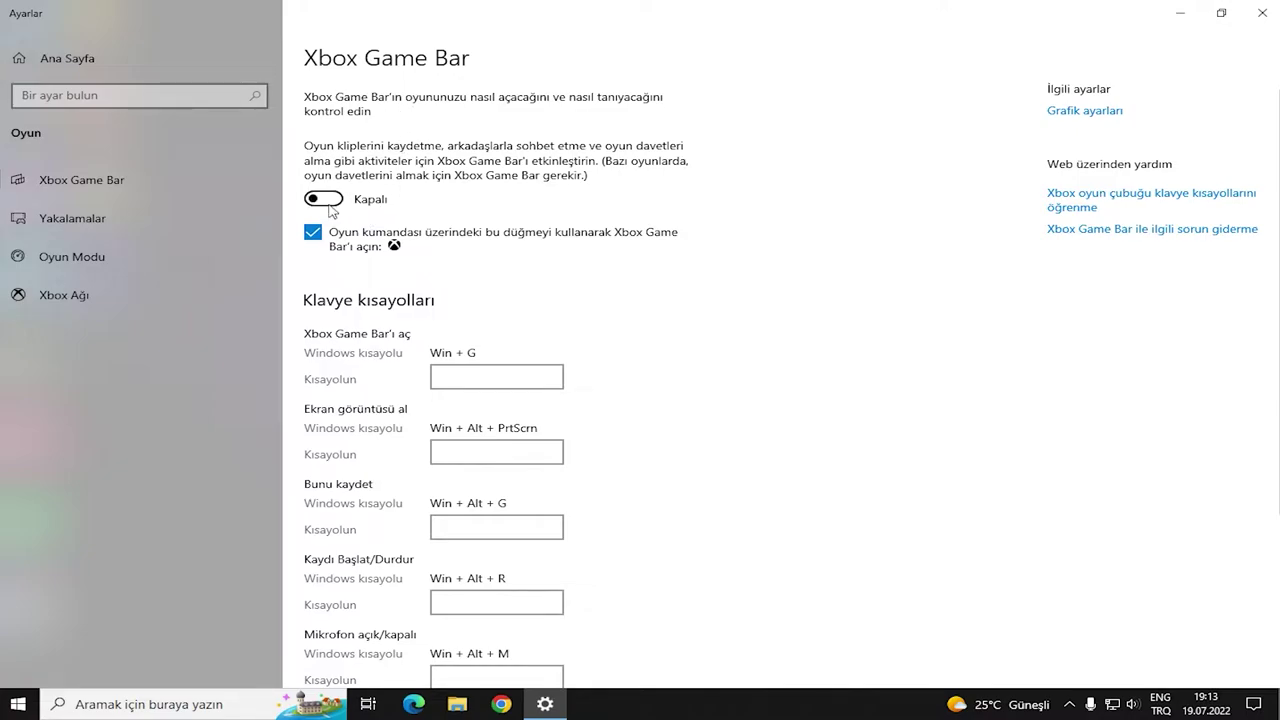
pyautogui.click(113, 213)
pyautogui.scroll(-5, 517, 377)
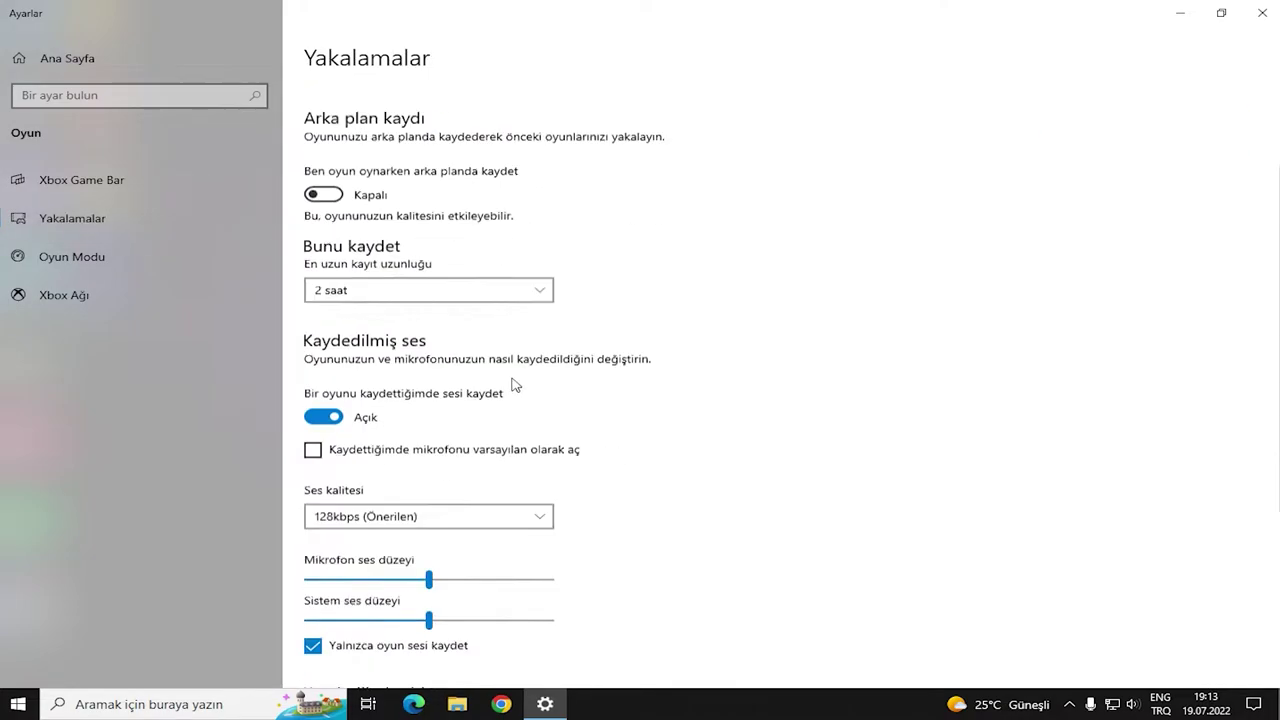
pyautogui.scroll(5, 520, 389)
pyautogui.click(128, 263)
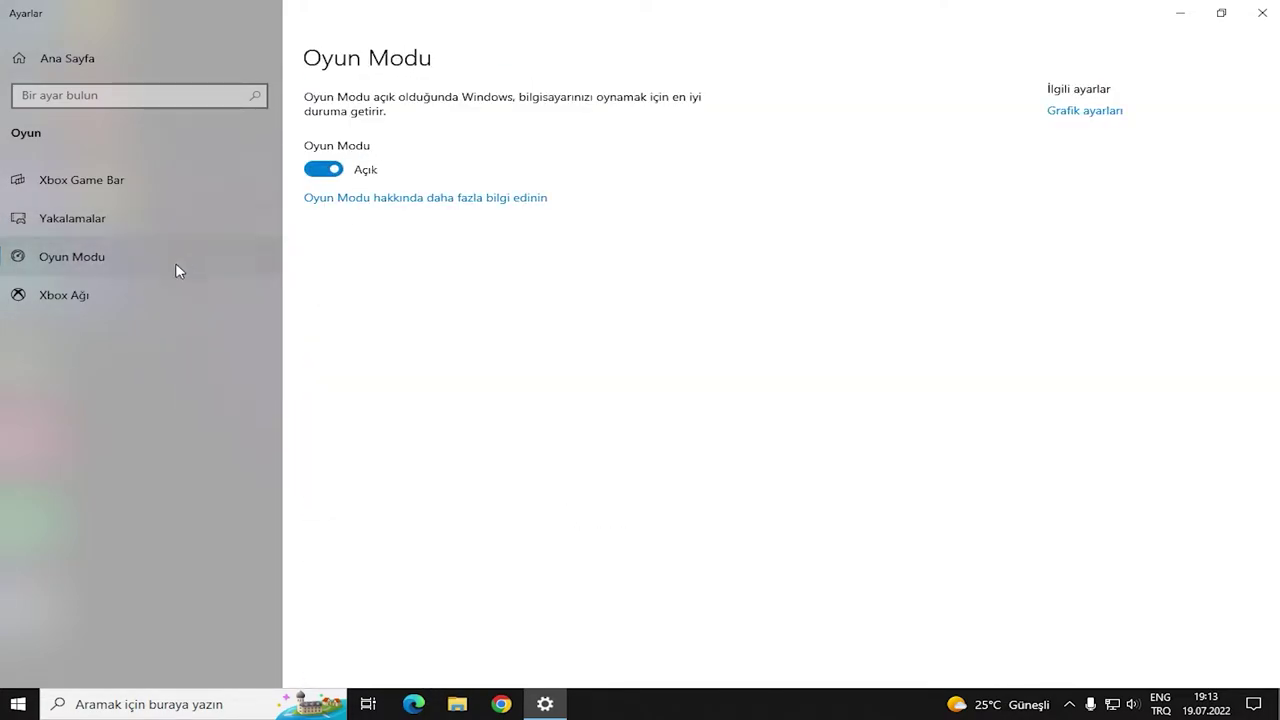
pyautogui.click(164, 296)
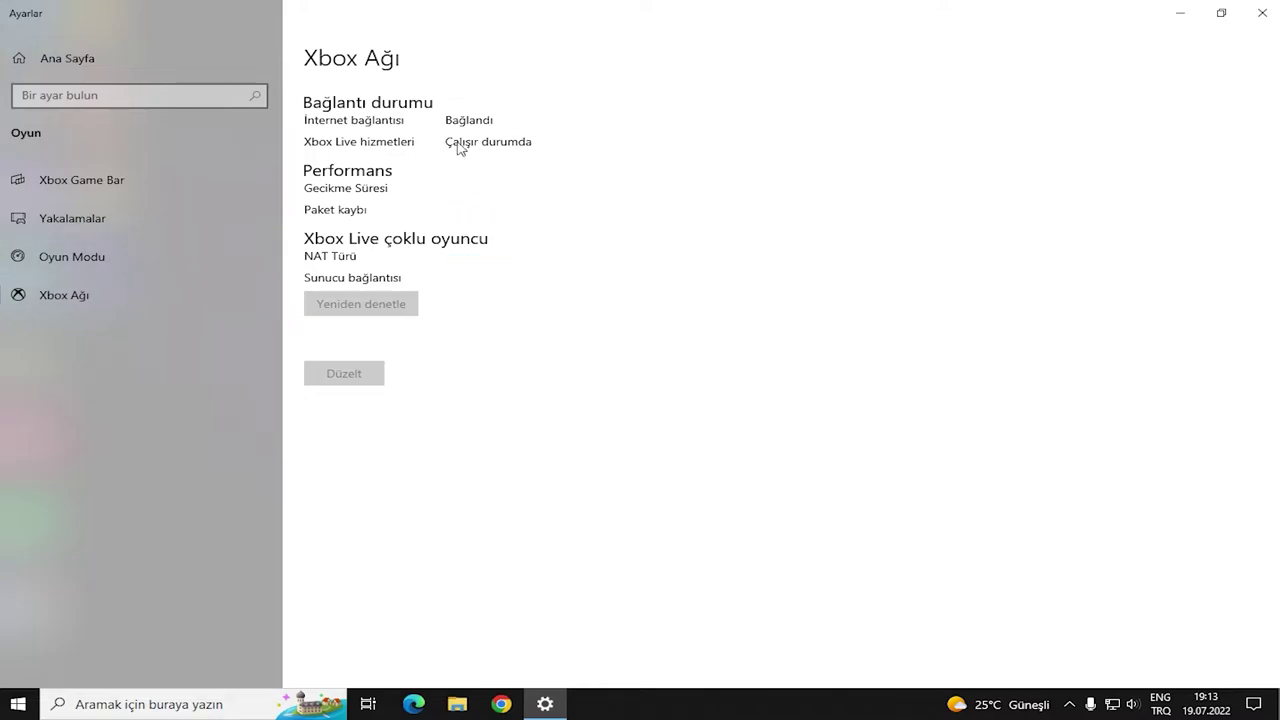
pyautogui.click(1277, 714)
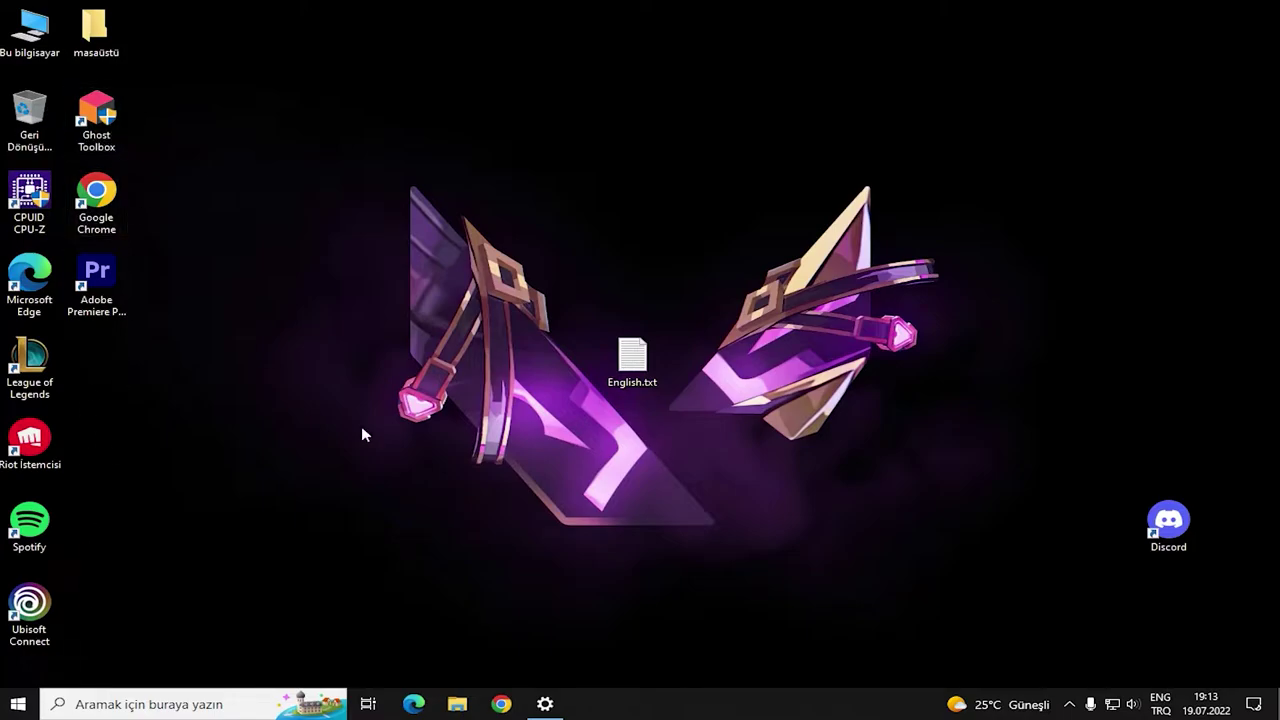
# Return to Settings, open Grafik ayarları and save Yüksek performans as the graphics preference for BootstrapPackagedGame
pyautogui.click(546, 704)
pyautogui.click(1081, 111)
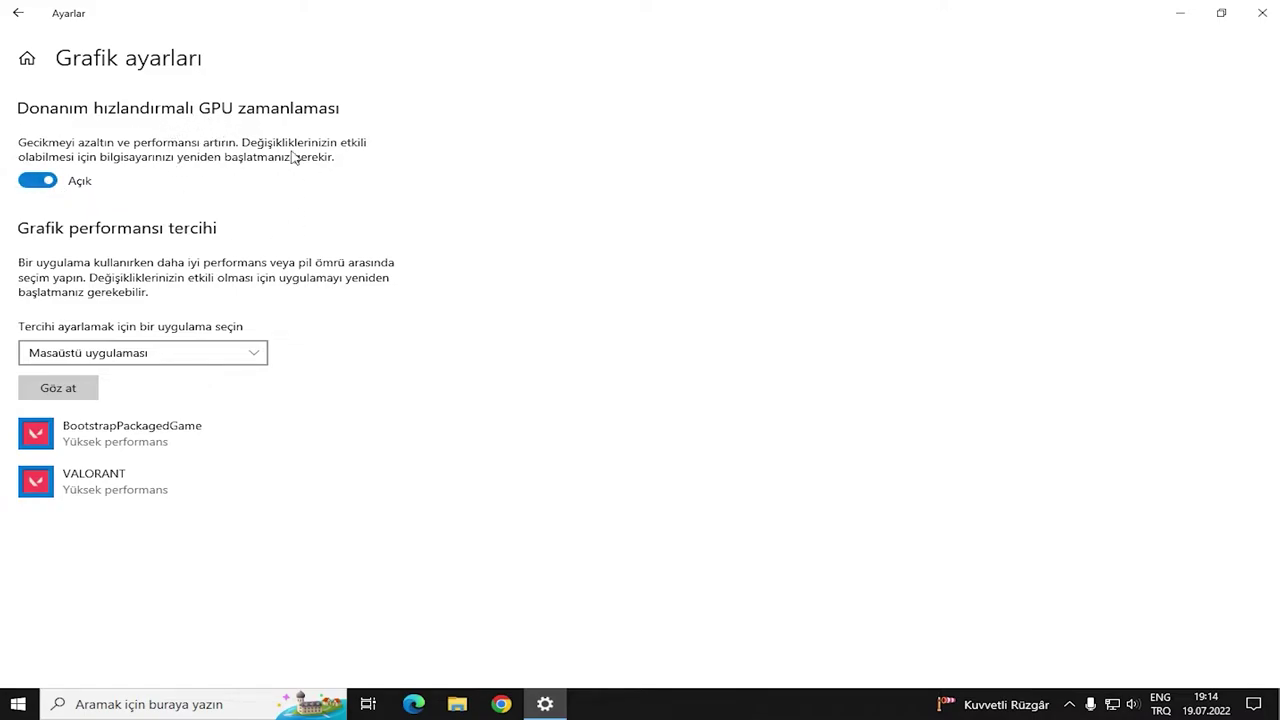
pyautogui.click(118, 443)
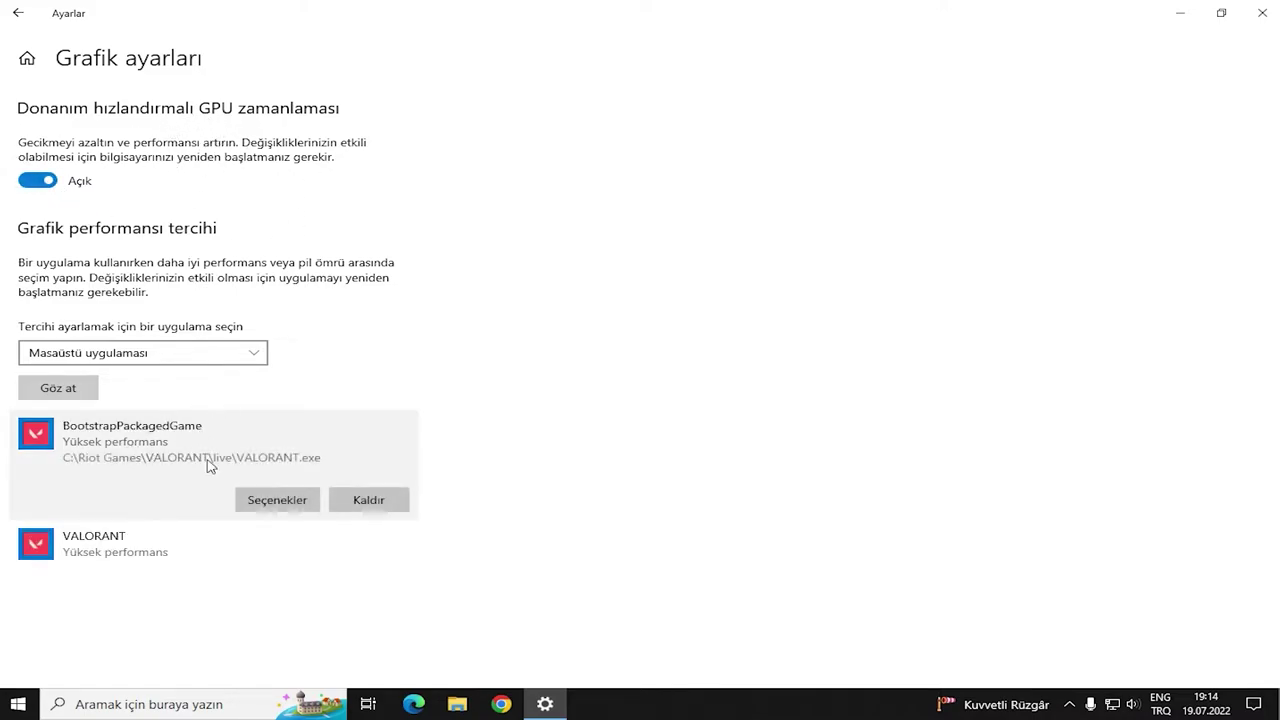
pyautogui.click(272, 502)
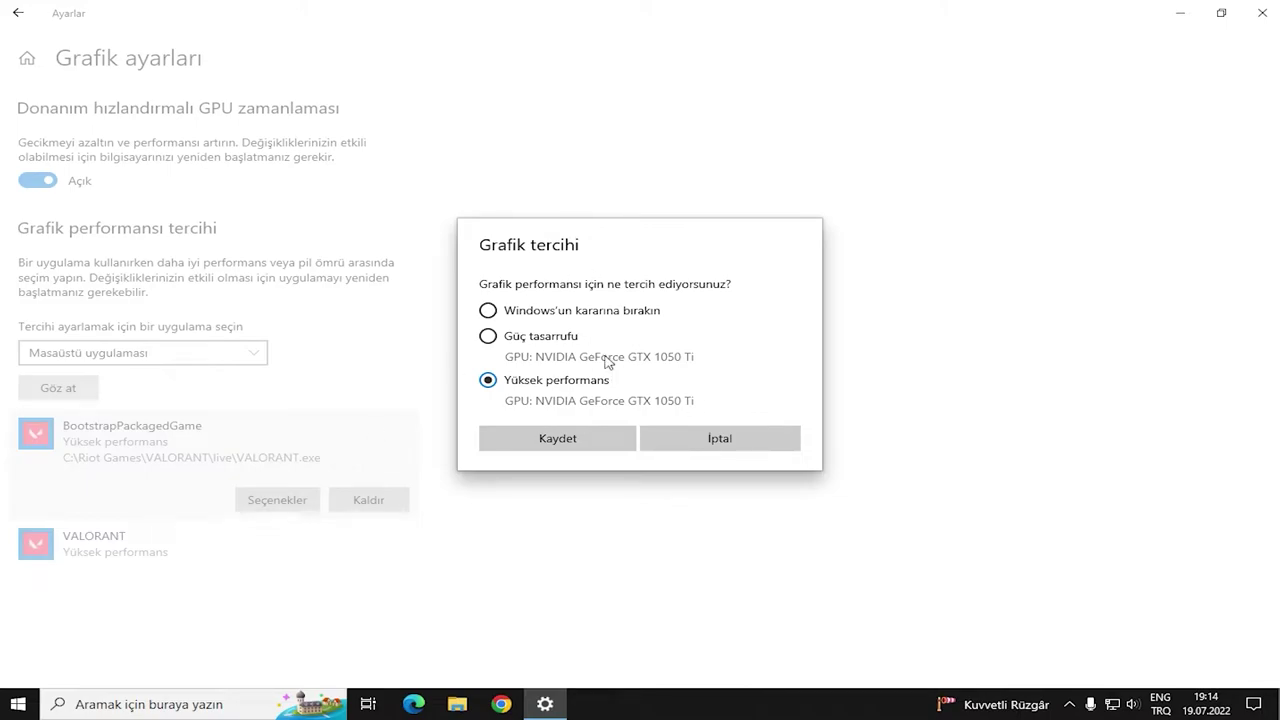
pyautogui.click(557, 438)
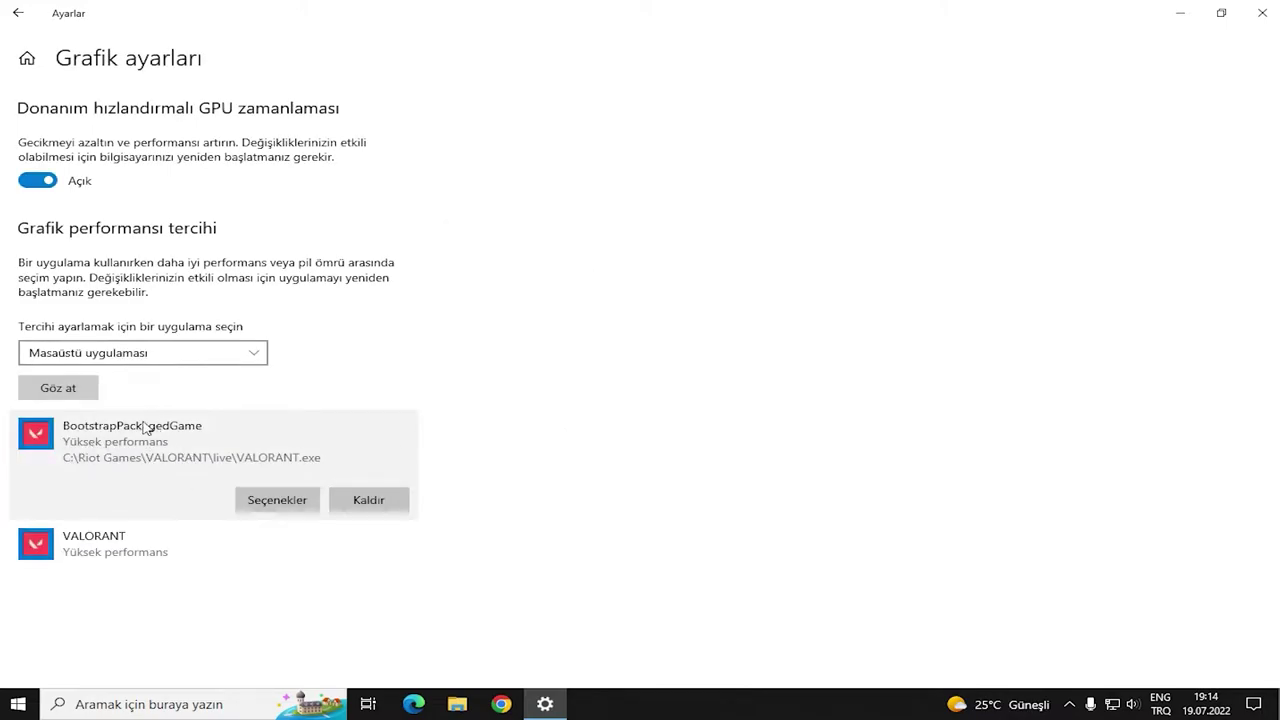
# Browse from the C: drive to VALORANT's live\ShooterGame\Binaries\Win64 folder in the app picker, then leave without adding anything and close Settings
pyautogui.click(86, 385)
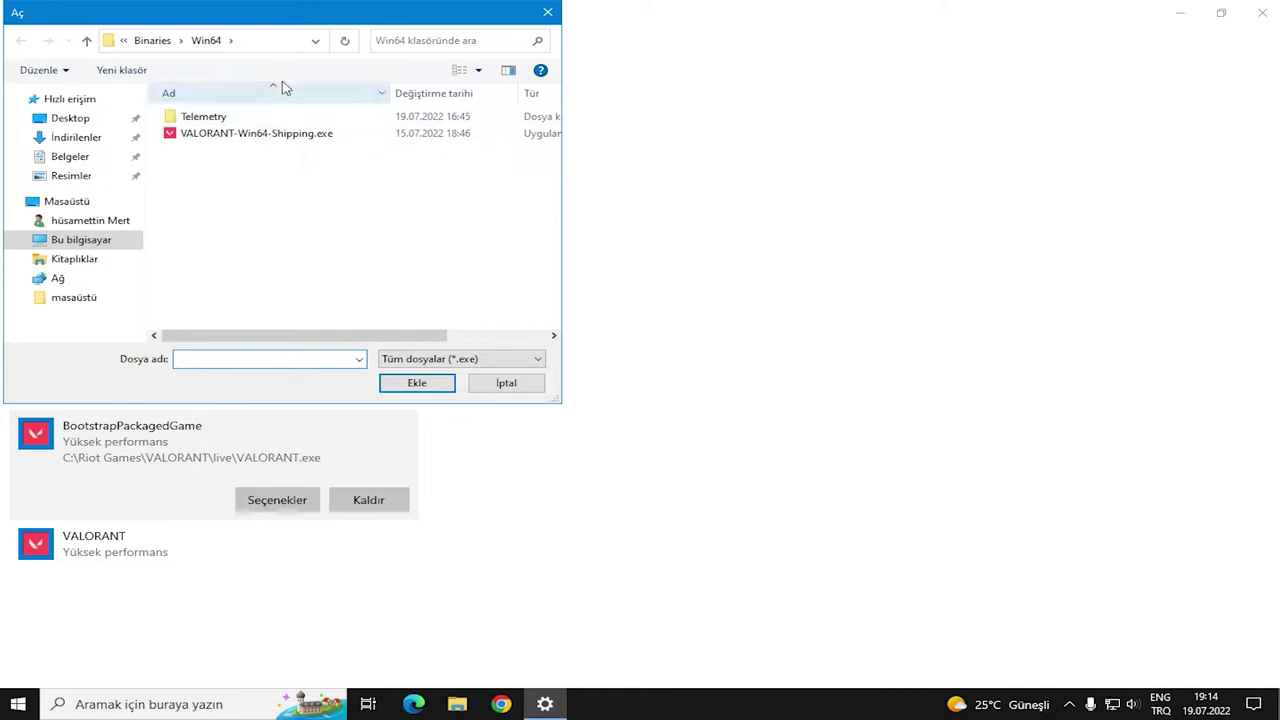
pyautogui.moveTo(329, 23); pyautogui.dragTo(573, 69)
pyautogui.click(330, 285)
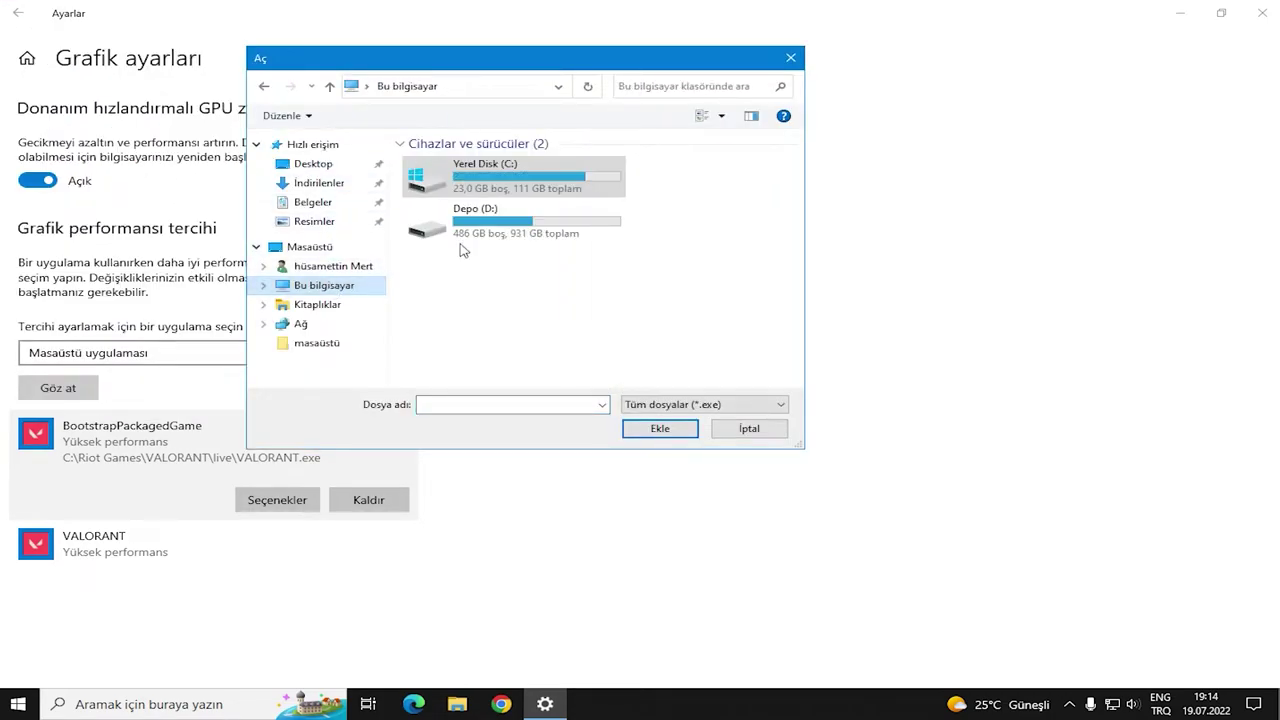
pyautogui.doubleClick(468, 178)
pyautogui.doubleClick(477, 250)
pyautogui.doubleClick(468, 196)
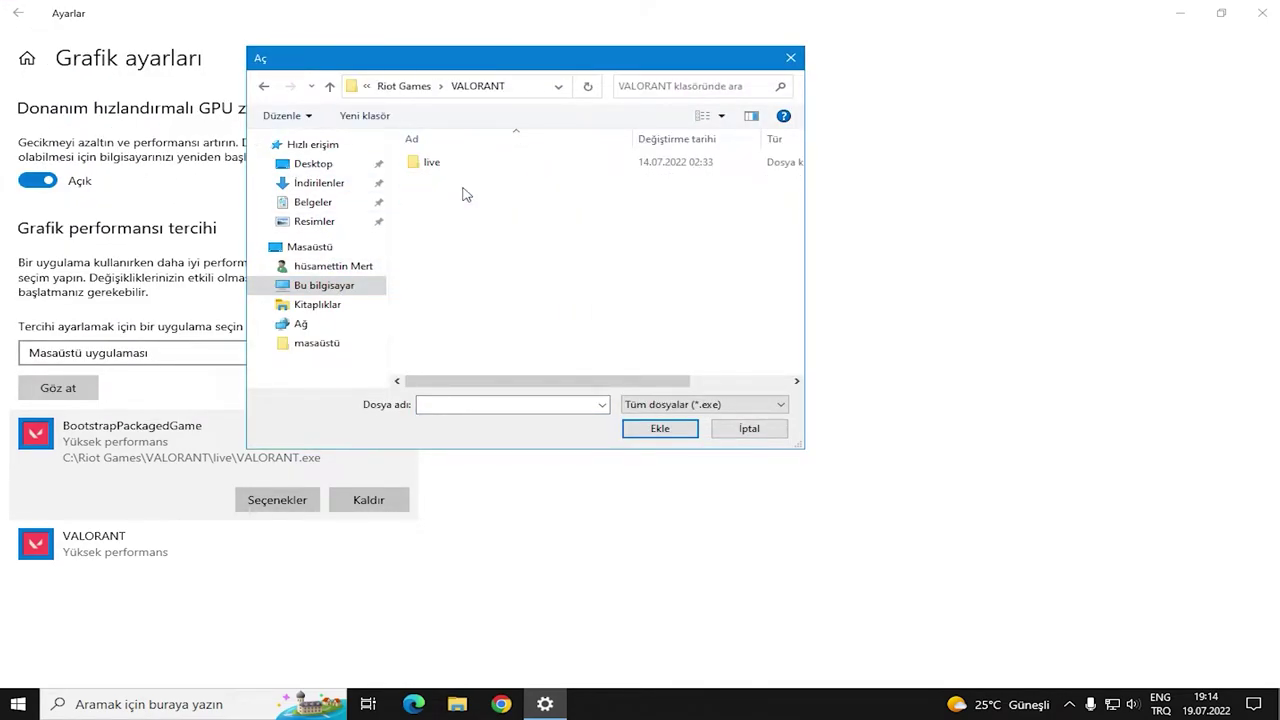
pyautogui.doubleClick(455, 163)
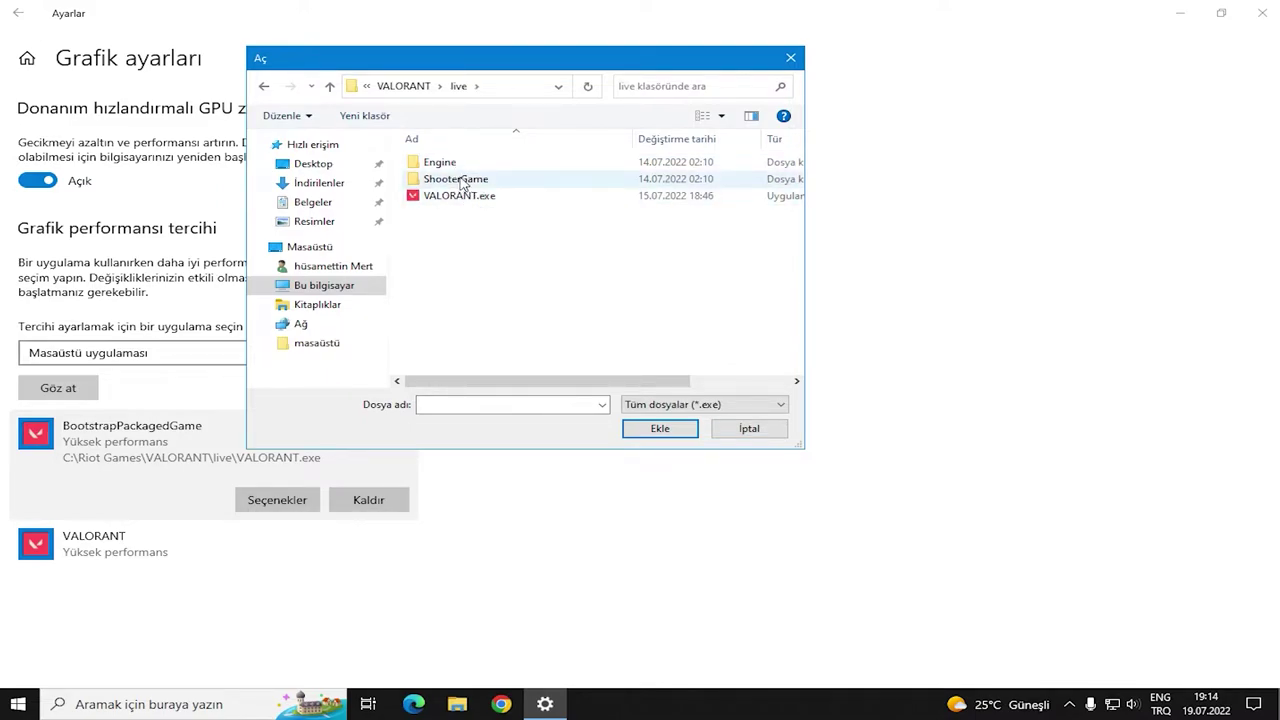
pyautogui.doubleClick(458, 179)
pyautogui.doubleClick(450, 164)
pyautogui.doubleClick(440, 163)
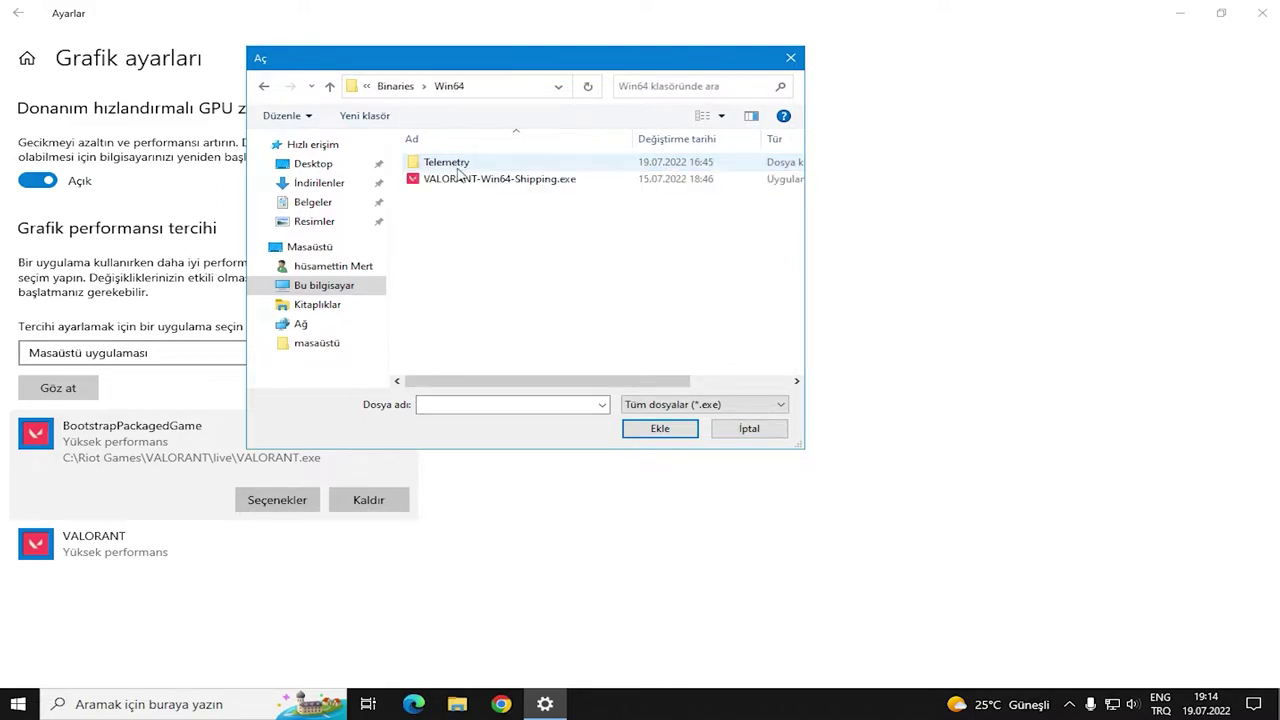
pyautogui.click(790, 58)
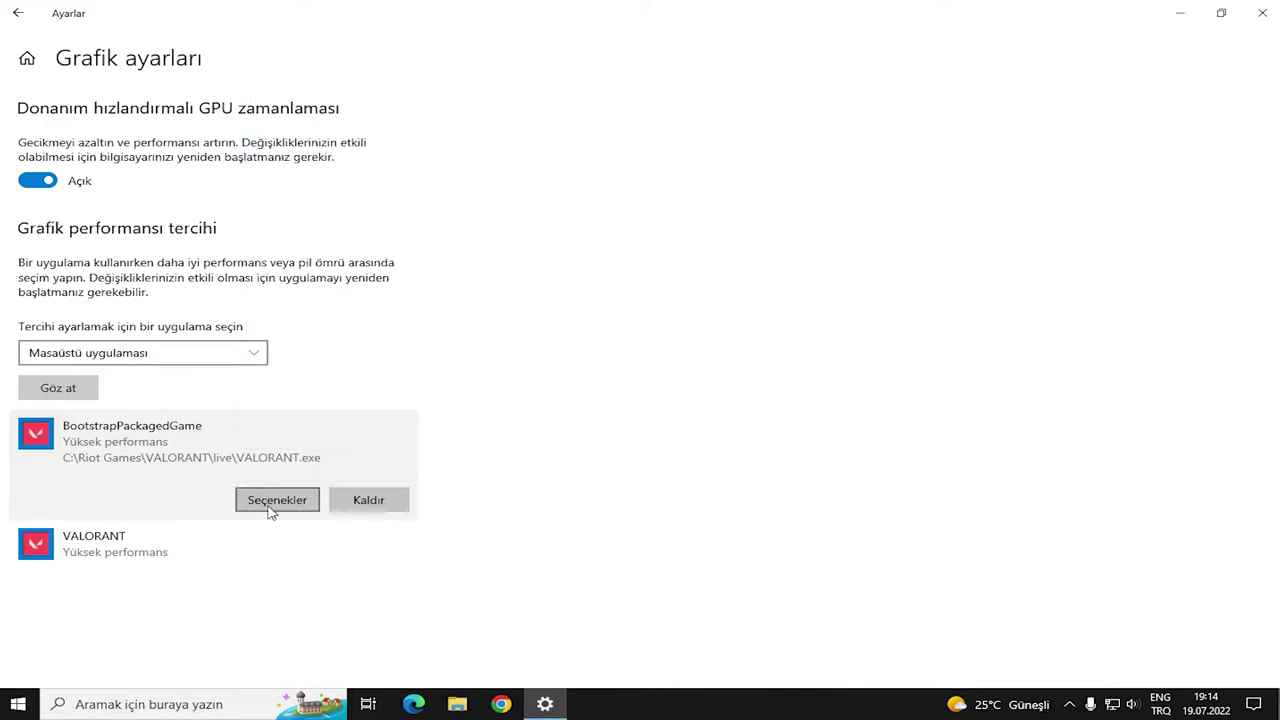
pyautogui.click(18, 13)
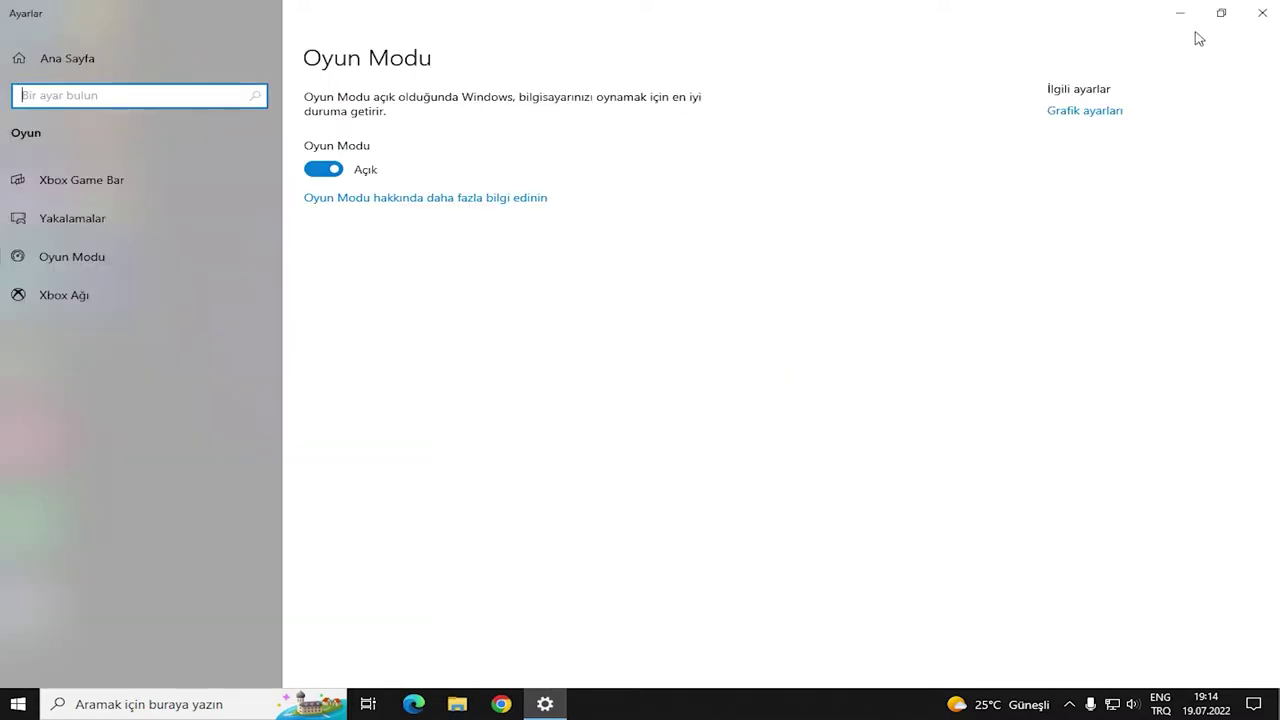
pyautogui.click(1262, 13)
# Search Windows for "sürüc", open Sürücüleri Birleştir ve İyileştir, optimize both the C: and D: drives, and close it
pyautogui.click(247, 700)
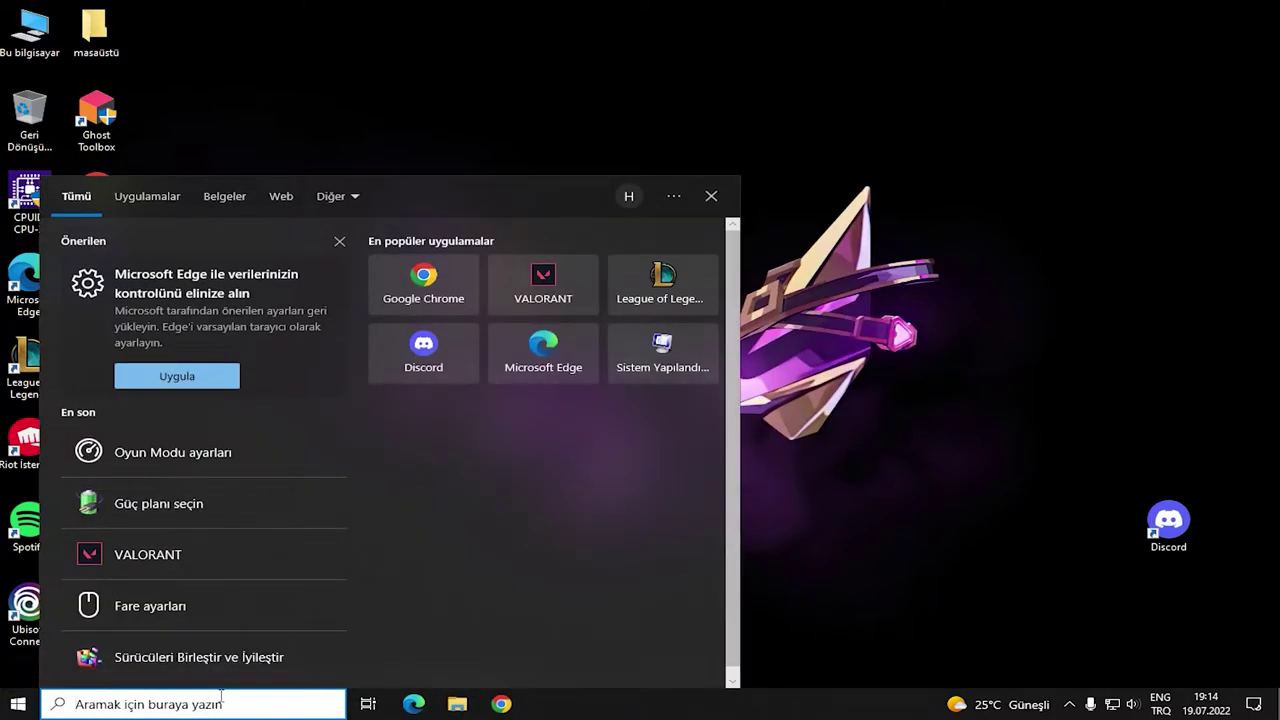
pyautogui.write('sürüc')
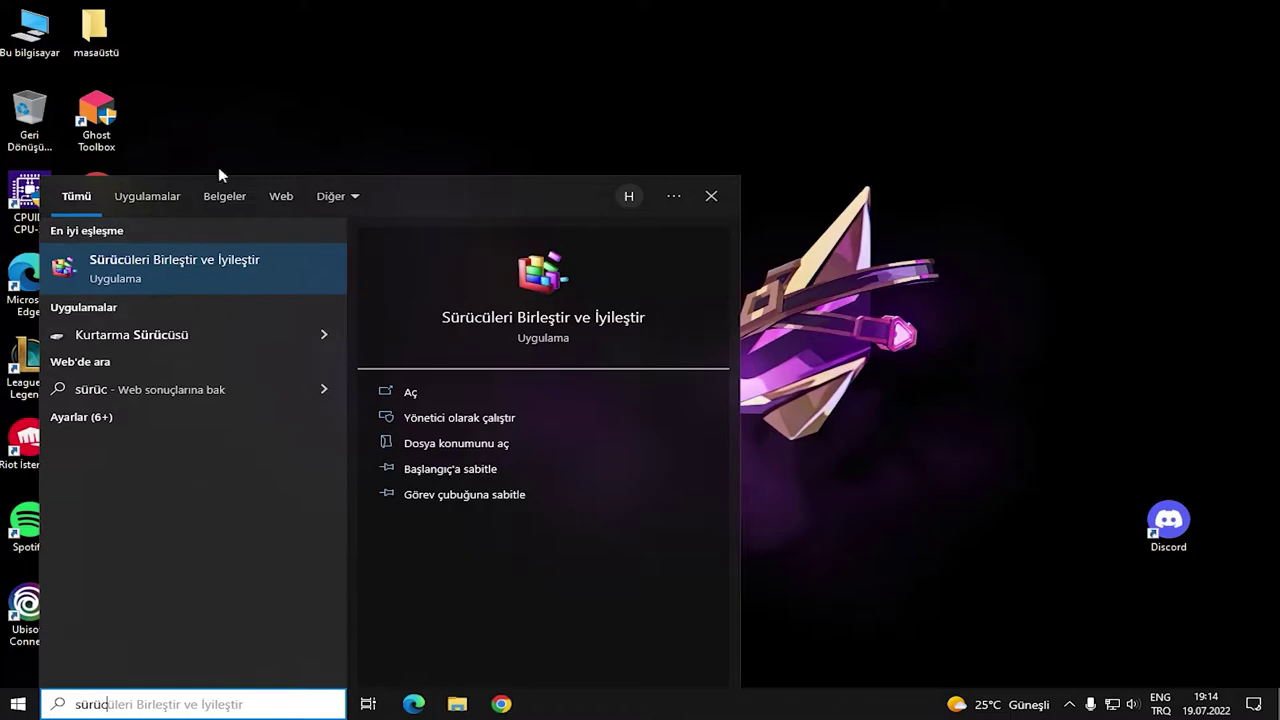
pyautogui.click(211, 255)
pyautogui.keyDown('ctrl'); pyautogui.click(654, 302); pyautogui.keyUp('ctrl')
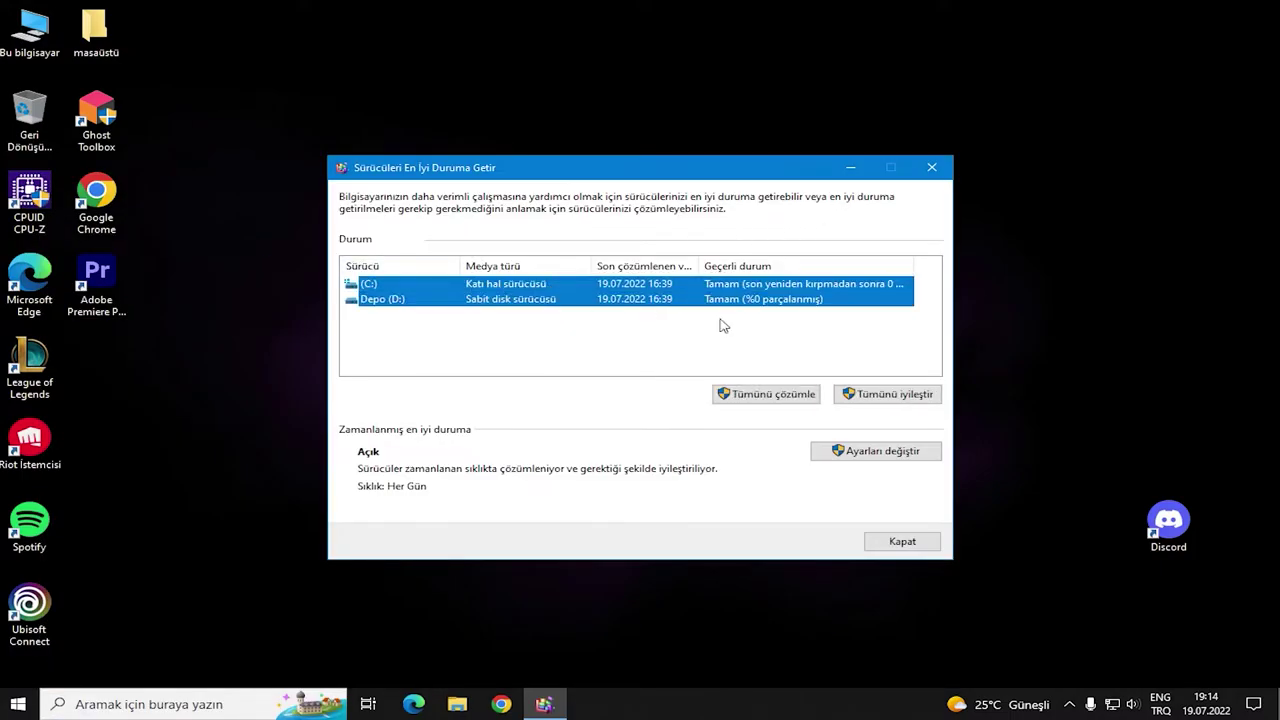
pyautogui.click(886, 394)
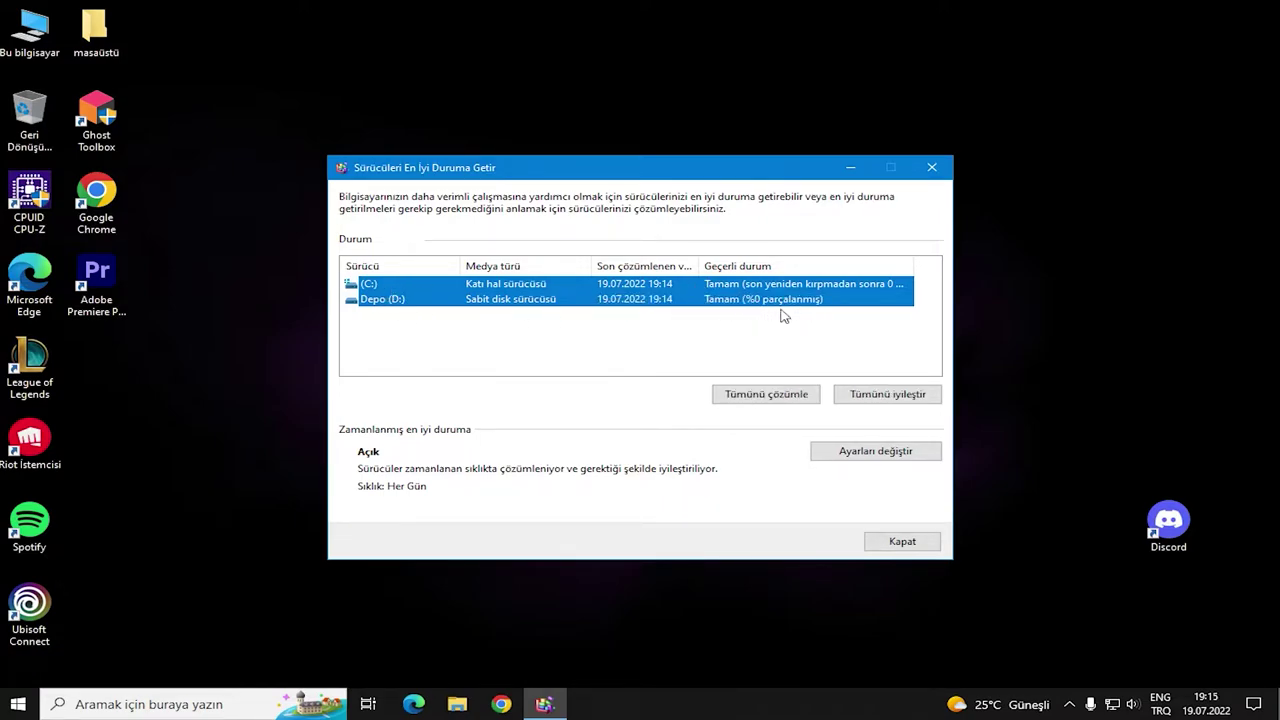
pyautogui.rightClick(1115, 308)
pyautogui.click(1115, 357)
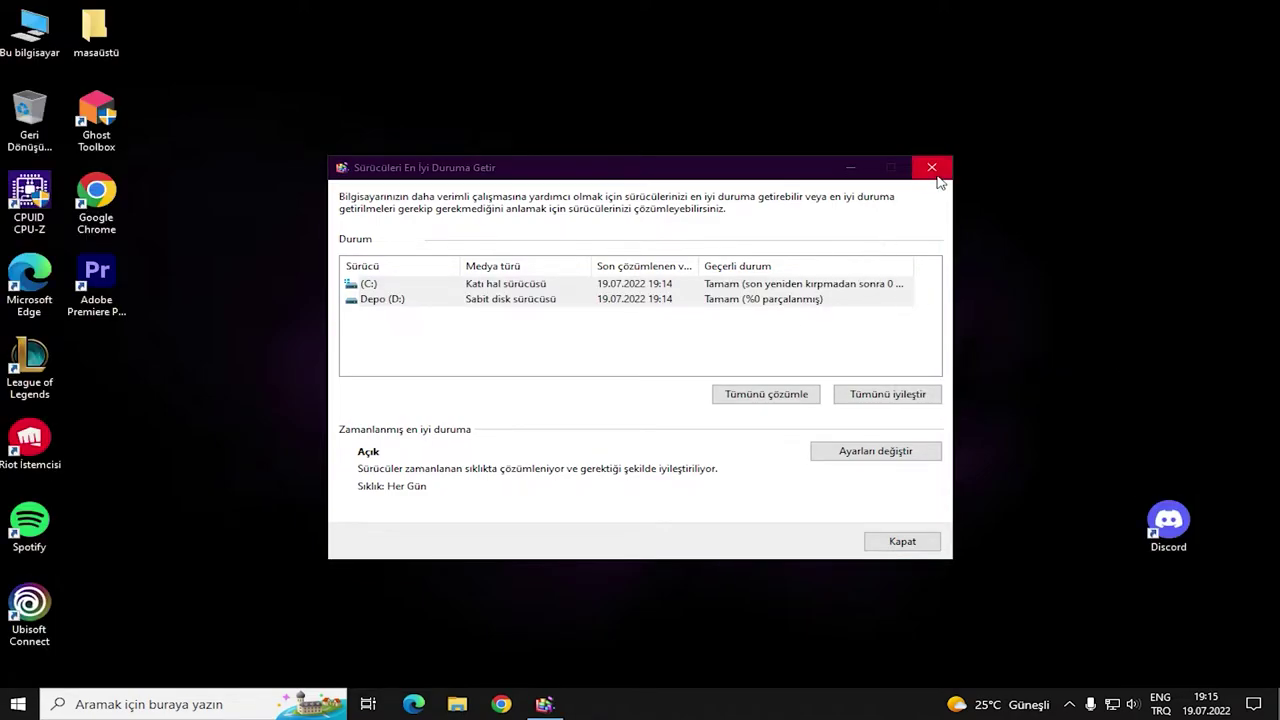
pyautogui.moveTo(619, 159); pyautogui.dragTo(669, 114)
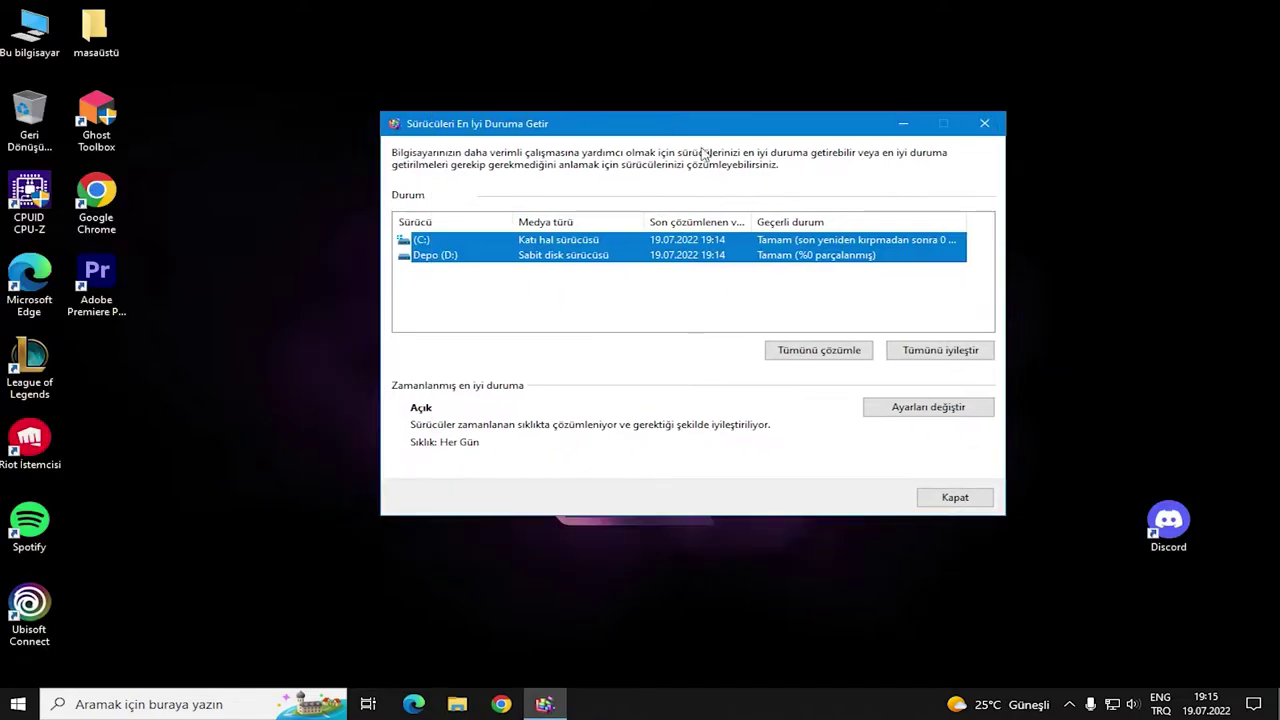
pyautogui.click(981, 122)
# Search Windows for "msconfig" and open Sistem Yapılandırması
pyautogui.click(145, 690)
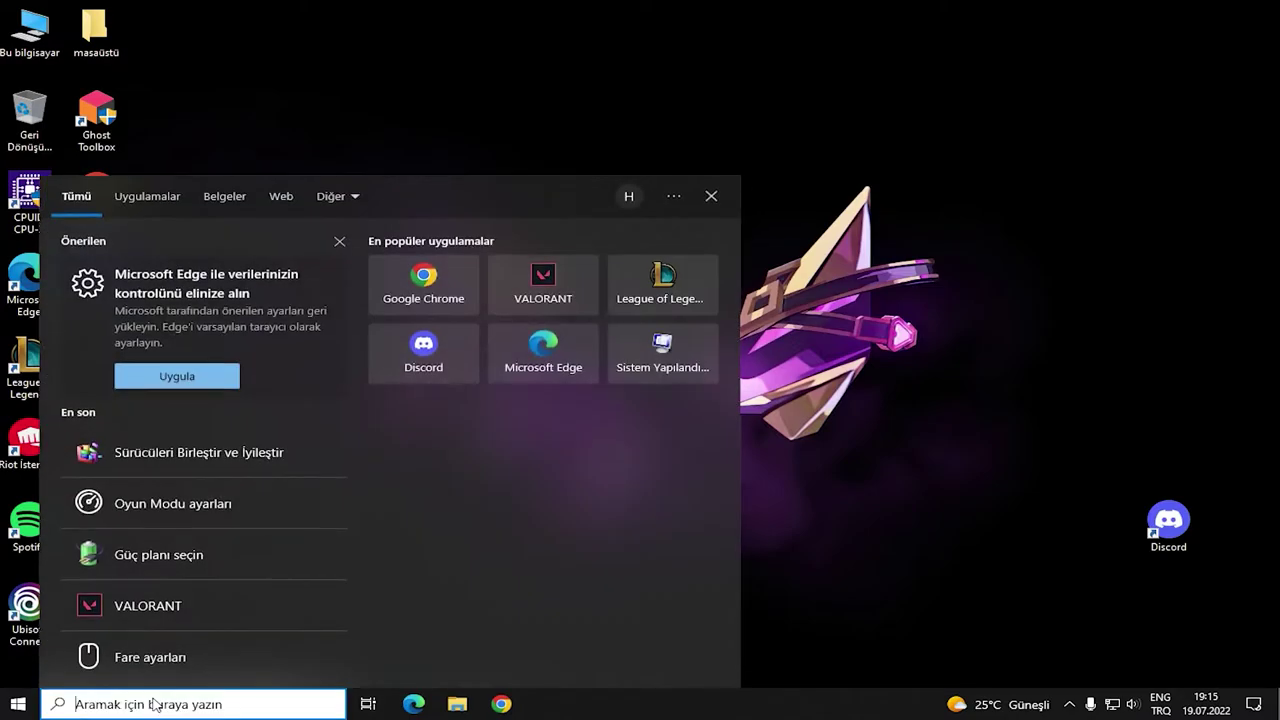
pyautogui.write('msi')
pyautogui.press('Escape')
pyautogui.write('oni')
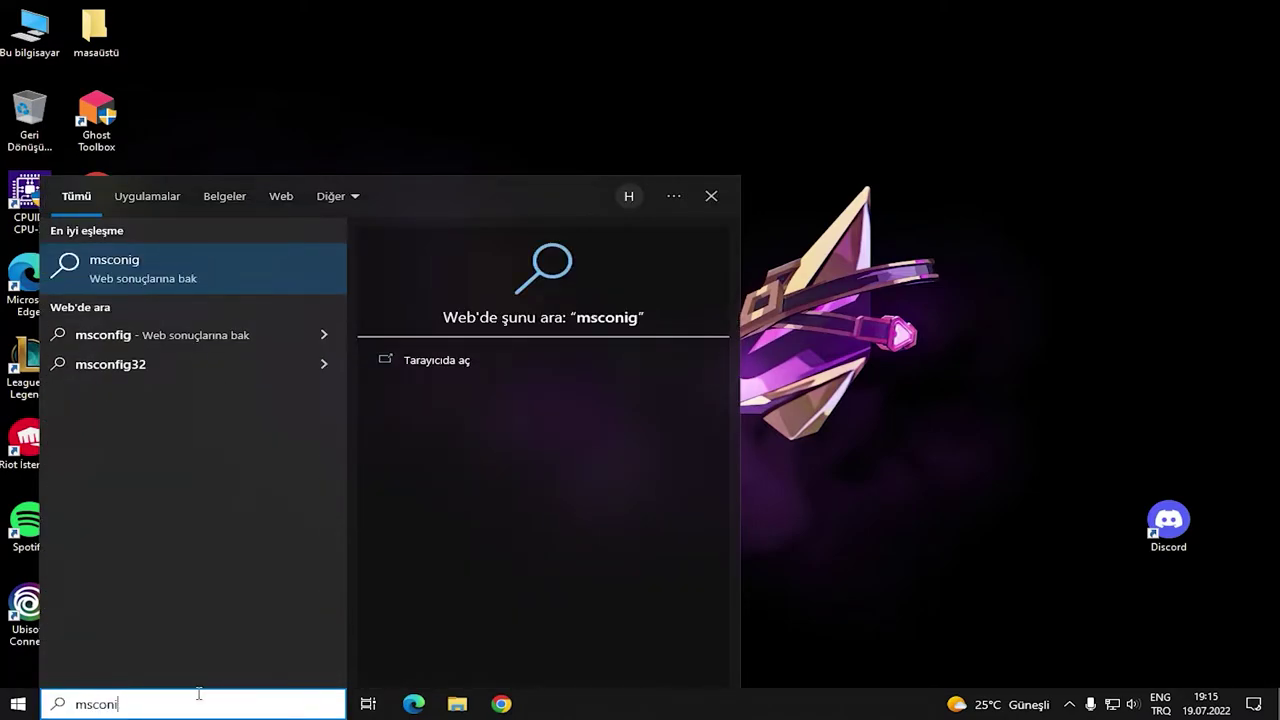
pyautogui.press('BackSpace')
pyautogui.write('fig')
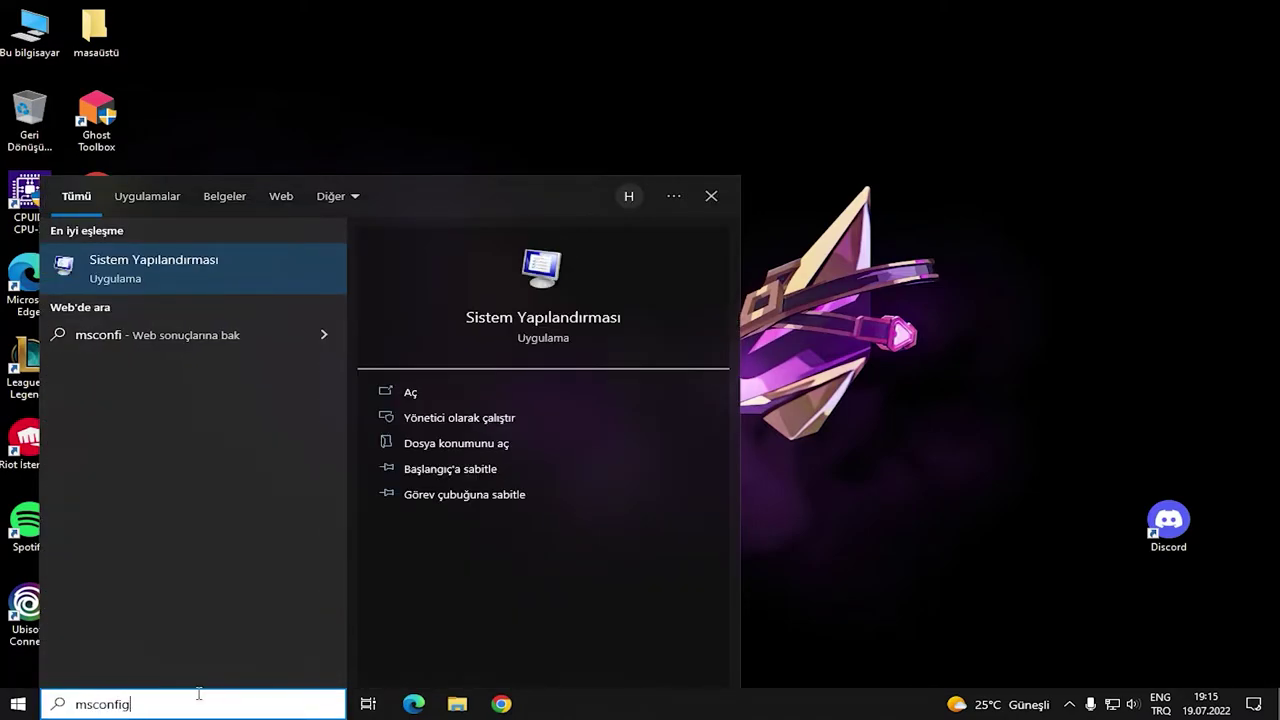
pyautogui.click(163, 268)
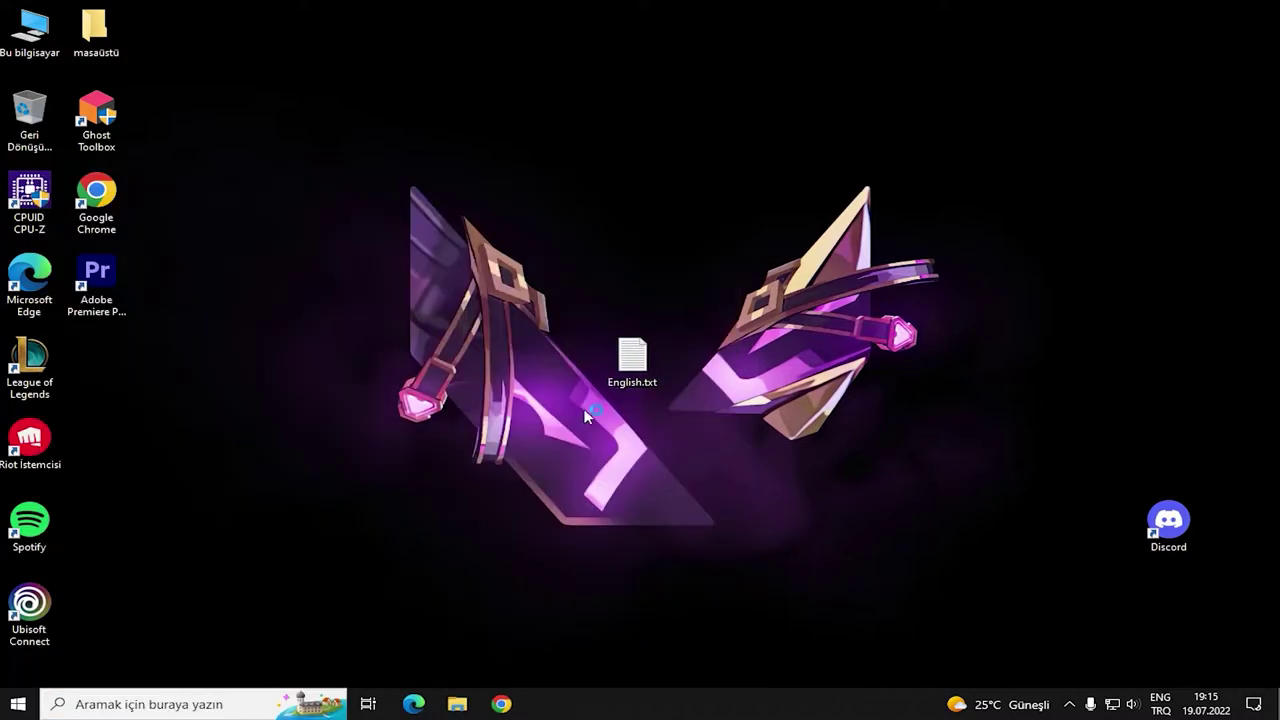
pyautogui.moveTo(460, 200); pyautogui.dragTo(466, 200)
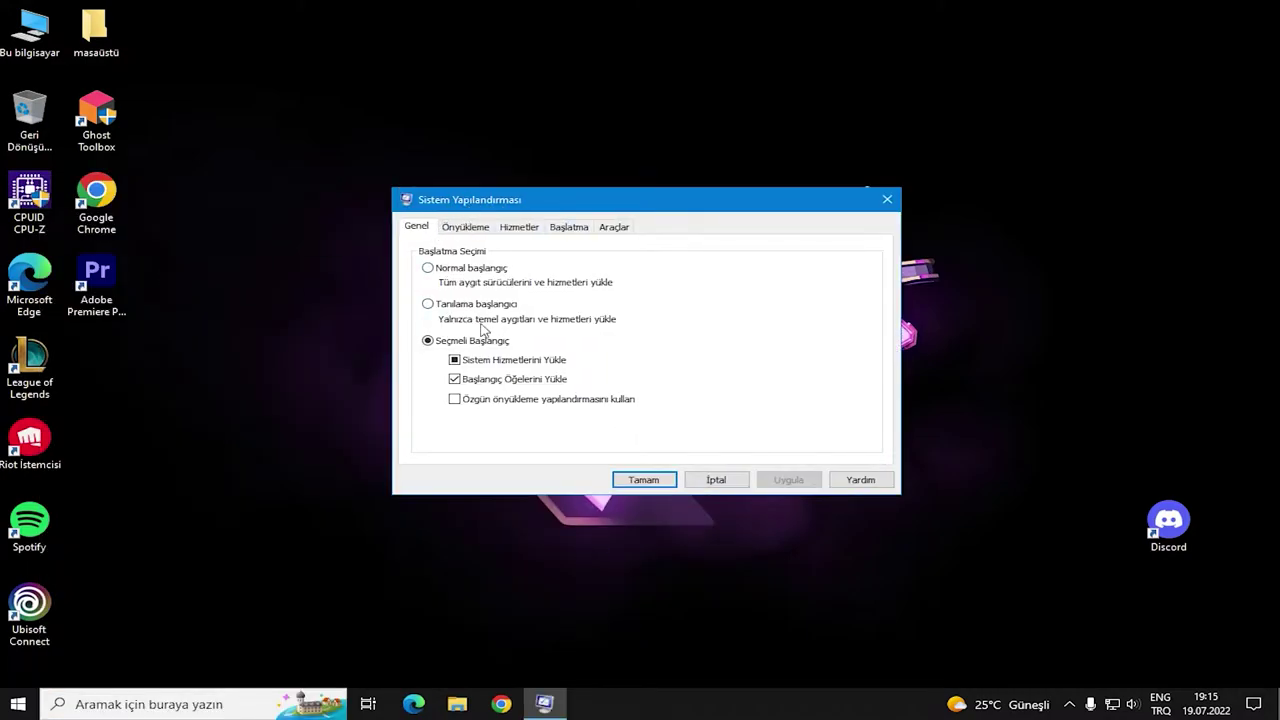
# Set the number of processors to 4 in the advanced boot options and confirm
pyautogui.click(468, 228)
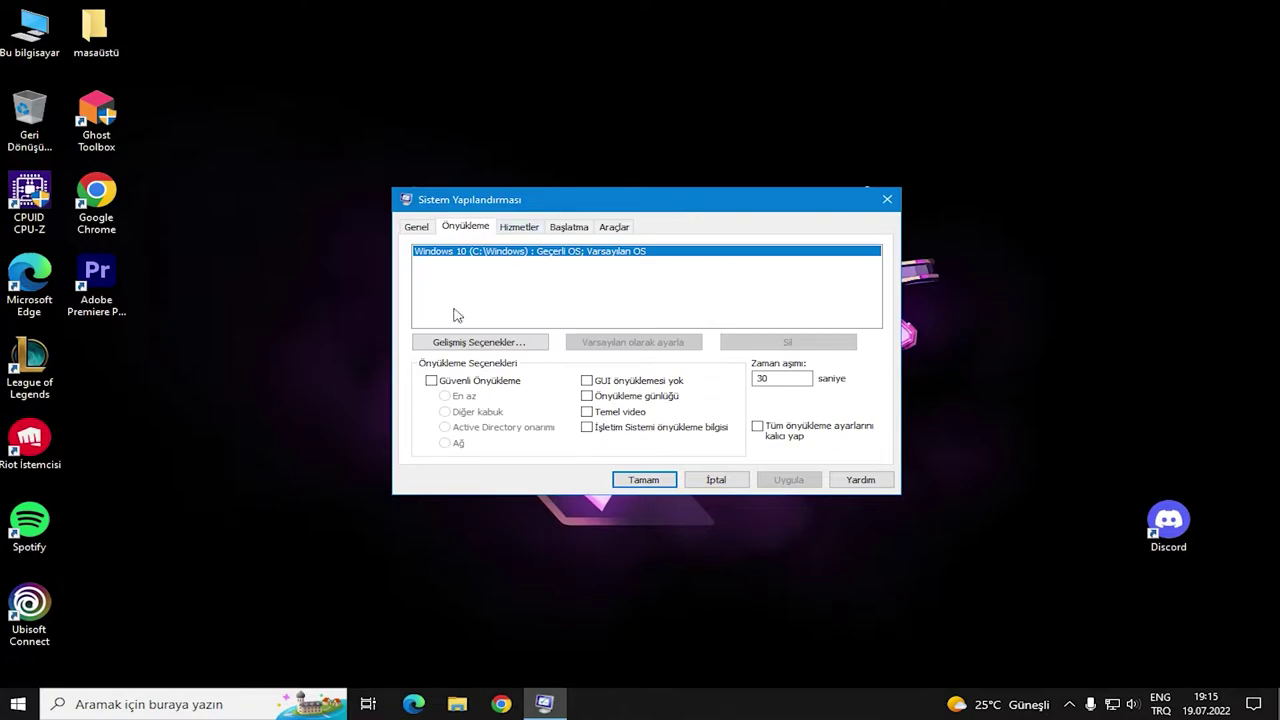
pyautogui.click(505, 352)
pyautogui.click(560, 248)
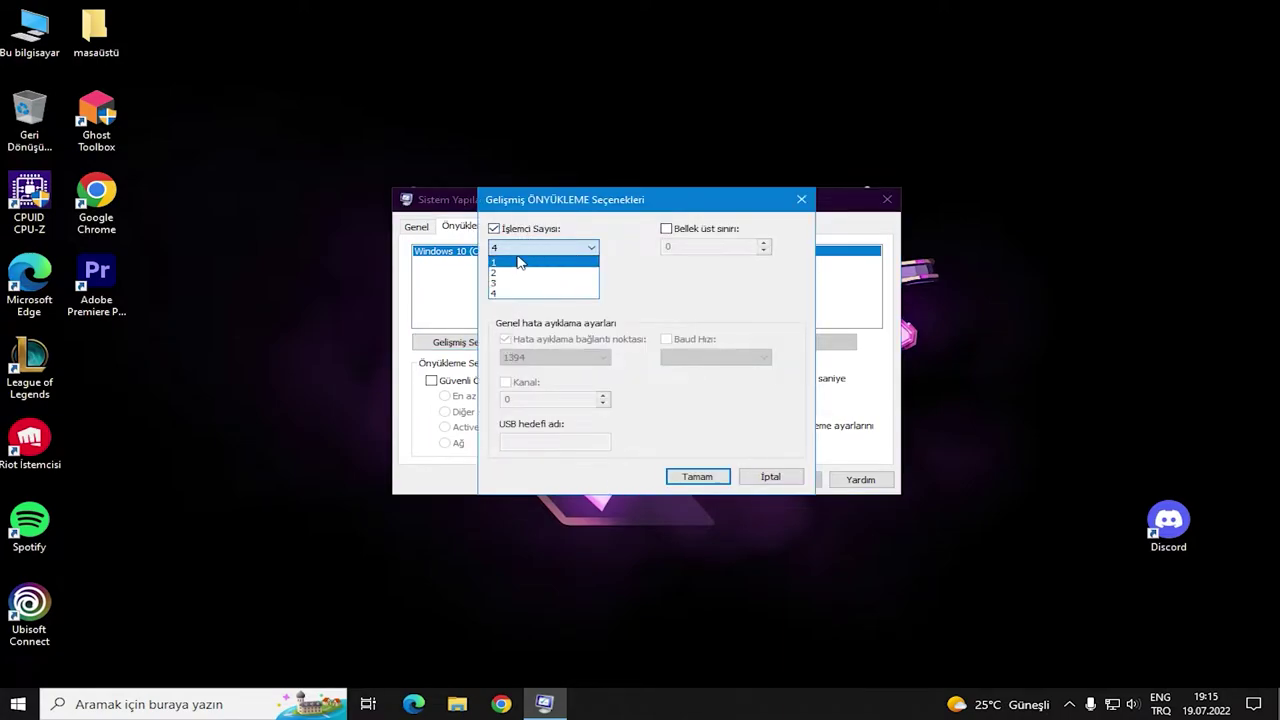
pyautogui.click(518, 262)
pyautogui.click(540, 248)
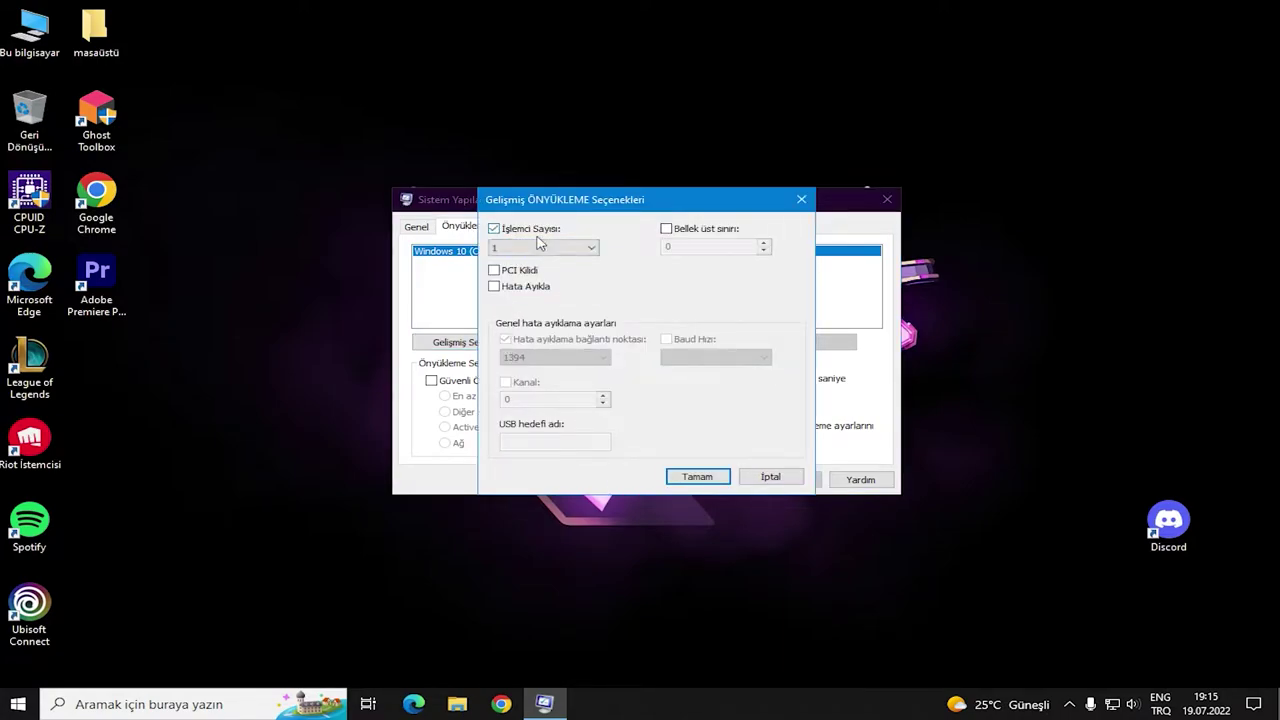
pyautogui.click(529, 293)
pyautogui.click(698, 476)
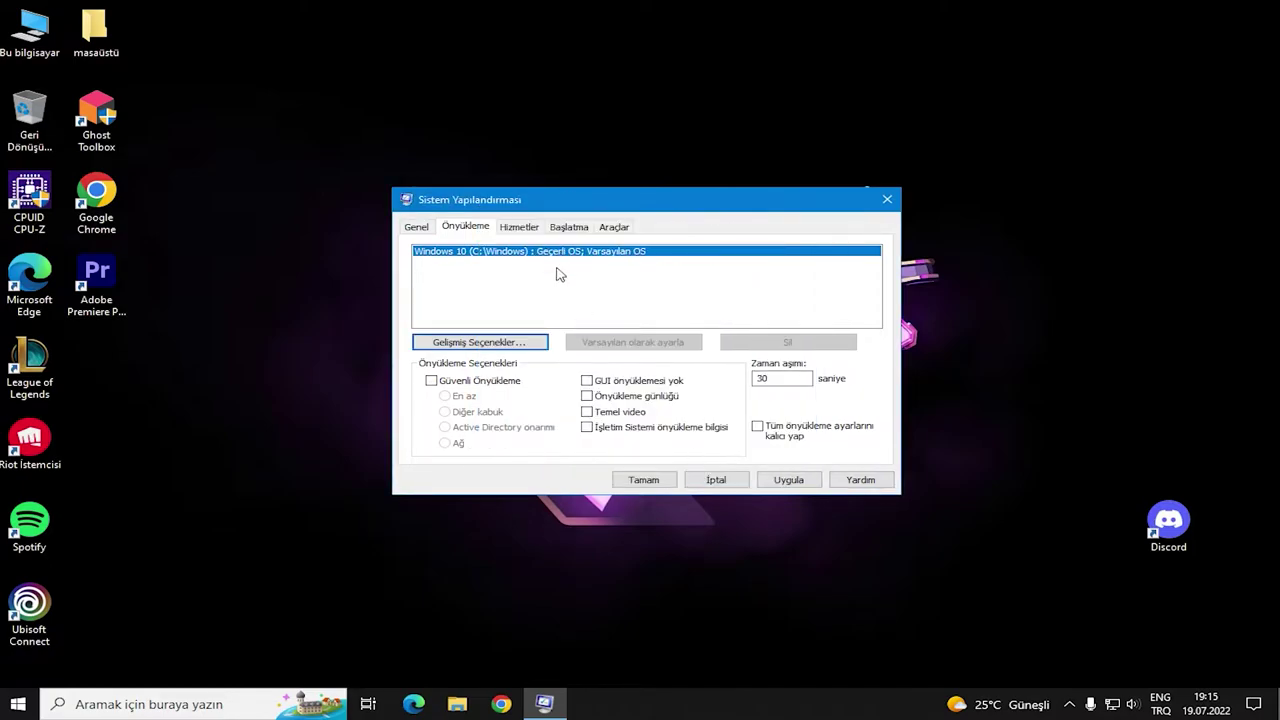
# Hide all Microsoft services in the system configuration's service list and review the remaining third-party services
pyautogui.click(530, 228)
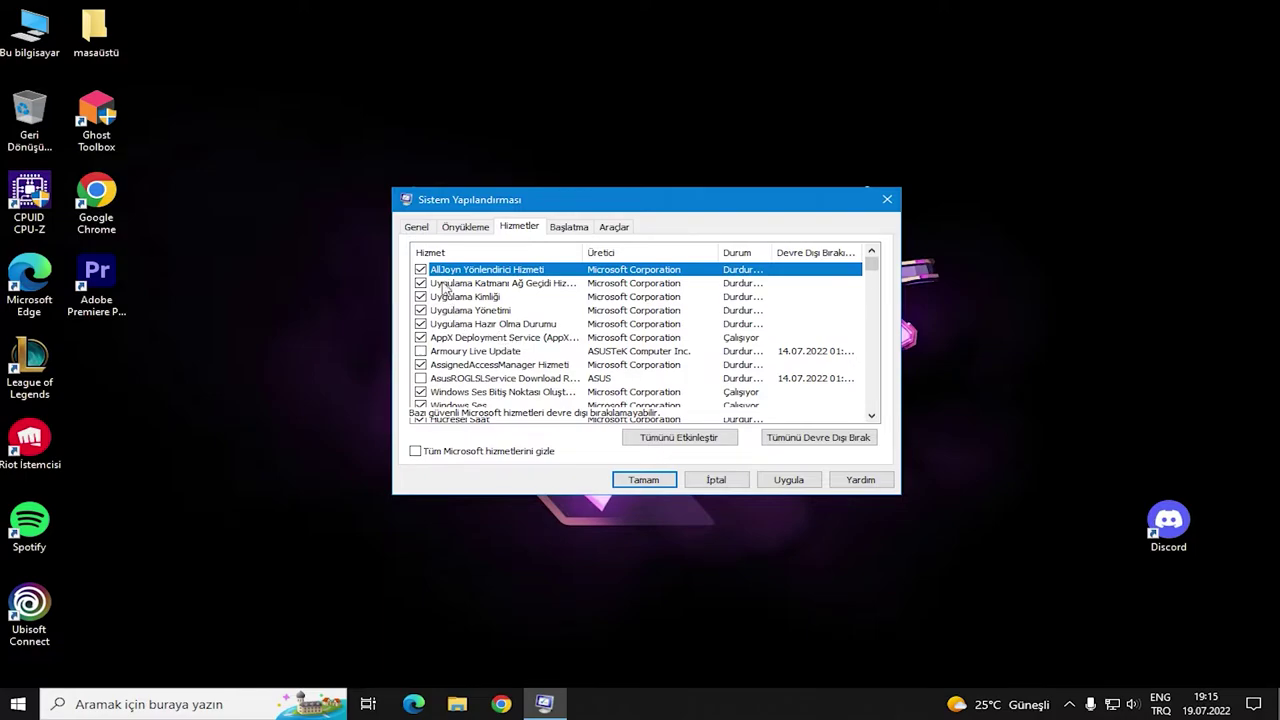
pyautogui.click(436, 453)
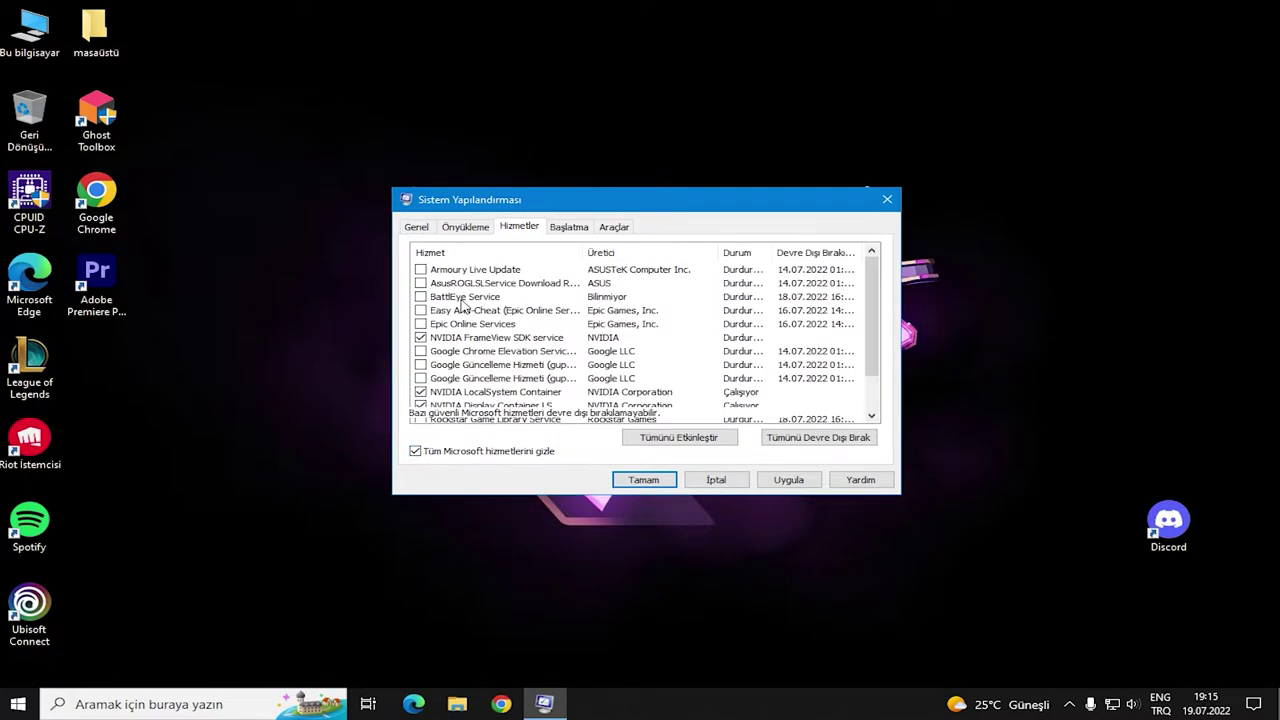
pyautogui.scroll(-1, 632, 310)
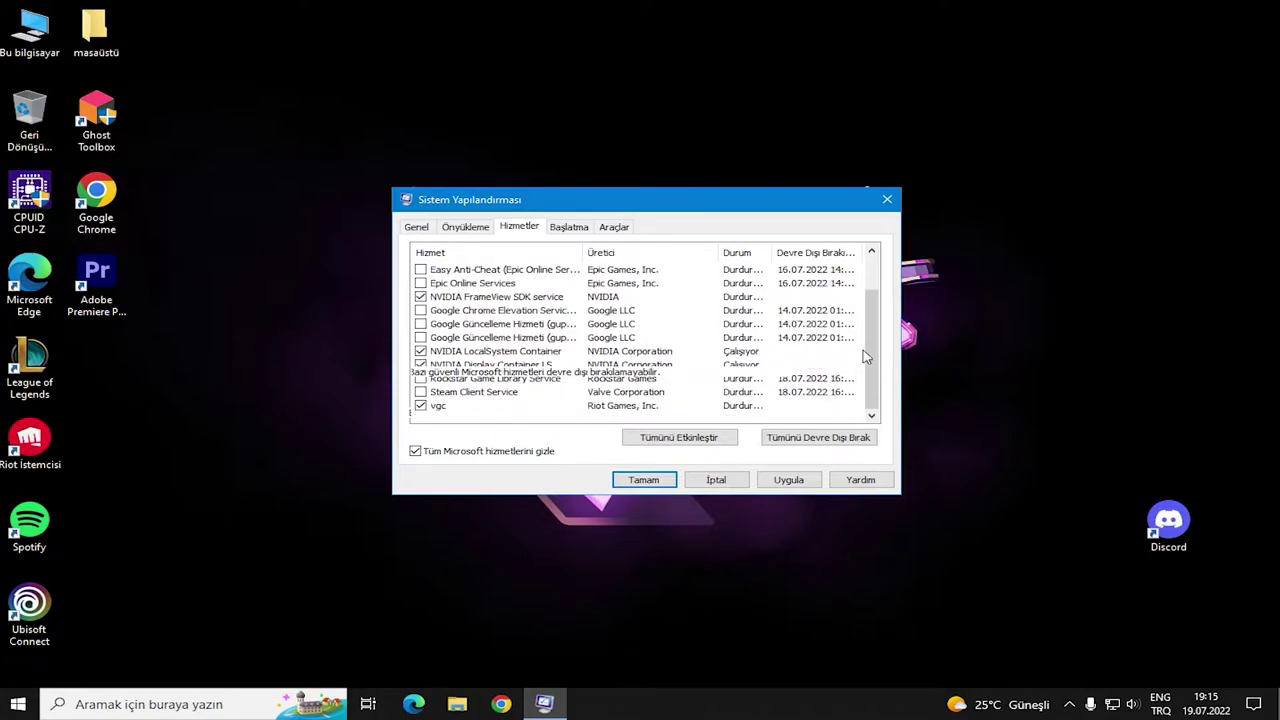
pyautogui.scroll(1, 865, 355)
pyautogui.scroll(-1, 865, 355)
pyautogui.scroll(1, 858, 357)
pyautogui.click(334, 261)
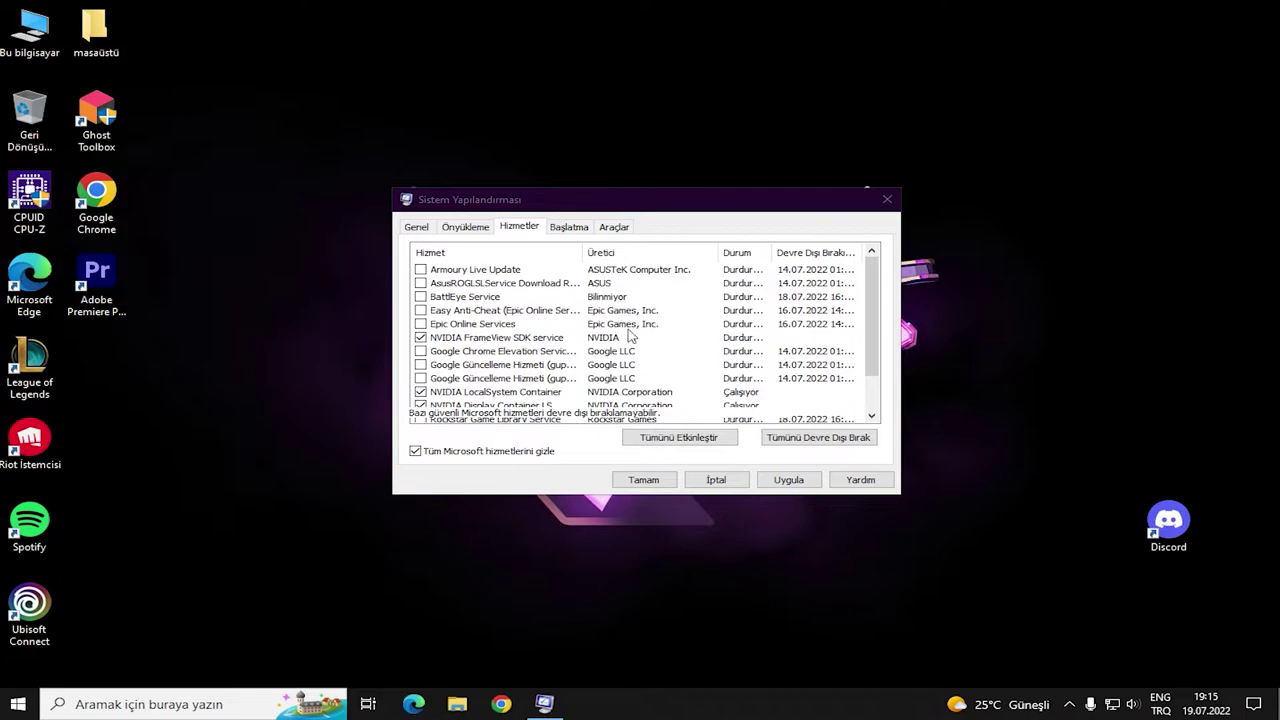
# Review the remaining third-party services in the list and close Sistem Yapılandırması
pyautogui.scroll(-1, 853, 314)
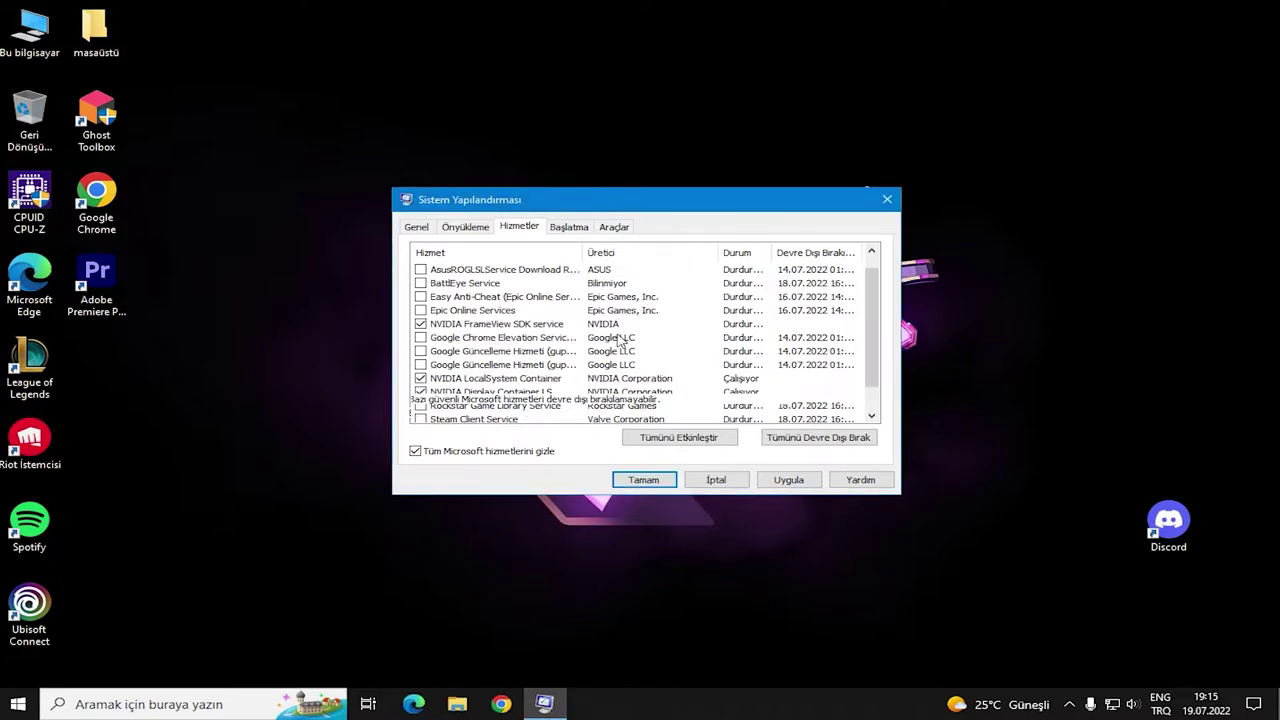
pyautogui.scroll(-2, 855, 310)
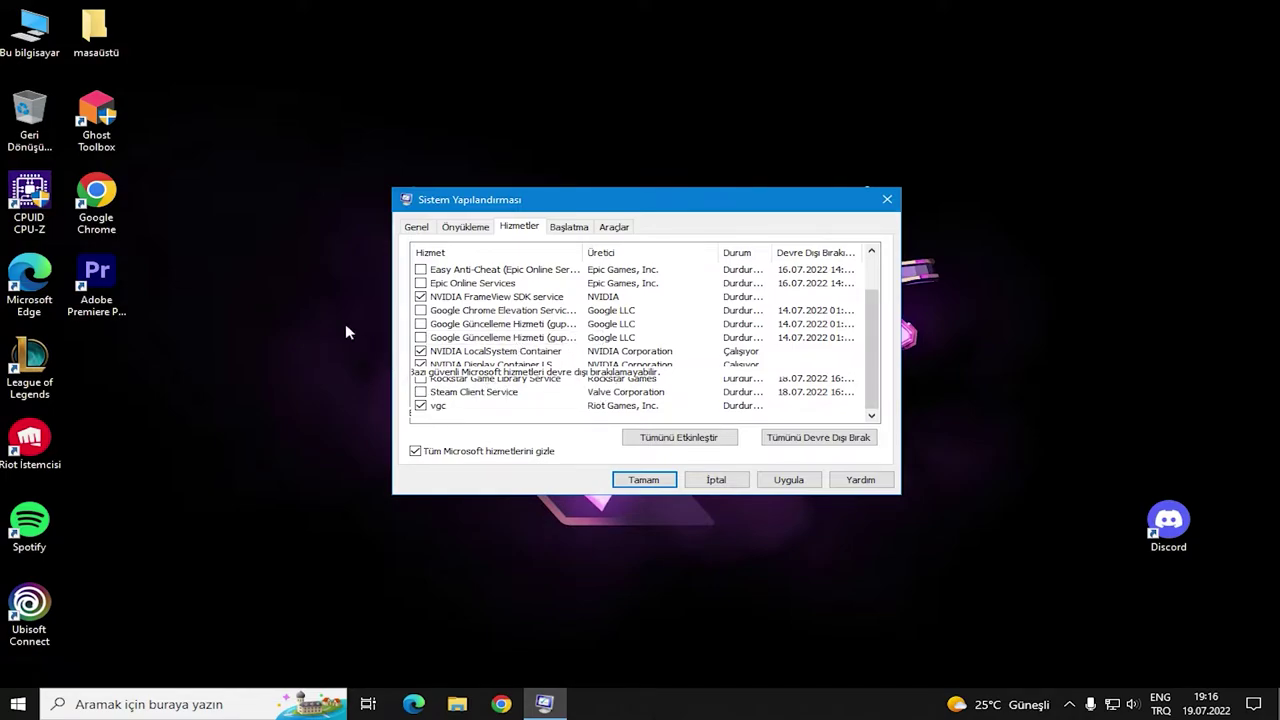
pyautogui.click(377, 360)
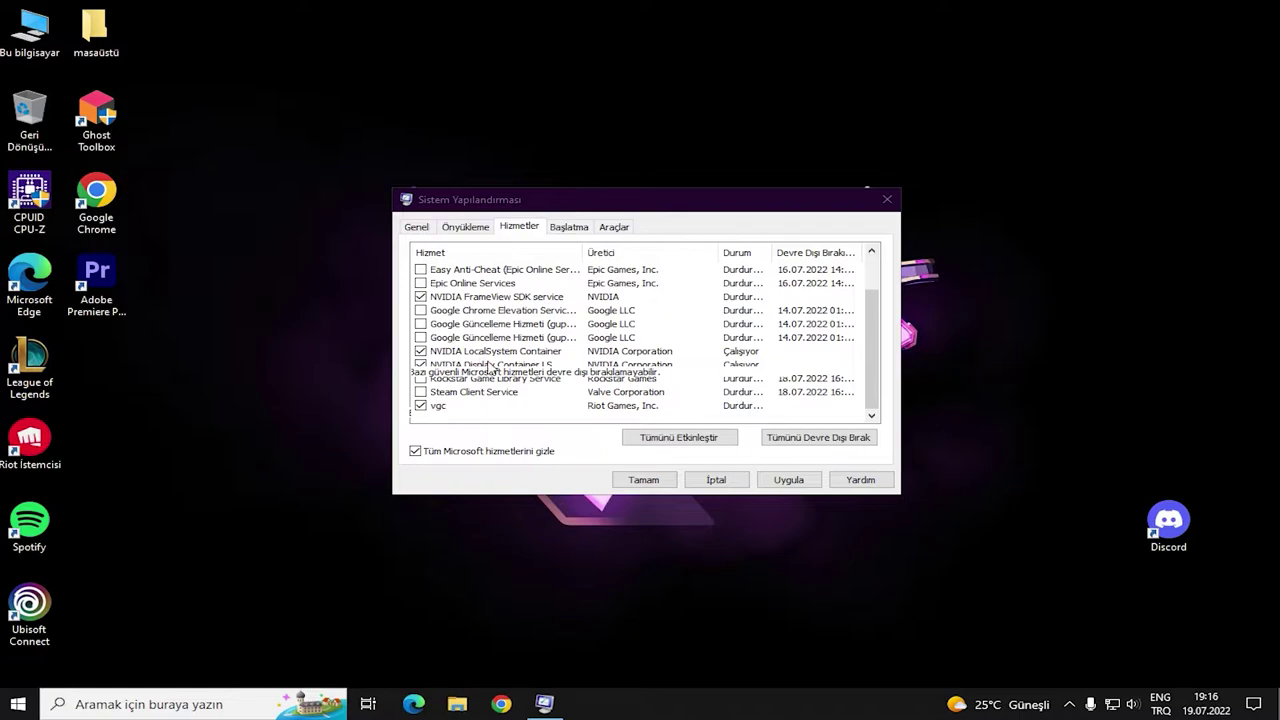
pyautogui.scroll(1, 469, 374)
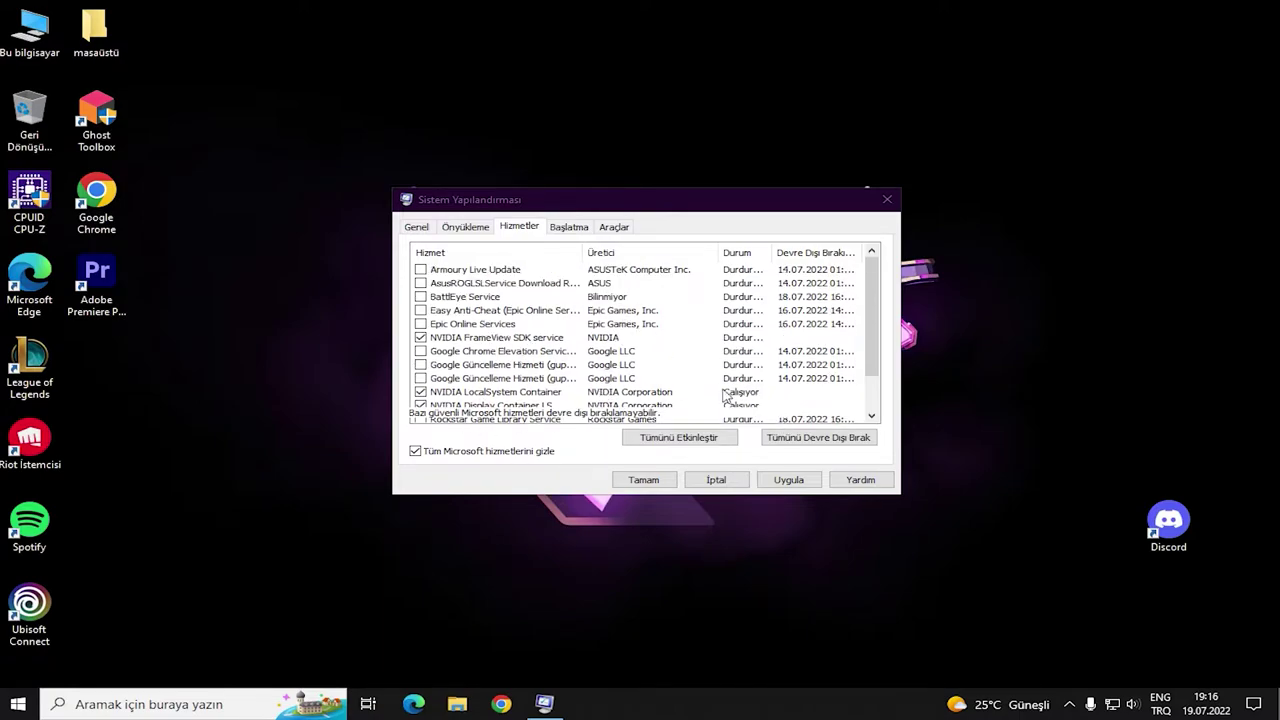
pyautogui.scroll(-1, 493, 353)
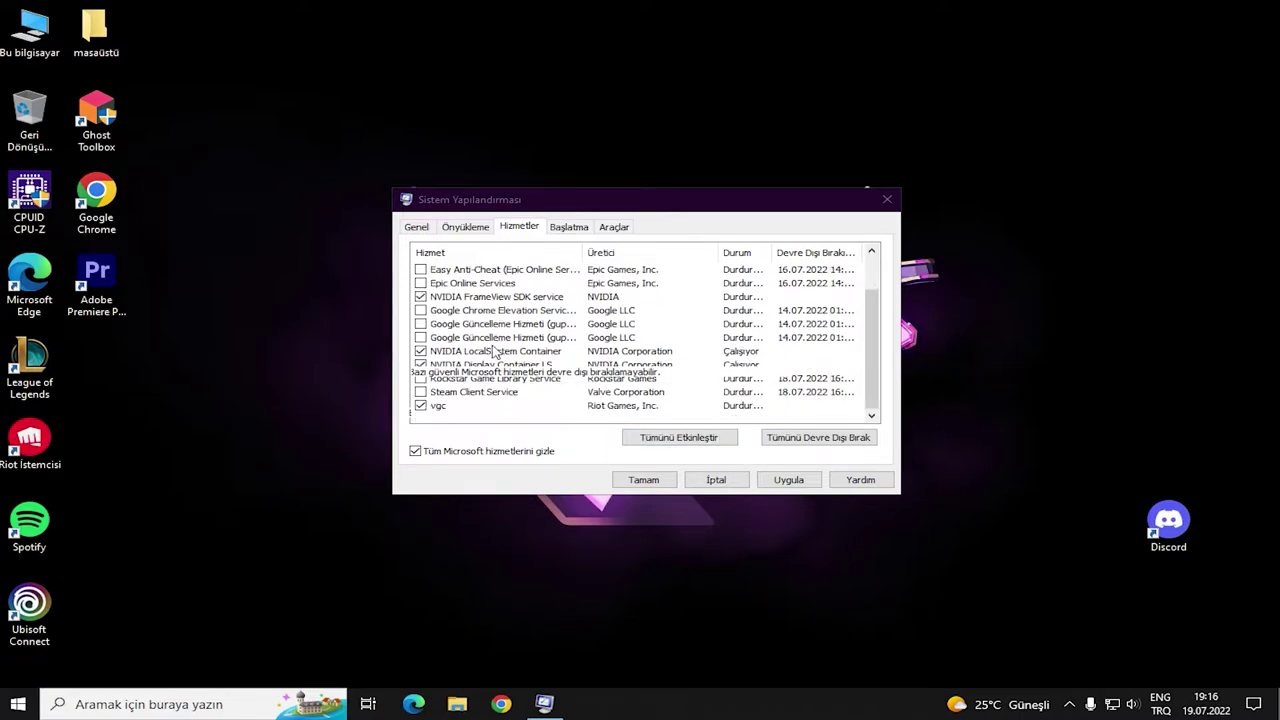
pyautogui.rightClick(948, 324)
pyautogui.click(835, 348)
pyautogui.click(887, 200)
# Refresh the desktop twice
pyautogui.rightClick(505, 228)
pyautogui.click(540, 274)
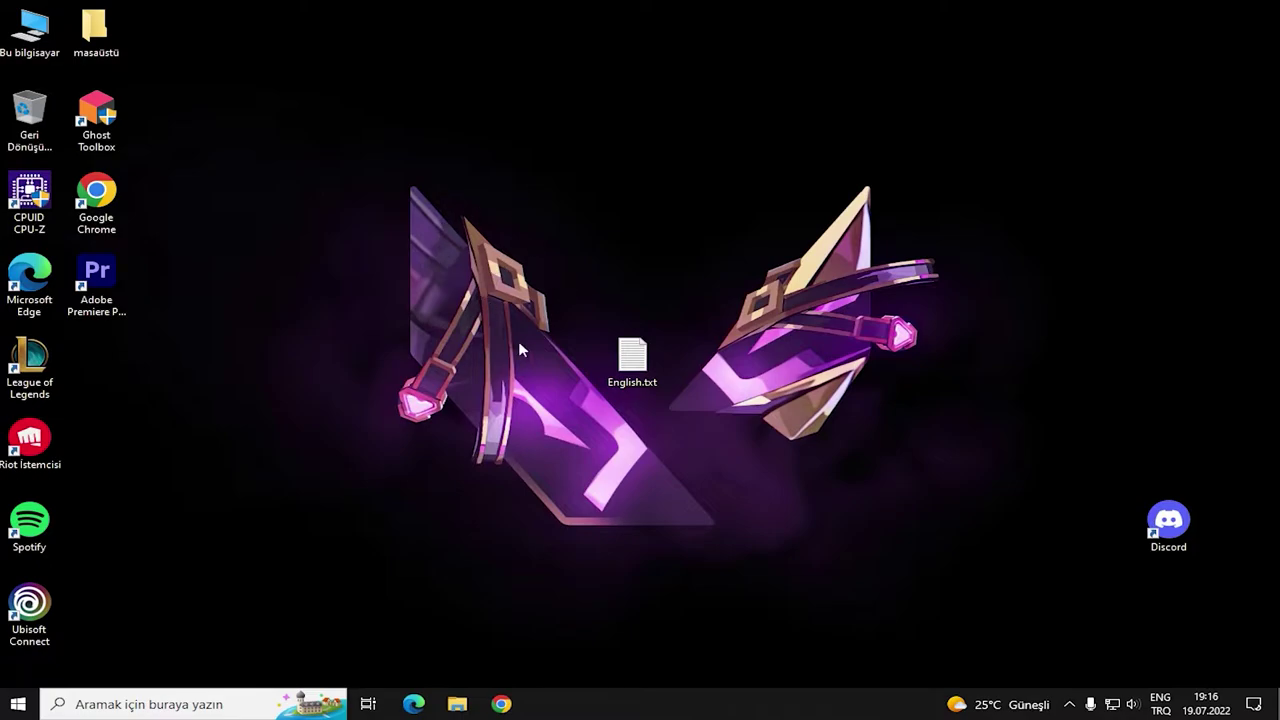
pyautogui.rightClick(445, 202)
pyautogui.click(470, 246)
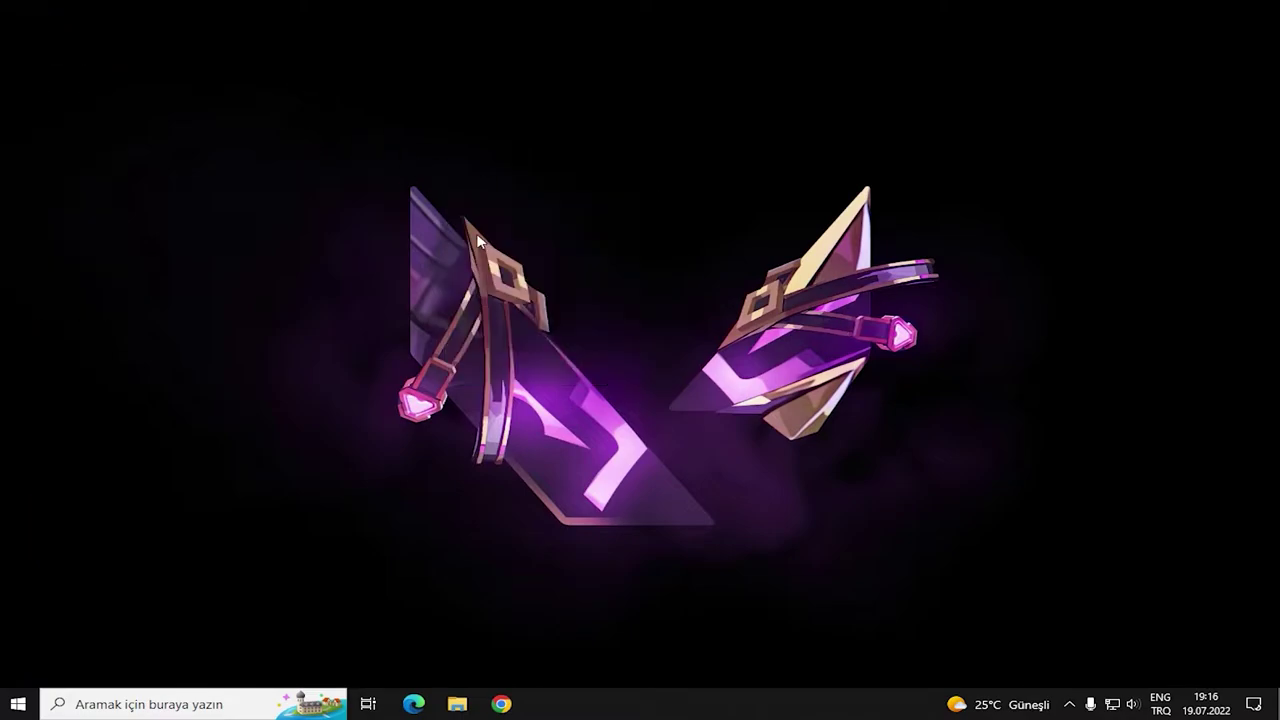
# Open Bu bilgisayar, view the desktop background page of the personalization settings, and close the settings
pyautogui.moveTo(110, 50)
pyautogui.doubleClick(50, 38)
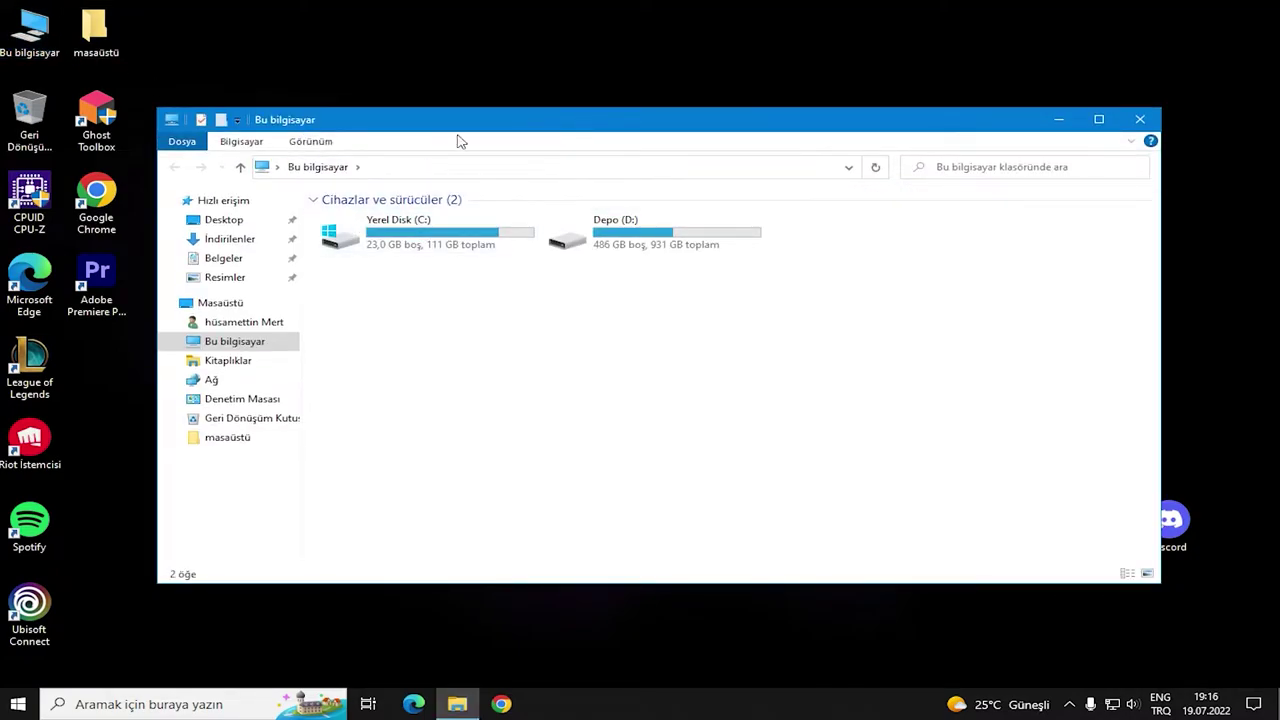
pyautogui.rightClick(362, 68)
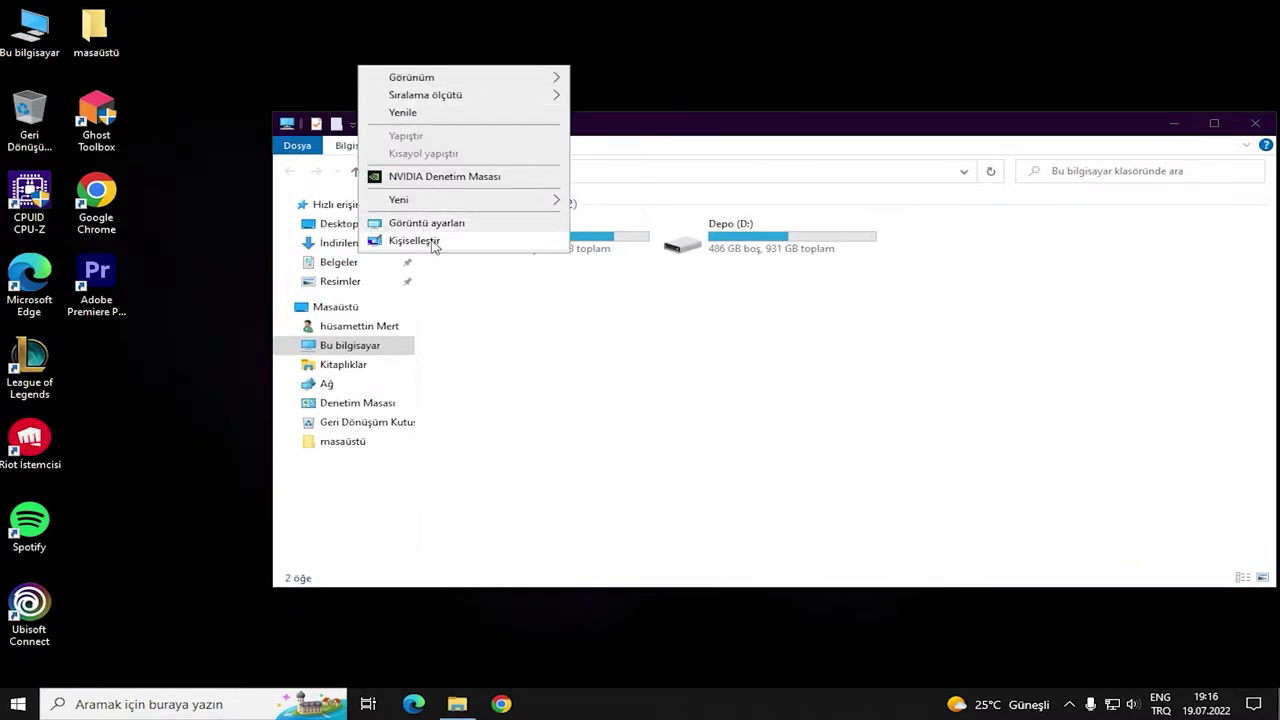
pyautogui.click(429, 240)
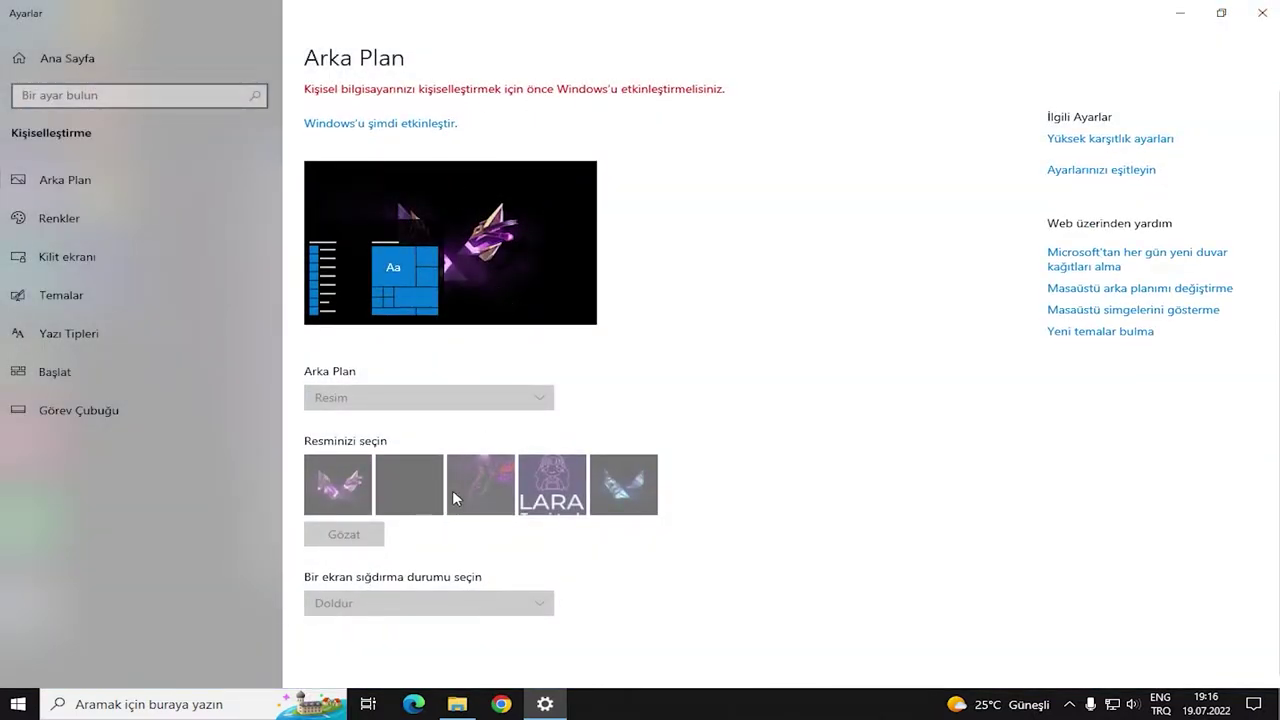
pyautogui.hotkey('alt', 'F4')
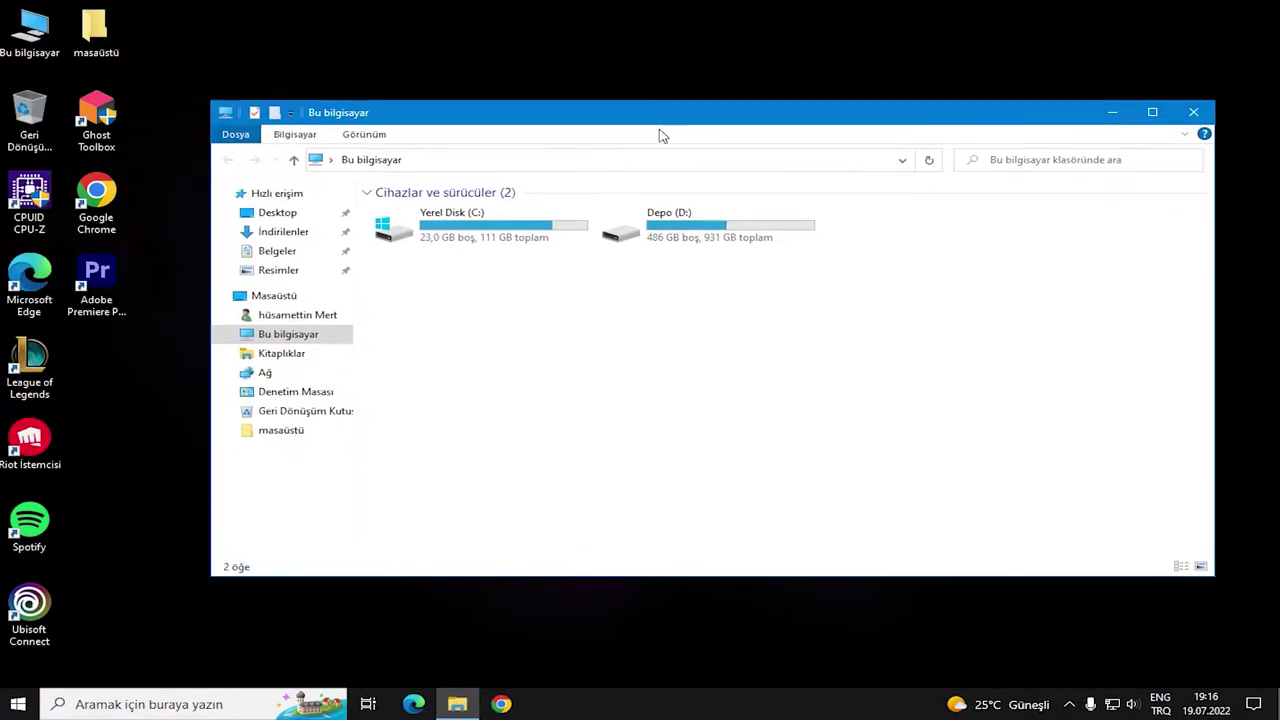
# Set Adasdasdssz.png from the İndirilenler folder as the desktop background and minimize the folder window
pyautogui.click(283, 231)
pyautogui.scroll(-1, 447, 316)
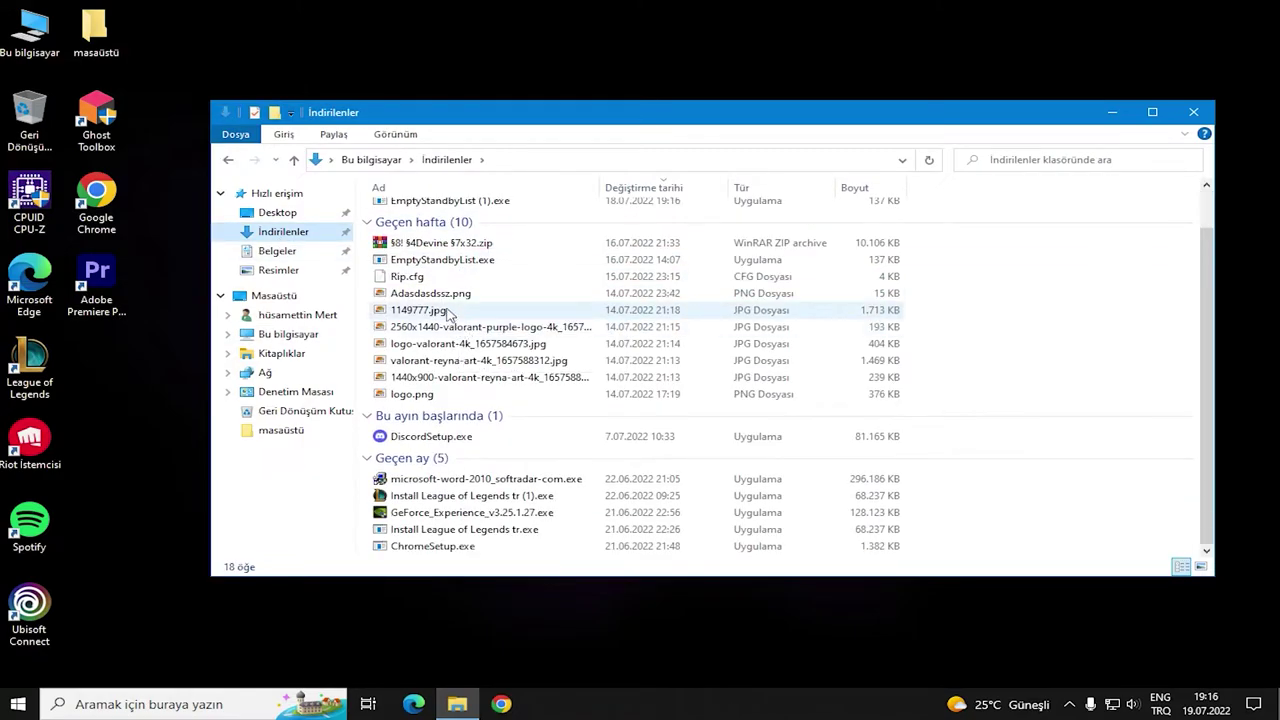
pyautogui.rightClick(443, 293)
pyautogui.click(520, 232)
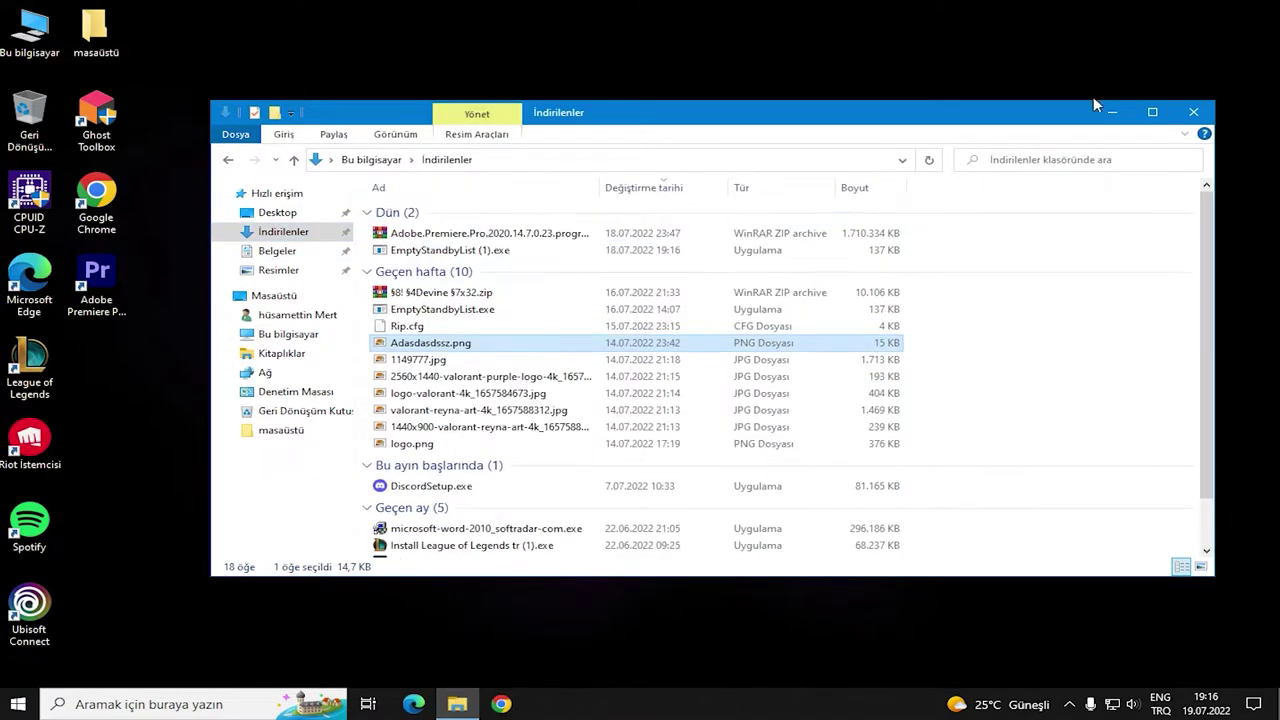
pyautogui.click(1116, 111)
# Refresh the desktop and close the İndirilenler folder window
pyautogui.rightClick(727, 286)
pyautogui.click(747, 324)
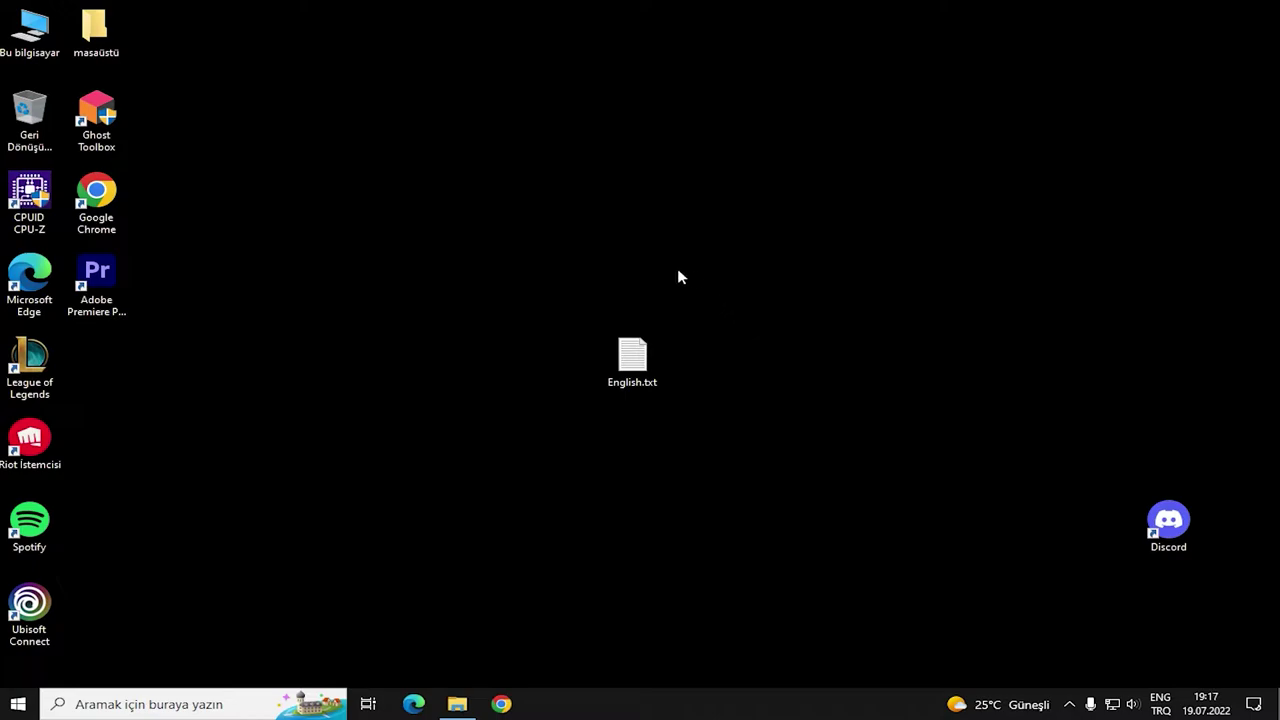
pyautogui.click(457, 704)
pyautogui.click(1197, 111)
# Launch Discord from the desktop and minimize its window
pyautogui.doubleClick(1176, 518)
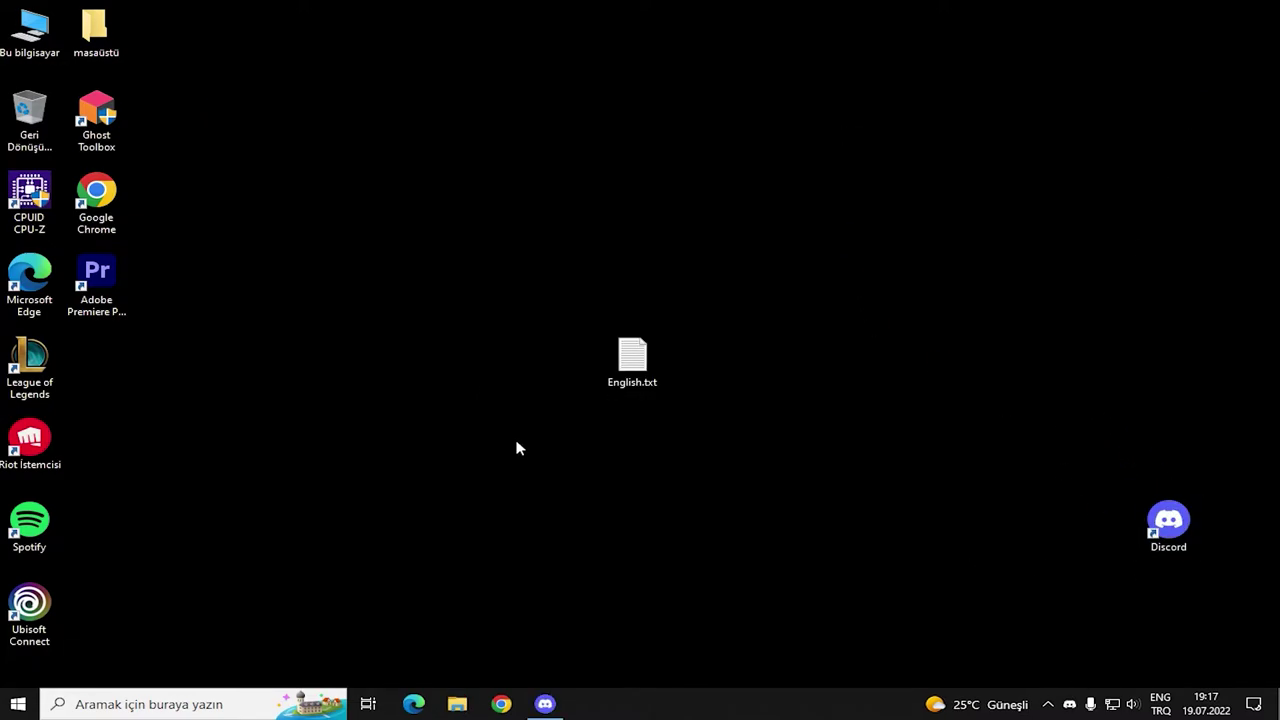
pyautogui.click(212, 706)
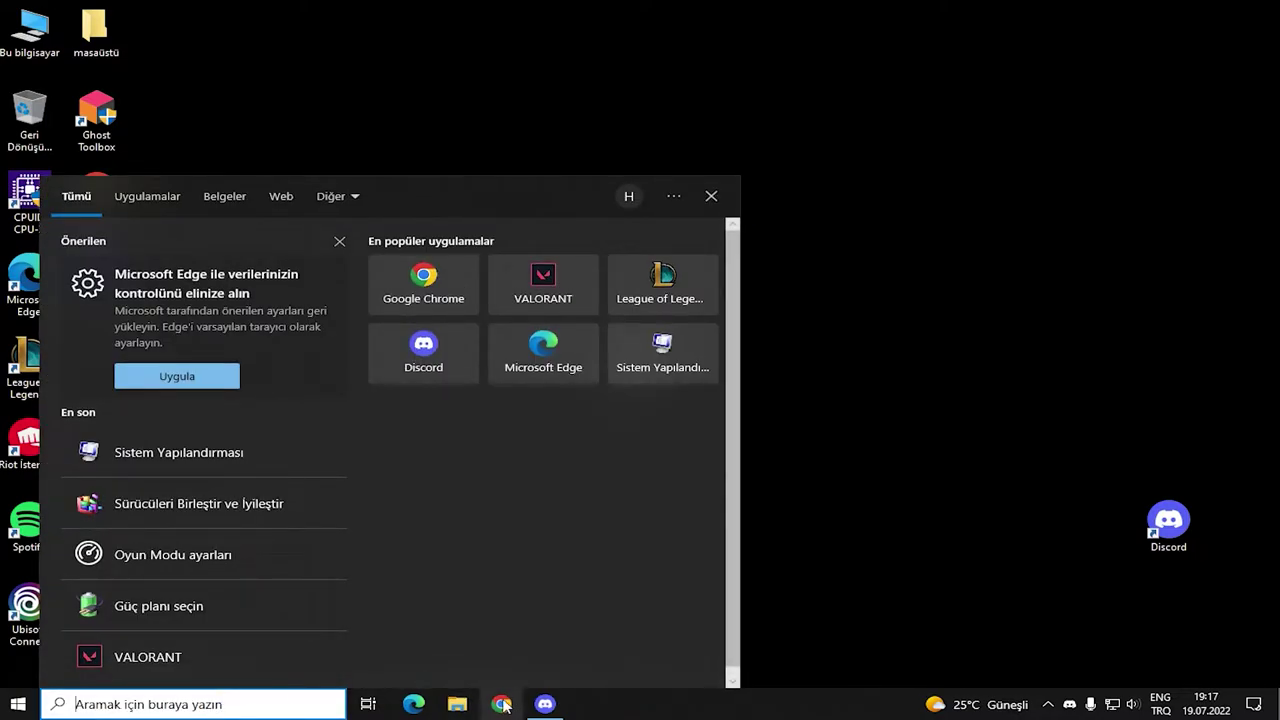
pyautogui.click(917, 537)
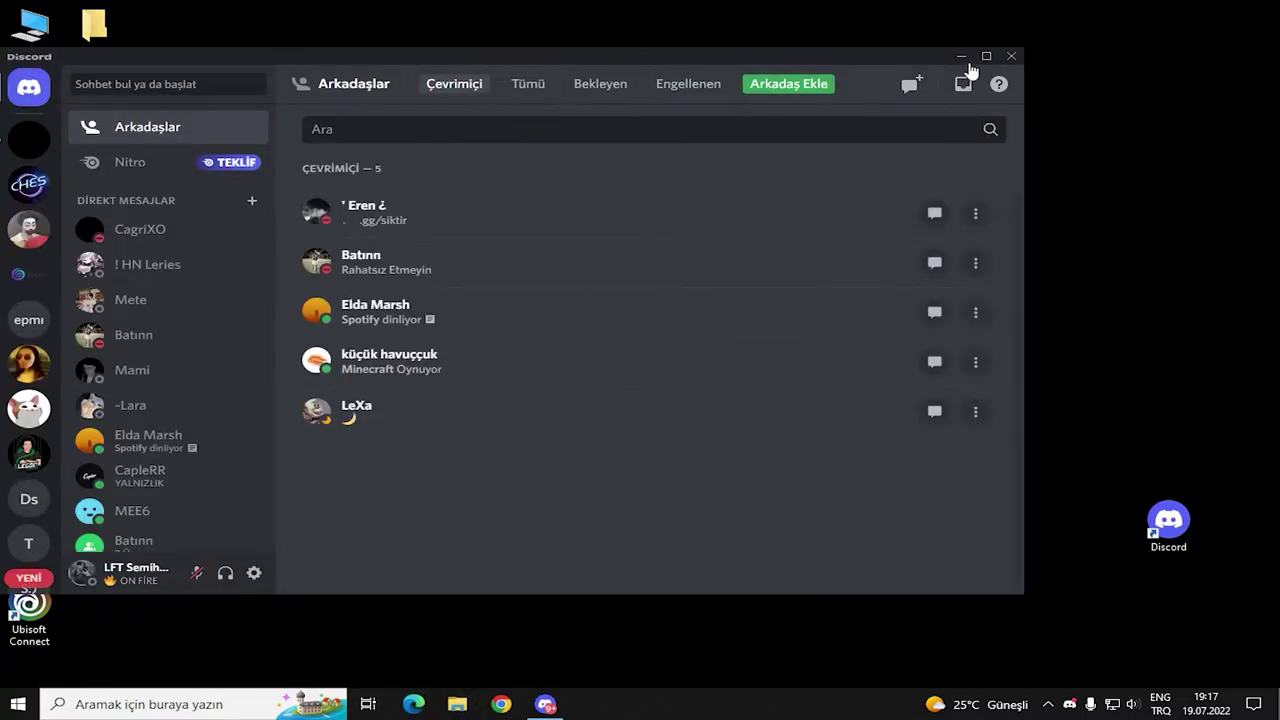
pyautogui.click(960, 57)
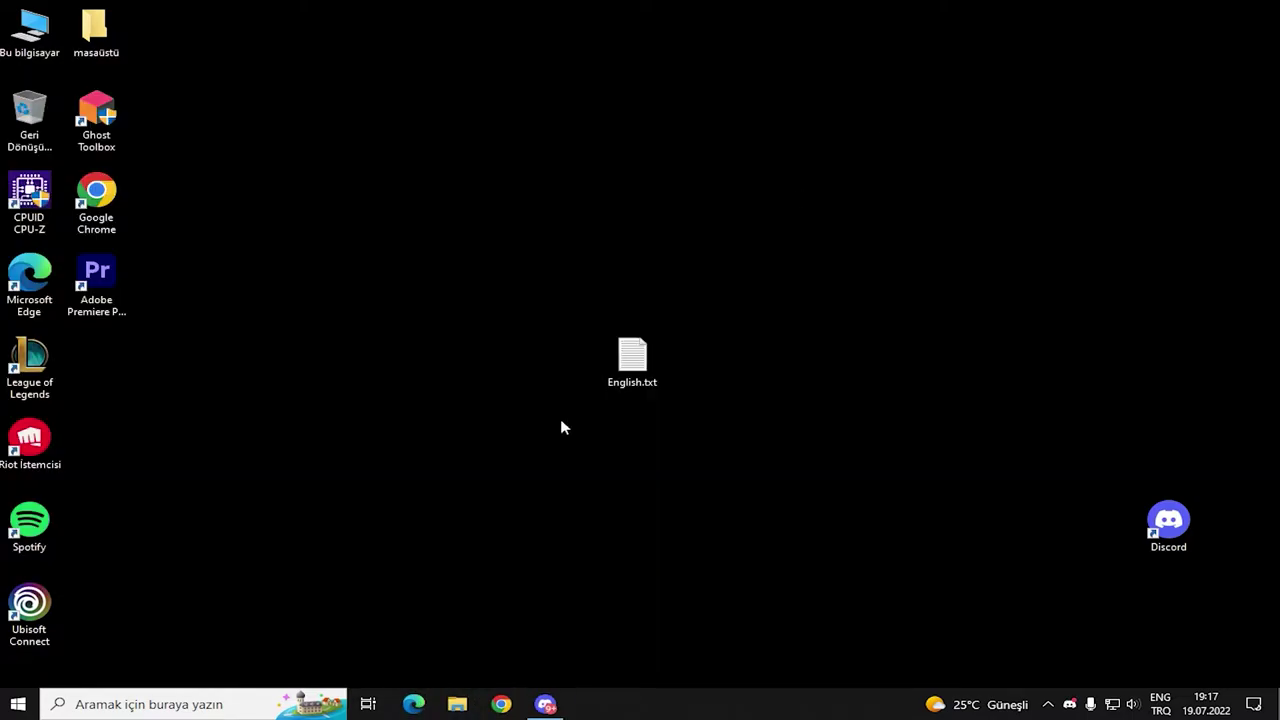
# Search Google in Chrome for "empty standby list" and open the Empty Standby List page on wj32.org
pyautogui.click(501, 704)
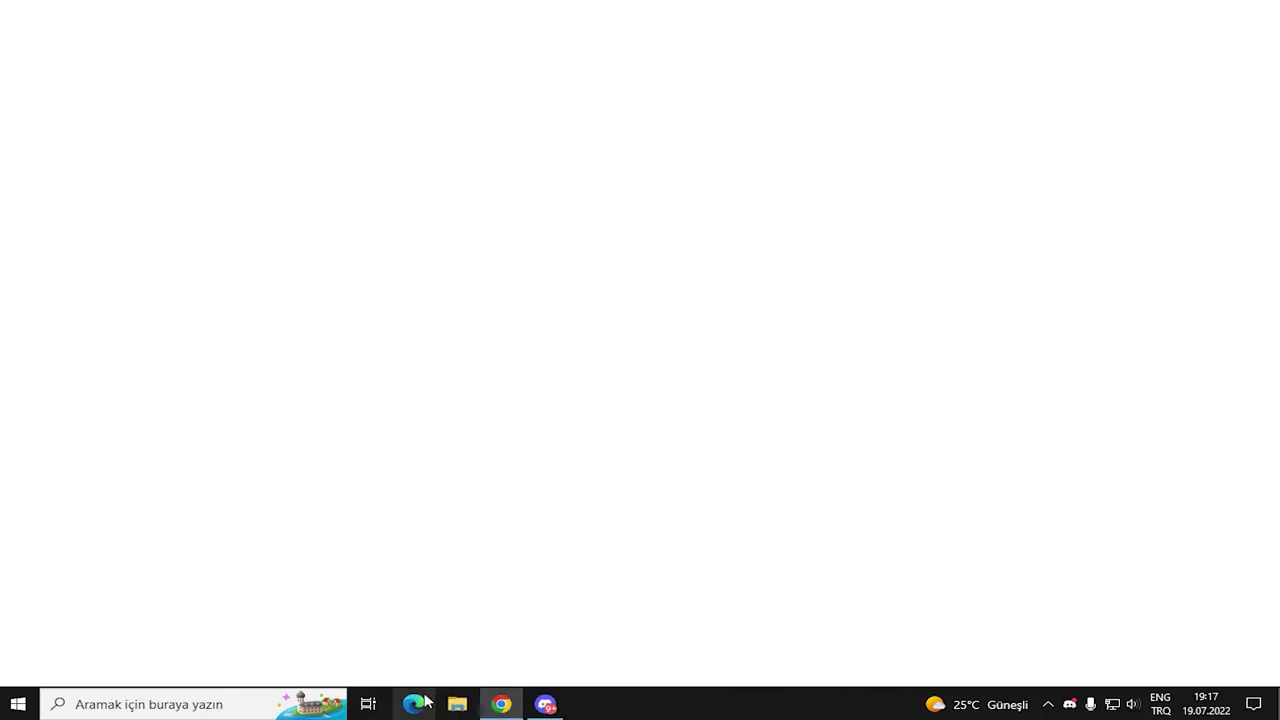
pyautogui.write('empty sta')
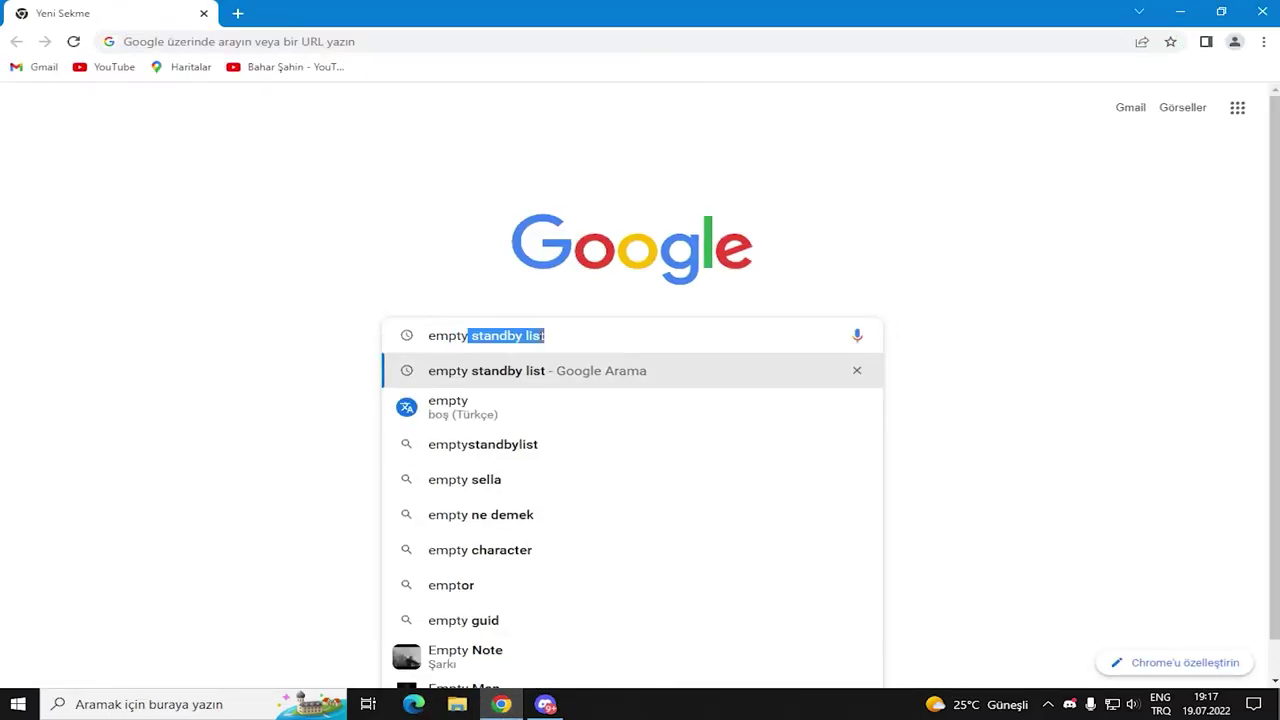
pyautogui.click(552, 372)
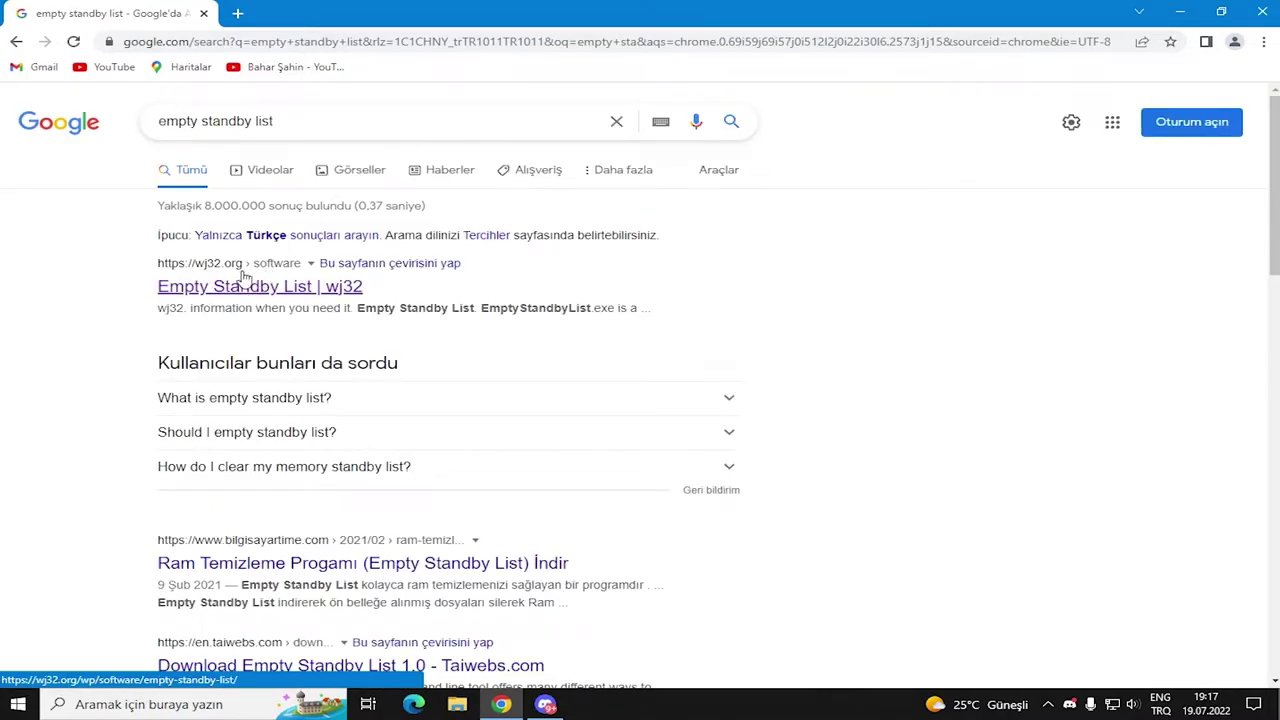
pyautogui.click(337, 287)
# Download EmptyStandbyList.exe, show the downloaded file in its folder, and return to the desktop
pyautogui.scroll(-5, 643, 277)
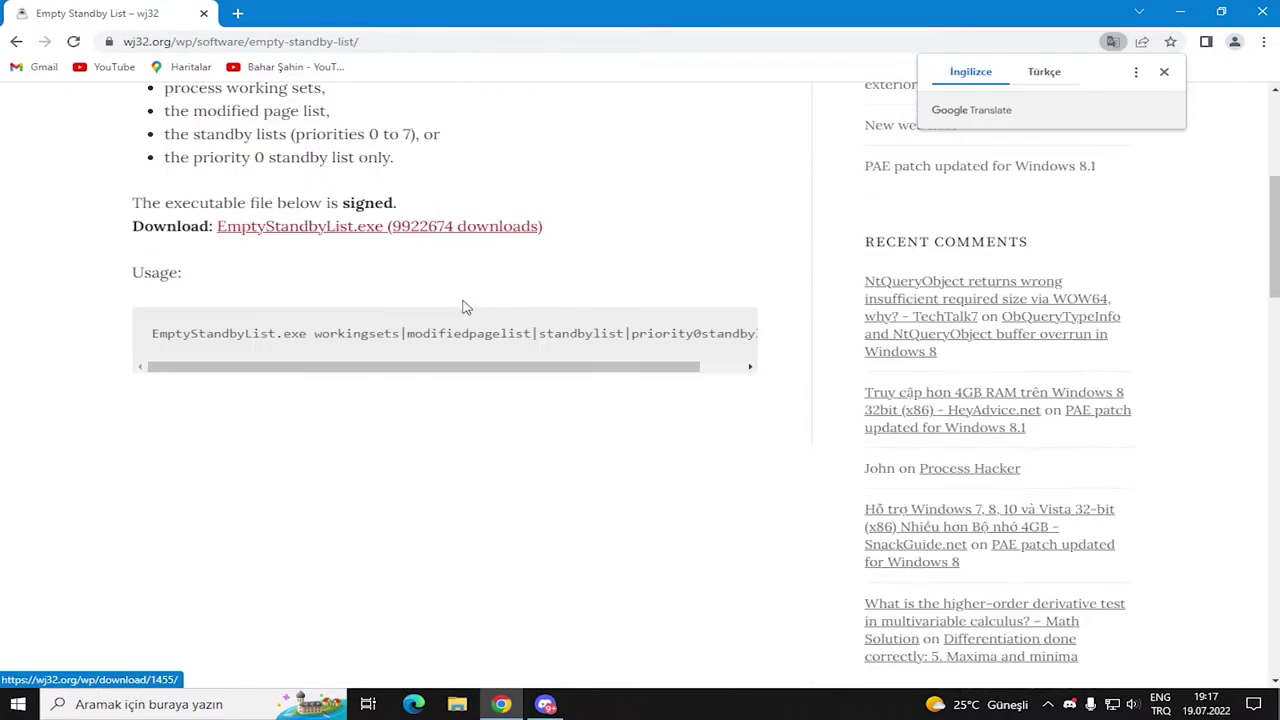
pyautogui.click(378, 245)
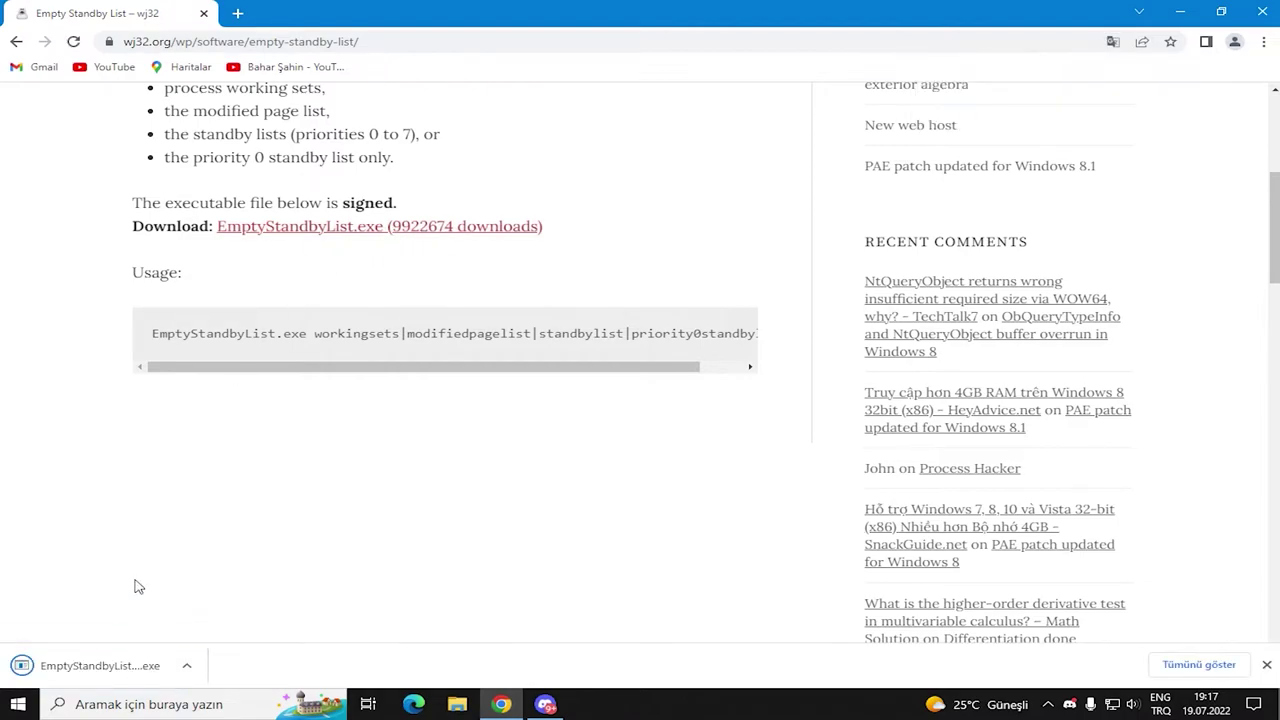
pyautogui.click(186, 665)
pyautogui.click(226, 614)
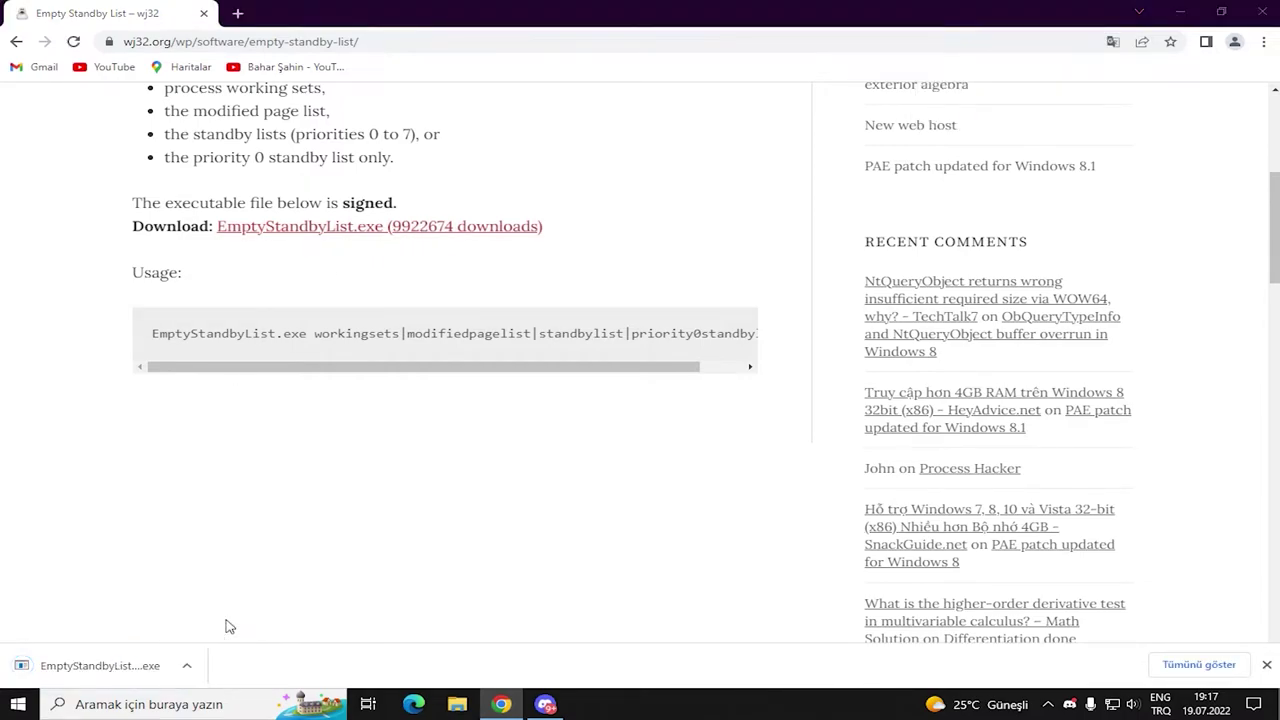
pyautogui.press('super+d')
pyautogui.rightClick(642, 324)
pyautogui.click(522, 491)
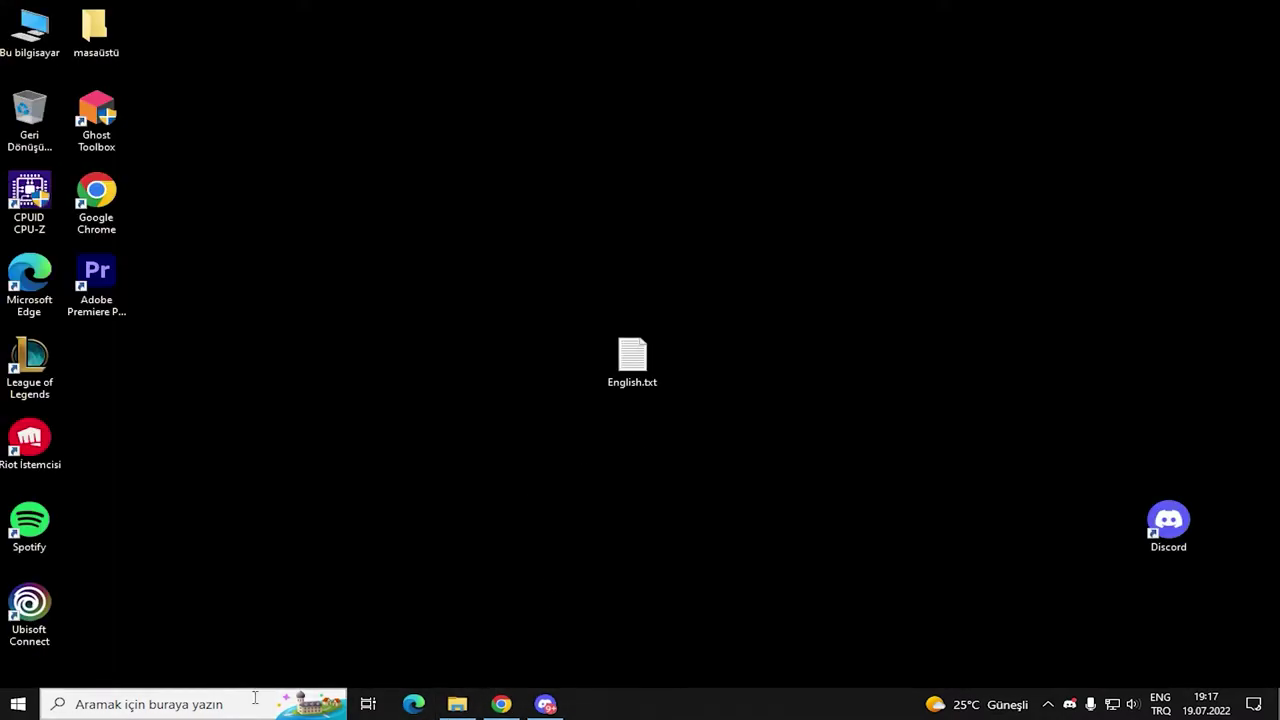
# Search Windows for "görev zam" and open Görev Zamanlayıcı
pyautogui.click(180, 704)
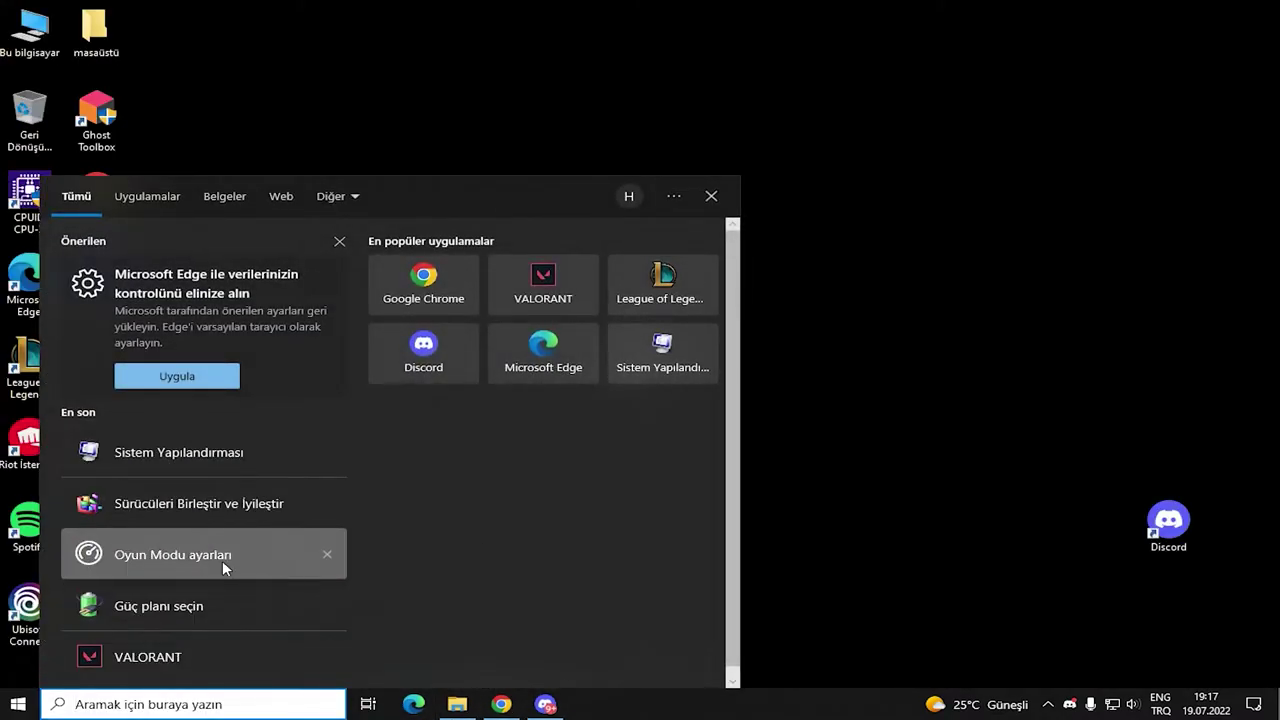
pyautogui.write('görev zamnlayıcı')
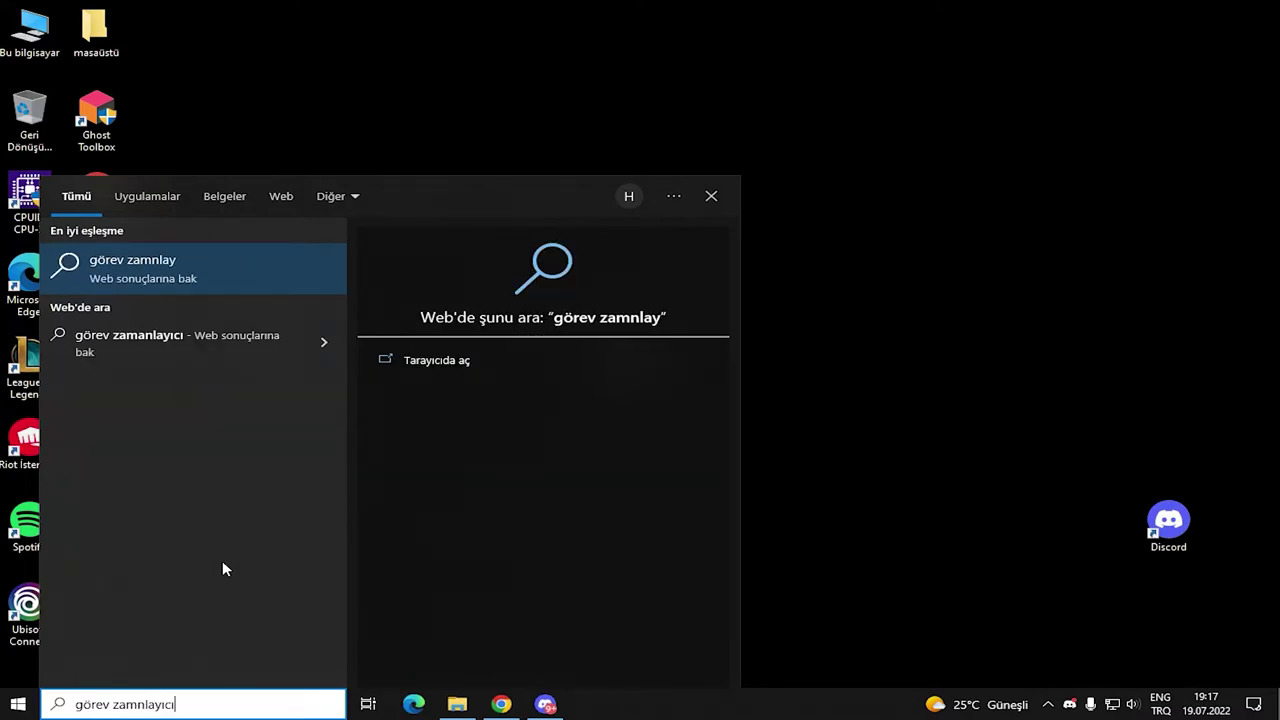
pyautogui.press('BackSpace')
pyautogui.press('BackSpace')
pyautogui.press('BackSpace')
pyautogui.press('BackSpace')
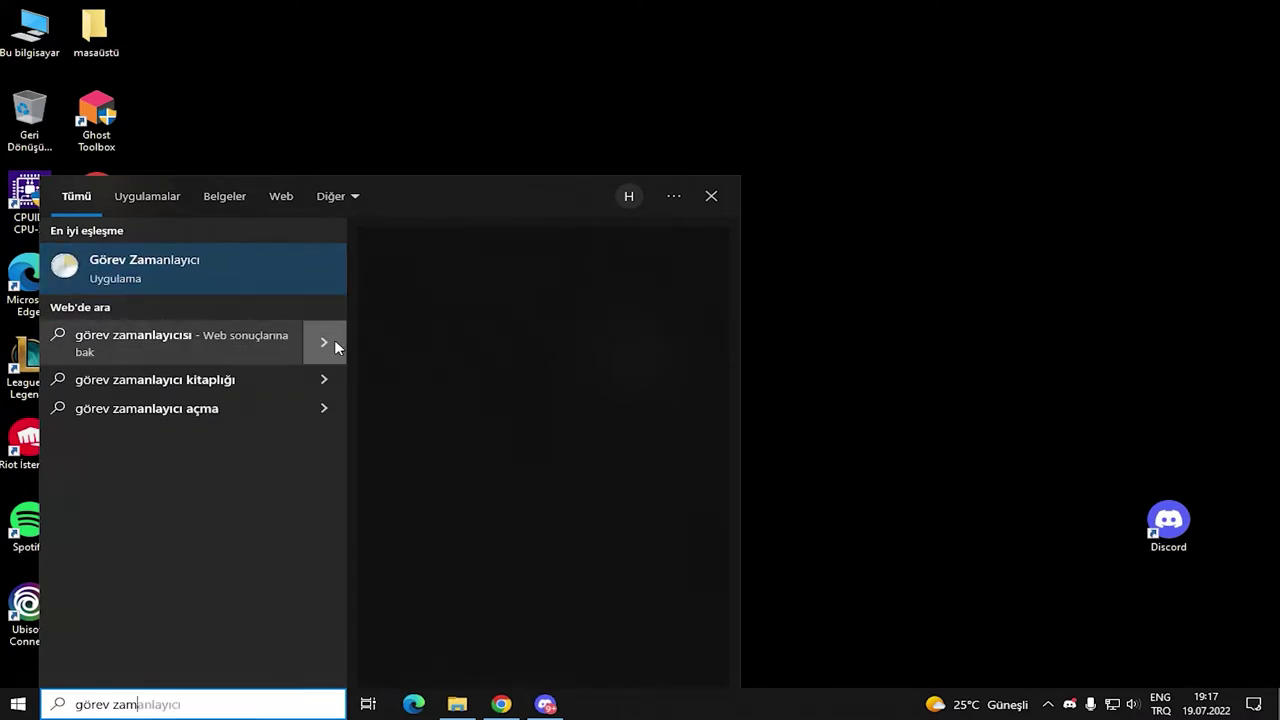
pyautogui.click(192, 263)
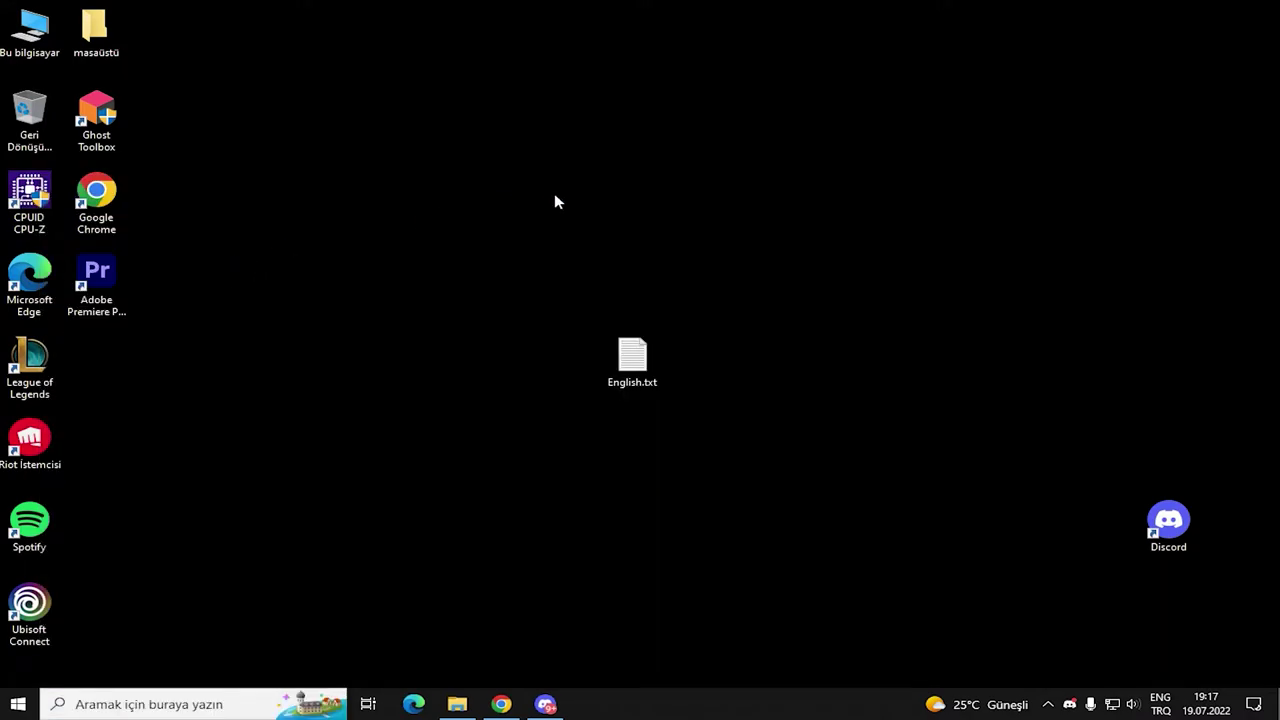
# Start creating a new task in Görev Zamanlayıcı Kitaplığı and name it "ramtemizligii"
pyautogui.click(398, 198)
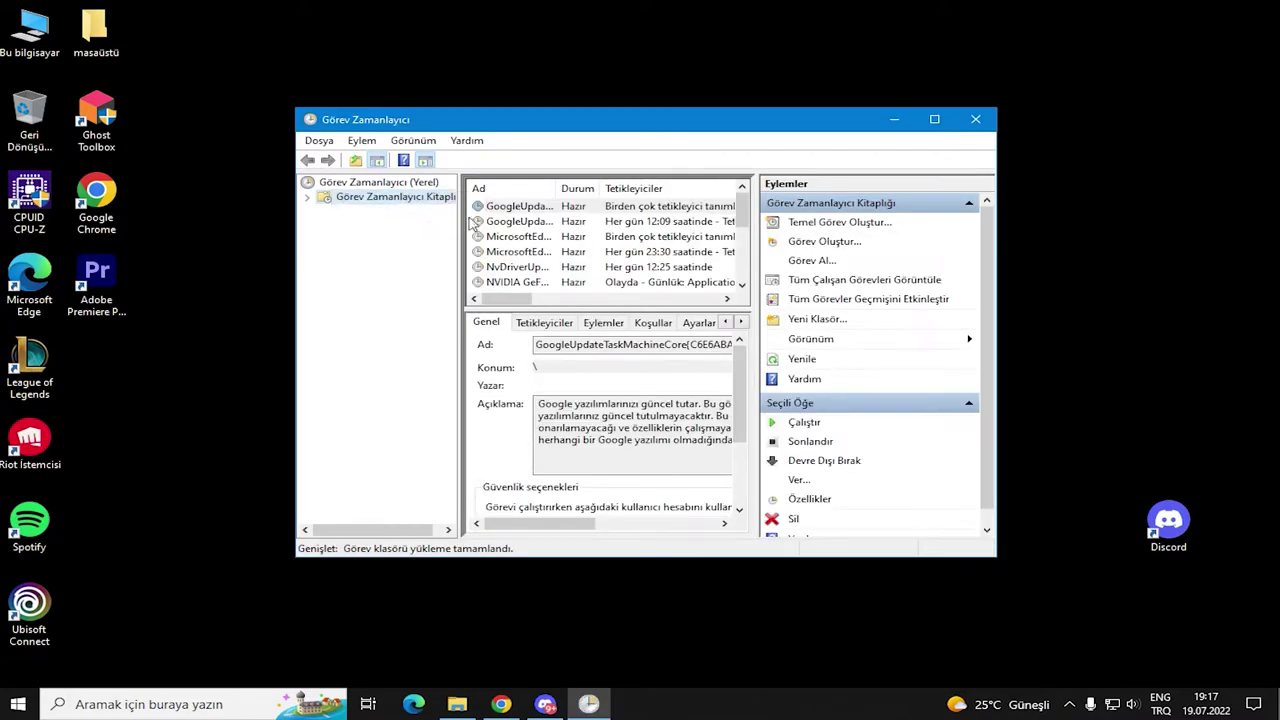
pyautogui.click(832, 244)
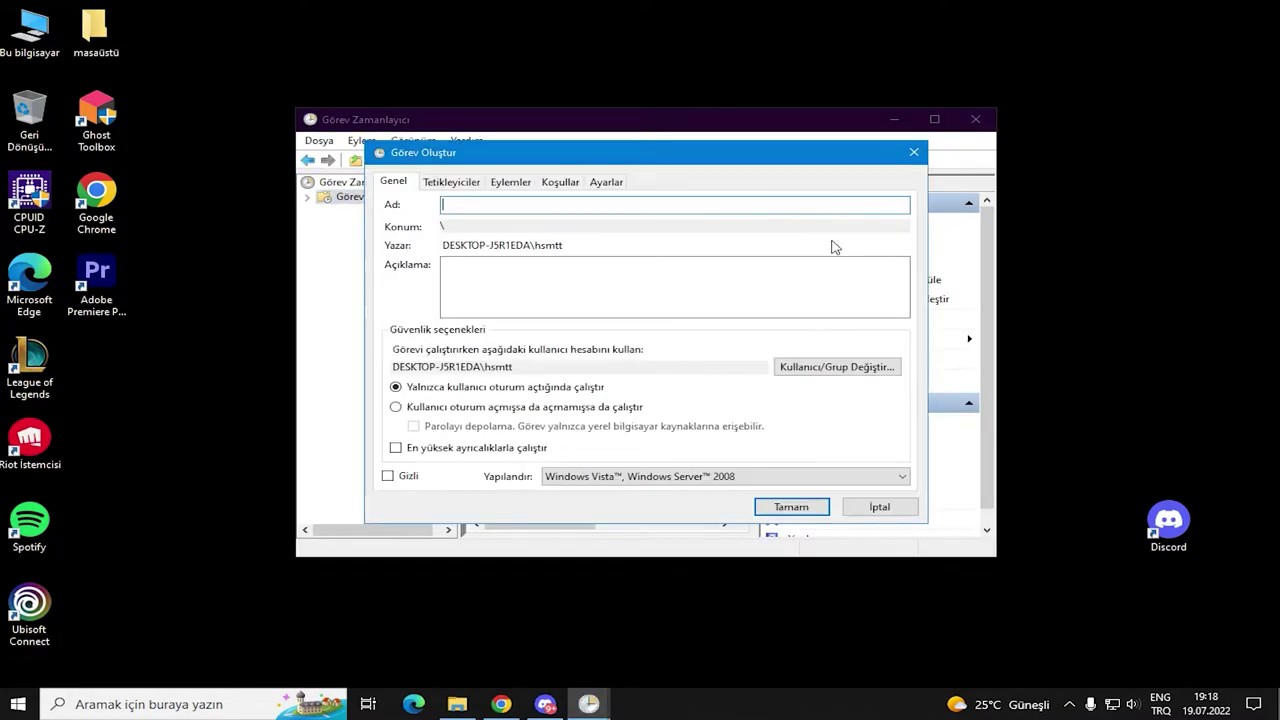
pyautogui.write('ramtemizligii')
pyautogui.click(545, 225)
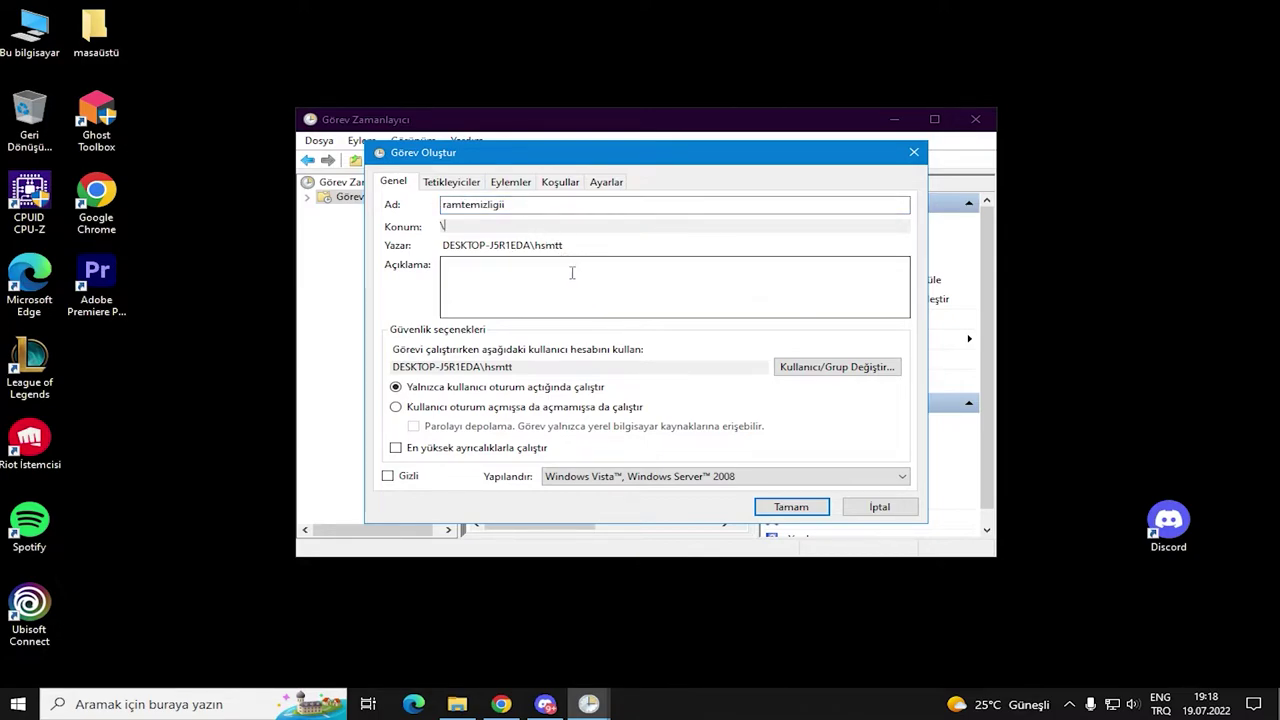
# Set the task to run under the SYSTEM account with highest privileges (En yüksek ayrıcalıklarla çalıştır), and mark it Gizli
pyautogui.click(806, 367)
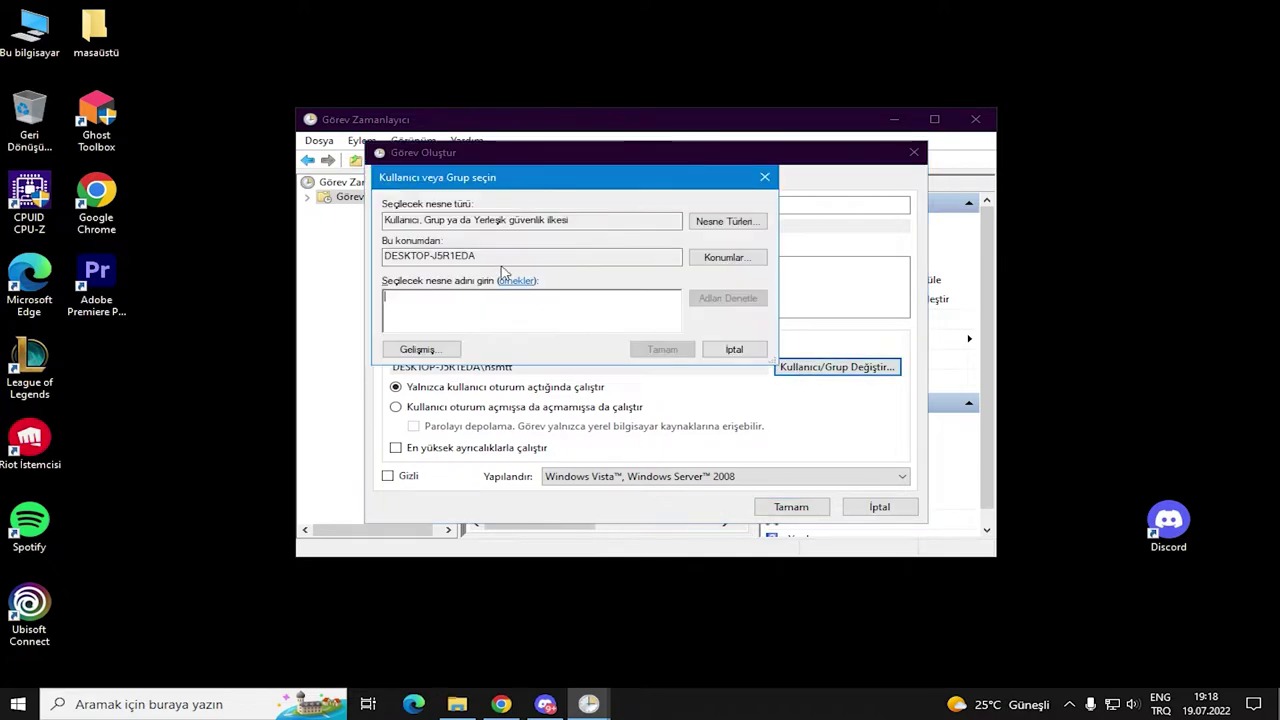
pyautogui.click(445, 350)
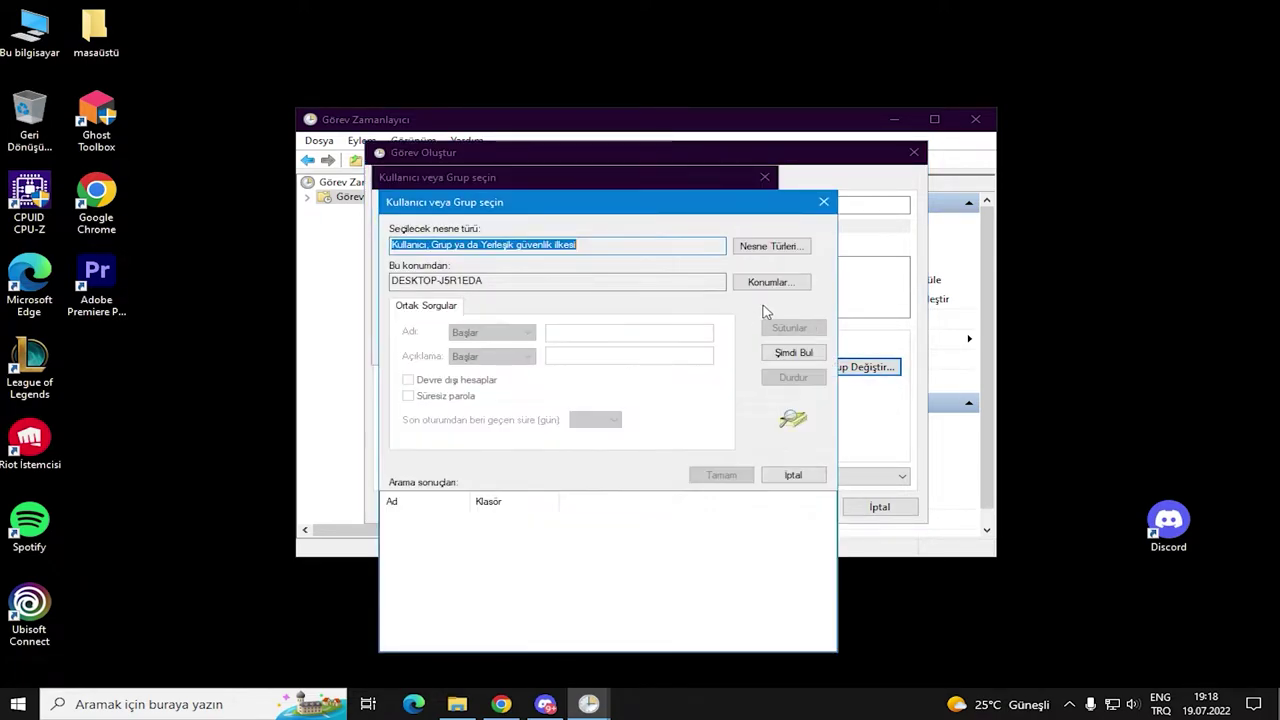
pyautogui.click(795, 352)
pyautogui.moveTo(828, 518); pyautogui.dragTo(840, 630)
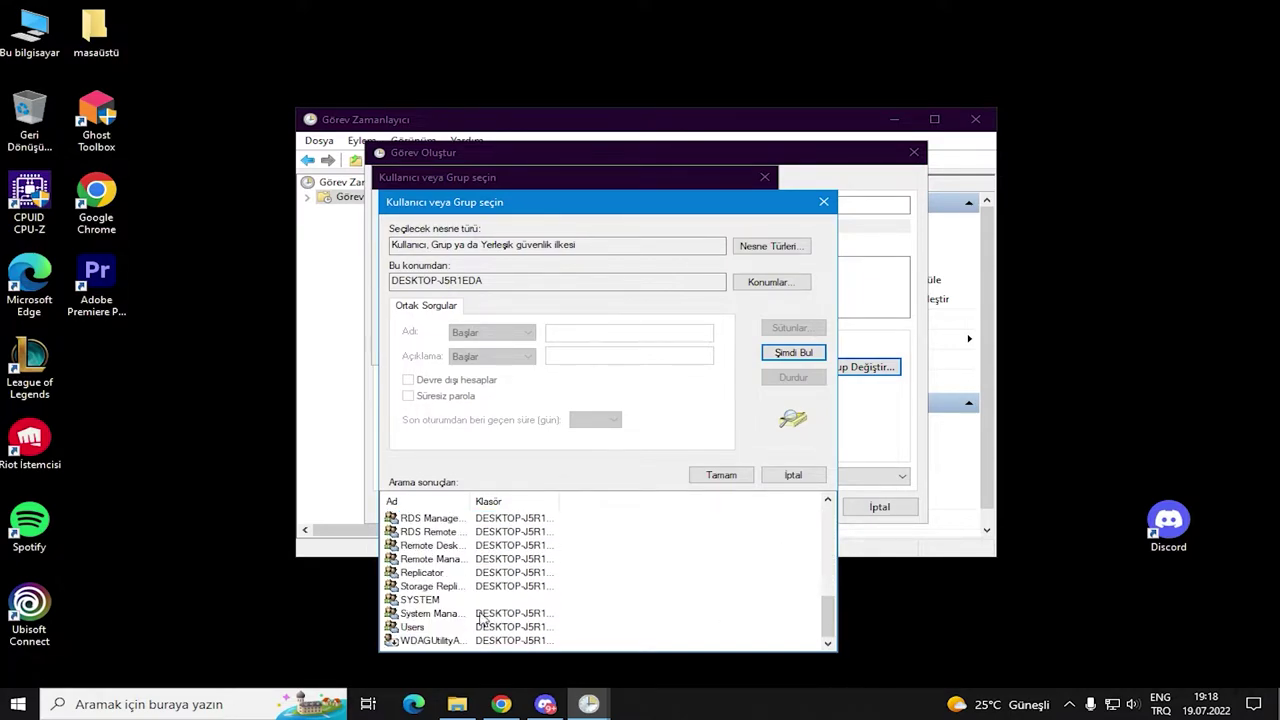
pyautogui.click(420, 599)
pyautogui.click(730, 476)
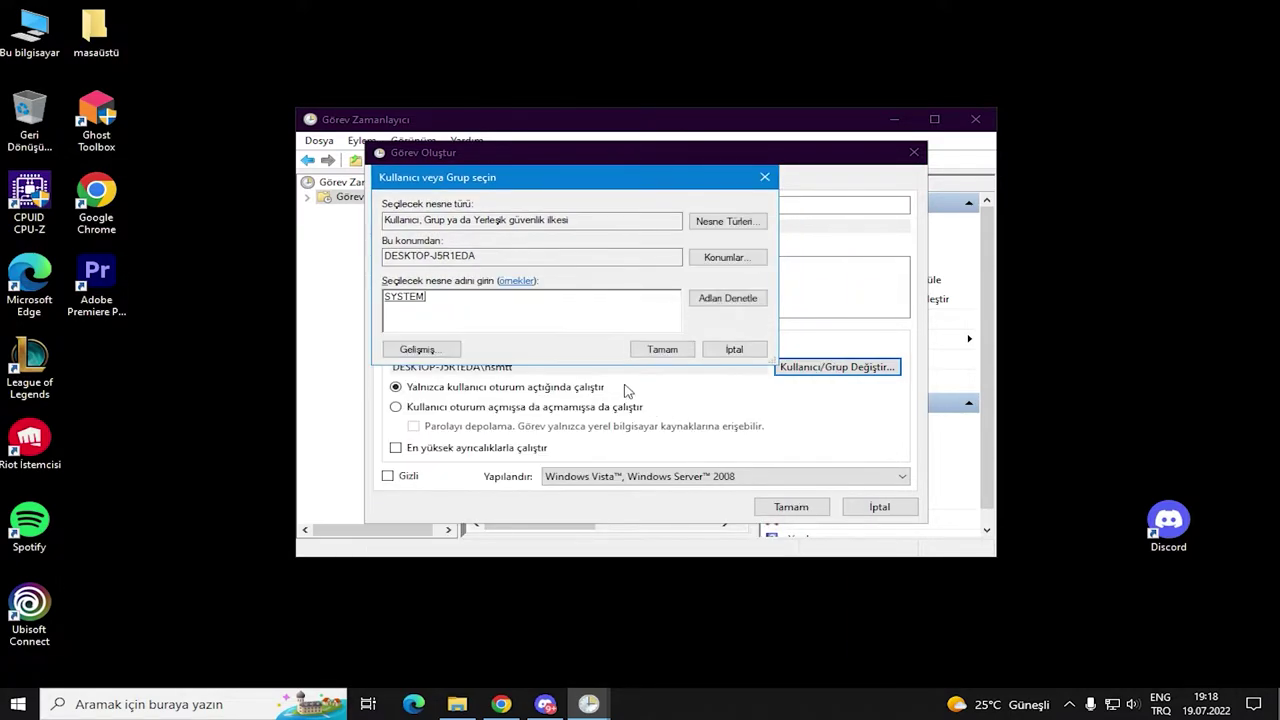
pyautogui.click(645, 355)
pyautogui.click(397, 449)
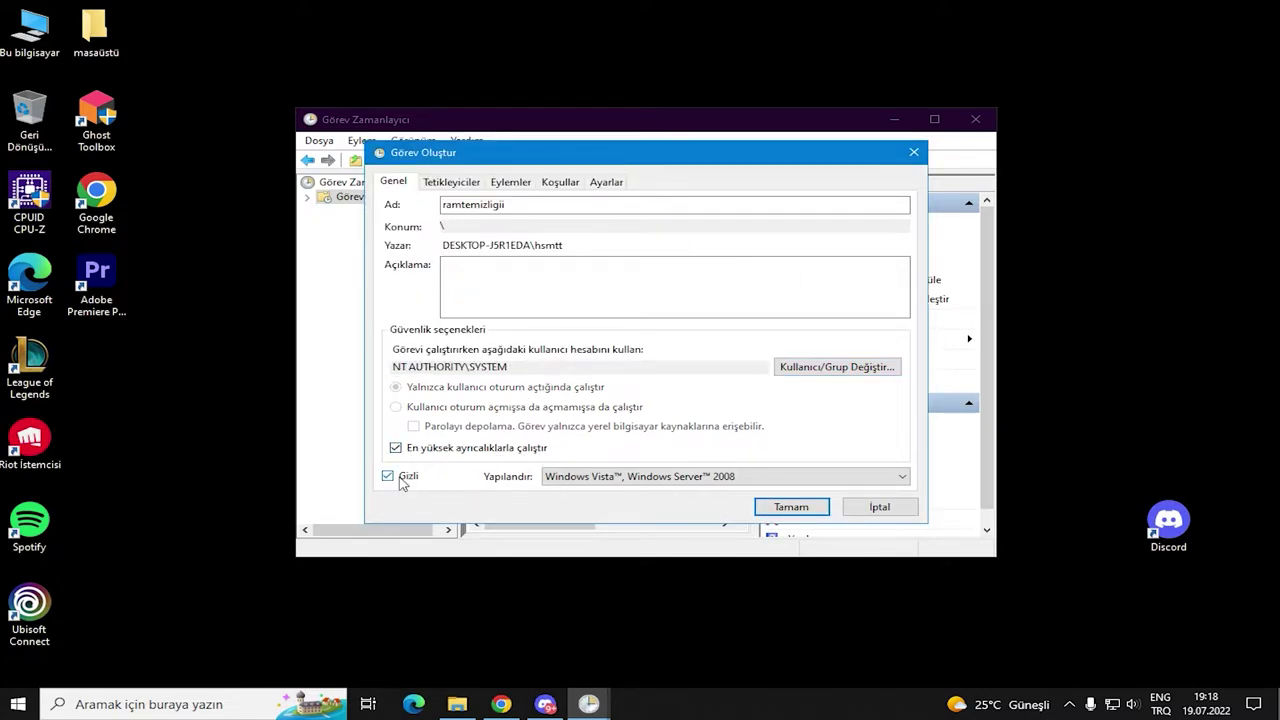
# Open Komut İstemi through Windows search to view its window, and close it again
pyautogui.click(178, 703)
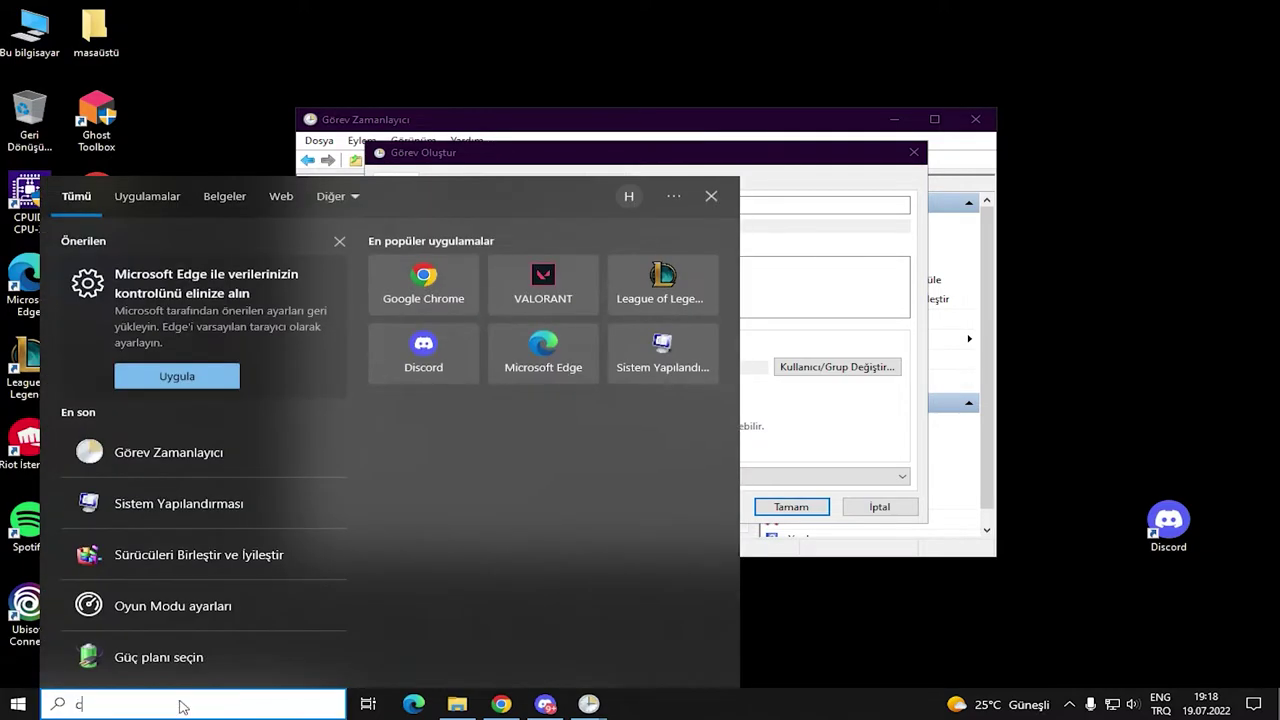
pyautogui.click(180, 700)
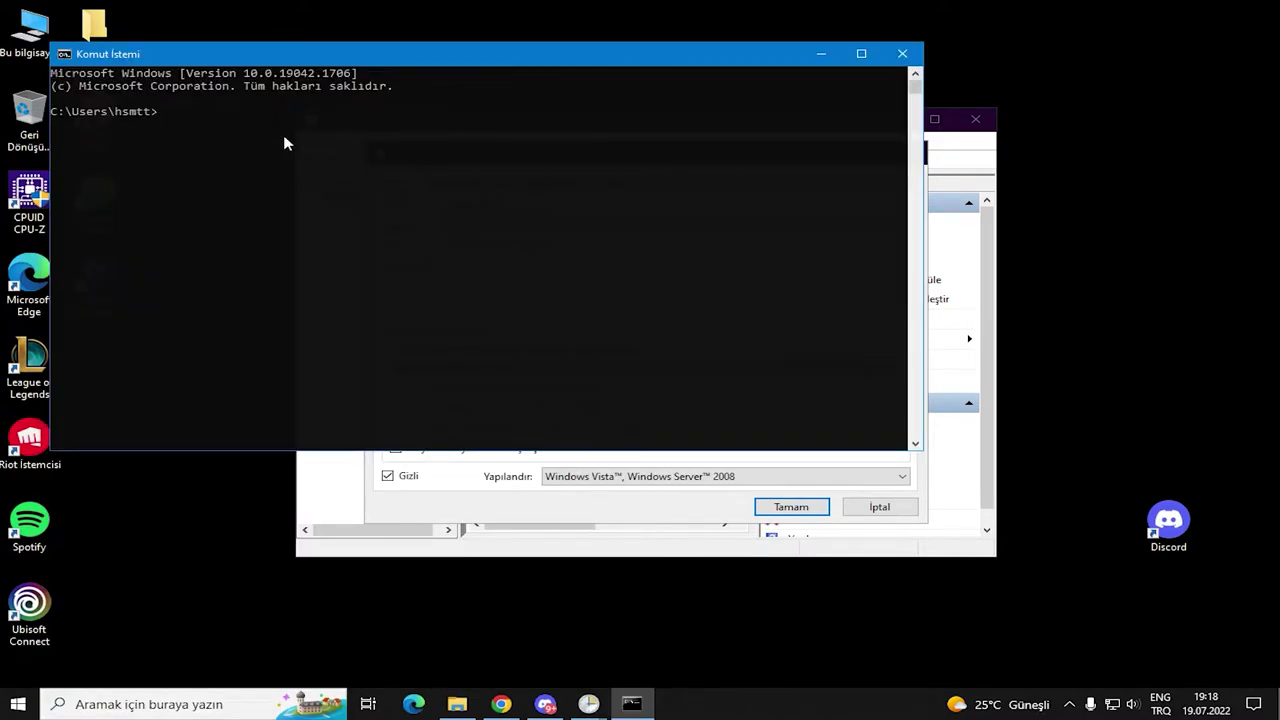
pyautogui.moveTo(657, 57); pyautogui.dragTo(705, 62)
pyautogui.click(949, 59)
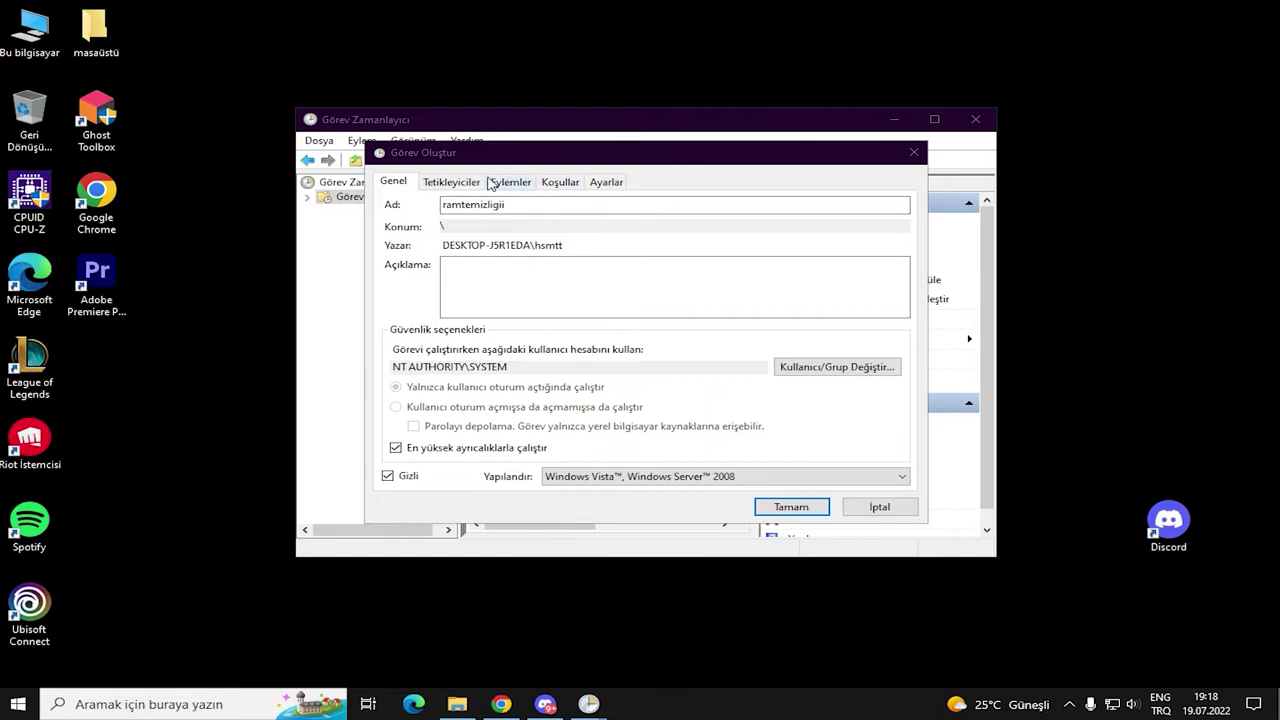
# Start a new schedule-based trigger for the task and make it repeat every 5 dakika
pyautogui.click(478, 182)
pyautogui.click(432, 472)
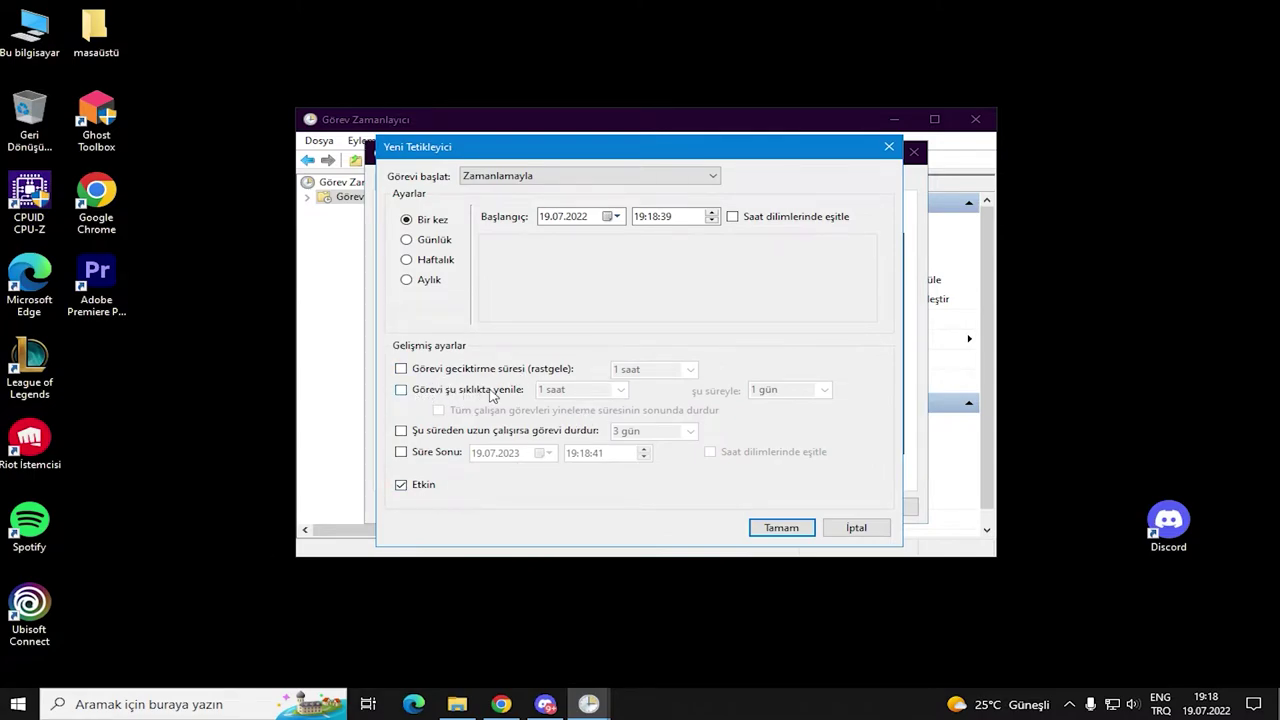
pyautogui.click(421, 393)
pyautogui.click(580, 390)
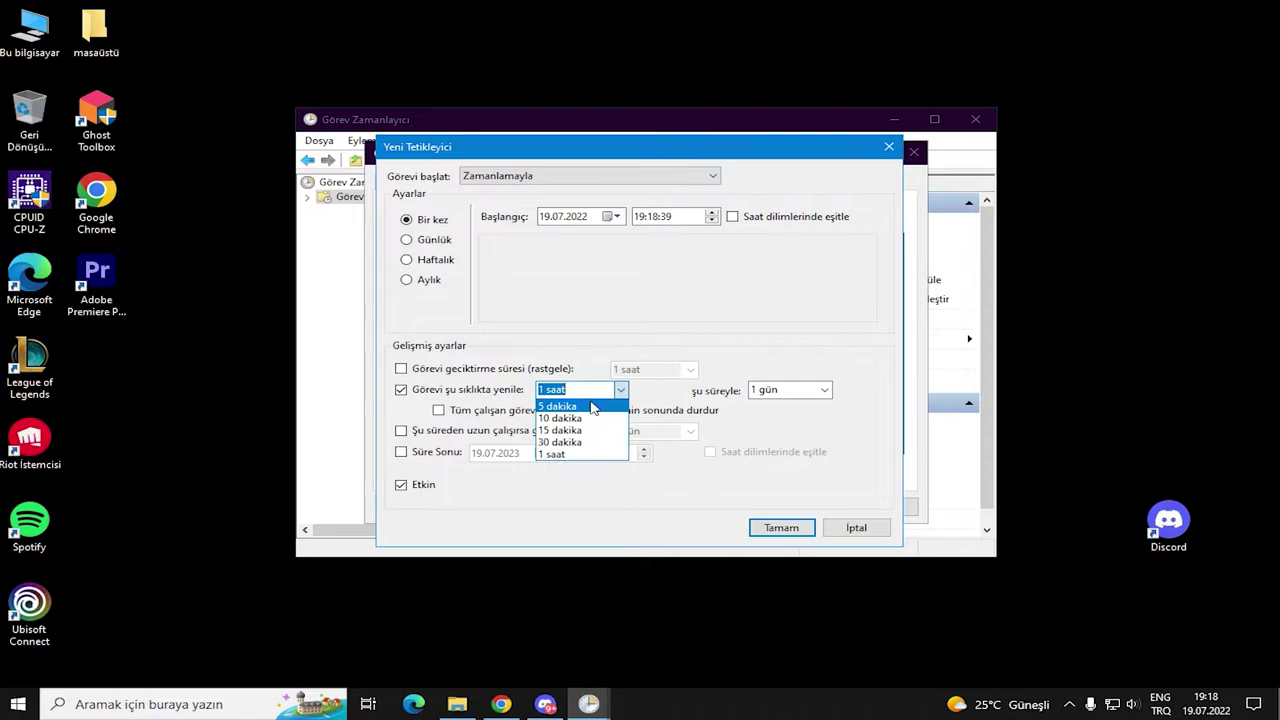
pyautogui.click(592, 406)
# Check the Bellek performance figures in Görev Yöneticisi and close it
pyautogui.rightClick(745, 706)
pyautogui.click(745, 626)
pyautogui.moveTo(392, 176); pyautogui.dragTo(501, 170)
pyautogui.click(569, 216)
pyautogui.click(590, 305)
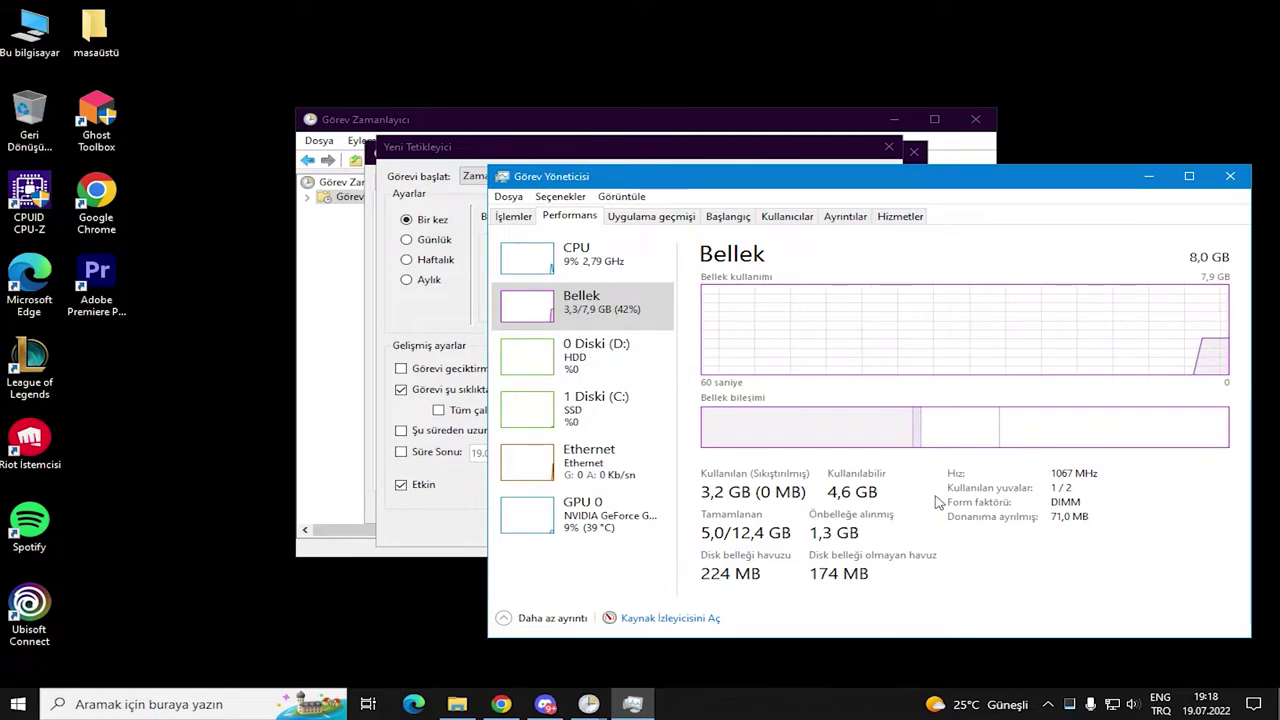
pyautogui.hotkey('alt', 'F4')
# Set the trigger's repetition duration to Süresiz, keep the 5 dakika interval, and save the trigger
pyautogui.click(620, 390)
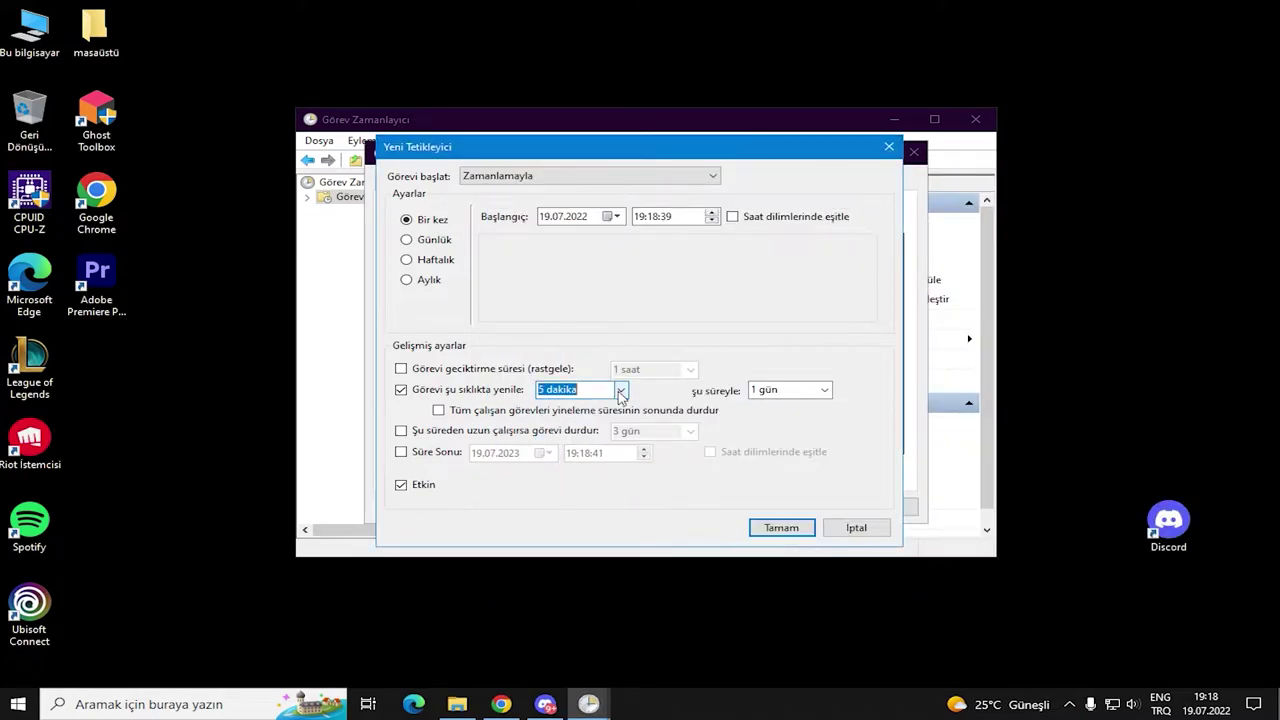
pyautogui.click(621, 392)
pyautogui.click(621, 390)
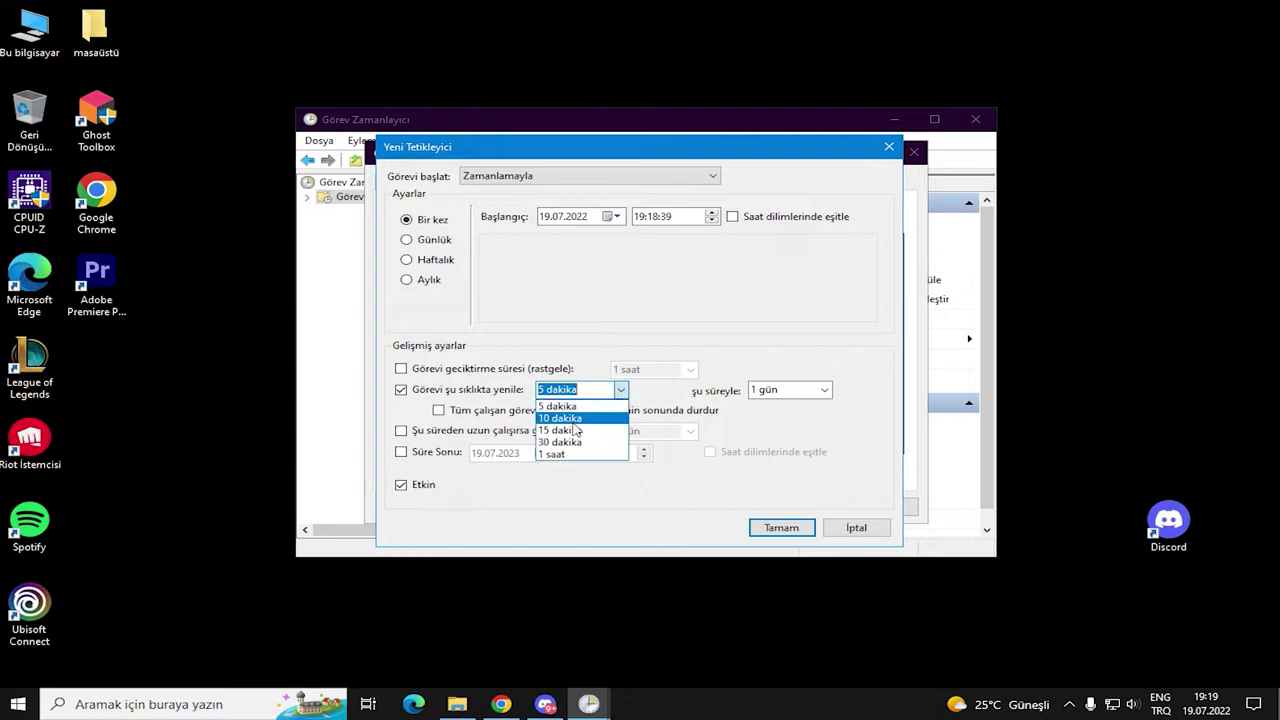
pyautogui.click(750, 390)
pyautogui.click(822, 390)
pyautogui.click(778, 402)
pyautogui.click(822, 392)
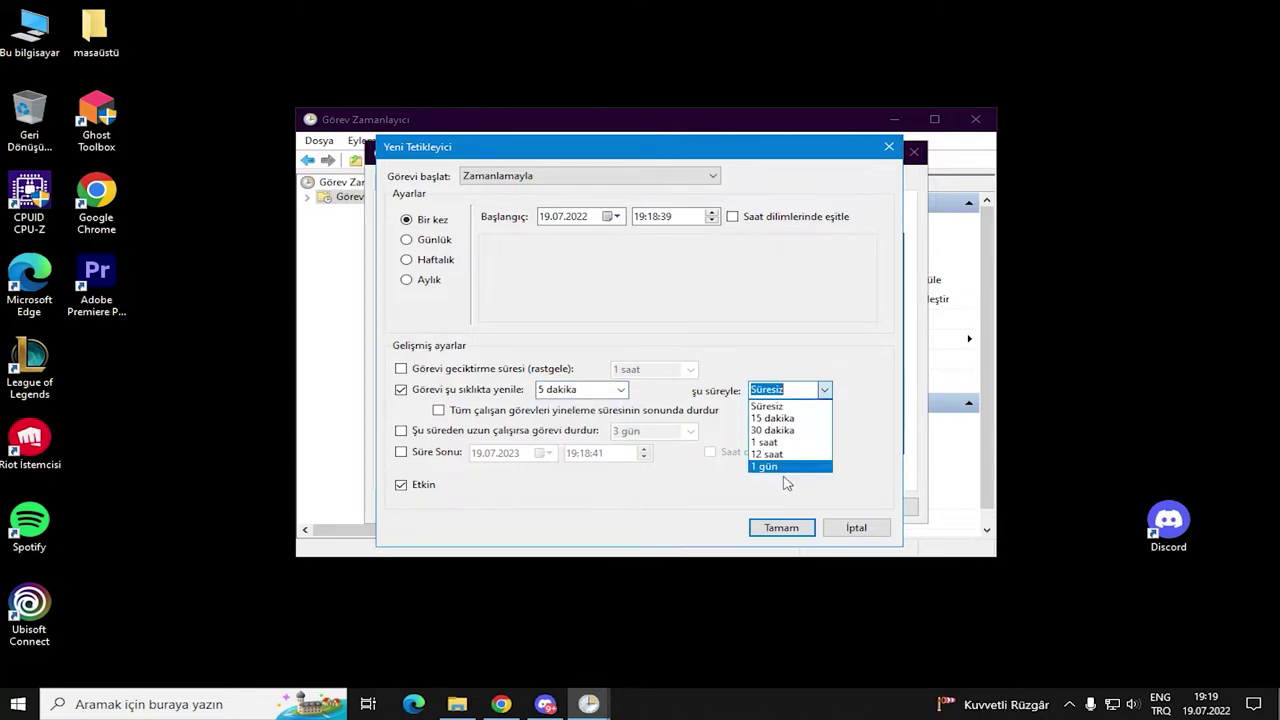
pyautogui.click(825, 391)
pyautogui.click(825, 391)
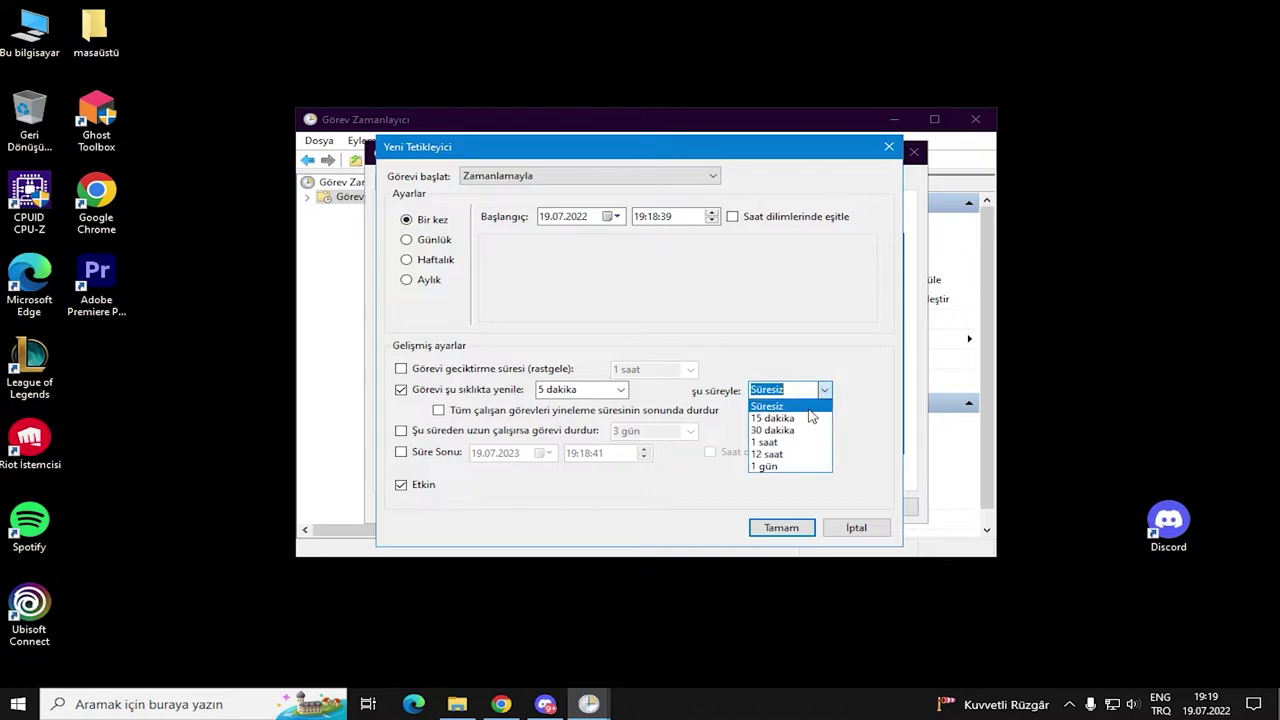
pyautogui.click(773, 369)
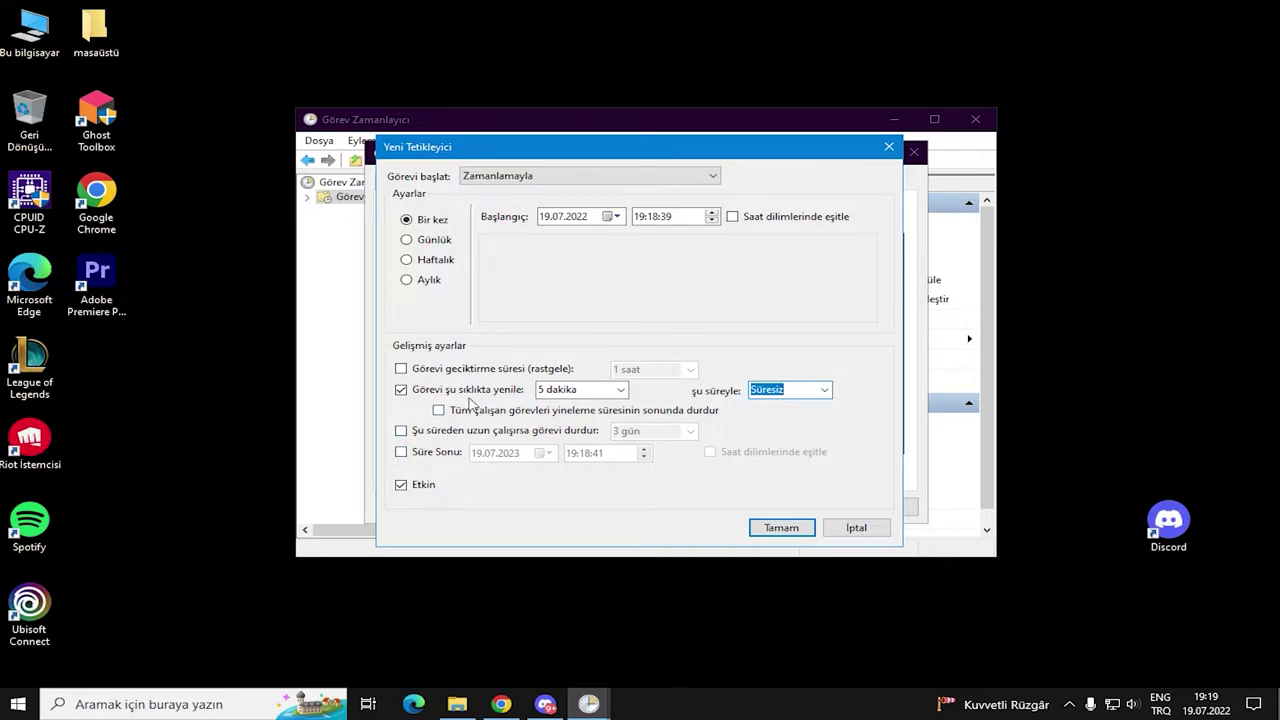
pyautogui.click(782, 528)
# Add a Program başlat action to the task that runs EmptyStandbyList (2).exe from the İndirilenler folder
pyautogui.click(510, 183)
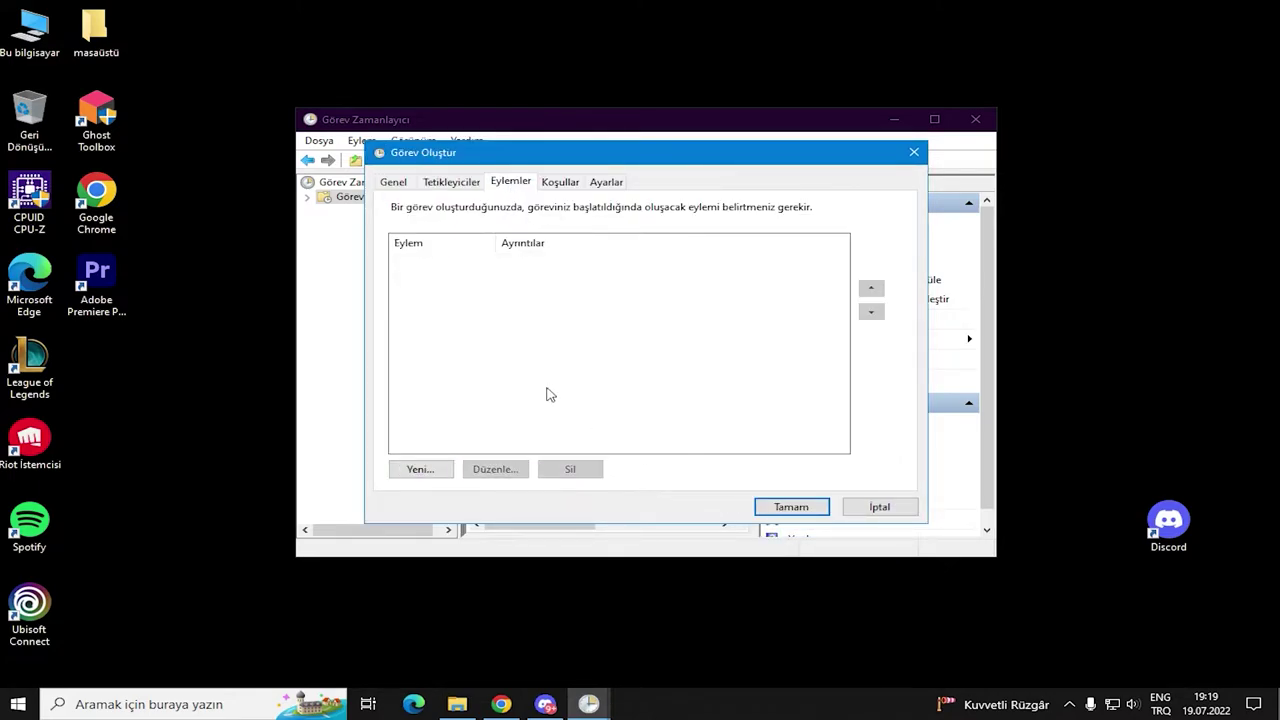
pyautogui.click(443, 470)
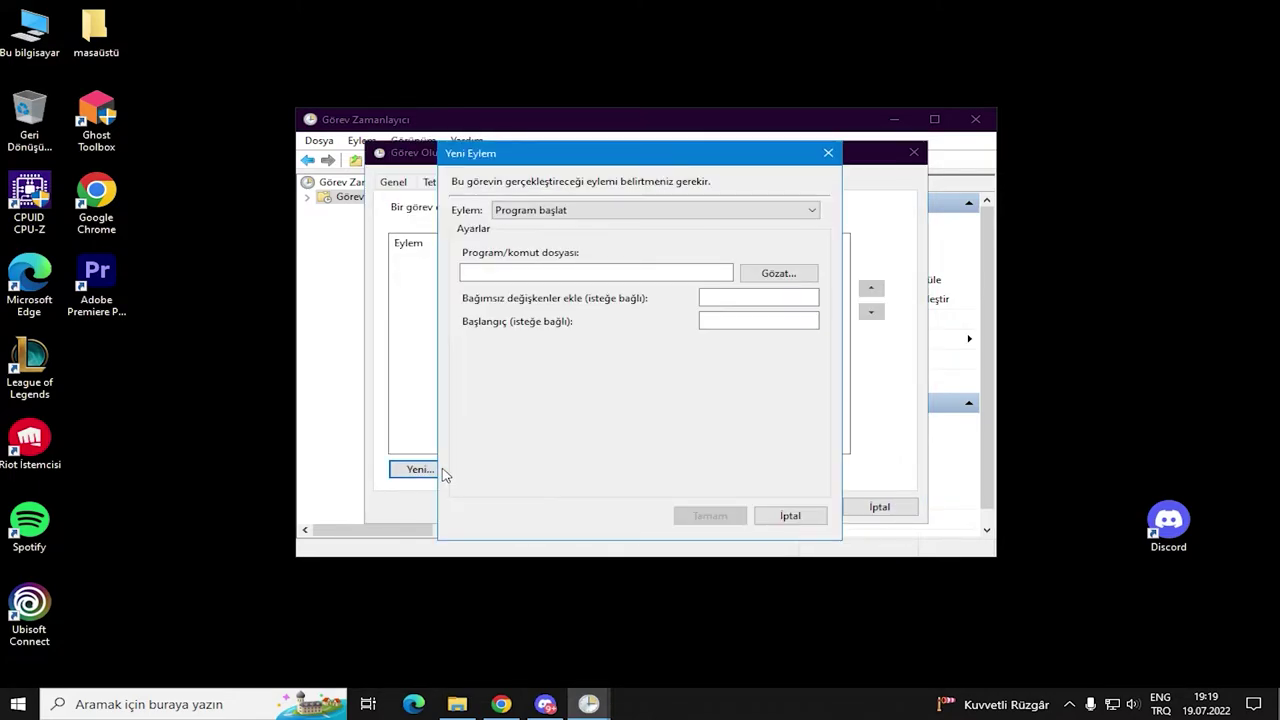
pyautogui.click(575, 211)
pyautogui.click(560, 229)
pyautogui.click(777, 273)
pyautogui.click(665, 305)
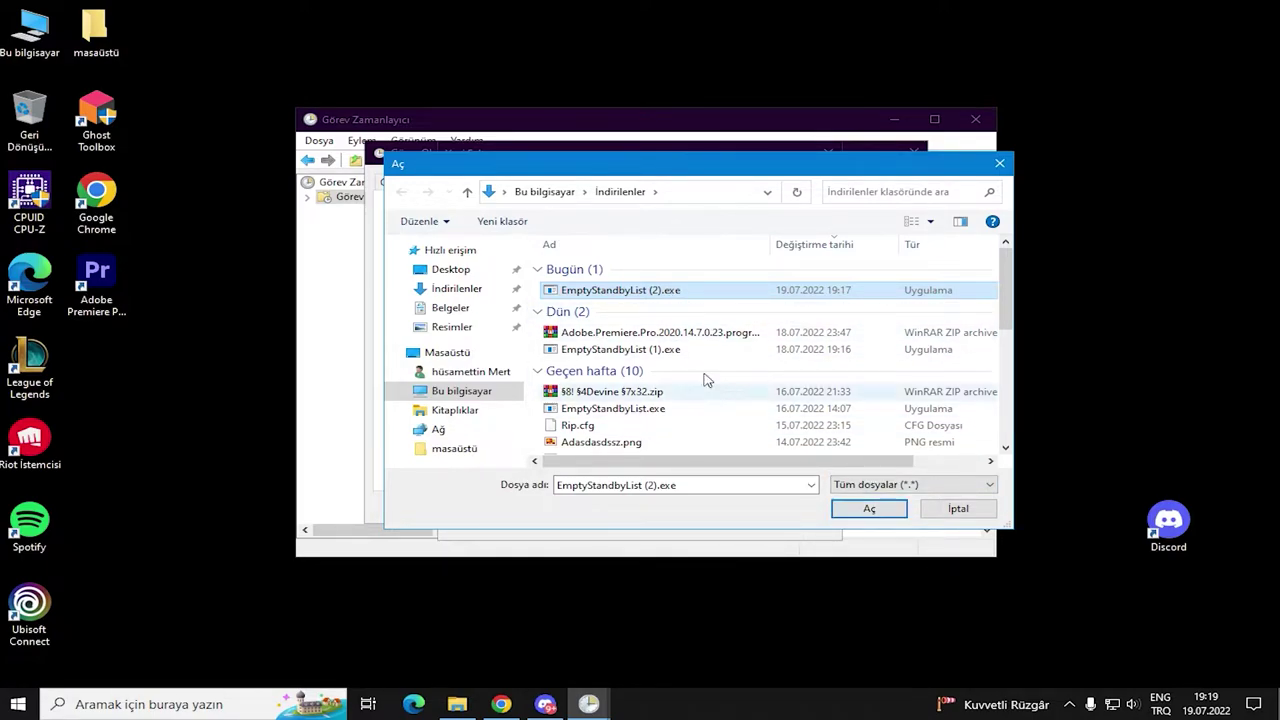
pyautogui.doubleClick(700, 298)
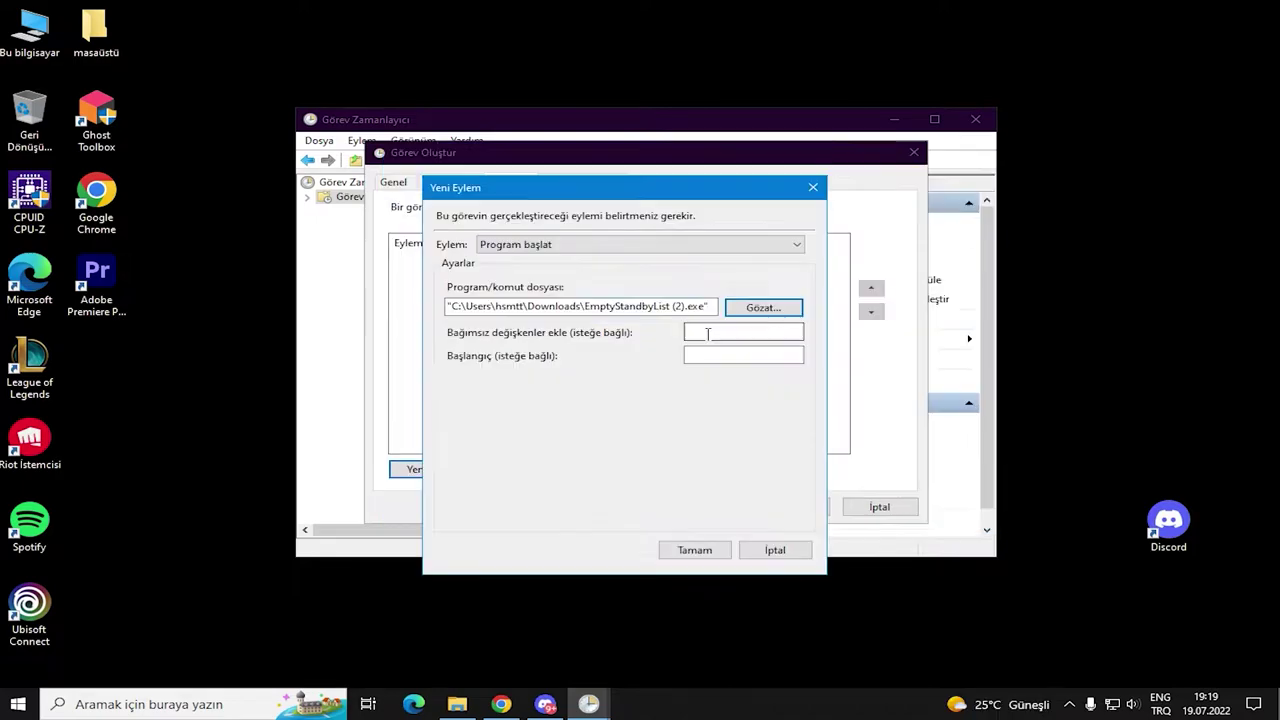
pyautogui.click(698, 550)
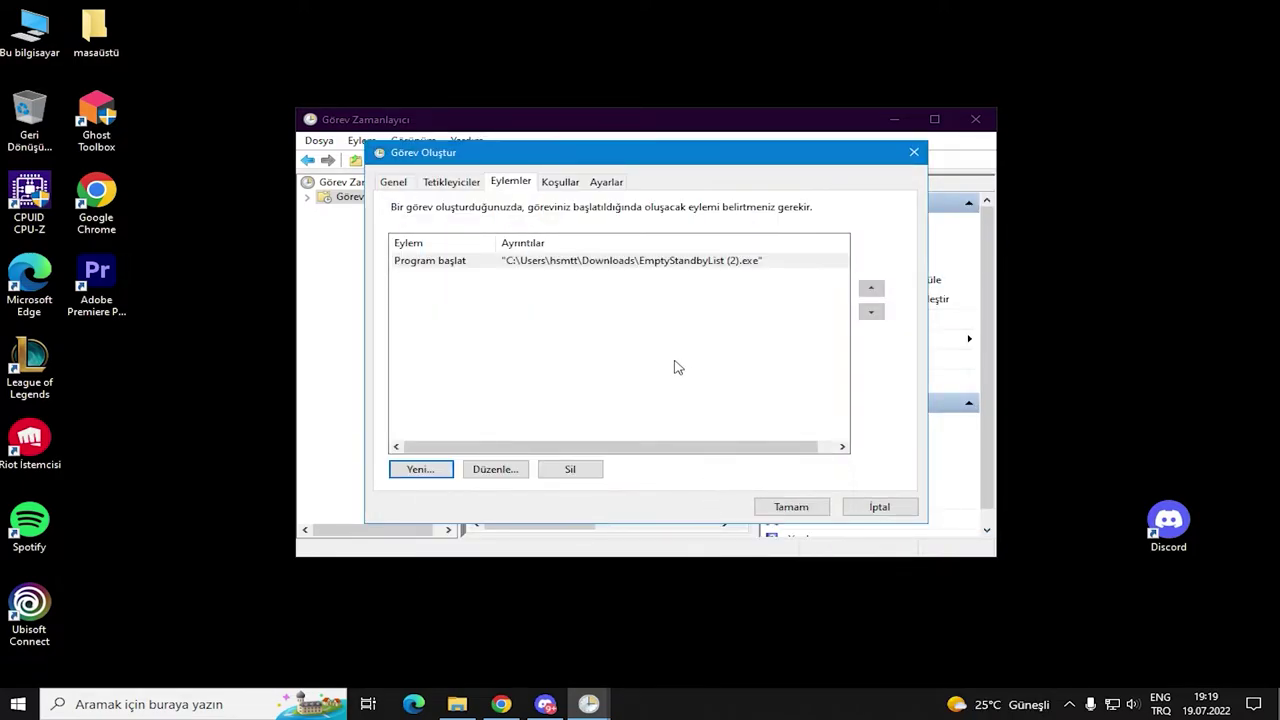
# Review the task's conditions and settings, save the task, and select ramtemizligii in the task list
pyautogui.click(560, 182)
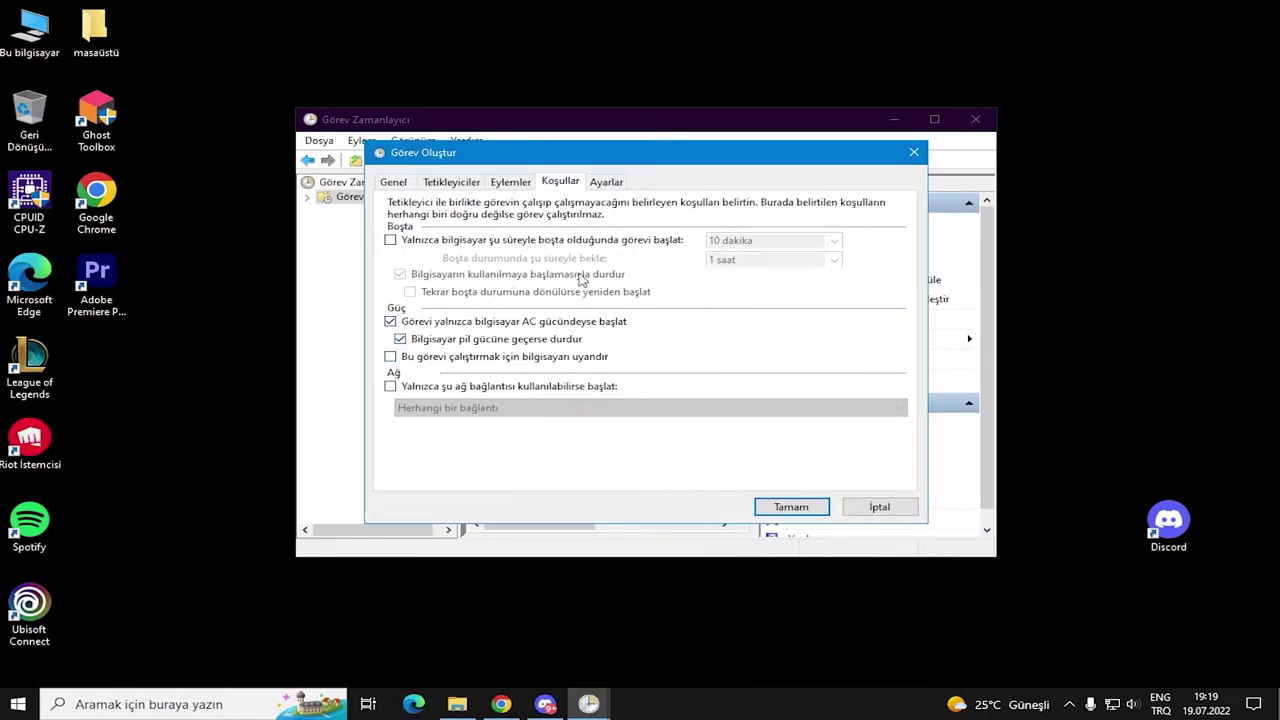
pyautogui.click(606, 182)
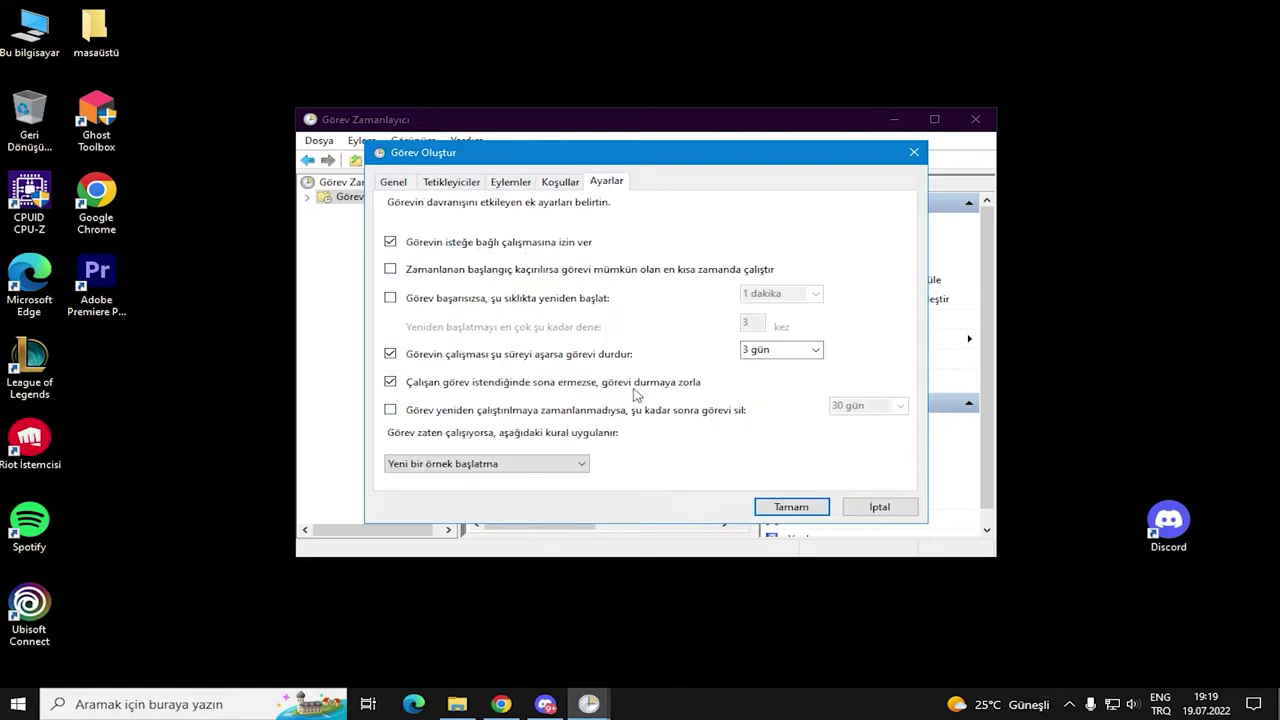
pyautogui.click(528, 188)
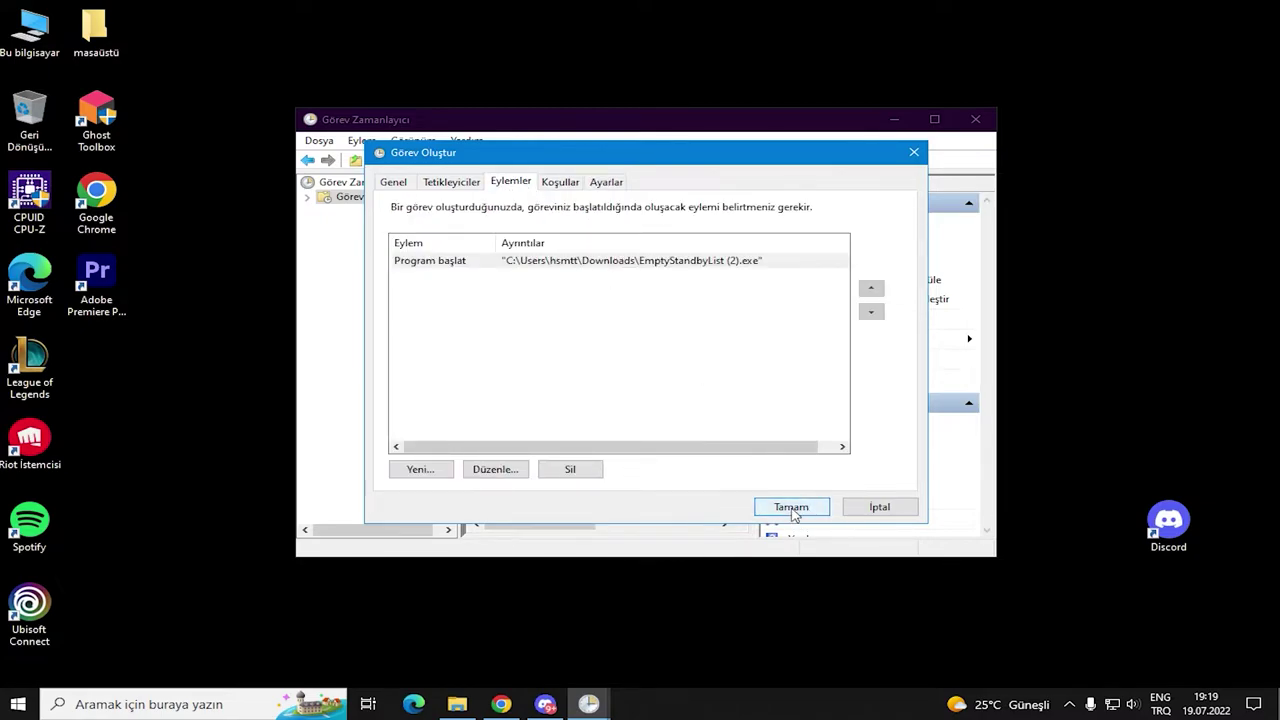
pyautogui.click(790, 507)
pyautogui.scroll(-4, 536, 232)
pyautogui.scroll(-1, 549, 250)
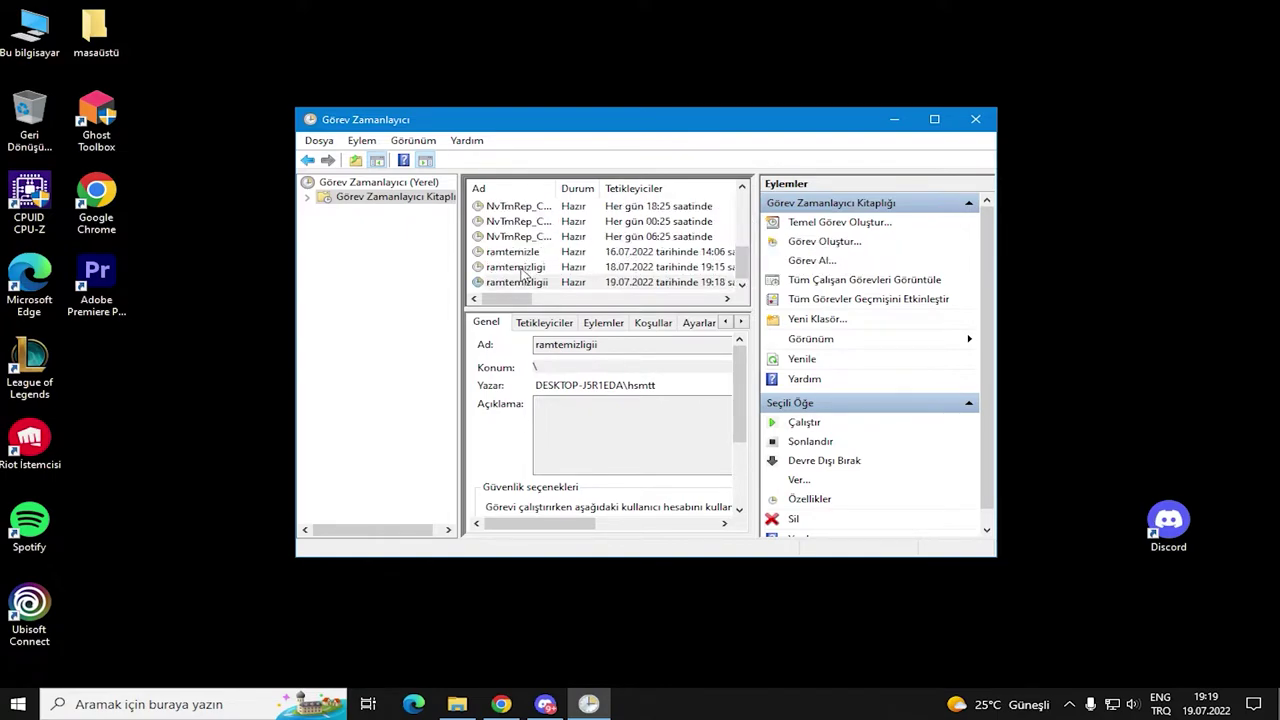
pyautogui.click(603, 289)
# Examine the cached memory figure under Bellek in Görev Yöneticisi, and minimize it
pyautogui.rightClick(657, 709)
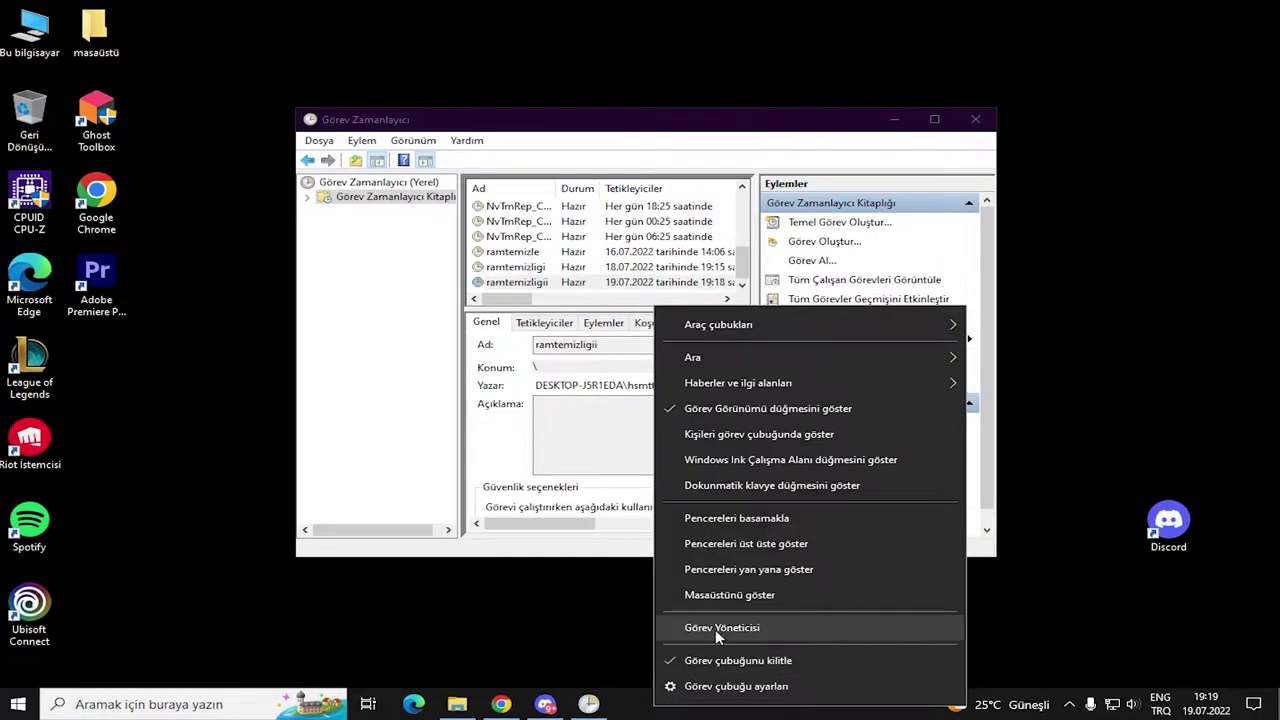
pyautogui.click(715, 628)
pyautogui.click(476, 222)
pyautogui.click(488, 308)
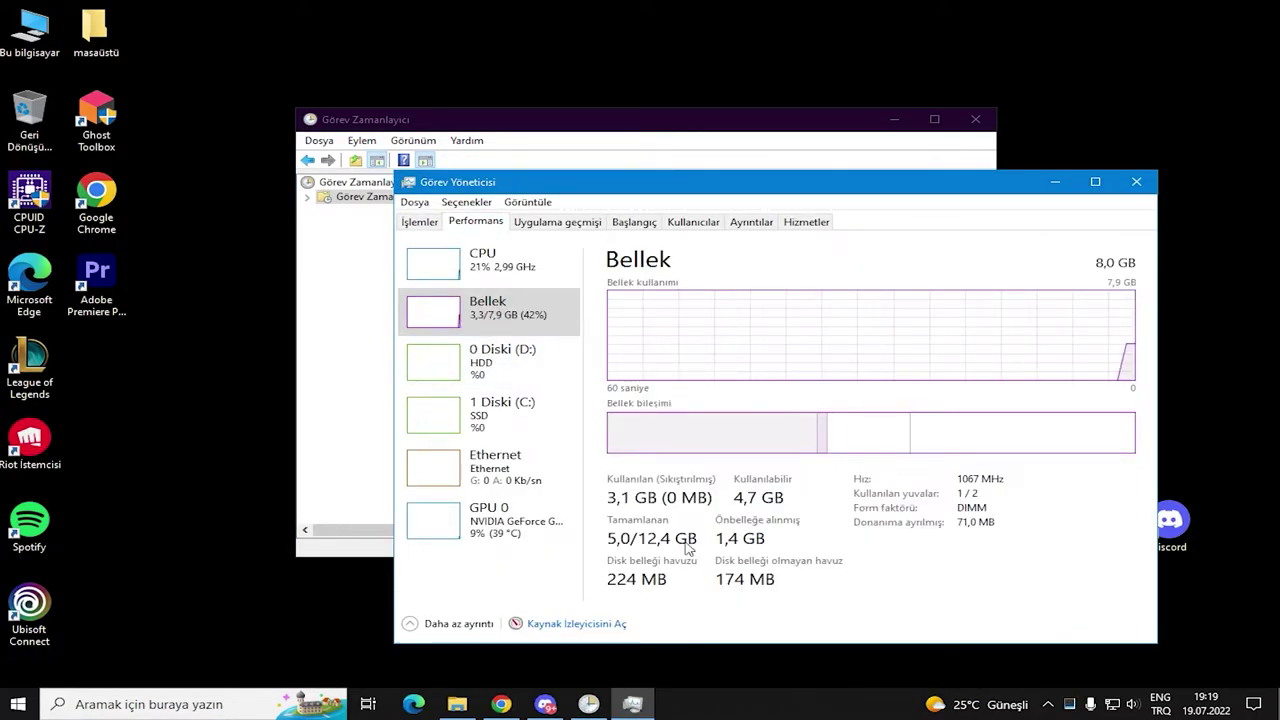
pyautogui.click(1053, 183)
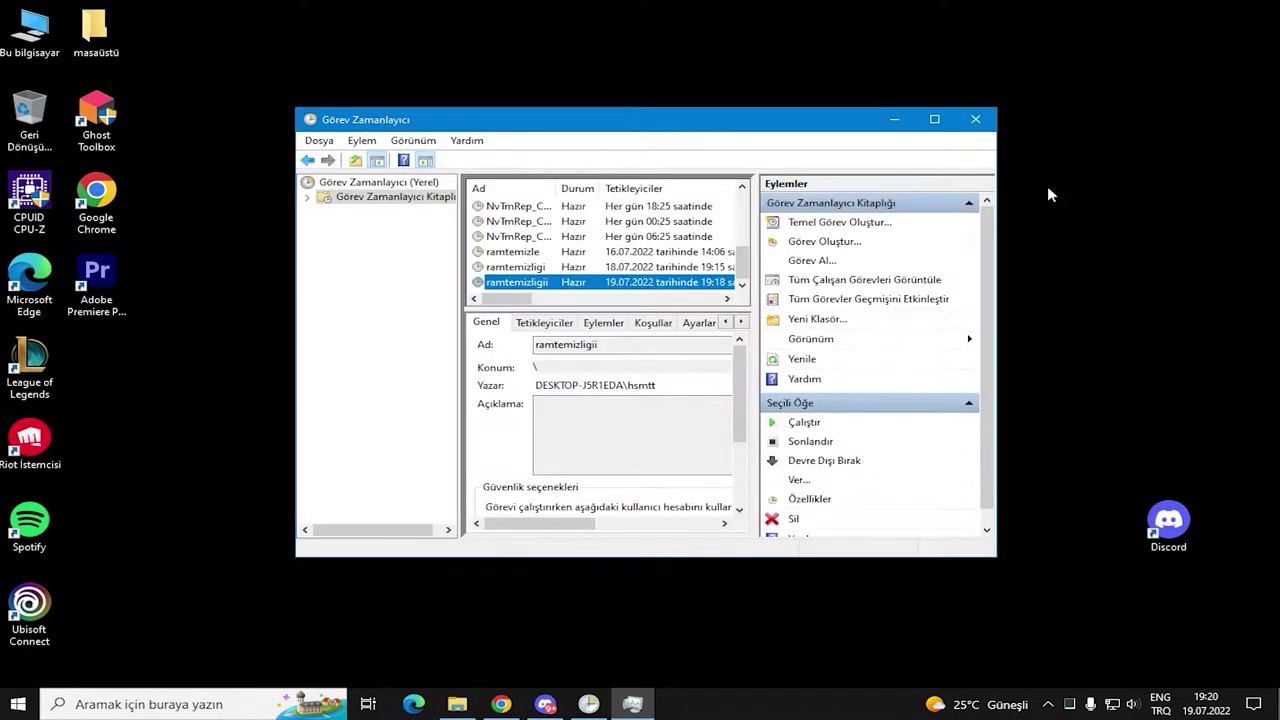
# Run the ramtemizligii task, recheck the cached memory in Görev Yöneticisi, and close both Görev Yöneticisi and Görev Zamanlayıcı
pyautogui.rightClick(716, 282)
pyautogui.click(755, 294)
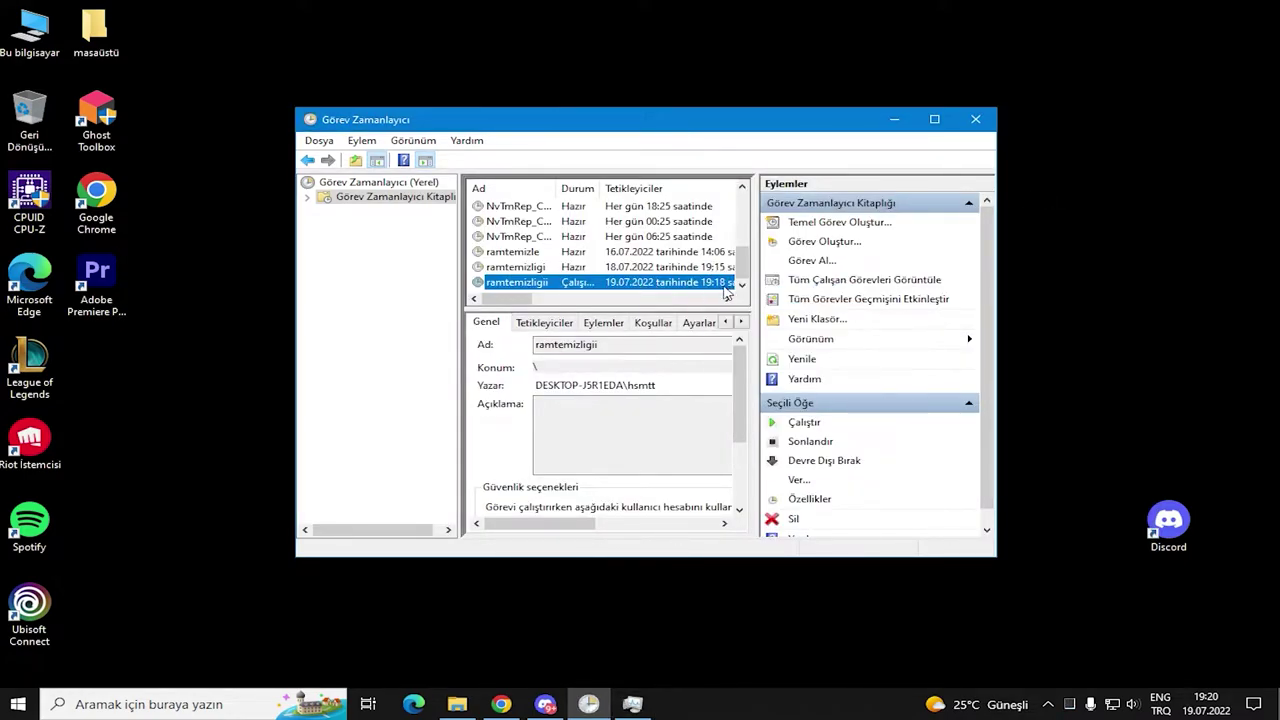
pyautogui.click(632, 704)
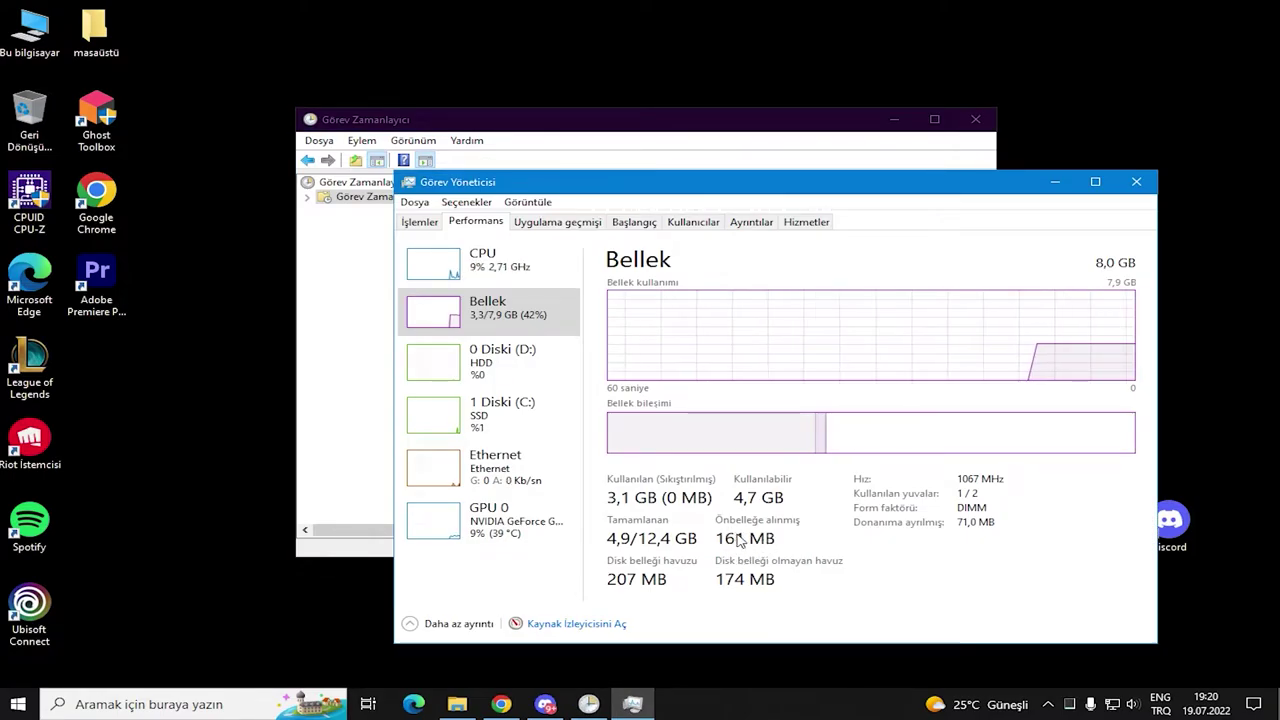
pyautogui.click(1170, 385)
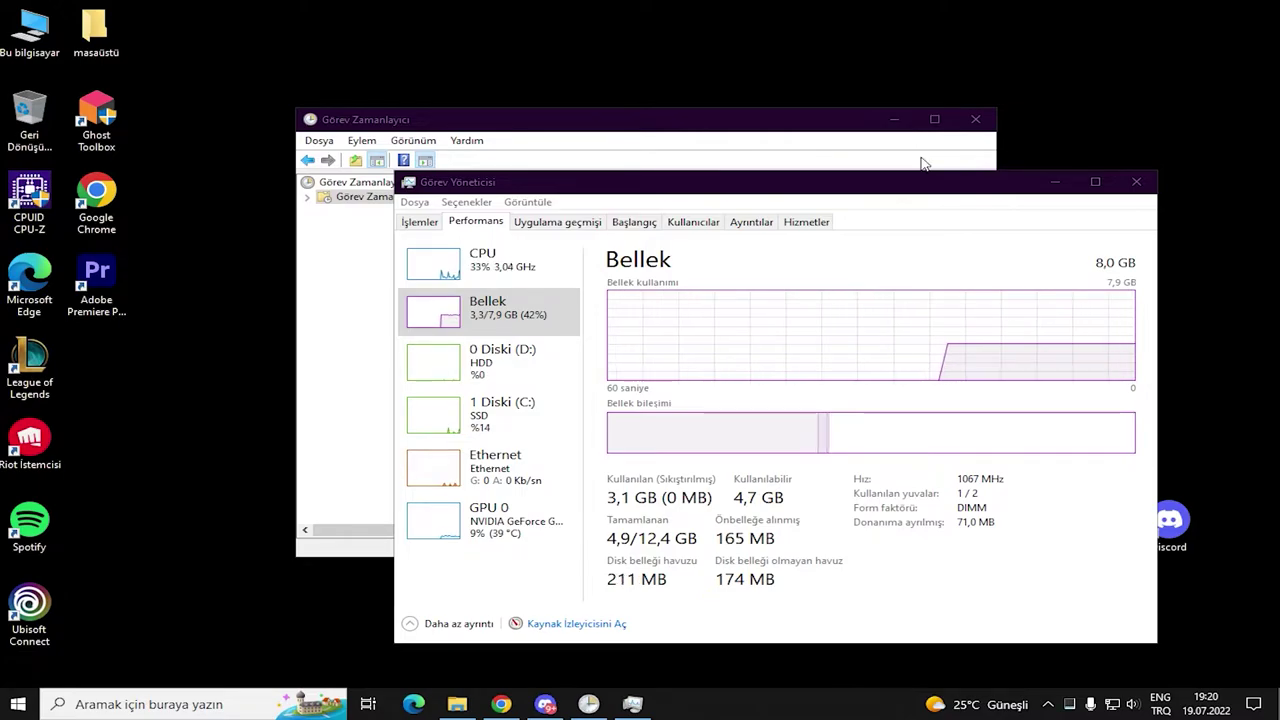
pyautogui.click(1136, 182)
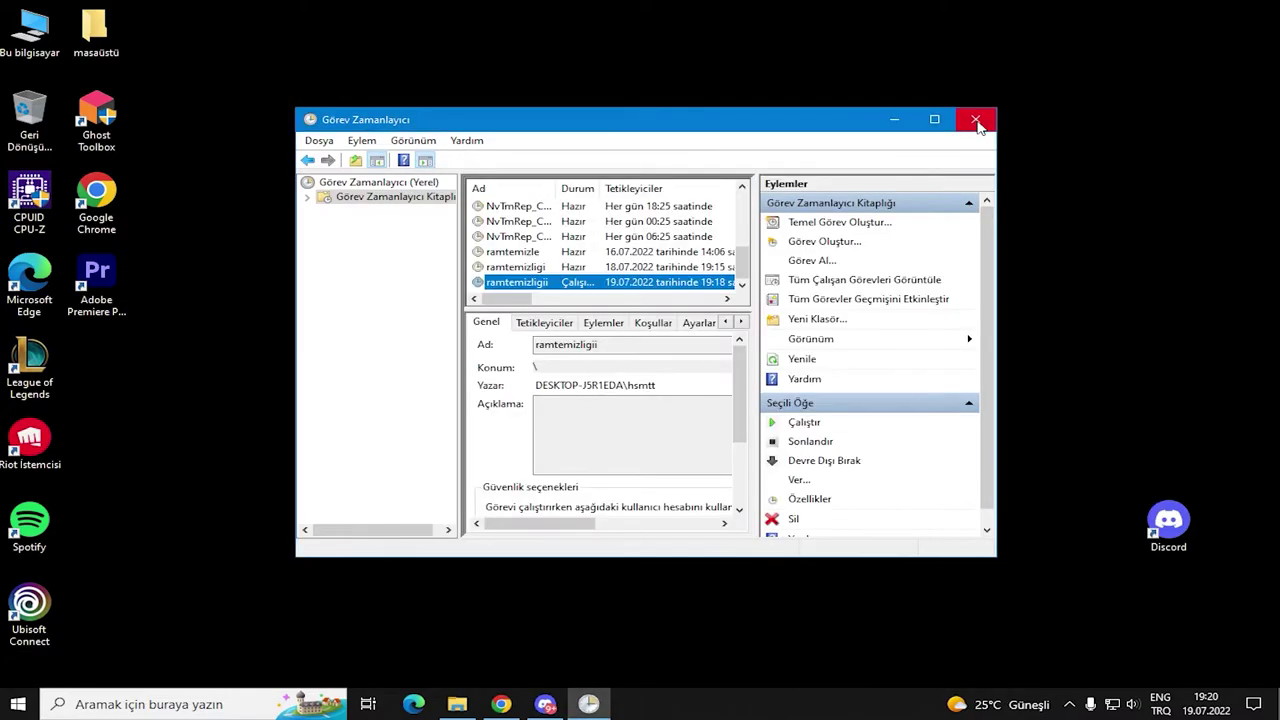
pyautogui.click(976, 121)
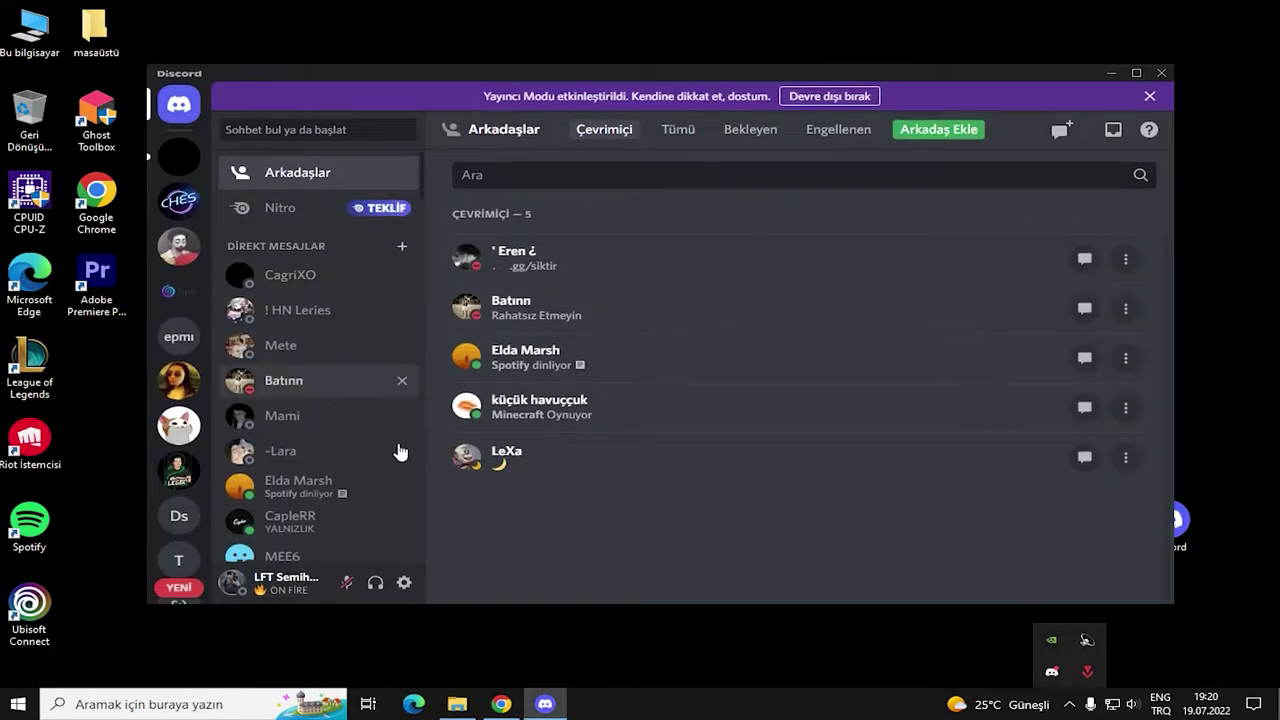
# Open the Oyun Arayüzü page in Discord's user settings
pyautogui.click(403, 585)
pyautogui.scroll(-5, 297, 486)
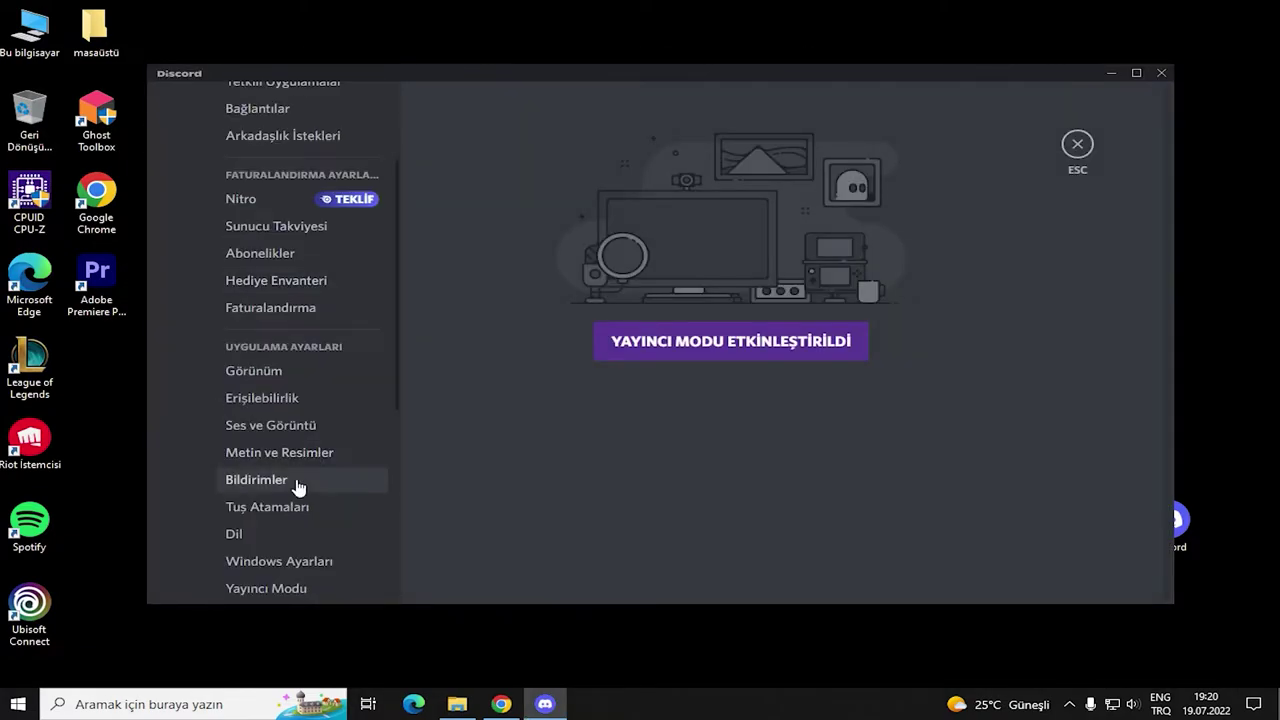
pyautogui.click(296, 500)
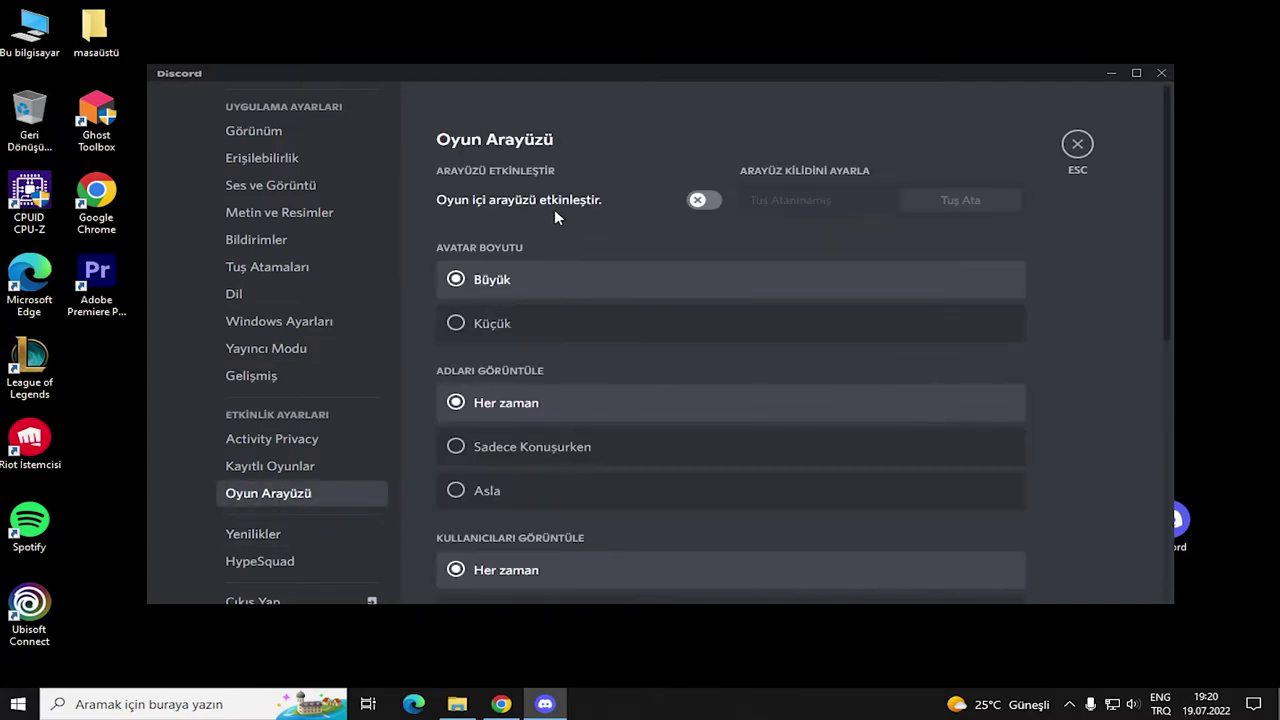
# Turn off the overlay for Counter-Strike: Global Offensive and Grand Theft Auto V under Kayıtlı Oyunlar, and review the remaining games
pyautogui.click(300, 466)
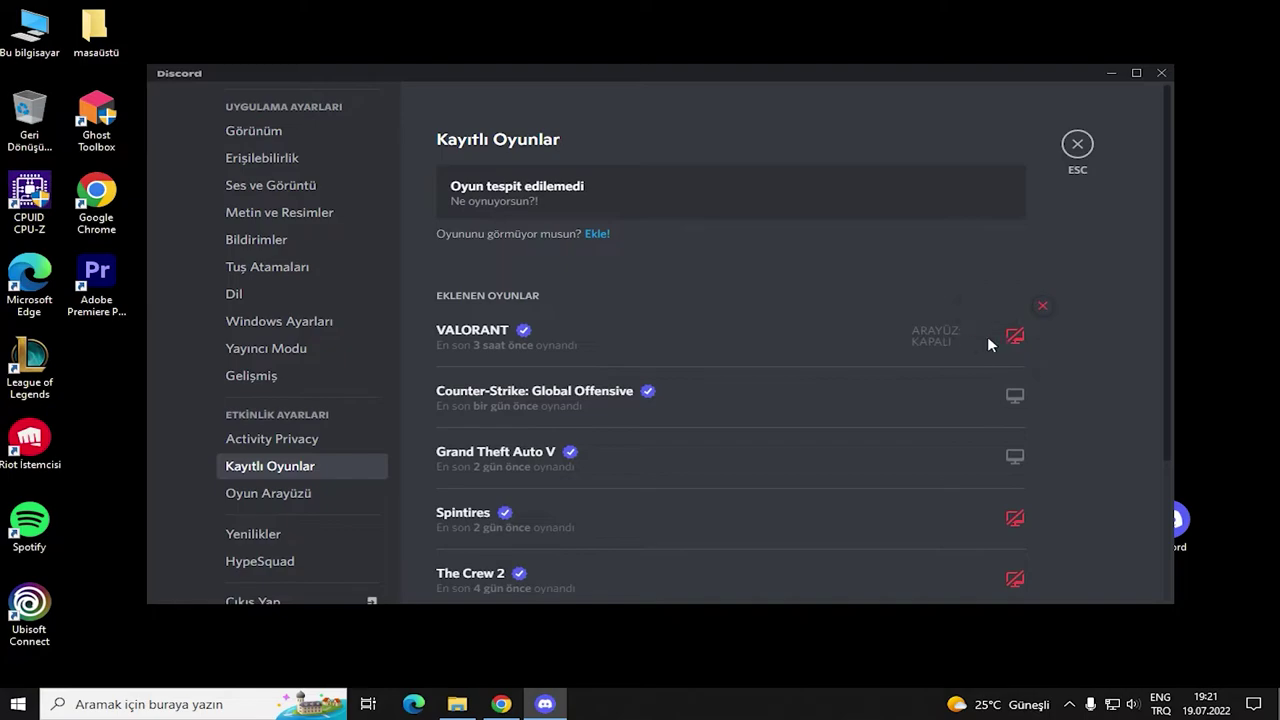
pyautogui.click(1015, 396)
pyautogui.click(1015, 456)
pyautogui.scroll(-2, 810, 390)
pyautogui.scroll(2, 862, 376)
pyautogui.scroll(-2, 803, 394)
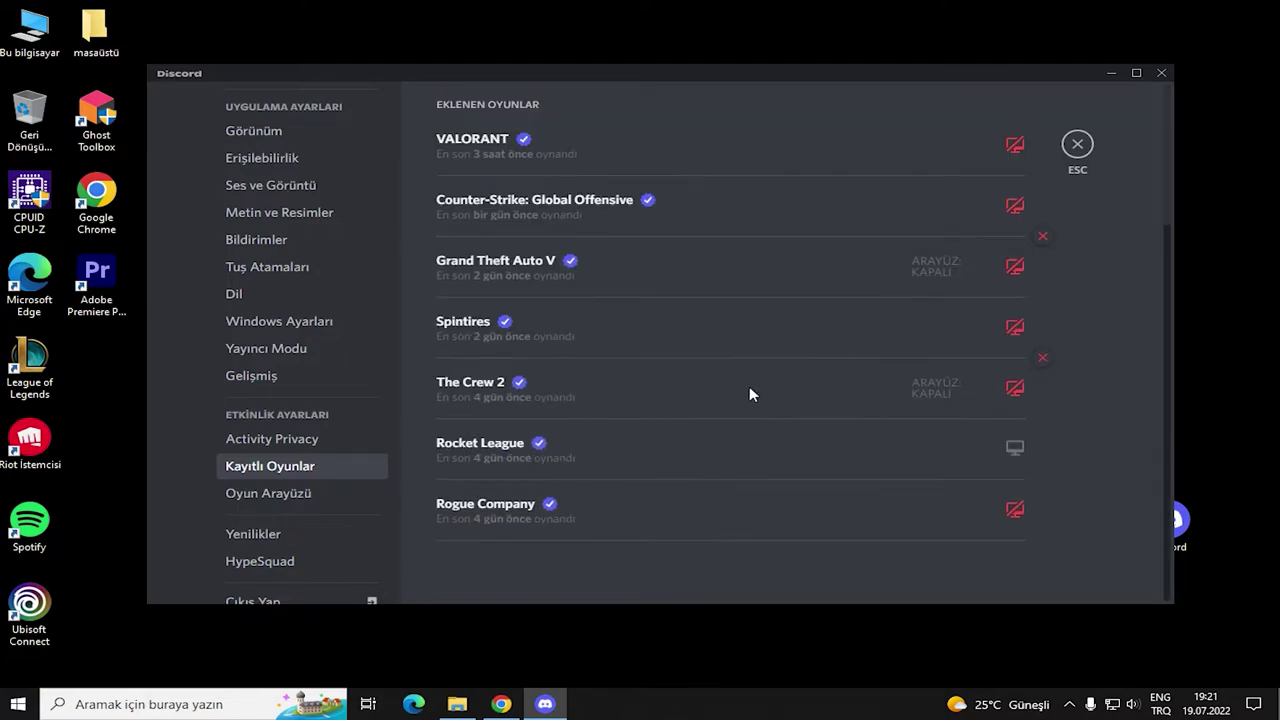
pyautogui.scroll(2, 503, 400)
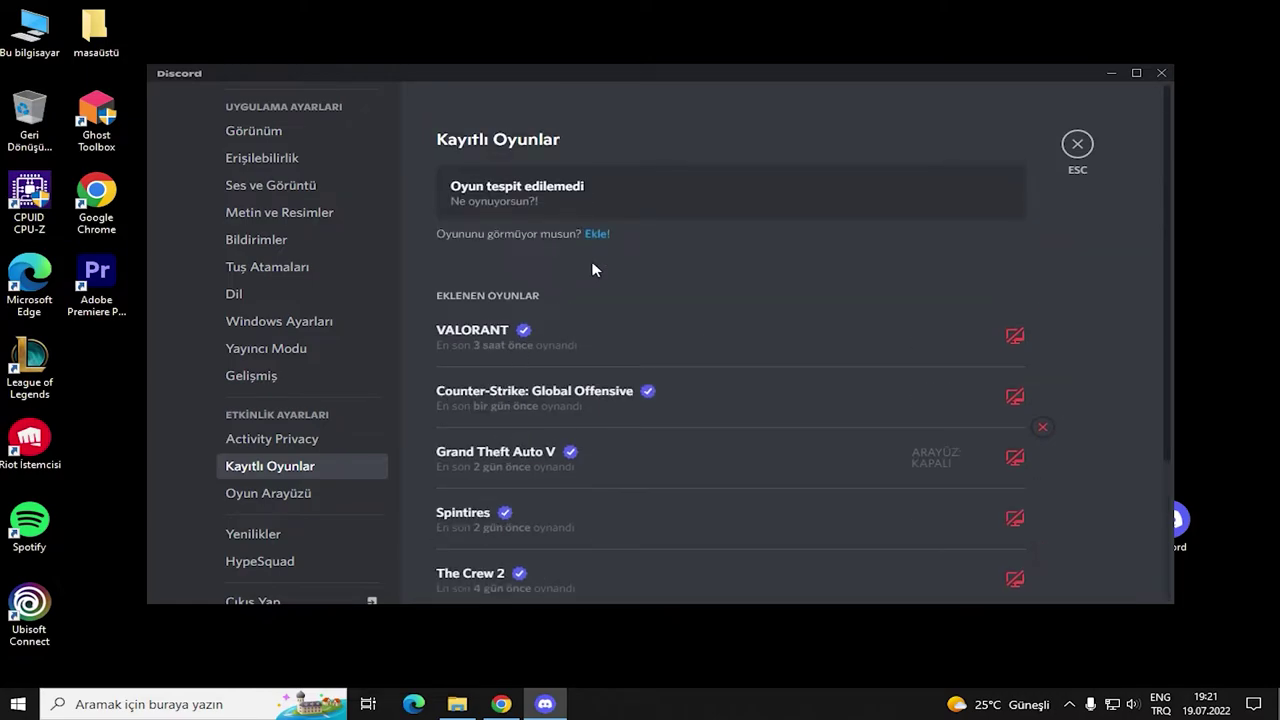
pyautogui.scroll(-2, 720, 283)
pyautogui.scroll(2, 910, 290)
pyautogui.scroll(-2, 728, 323)
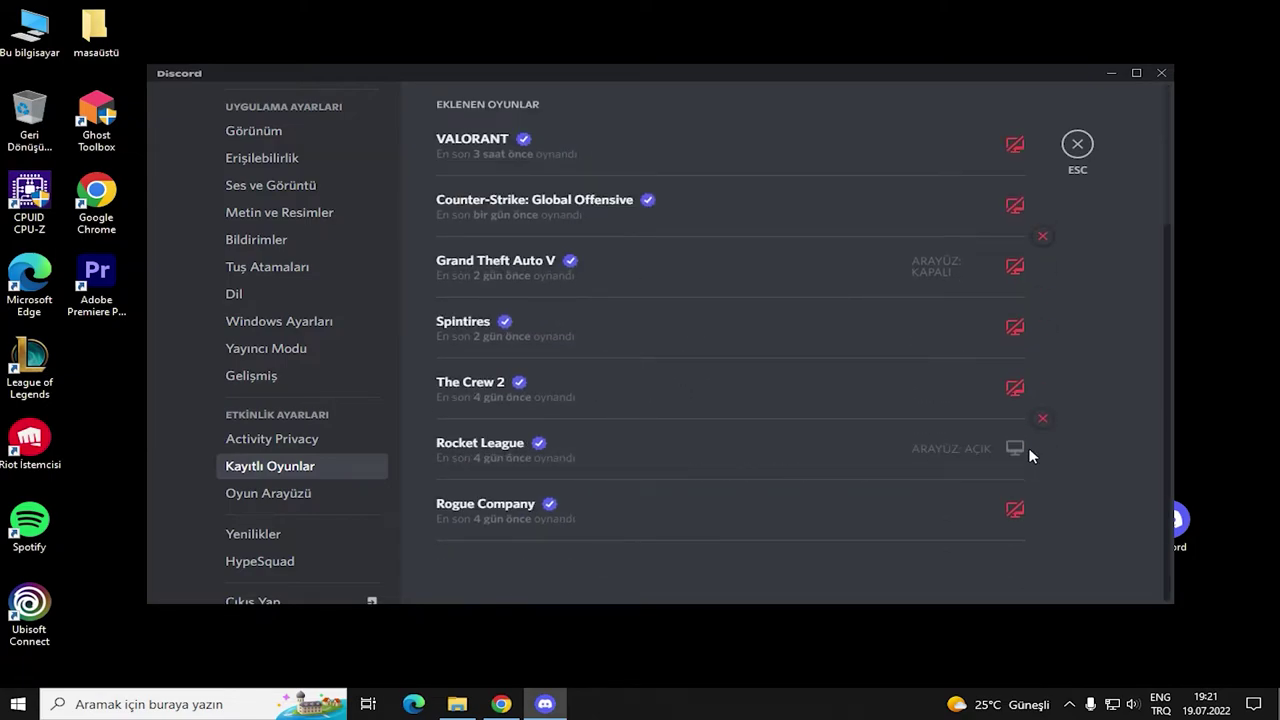
pyautogui.scroll(2, 1014, 440)
# Review Discord's Activity Privacy page and the Donanım İvmesi option on the Gelişmiş page
pyautogui.click(295, 438)
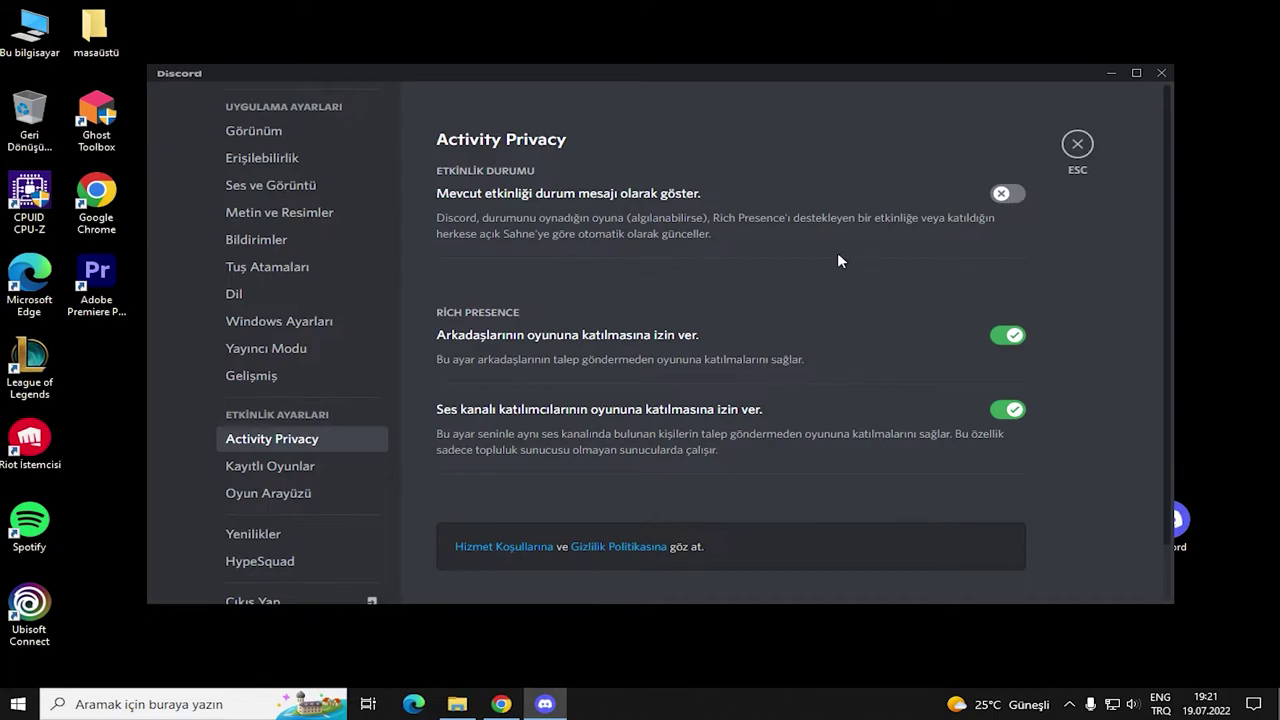
pyautogui.rightClick(1205, 240)
pyautogui.click(1217, 277)
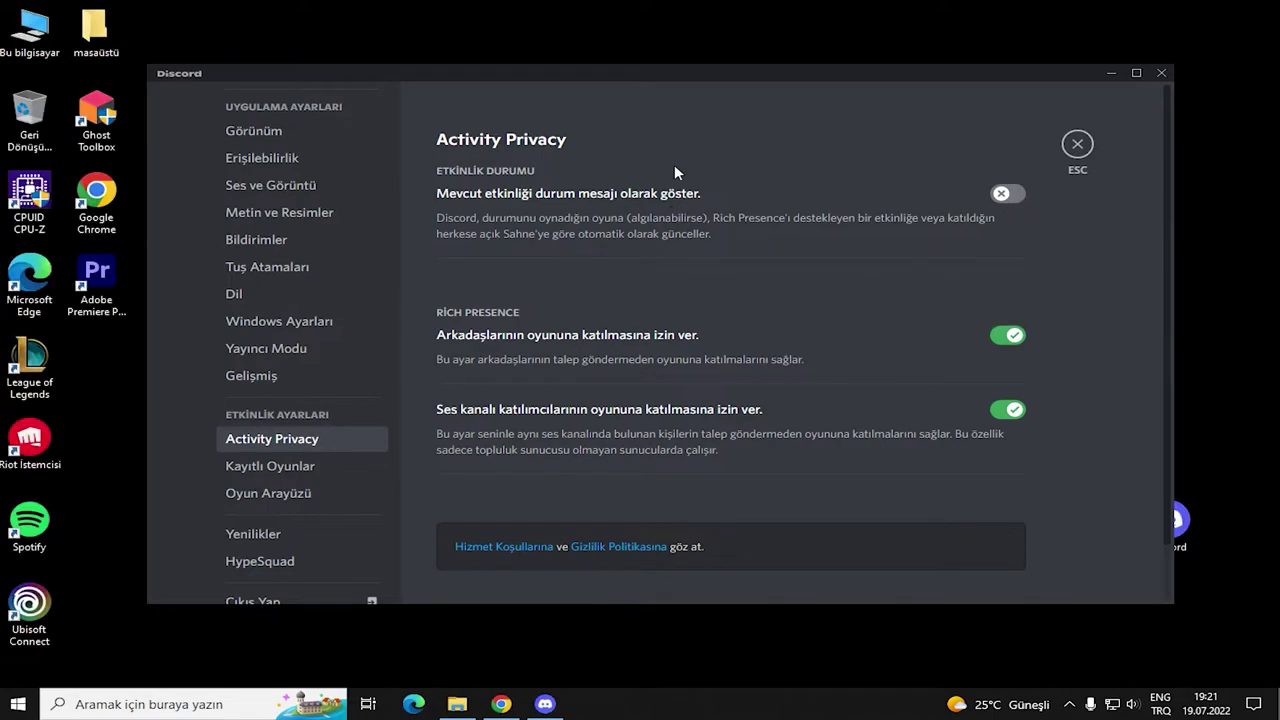
pyautogui.click(285, 380)
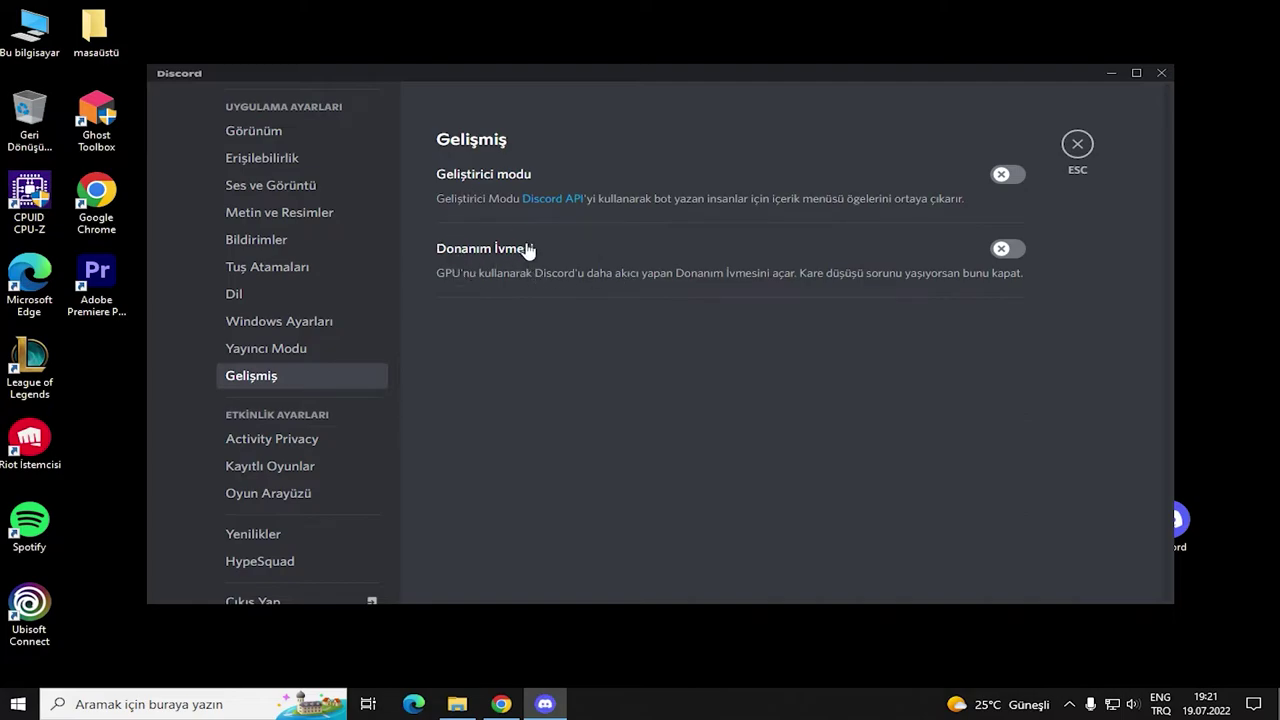
pyautogui.rightClick(1222, 259)
pyautogui.click(1018, 250)
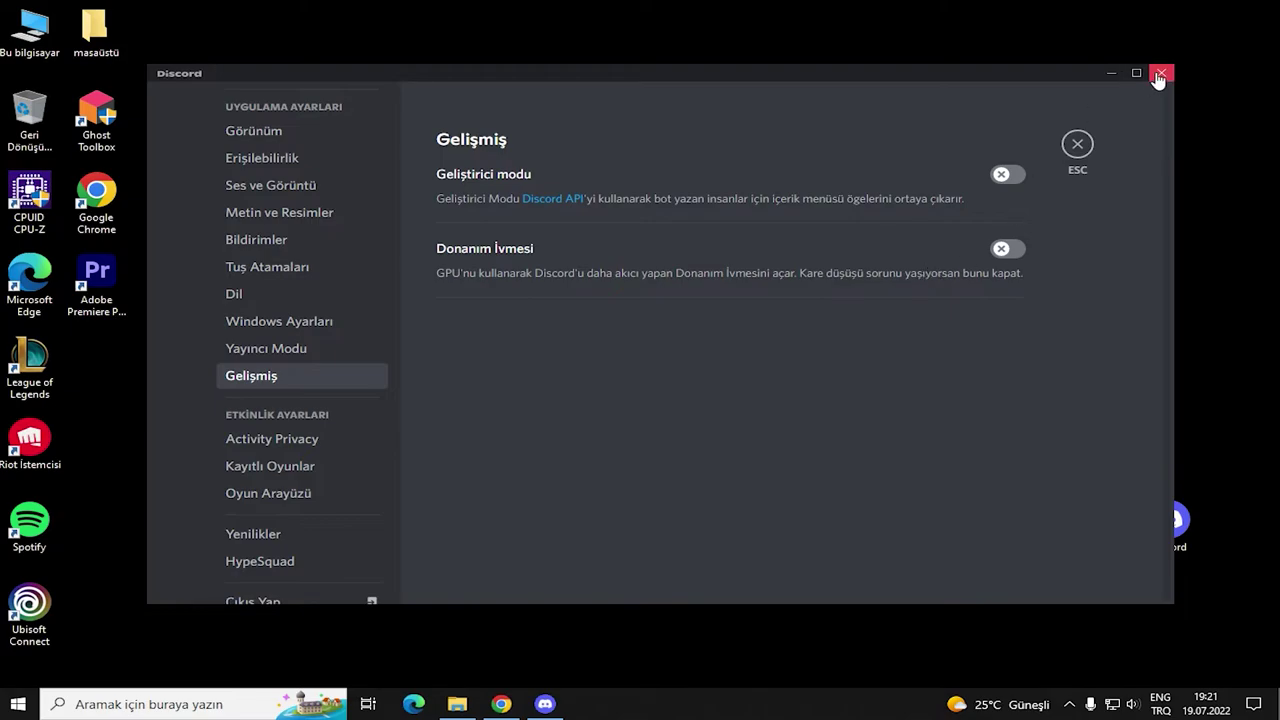
# Close the Discord window and refresh the desktop
pyautogui.click(1160, 73)
pyautogui.rightClick(900, 210)
pyautogui.click(934, 257)
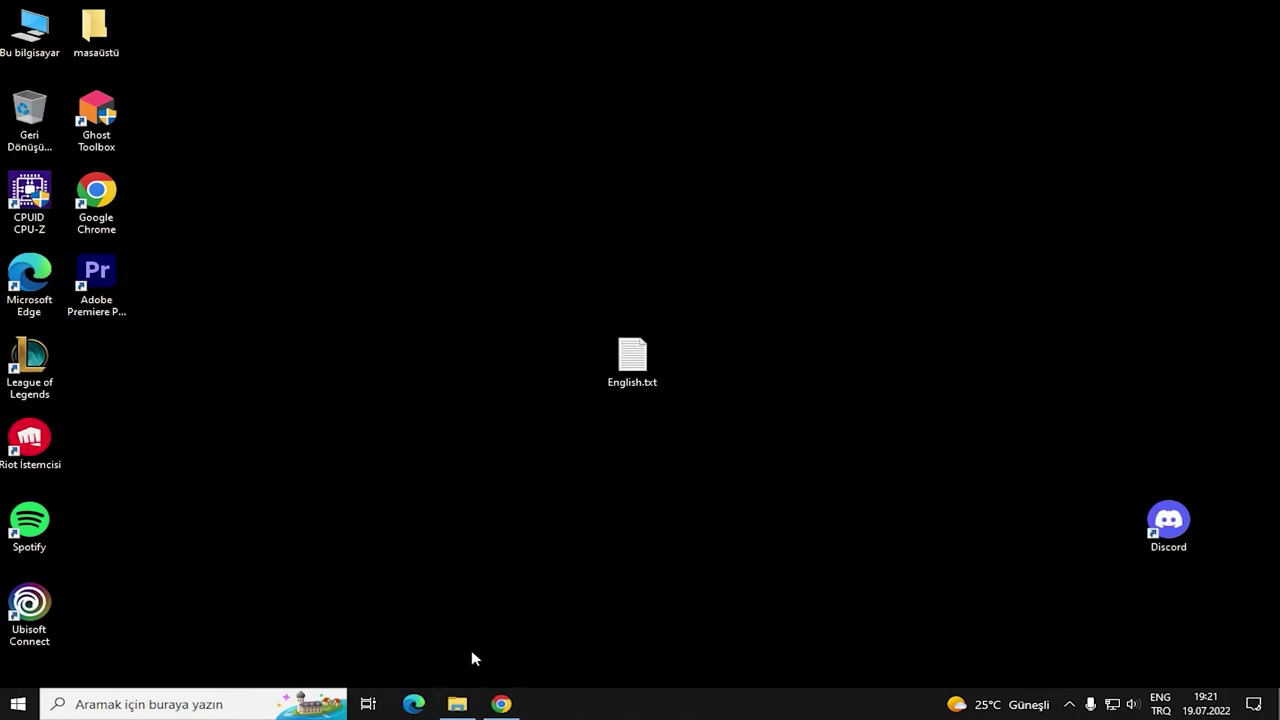
# Open the Başlangıç list in Görev Yöneticisi and sort it by Durum with enabled apps first
pyautogui.rightClick(863, 703)
pyautogui.click(905, 623)
pyautogui.click(641, 224)
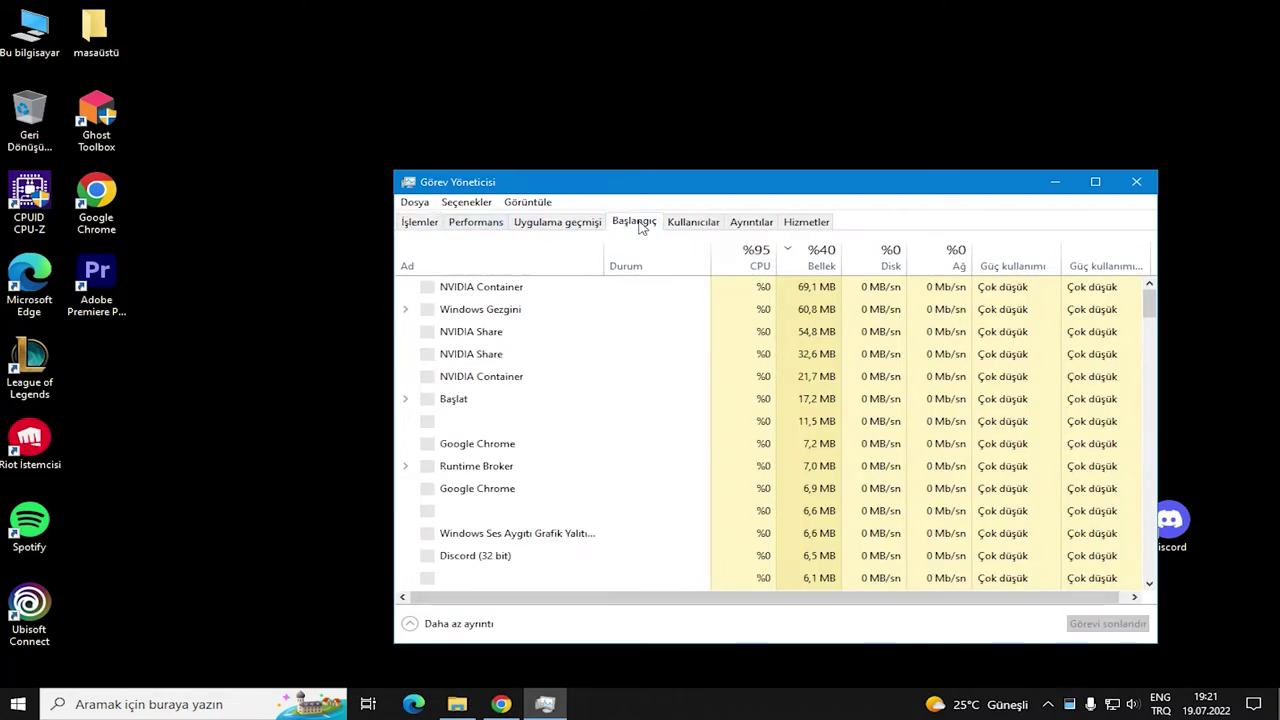
pyautogui.click(770, 289)
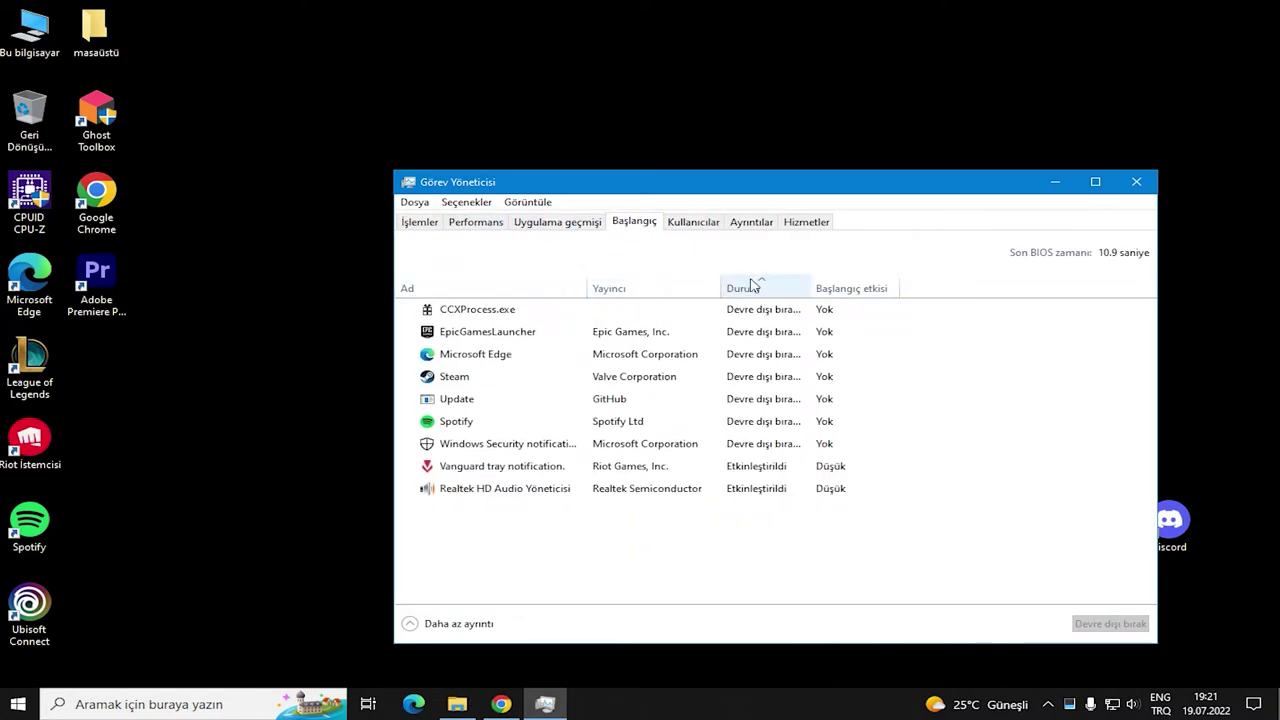
pyautogui.click(773, 290)
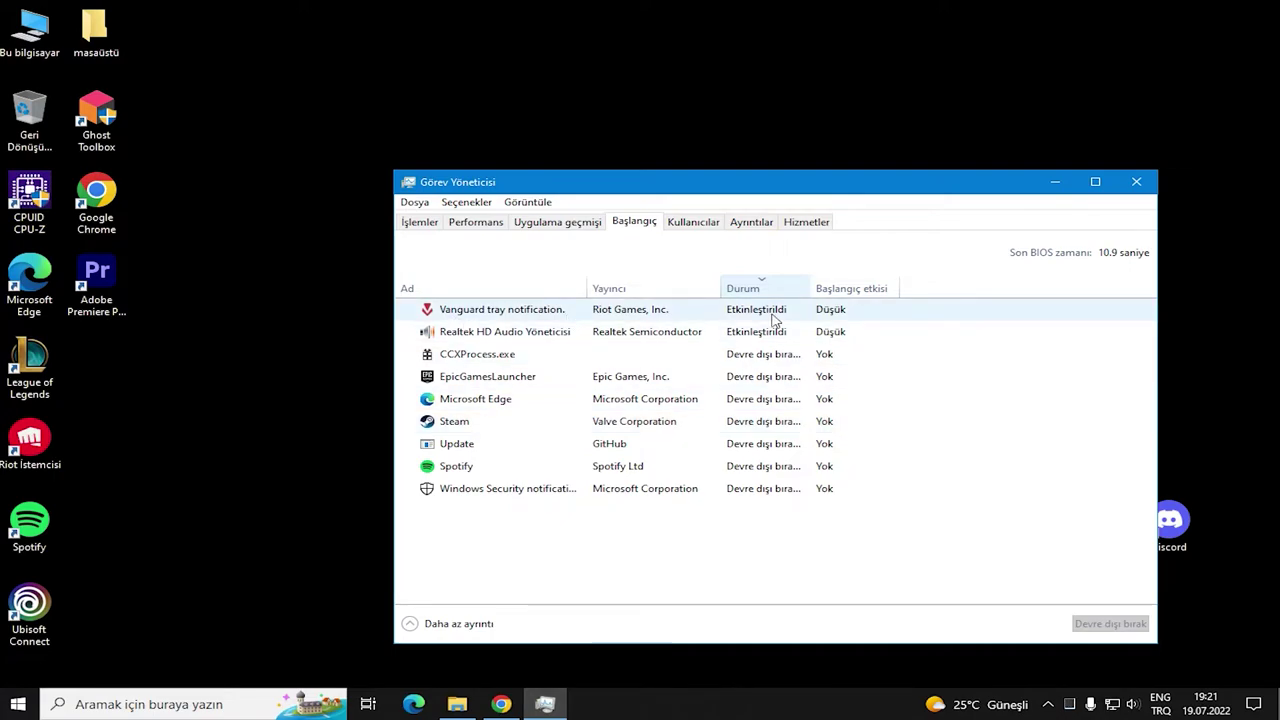
# Examine the startup entries from the Vanguard tray notification to Microsoft Edge, and check the Kullanıcılar and Ayrıntılar pages
pyautogui.click(821, 315)
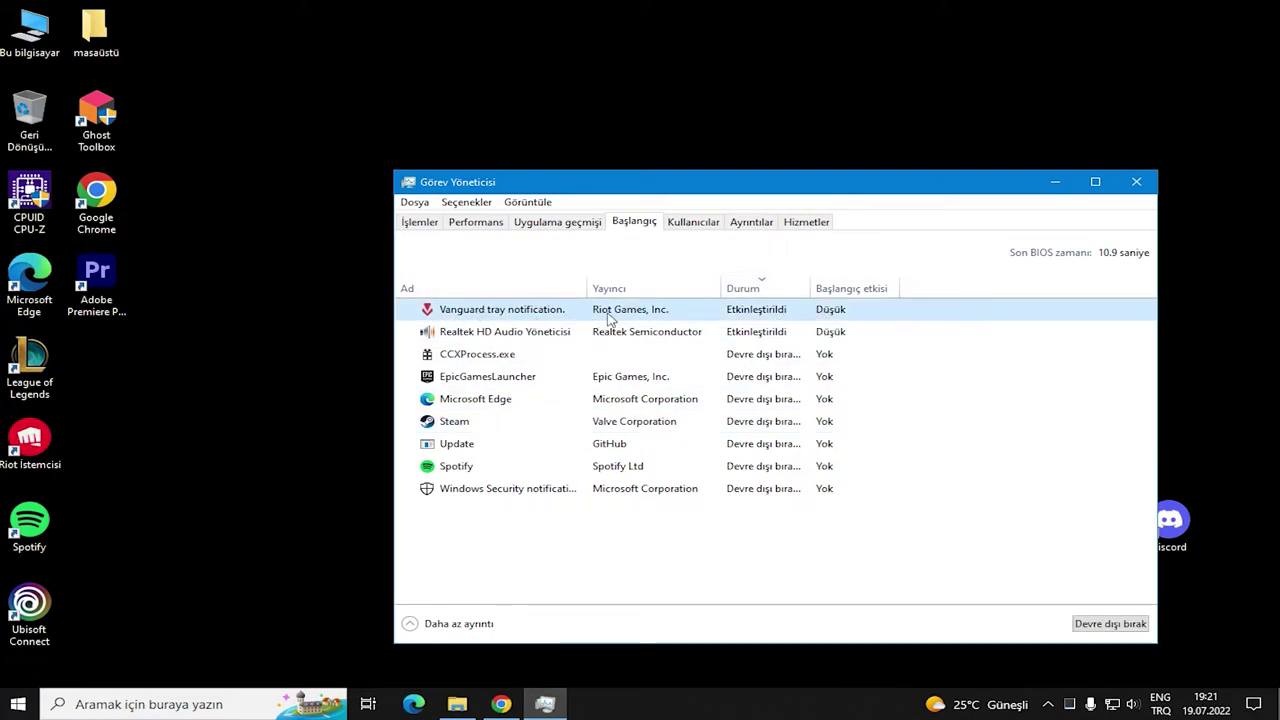
pyautogui.click(469, 336)
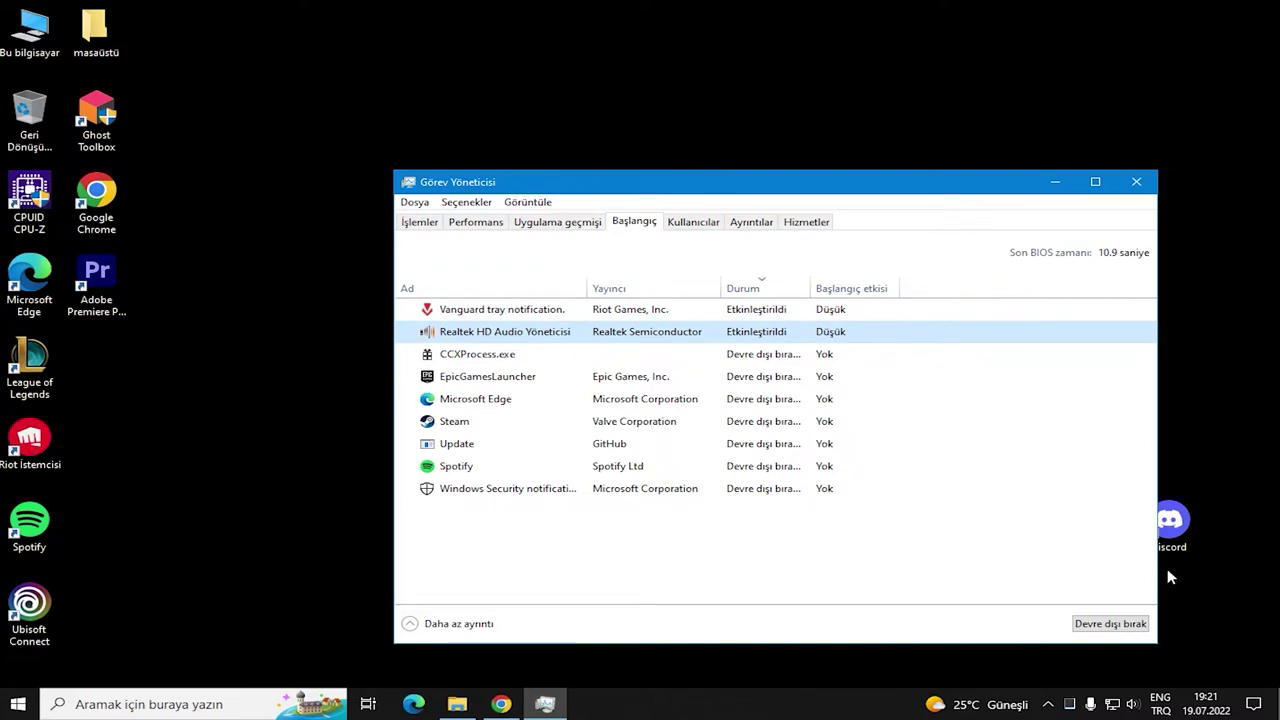
pyautogui.click(1133, 704)
pyautogui.click(748, 552)
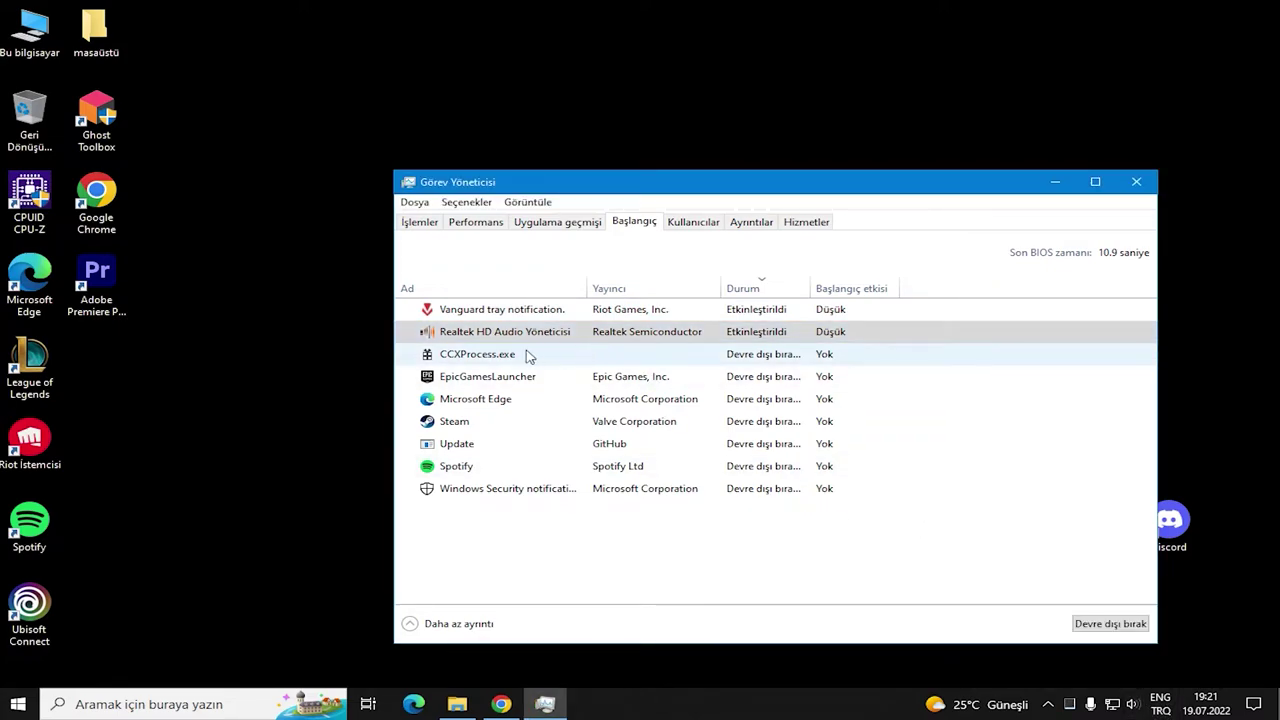
pyautogui.click(645, 366)
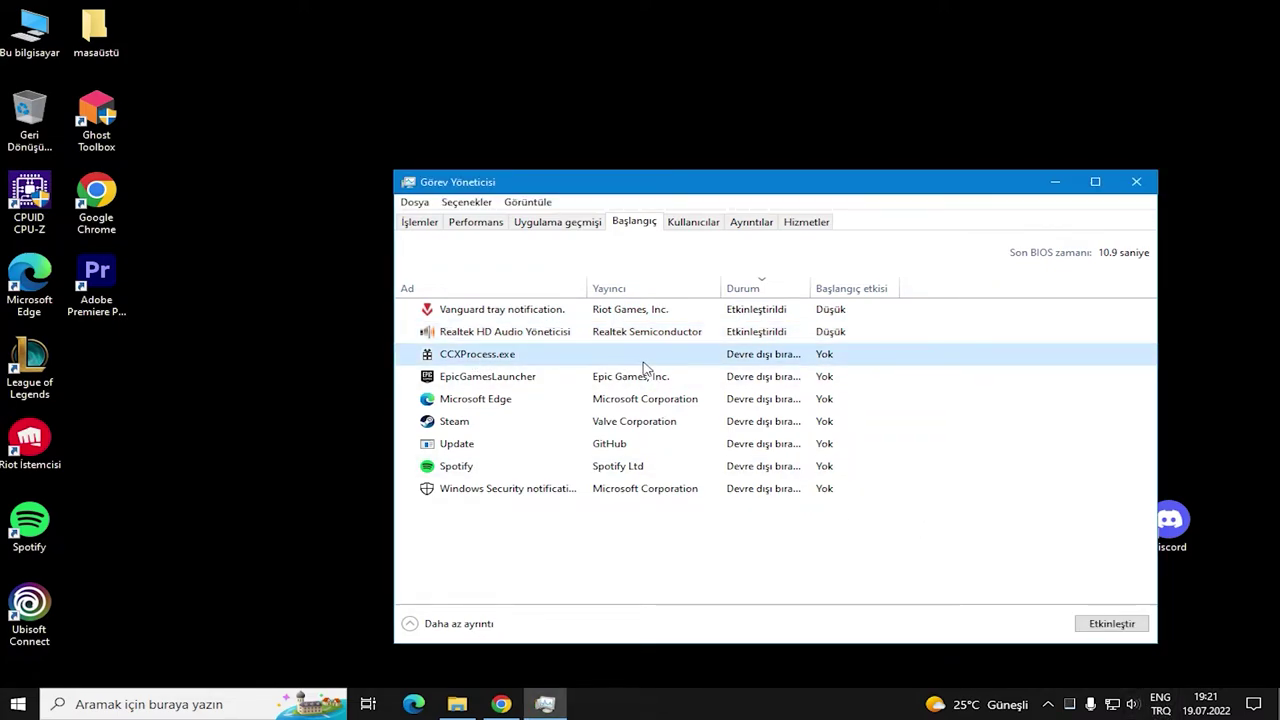
pyautogui.click(500, 381)
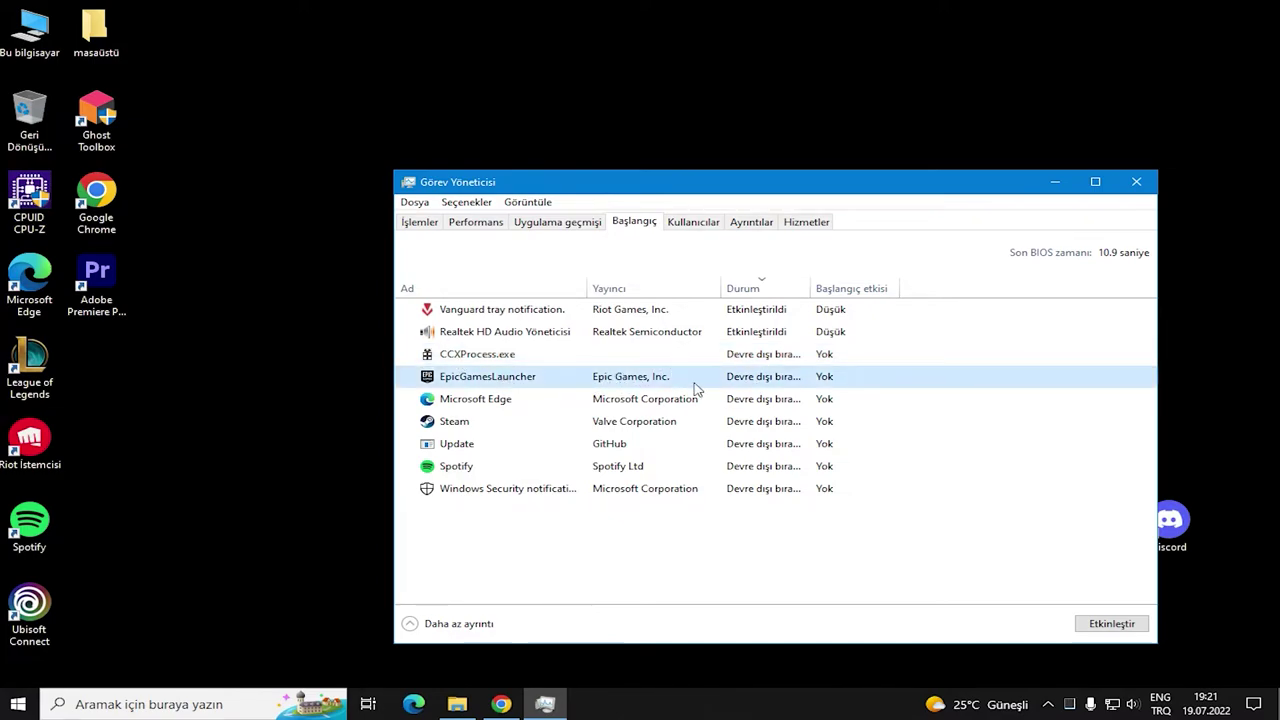
pyautogui.click(491, 398)
pyautogui.click(714, 225)
pyautogui.click(751, 222)
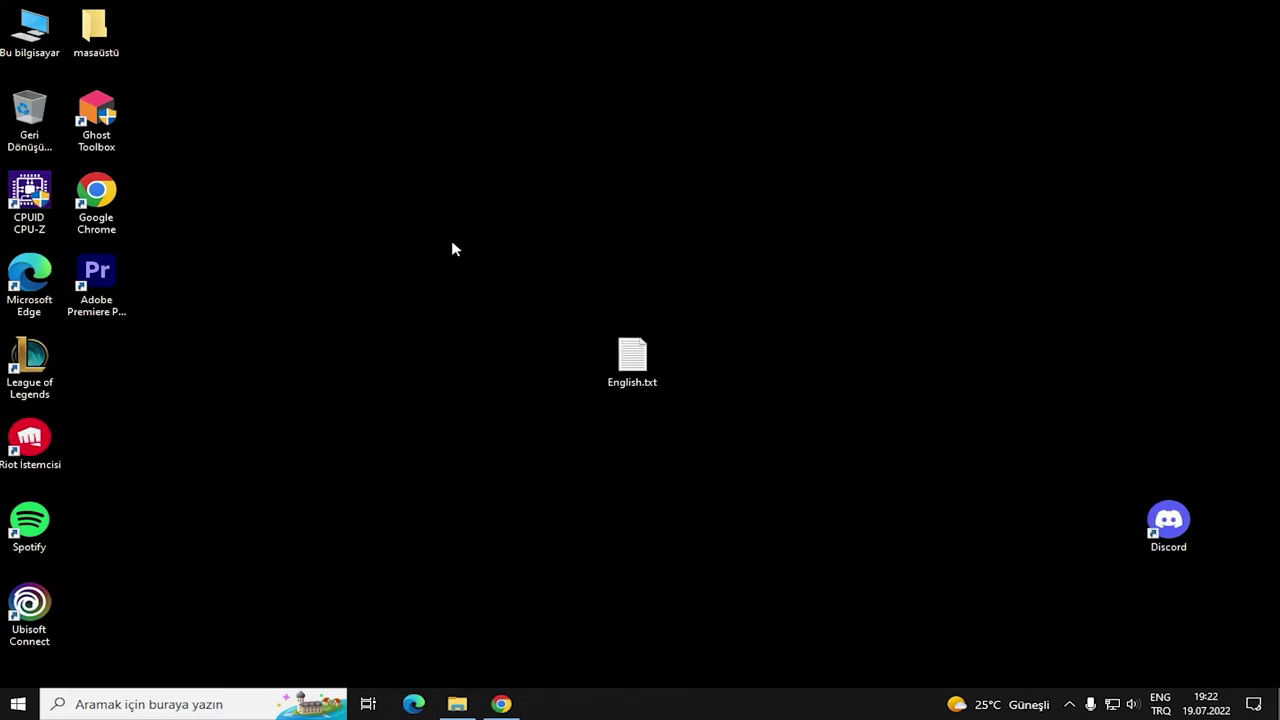
# Examine the game and launcher shortcuts collected in the masaüstü folder, and minimize its window
pyautogui.doubleClick(120, 40)
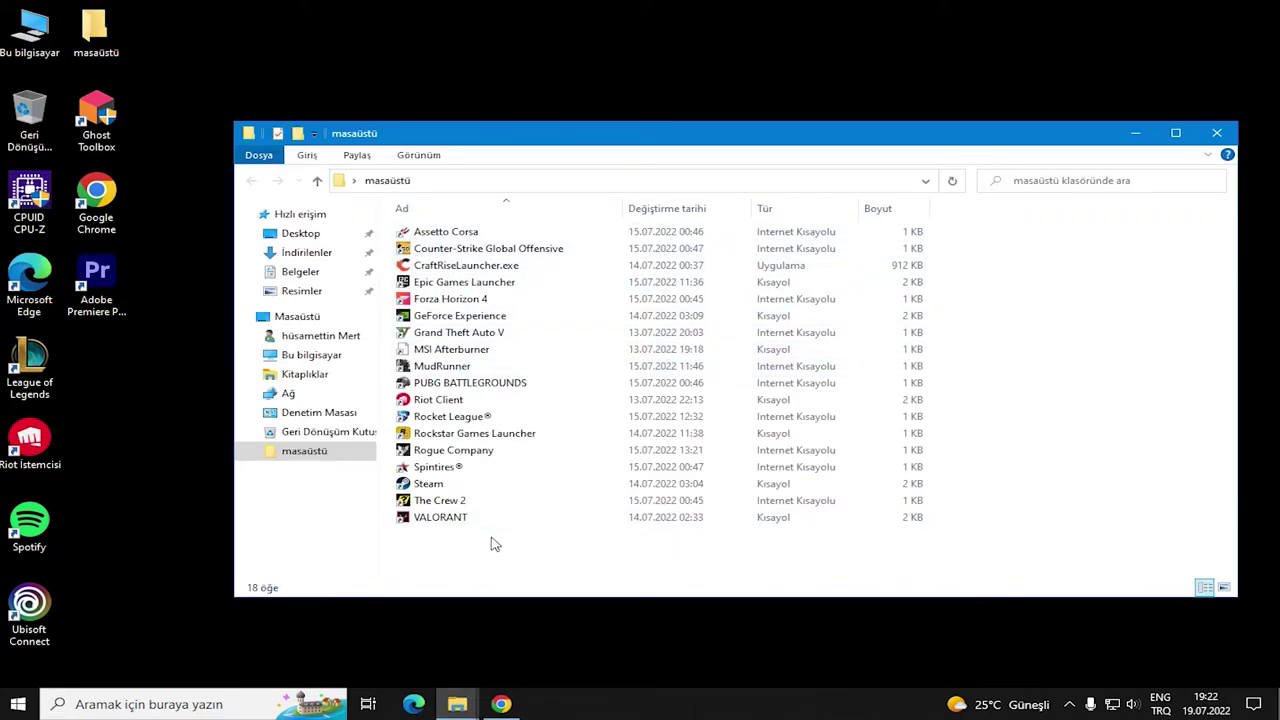
pyautogui.moveTo(477, 540); pyautogui.dragTo(463, 229)
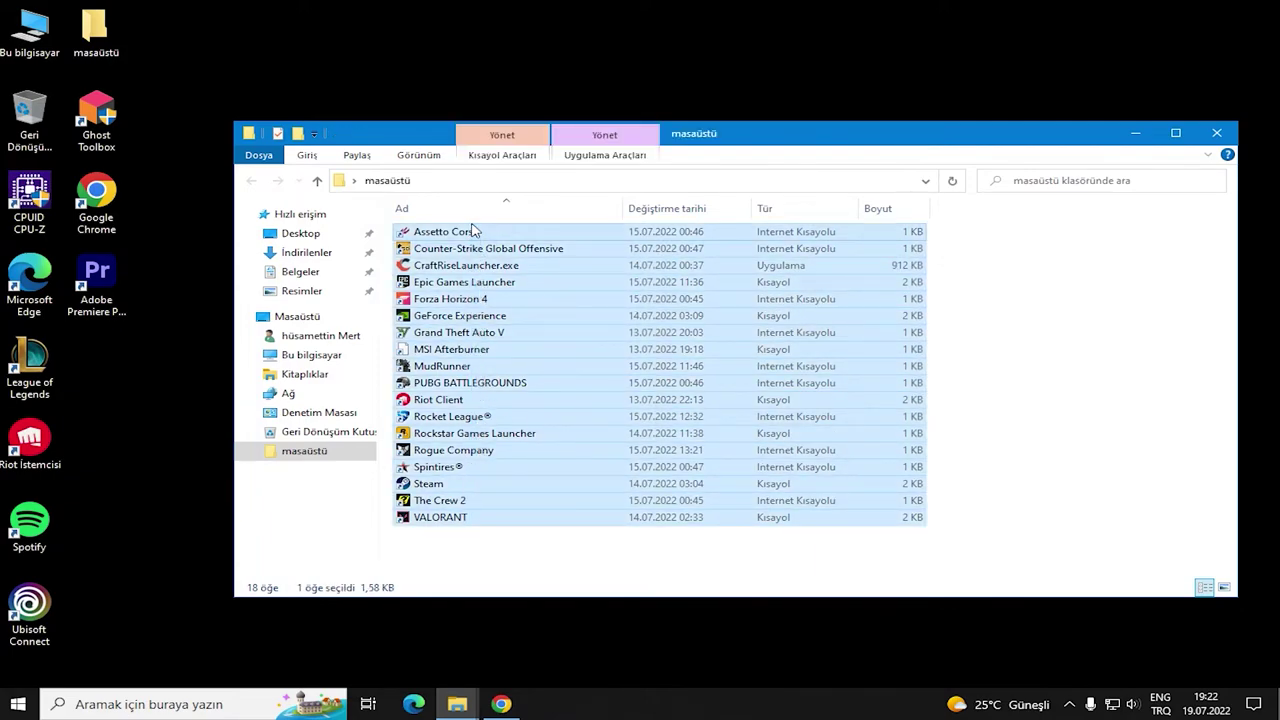
pyautogui.click(1026, 356)
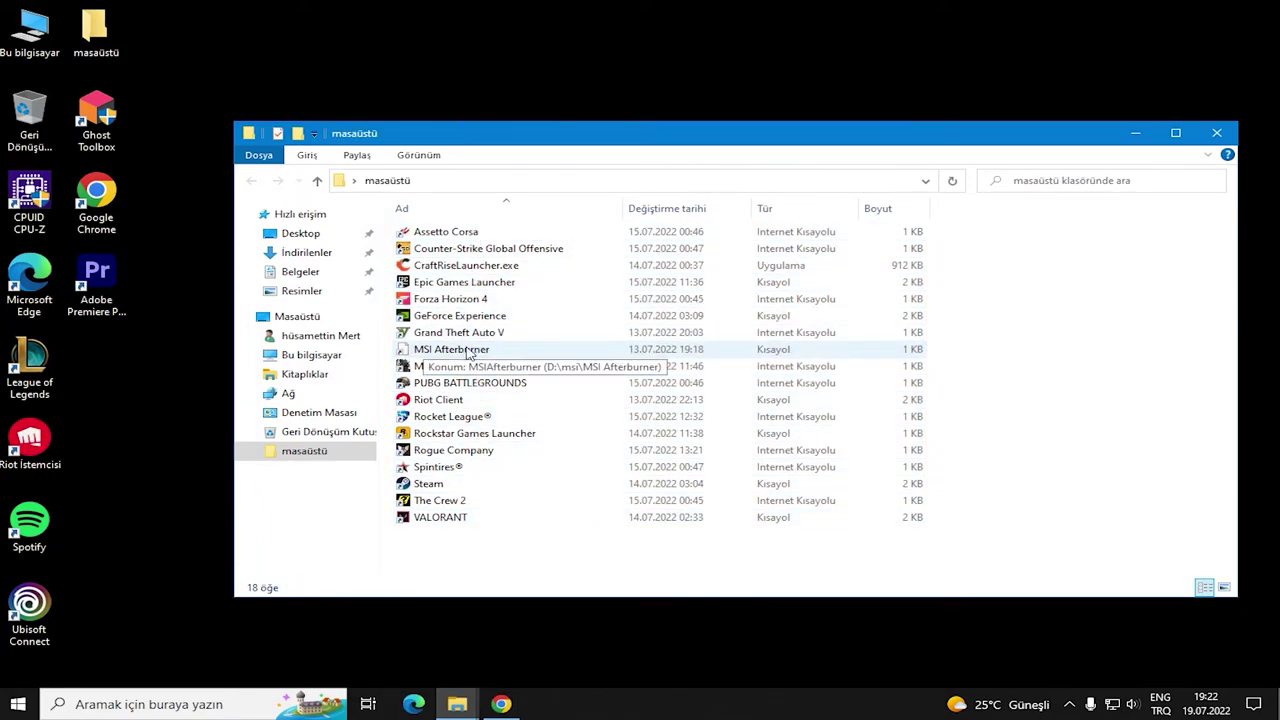
pyautogui.moveTo(537, 126); pyautogui.dragTo(491, 115)
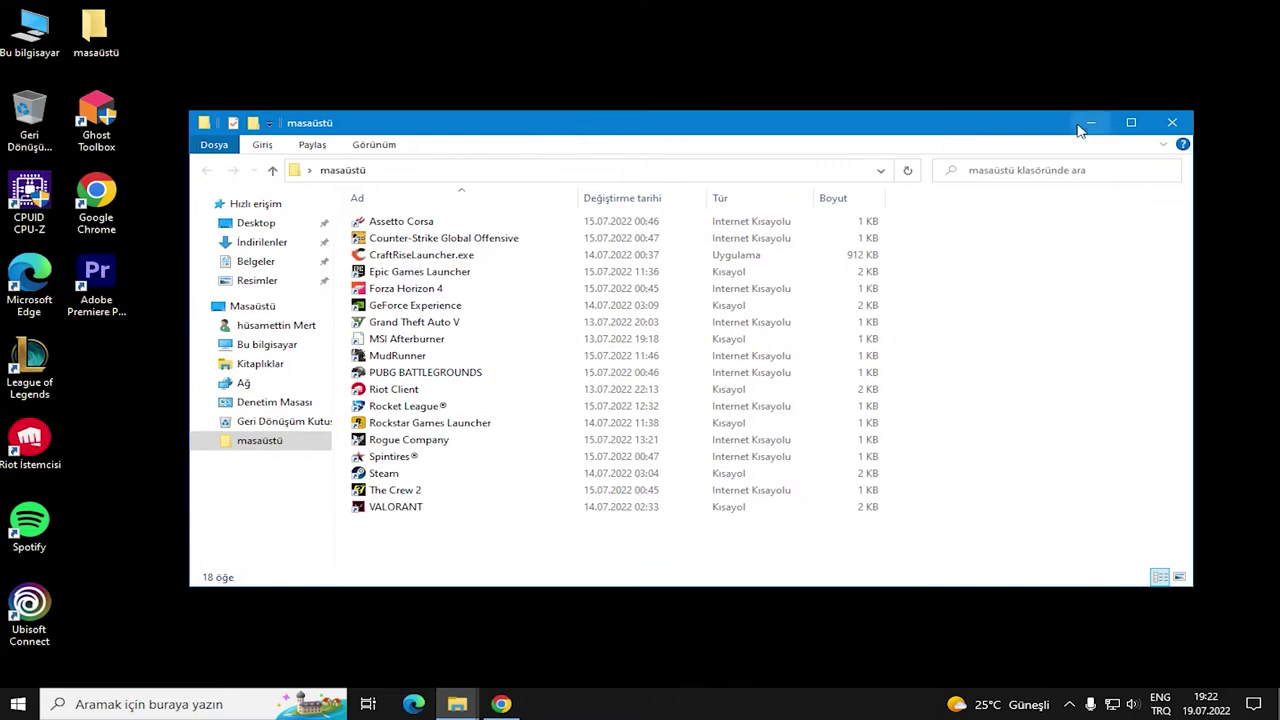
pyautogui.click(1088, 124)
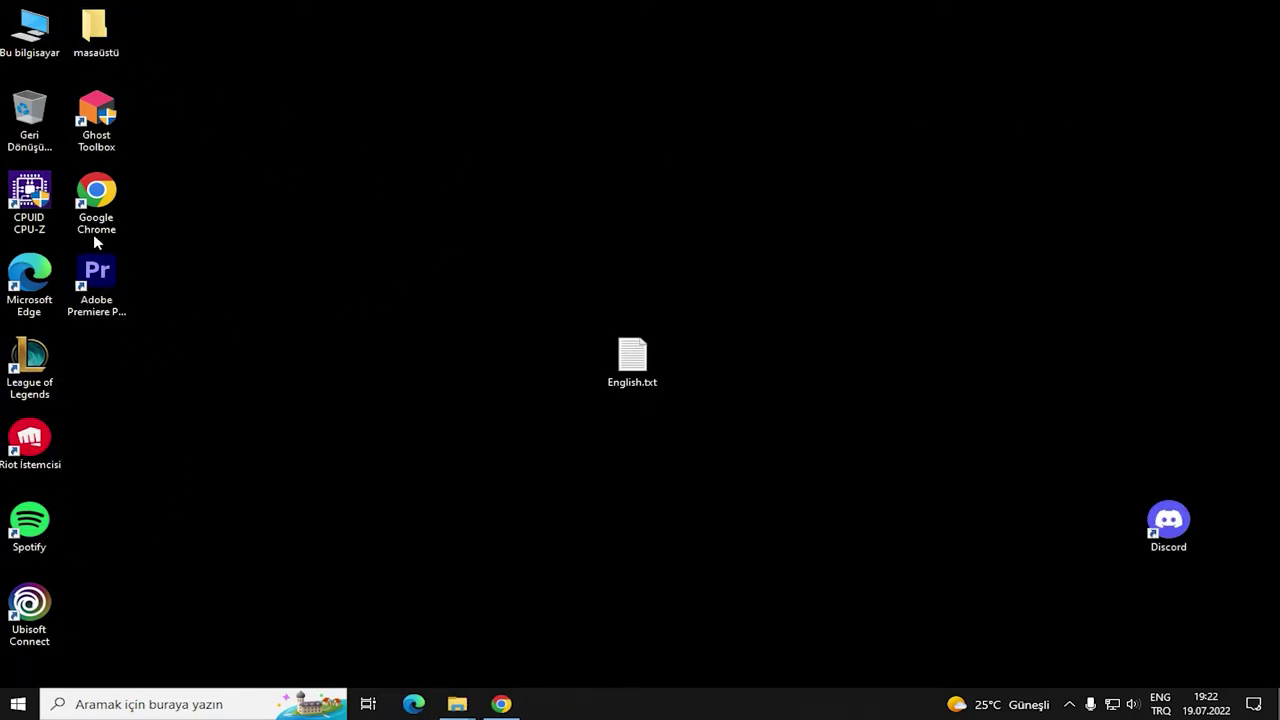
pyautogui.doubleClick(96, 48)
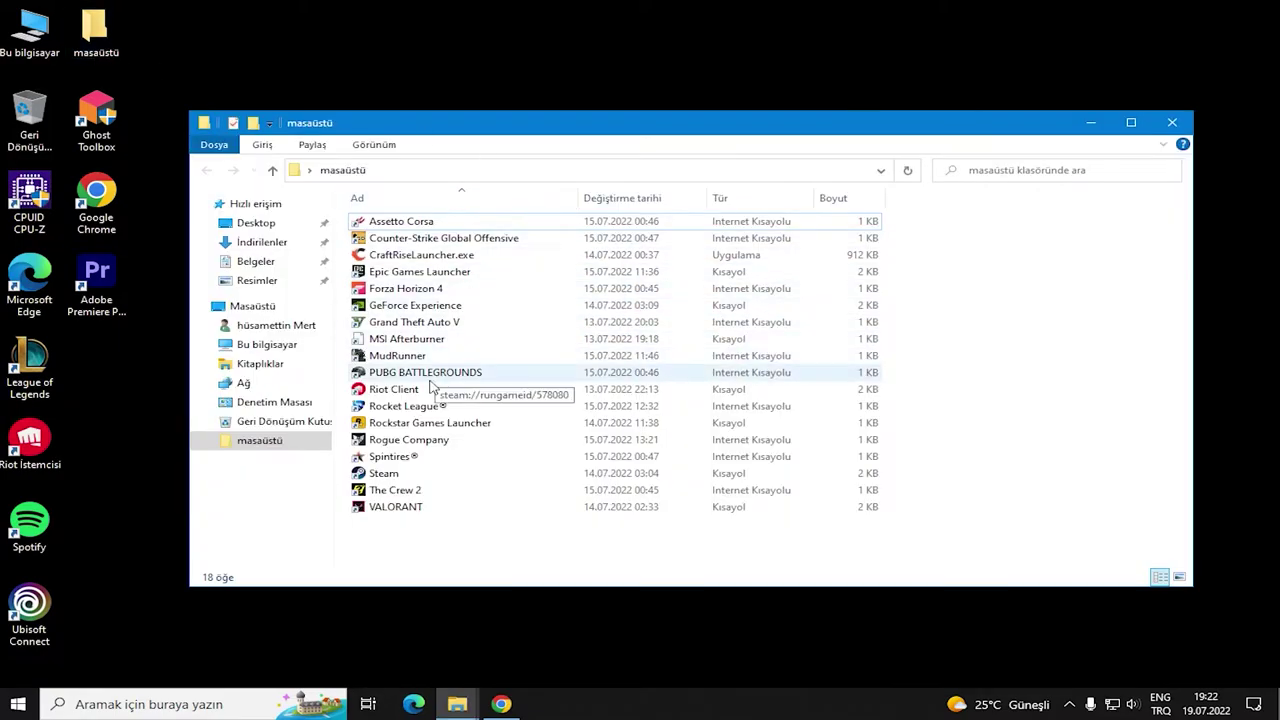
pyautogui.click(1090, 122)
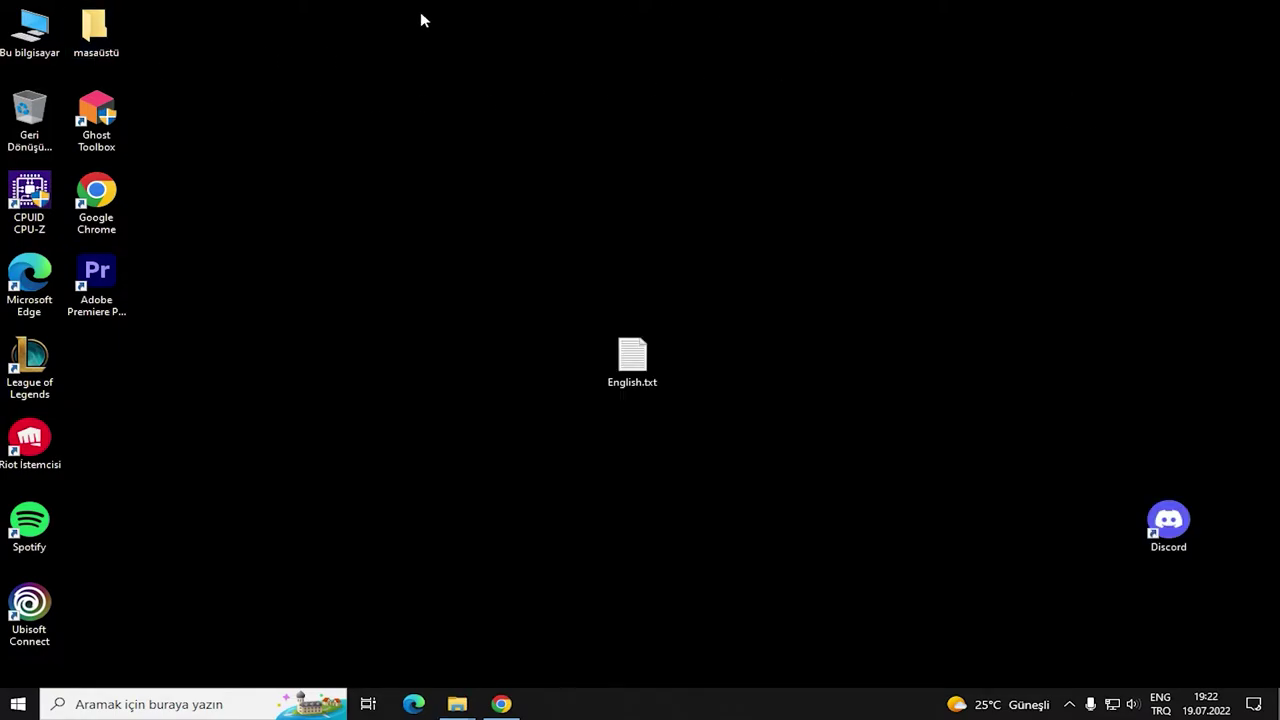
# Refresh the desktop several times
pyautogui.rightClick(361, 169)
pyautogui.click(341, 172)
pyautogui.rightClick(192, 118)
pyautogui.rightClick(213, 144)
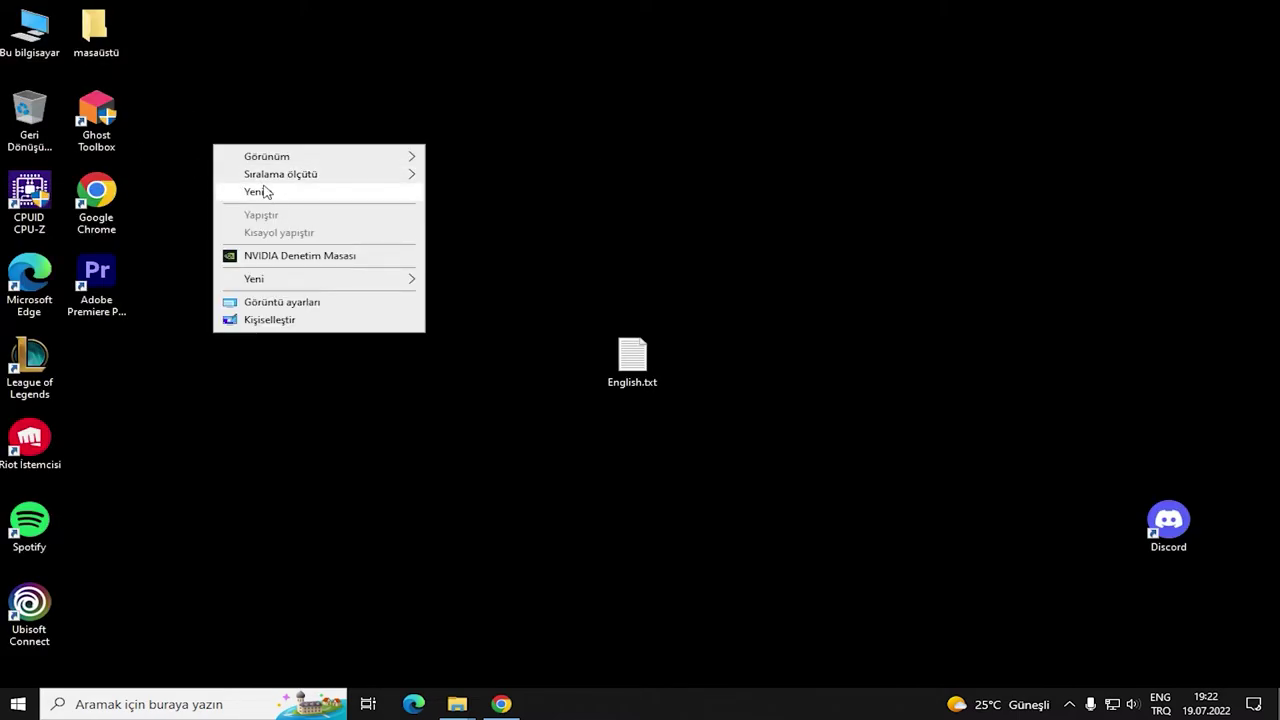
pyautogui.click(258, 191)
pyautogui.rightClick(234, 142)
pyautogui.click(268, 190)
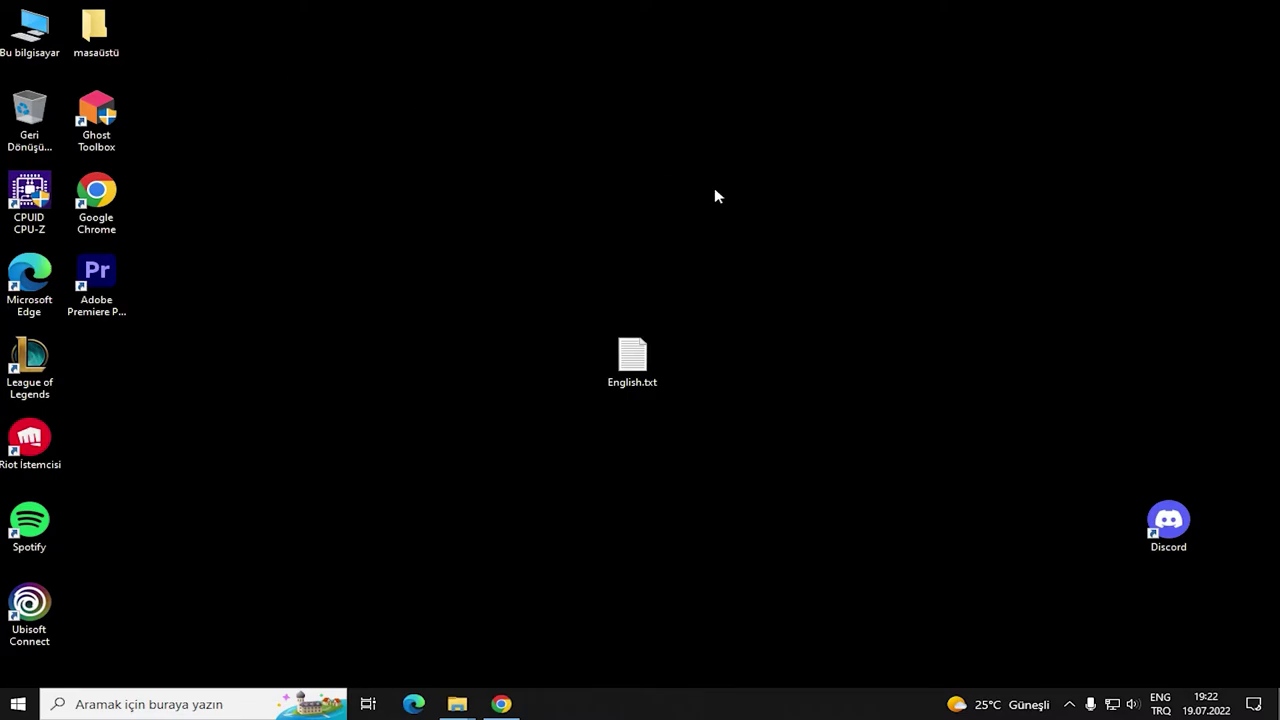
pyautogui.rightClick(1168, 525)
pyautogui.click(1021, 475)
pyautogui.moveTo(474, 703)
pyautogui.click(523, 646)
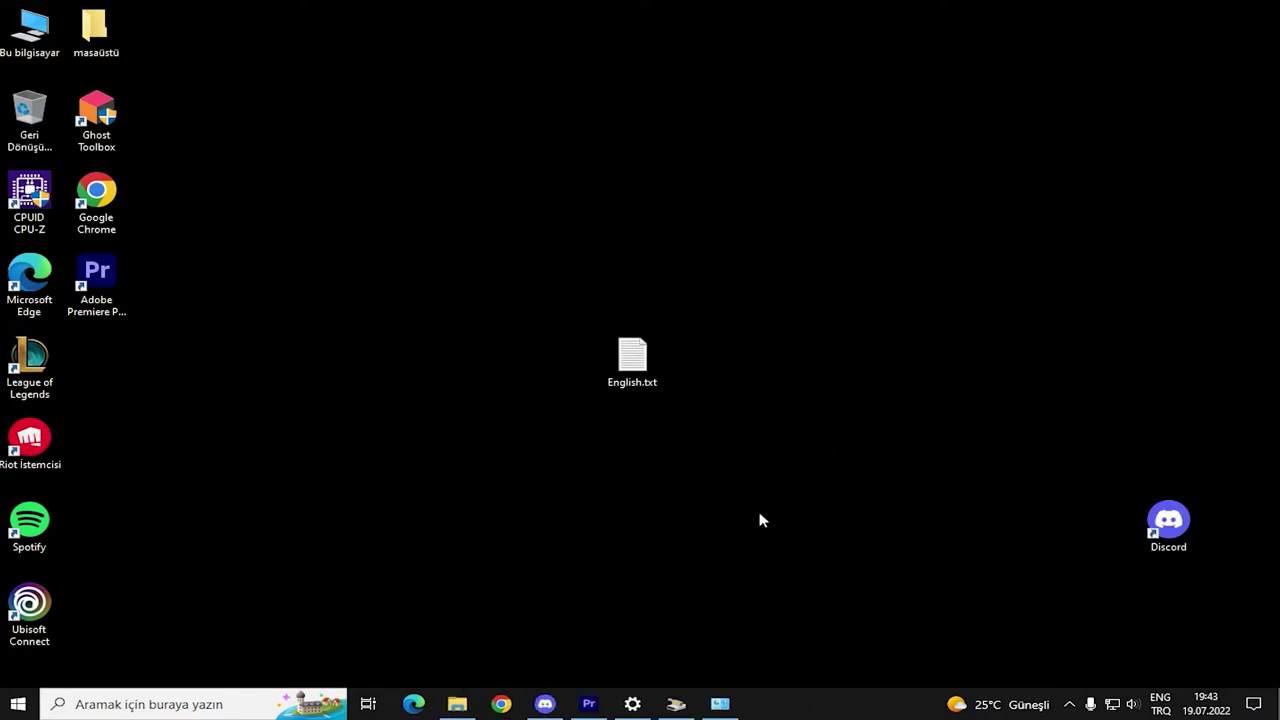
# Search Windows for "gizli" and open Gizlilik ayarları
pyautogui.click(632, 703)
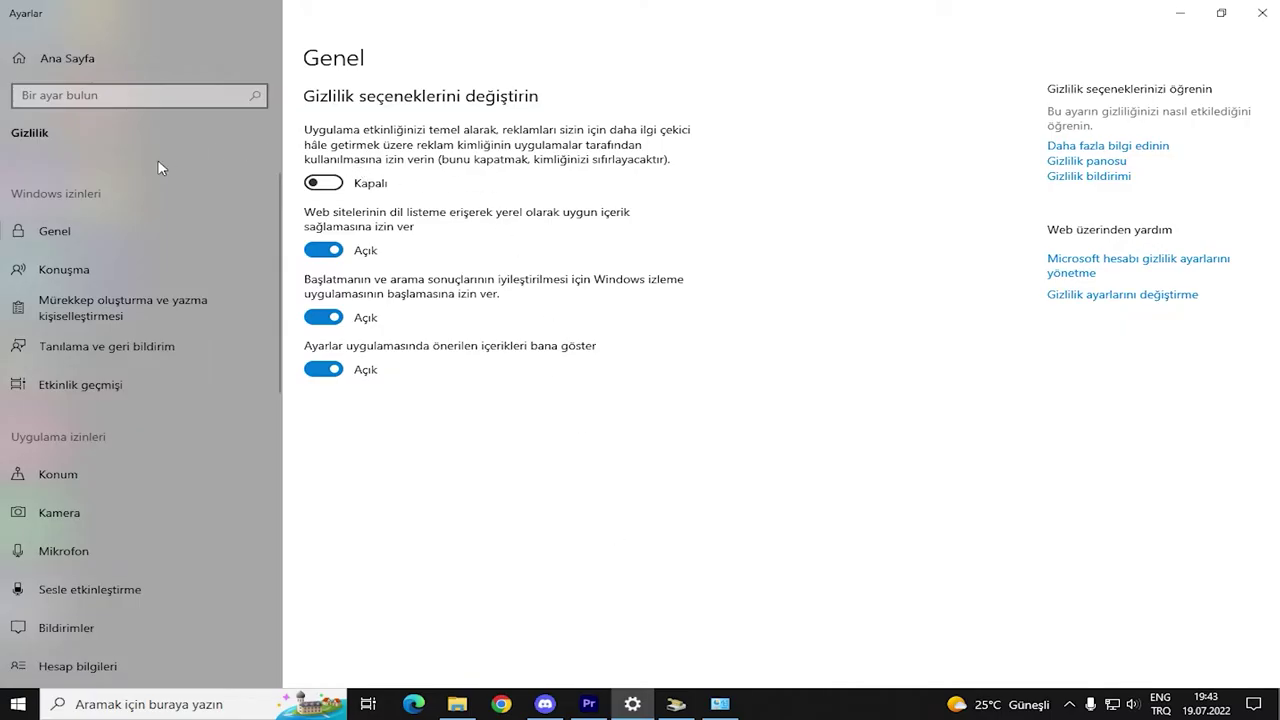
pyautogui.click(152, 704)
pyautogui.write('gizli')
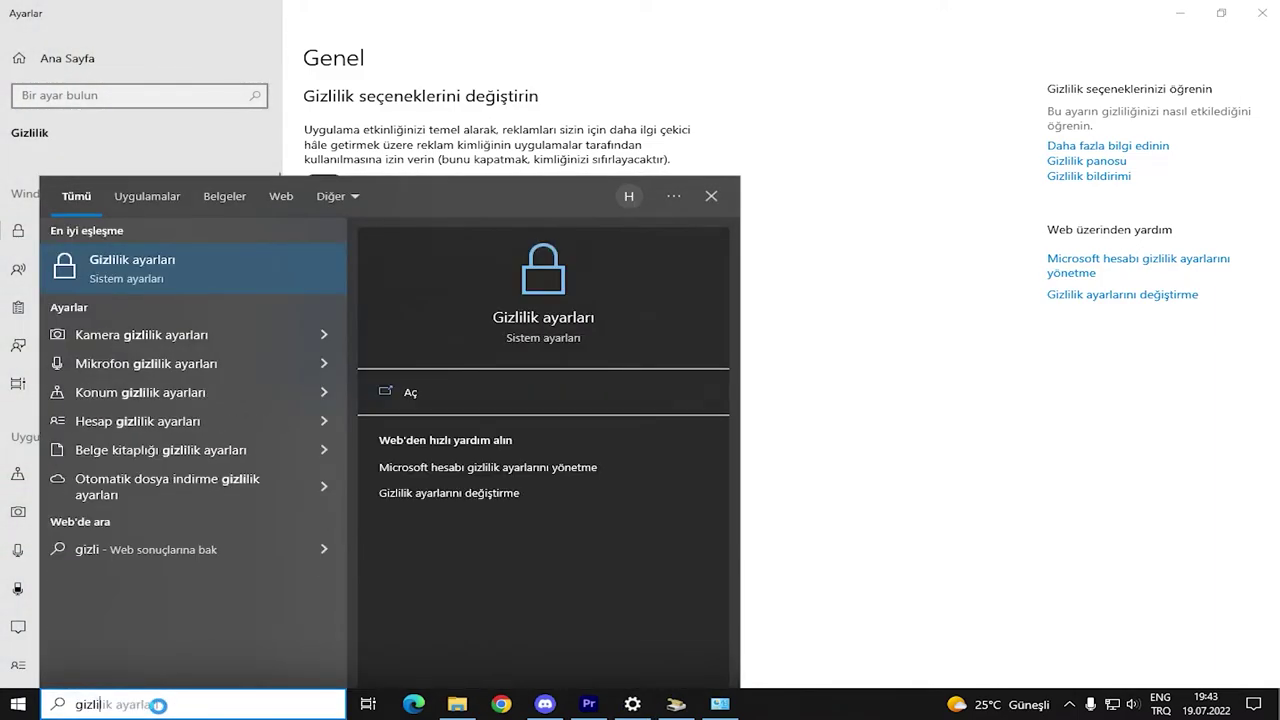
pyautogui.press('Return')
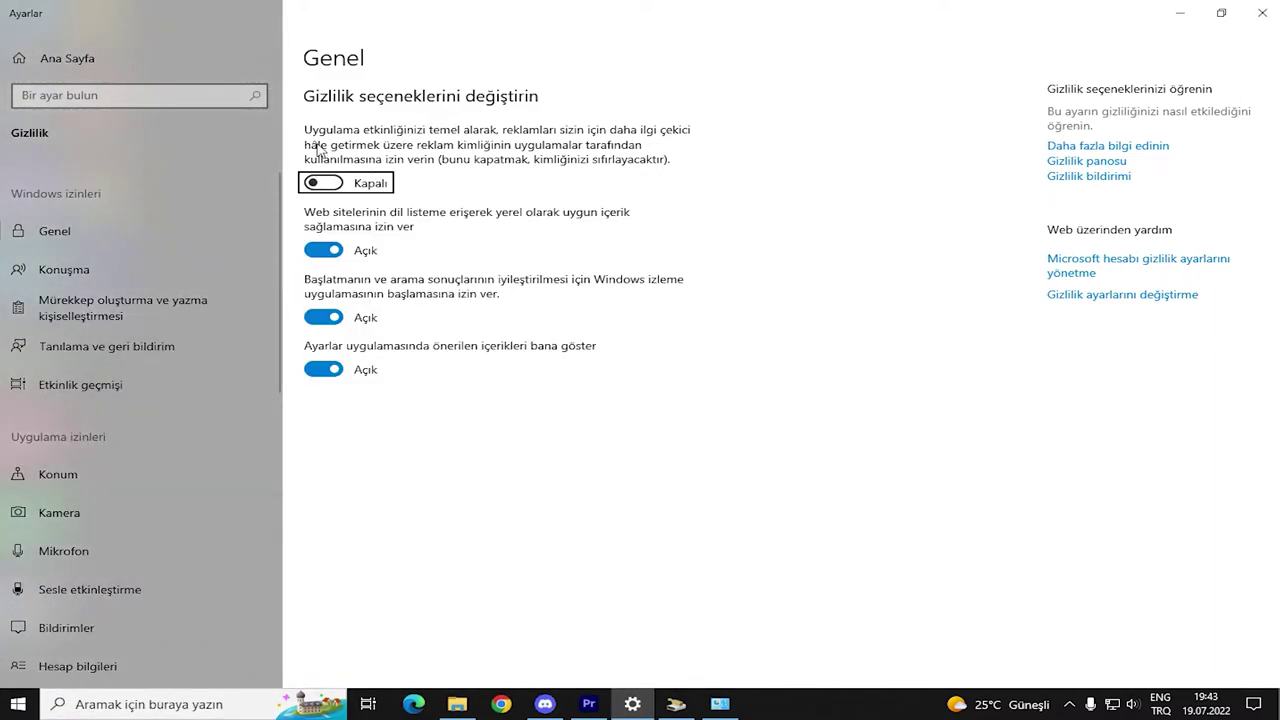
# Turn off website language list access, Windows app launch tracking and suggested content in Ayarlar on the Genel privacy page
pyautogui.click(565, 220)
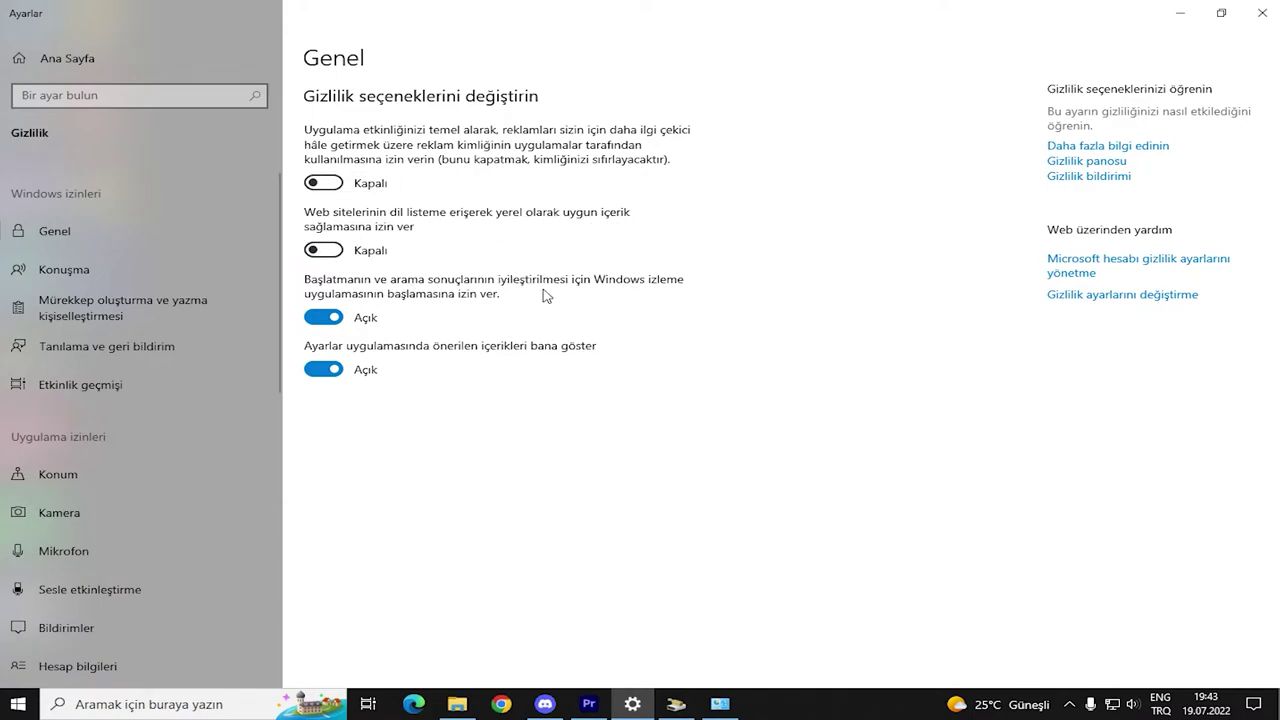
pyautogui.click(340, 317)
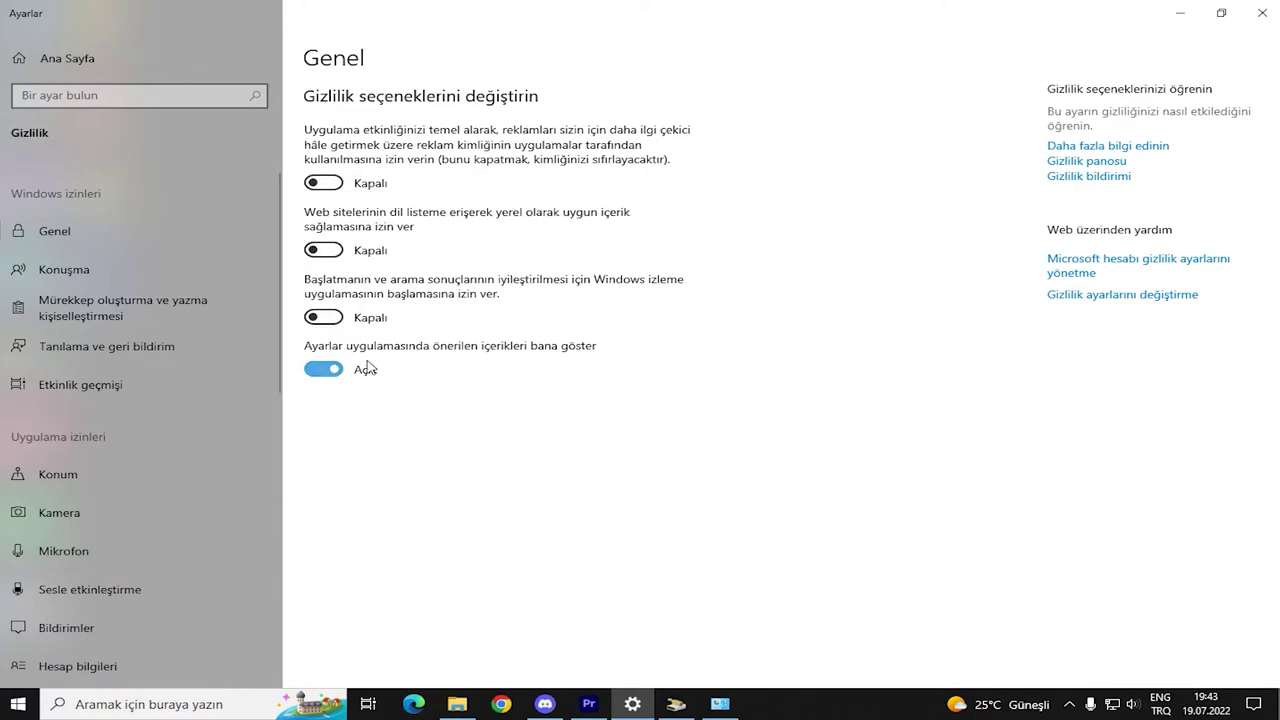
pyautogui.click(338, 370)
# Turn off inking and typing personalization on the Mürekkep oluşturma ve yazma kişiselleştirmesi page, passing through Konuşma first
pyautogui.click(134, 266)
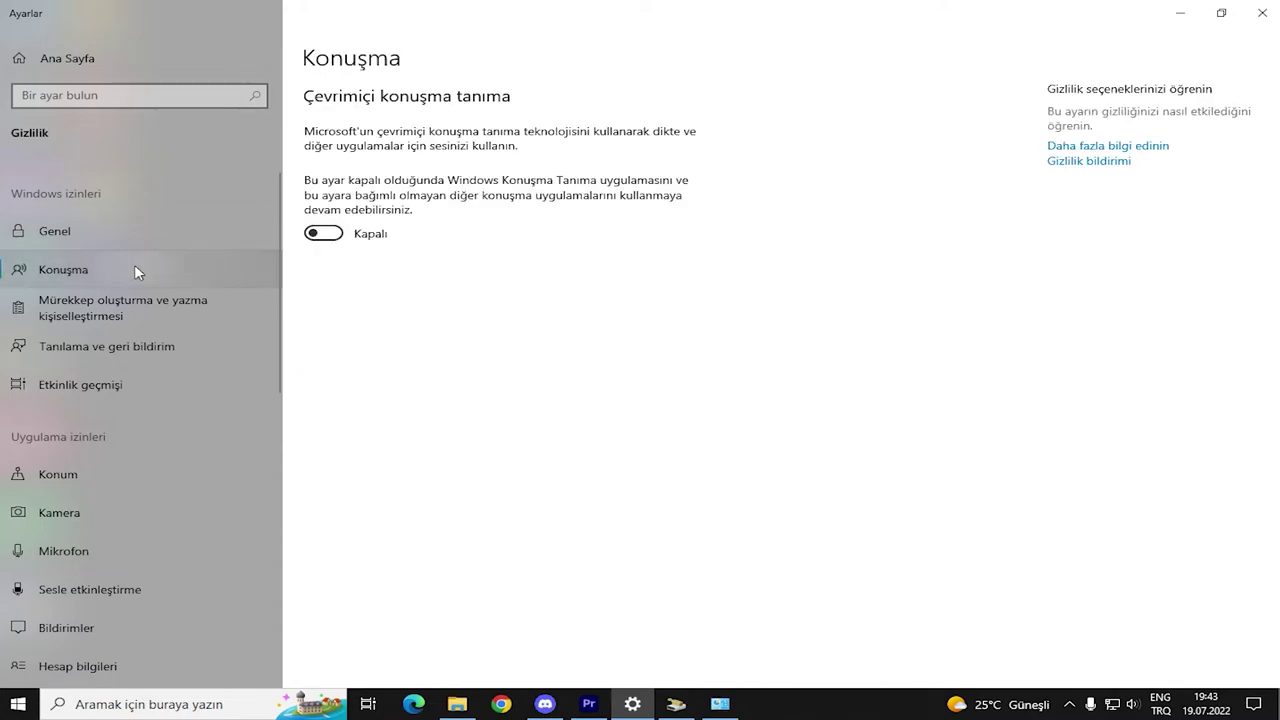
pyautogui.click(178, 300)
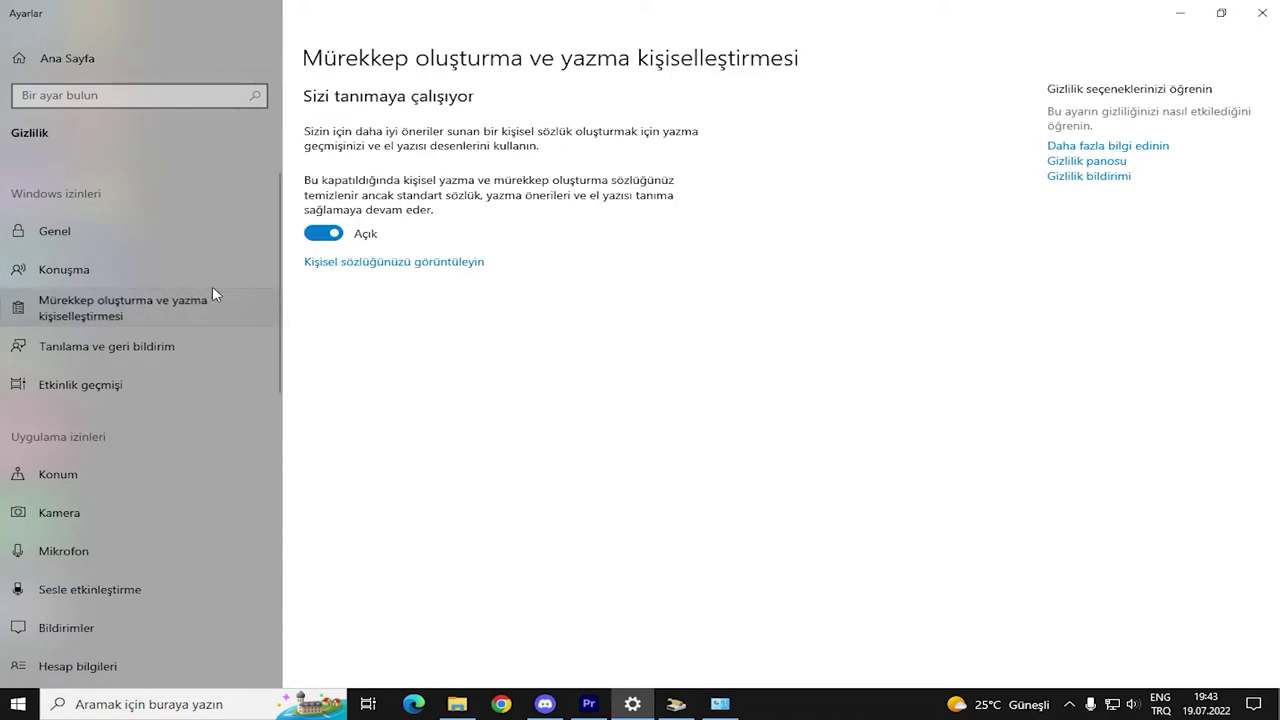
pyautogui.click(336, 233)
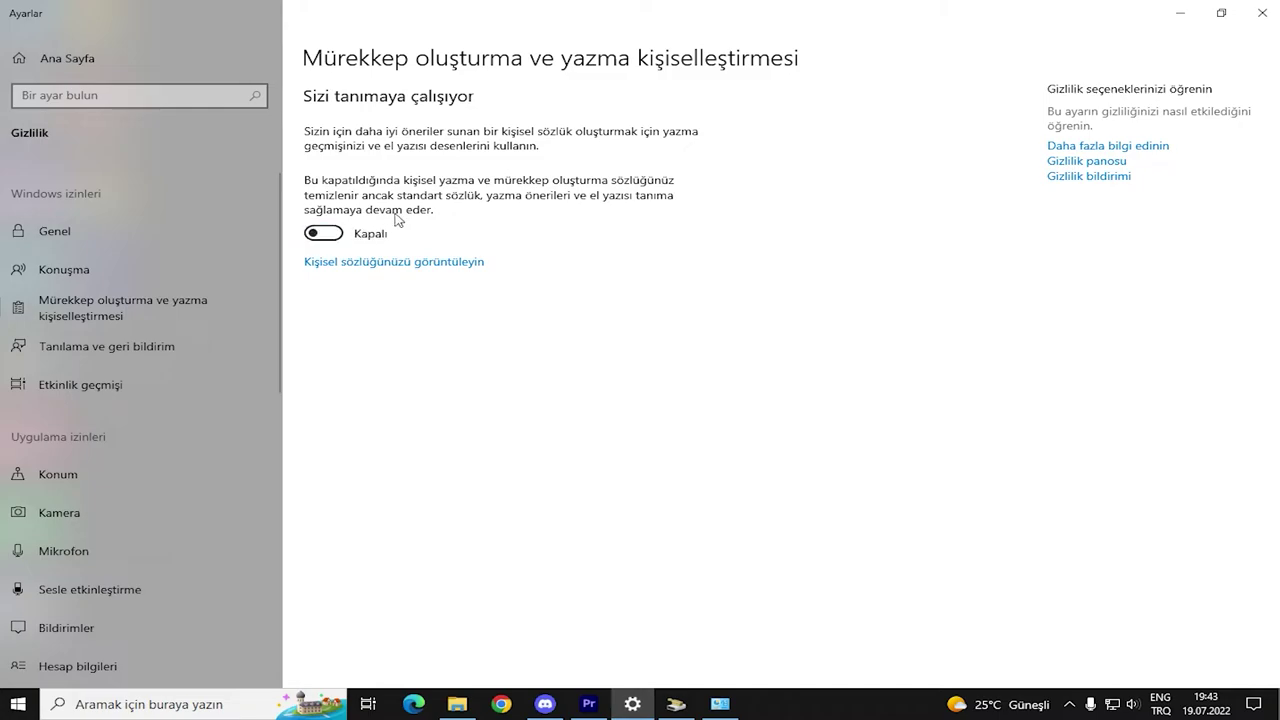
# Set the Windows feedback frequency to Hiçbir zaman on the Tanılama ve geri bildirim page
pyautogui.click(172, 339)
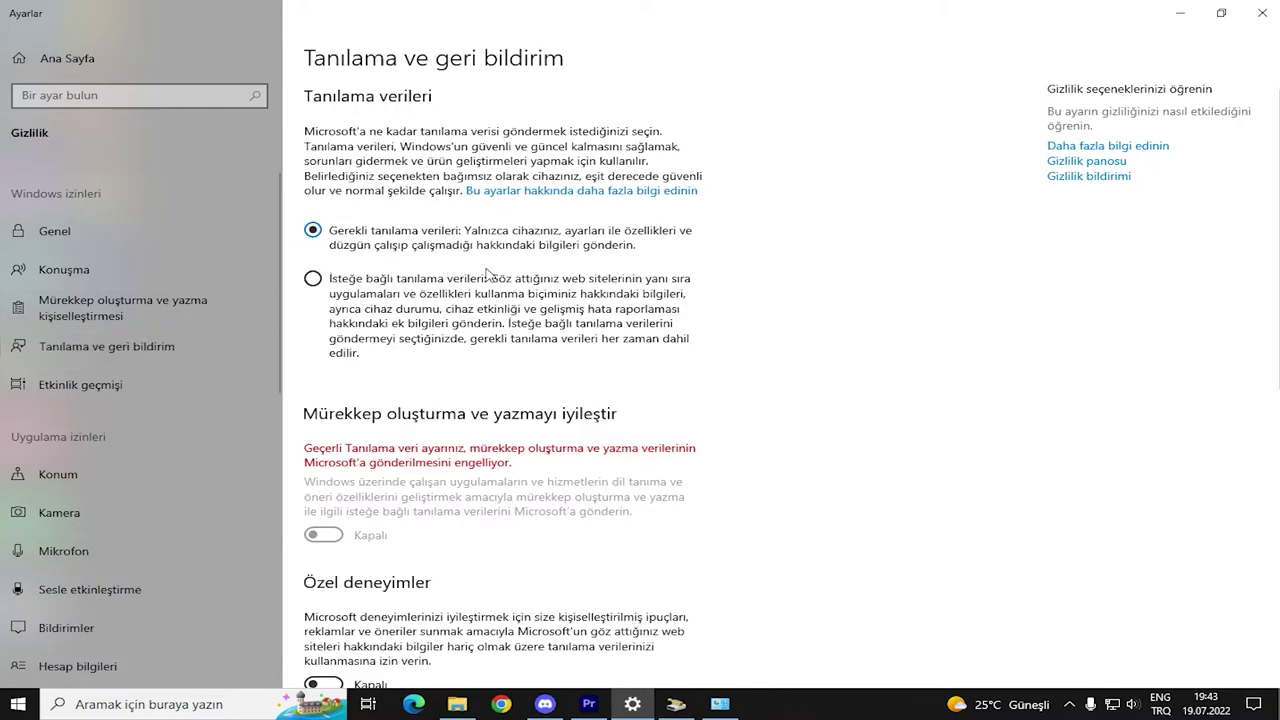
pyautogui.scroll(-5, 610, 268)
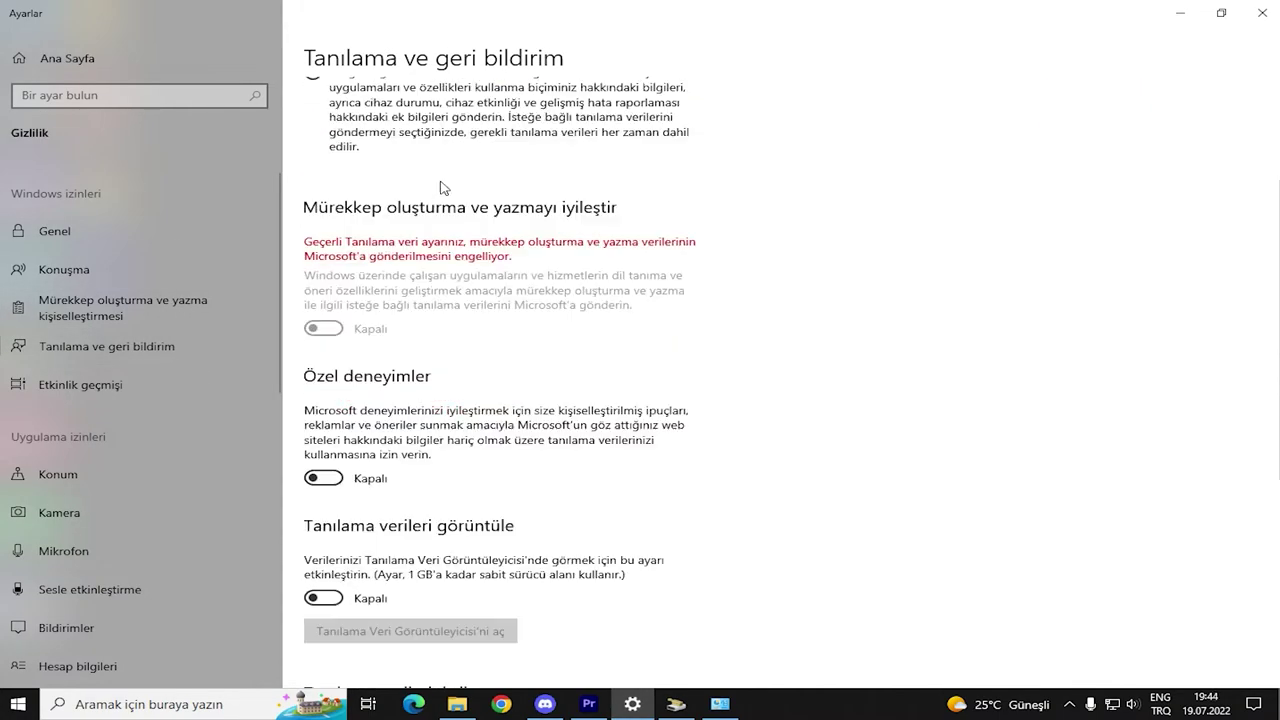
pyautogui.scroll(-3, 344, 225)
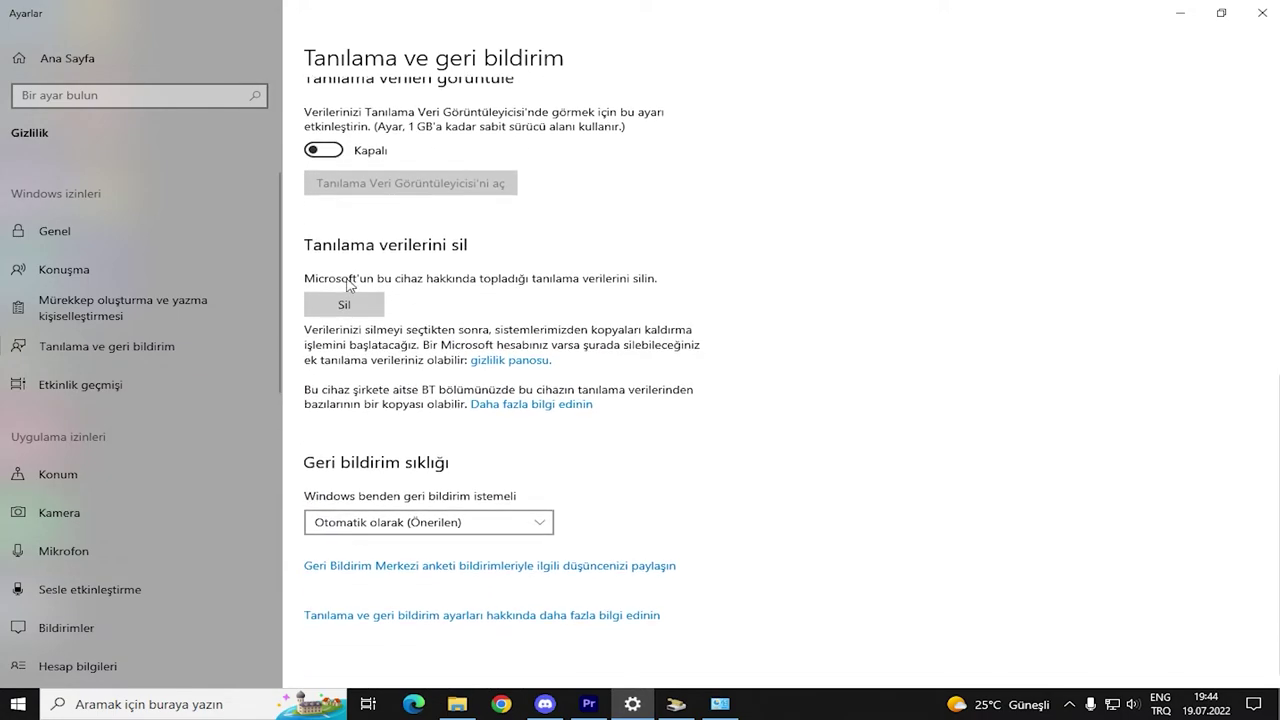
pyautogui.click(470, 519)
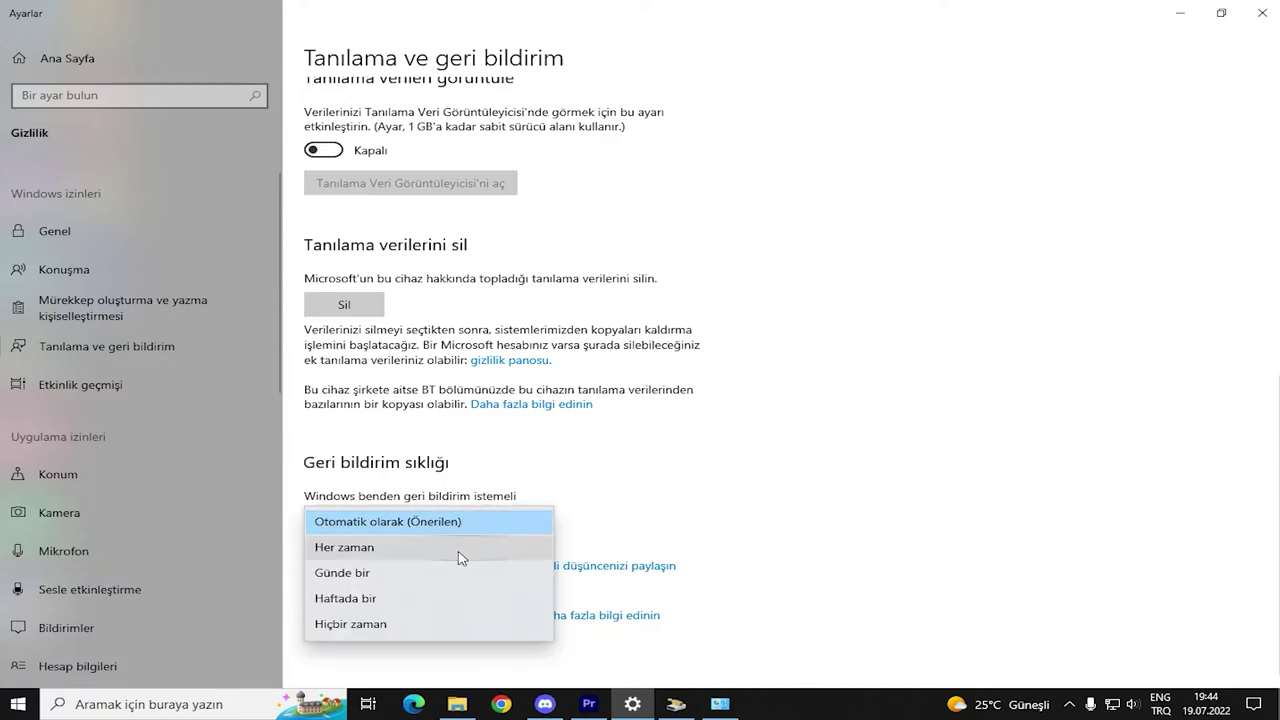
pyautogui.click(400, 625)
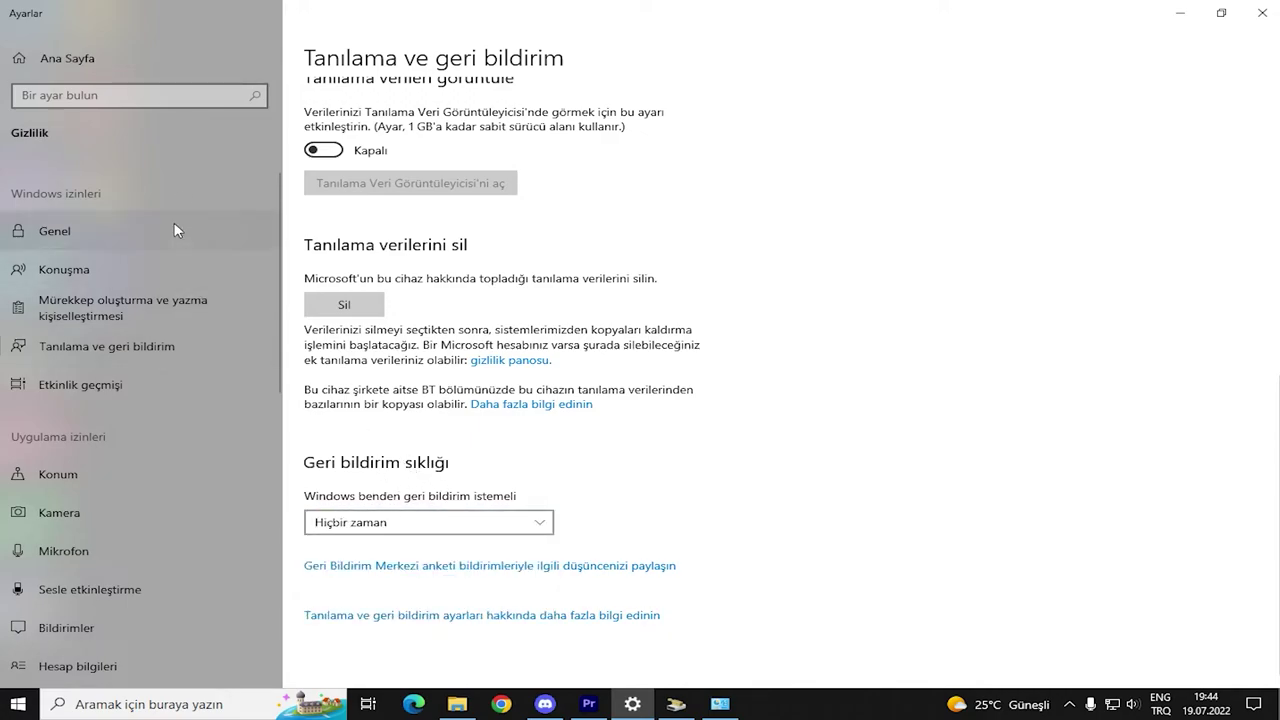
# Review the device location access and app location permissions on the Konum privacy page
pyautogui.click(105, 474)
pyautogui.scroll(-3, 415, 250)
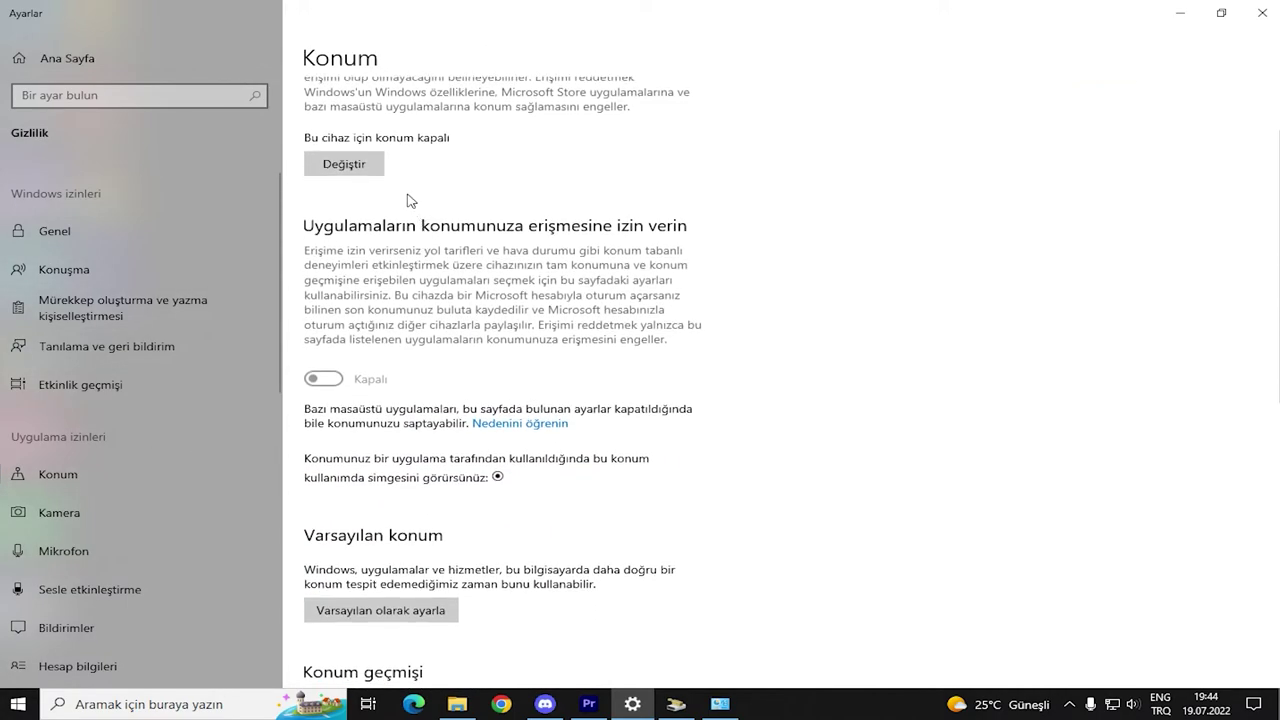
pyautogui.scroll(3, 413, 289)
pyautogui.scroll(-10, 415, 200)
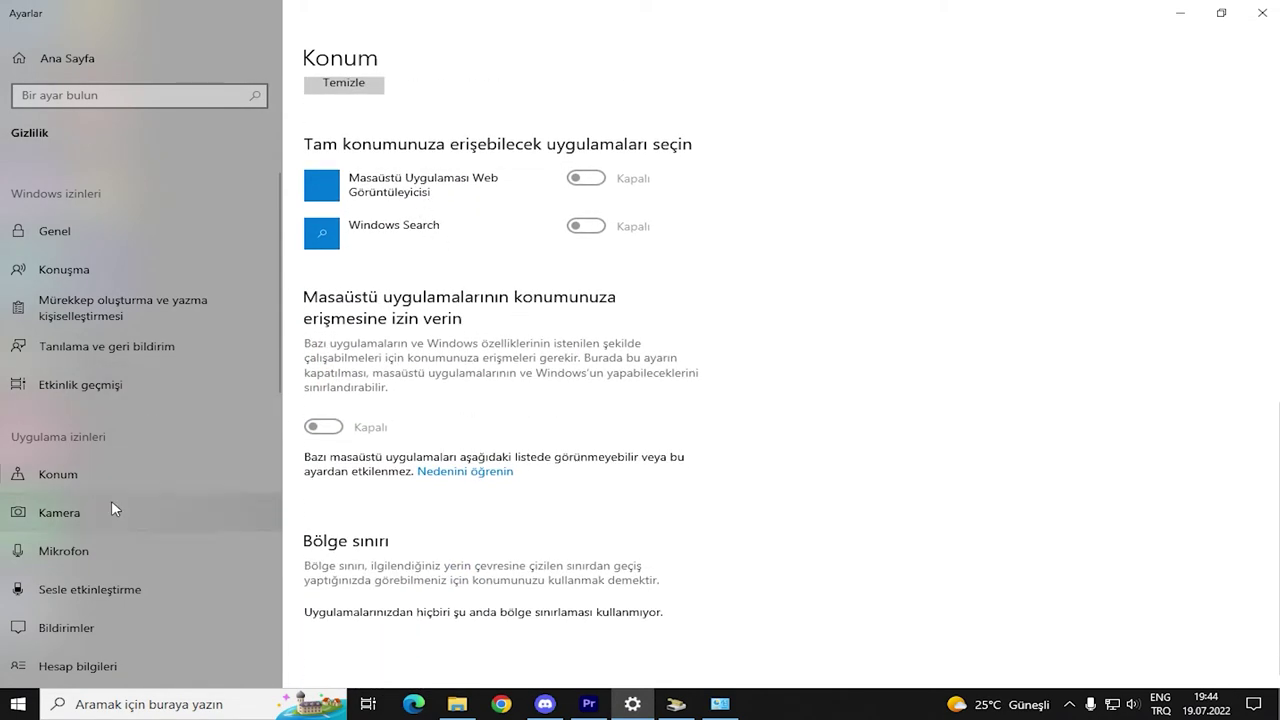
# Turn off permission for apps to run in the background on the Arka plan uygulamaları page
pyautogui.scroll(-5, 114, 503)
pyautogui.click(114, 448)
pyautogui.click(137, 371)
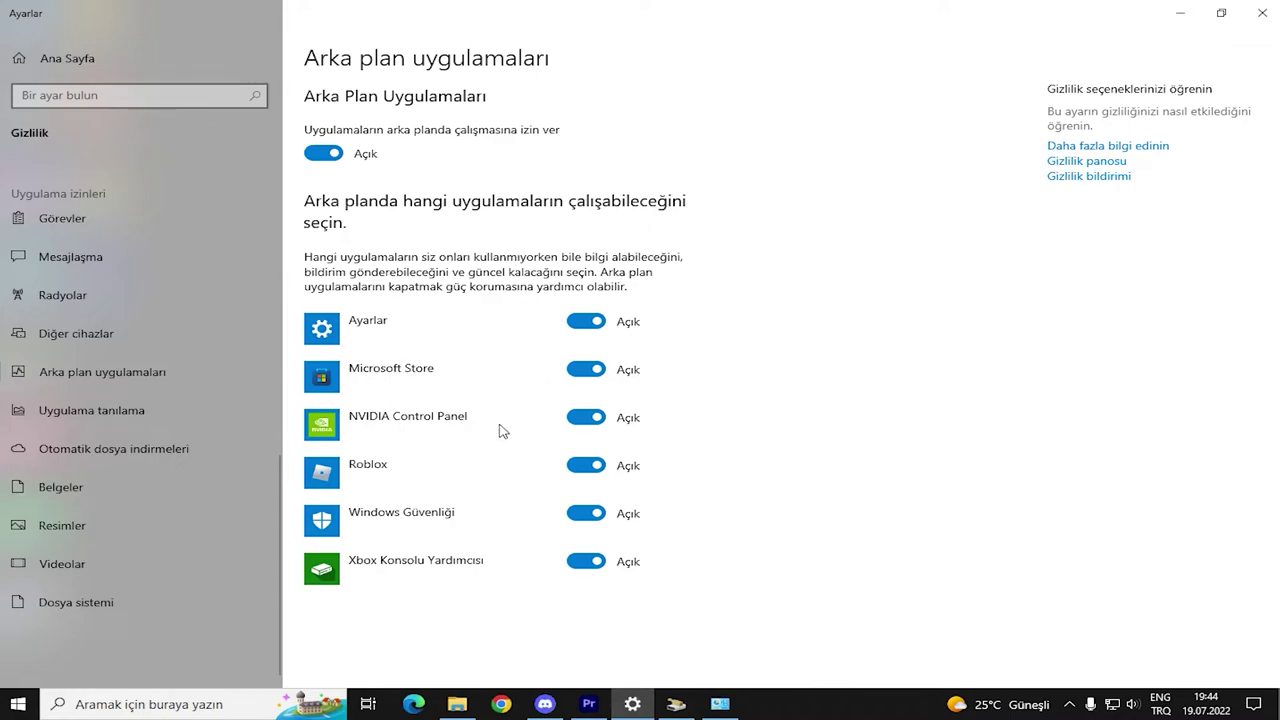
pyautogui.click(338, 156)
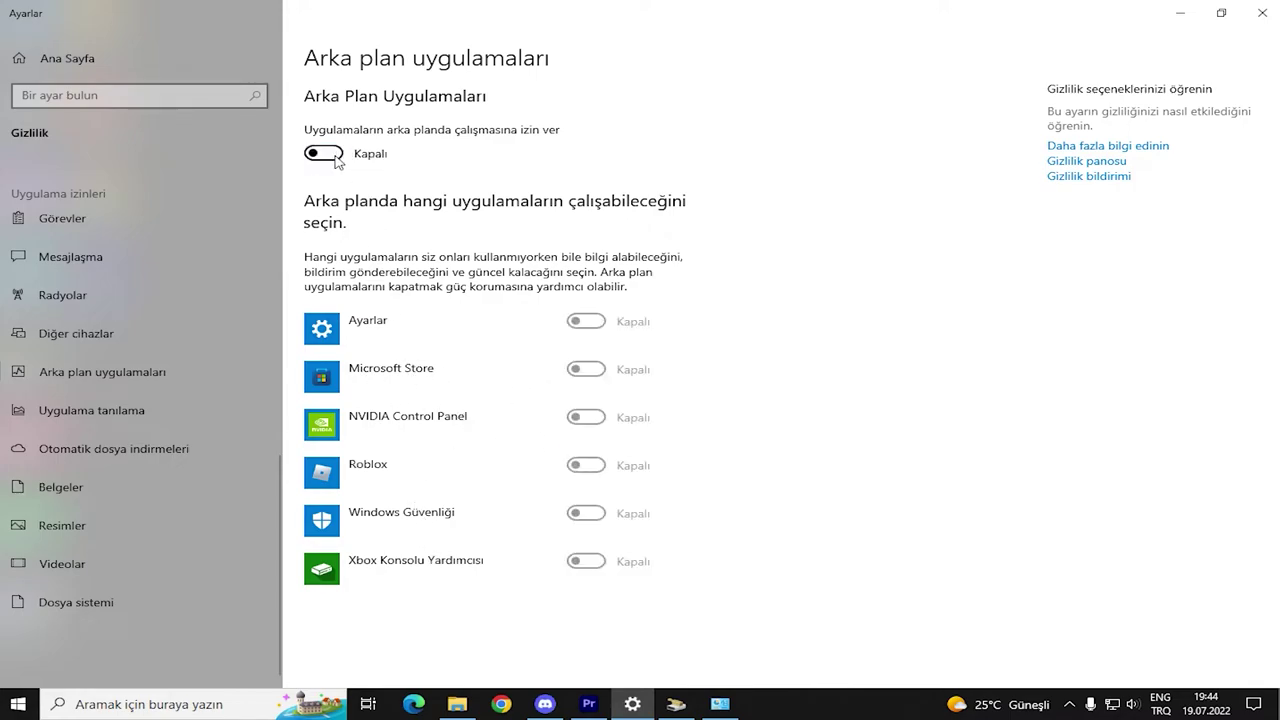
# Look at the Uygulama tanılama and Dosya sistemi privacy pages, and close Ayarlar
pyautogui.click(130, 412)
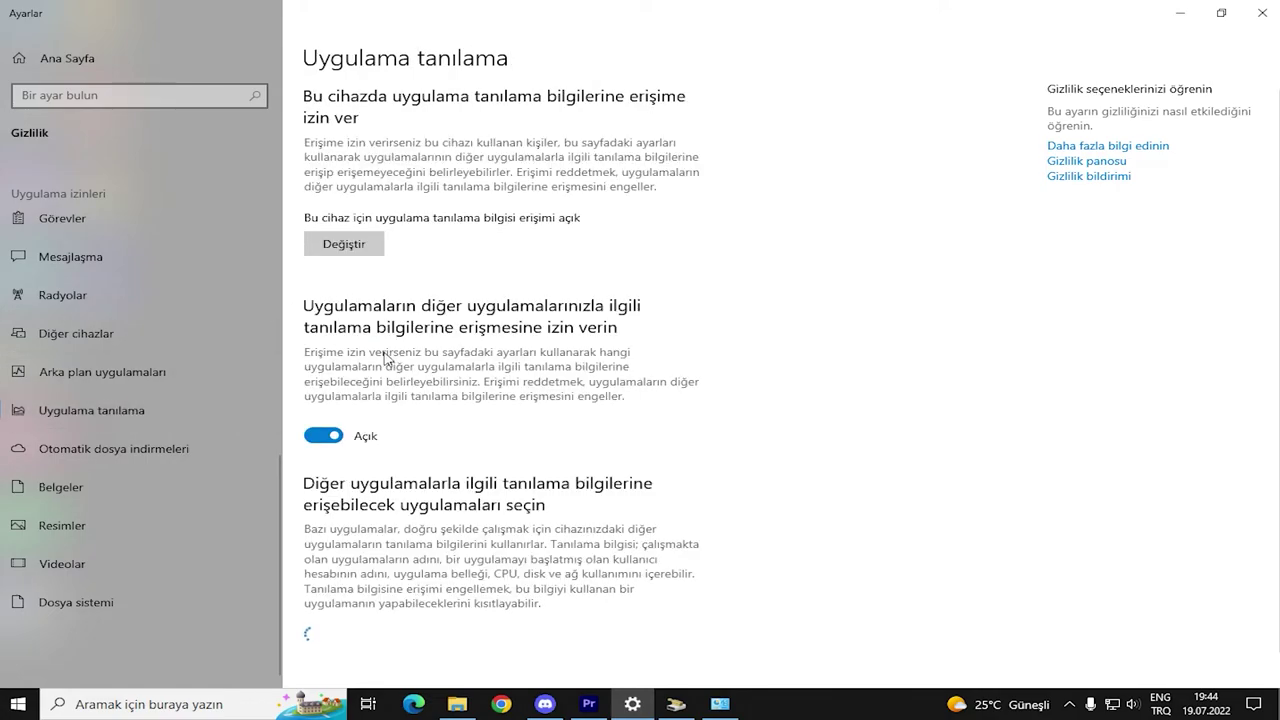
pyautogui.click(350, 440)
pyautogui.scroll(-1, 449, 334)
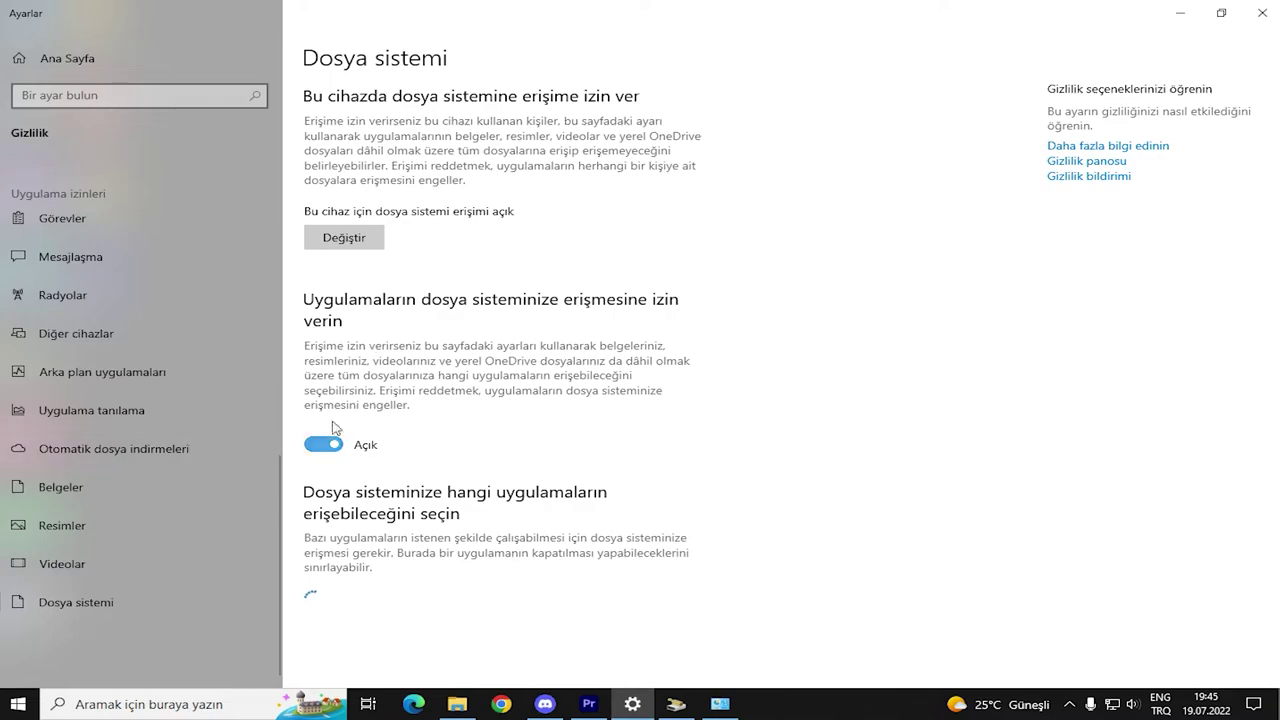
pyautogui.click(1257, 24)
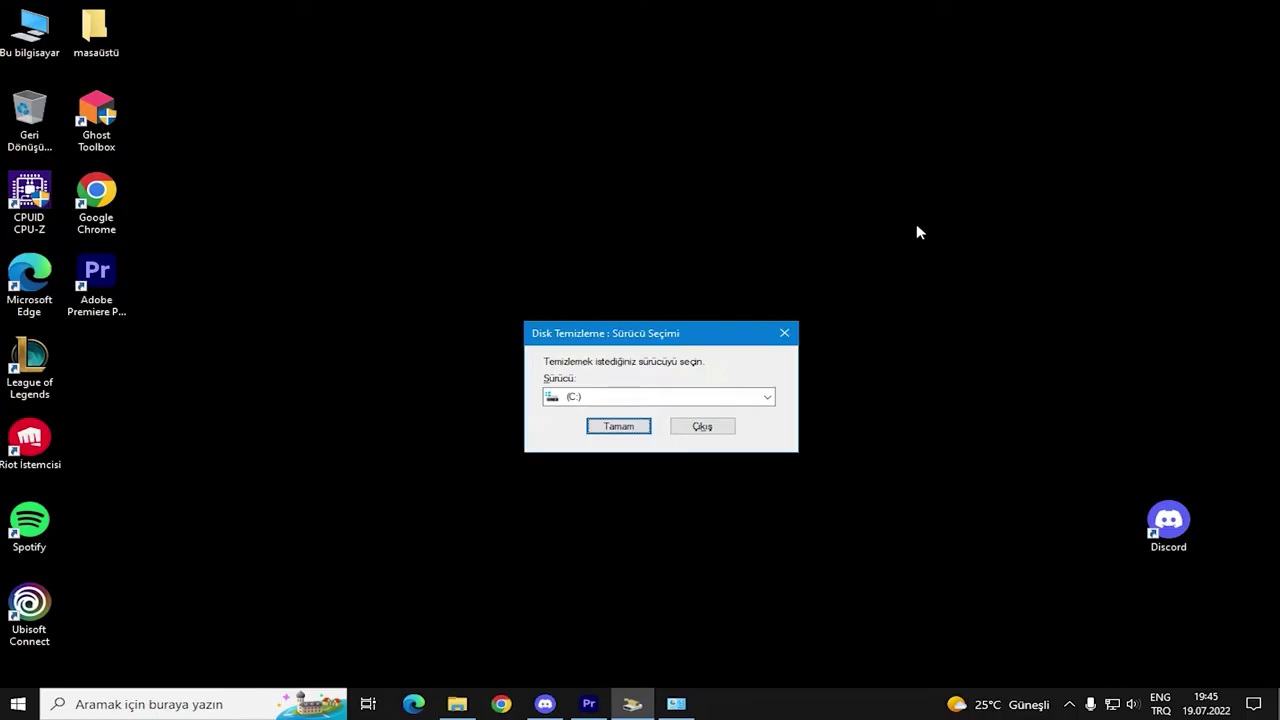
# Bring up the Güç Seçenekleri window, and search Windows for "güç" to open Güç planı seçin
pyautogui.click(676, 704)
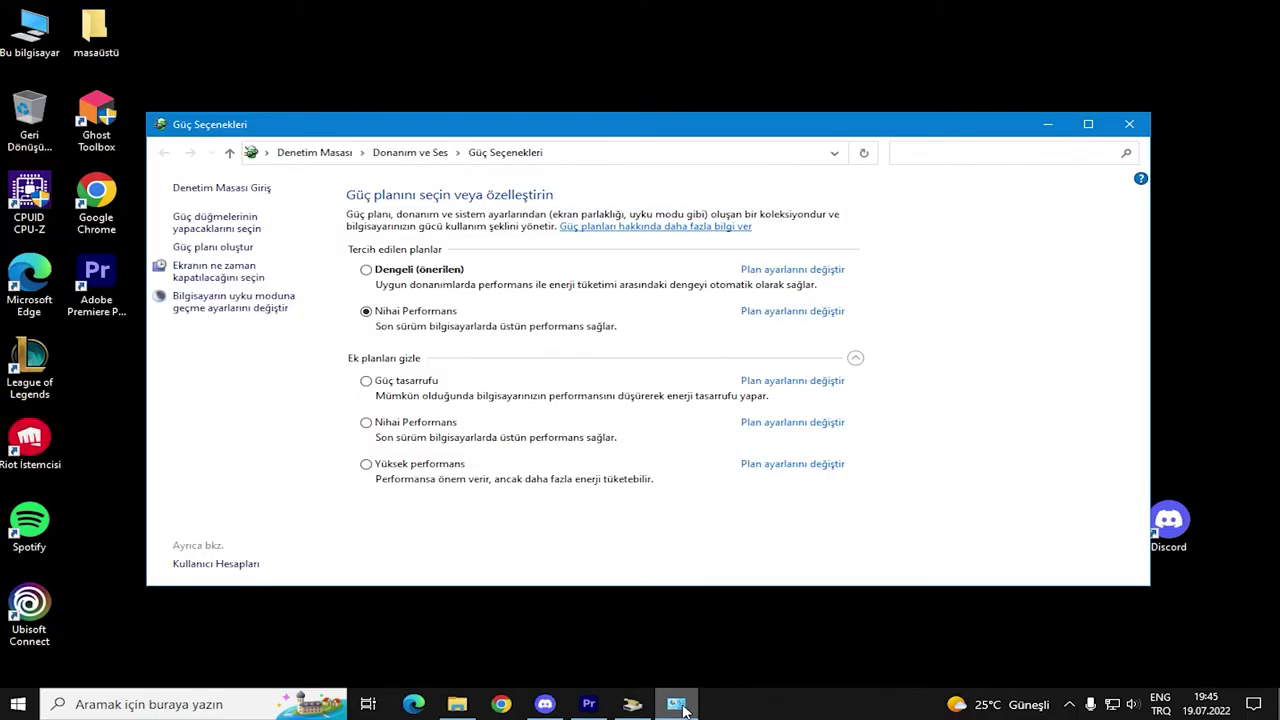
pyautogui.moveTo(477, 120); pyautogui.dragTo(497, 110)
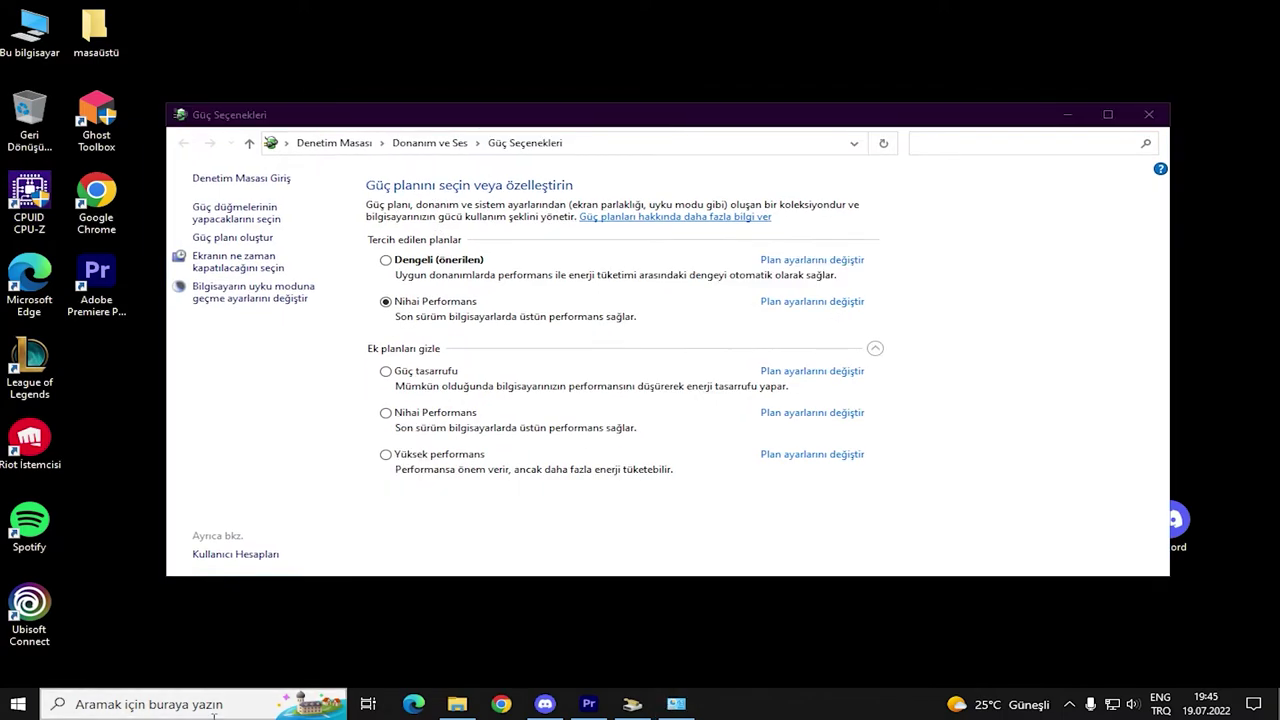
pyautogui.click(205, 704)
pyautogui.write('güç')
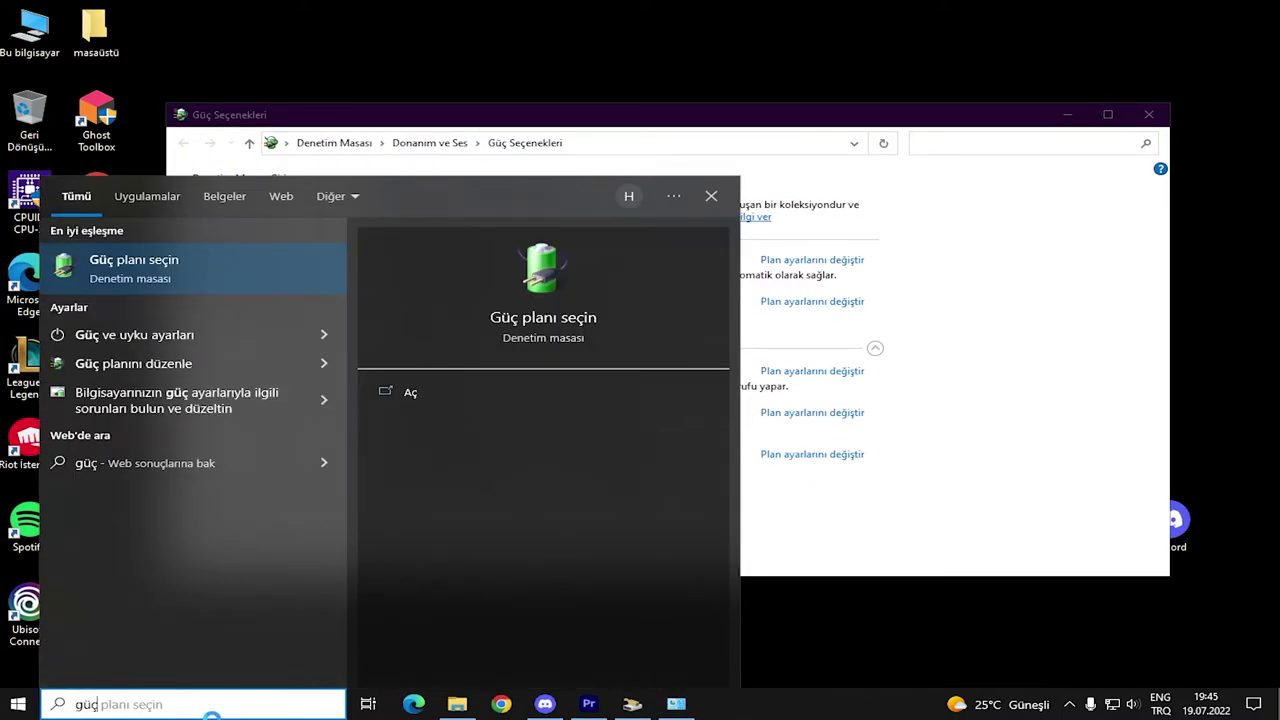
pyautogui.press('Return')
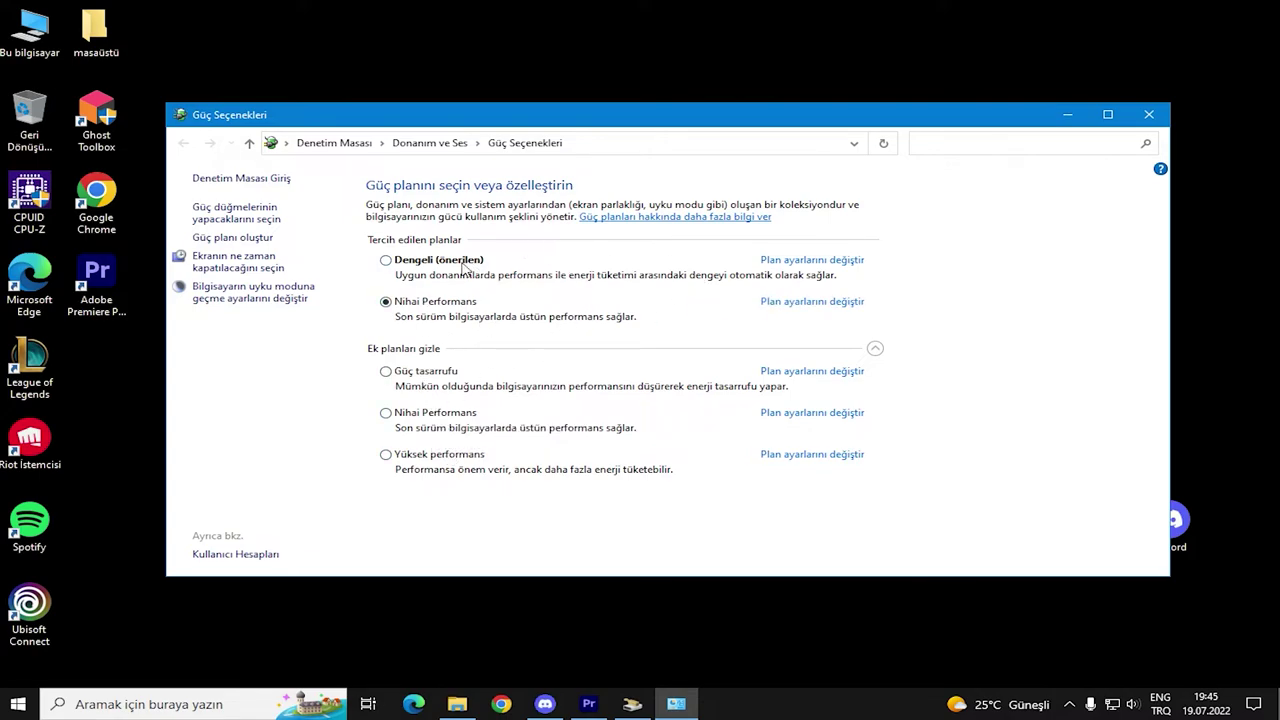
# Open the advanced power settings of the active Nihai Performans plan and examine the desktop background slideshow setting
pyautogui.click(813, 303)
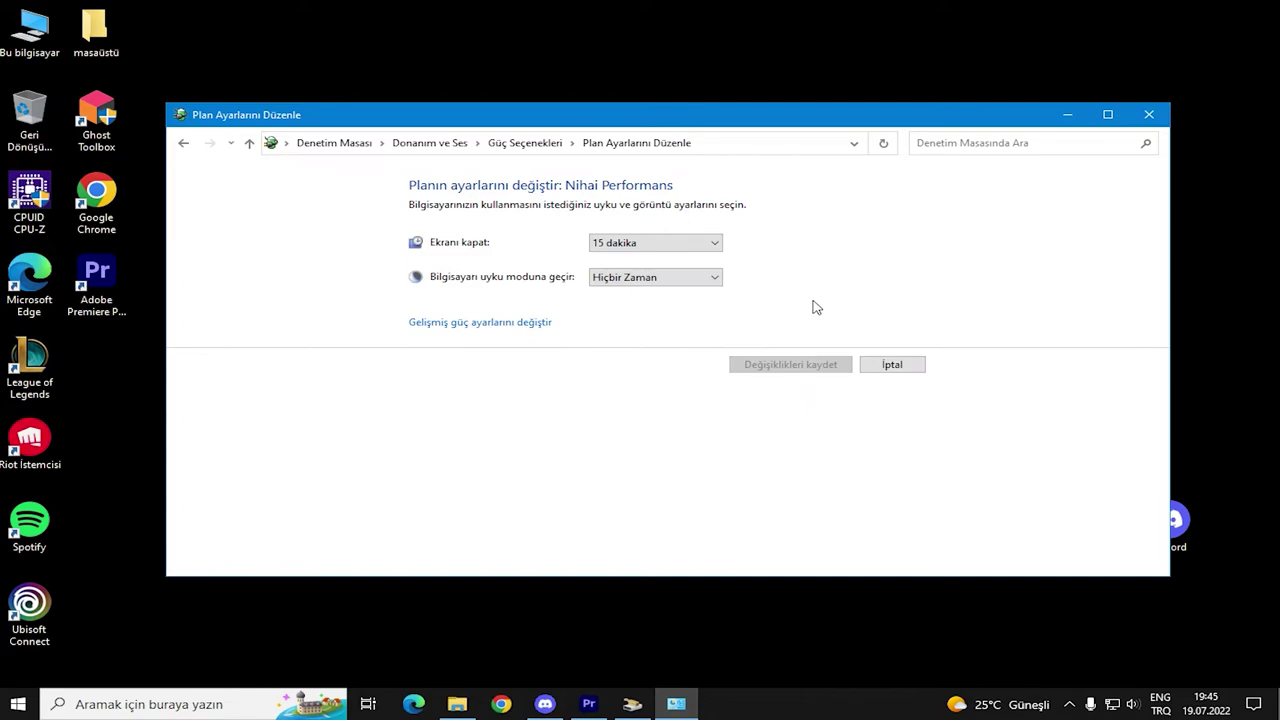
pyautogui.click(505, 325)
pyautogui.click(201, 327)
pyautogui.click(217, 341)
pyautogui.scroll(-1, 263, 352)
pyautogui.click(201, 327)
pyautogui.click(217, 341)
pyautogui.scroll(-1, 250, 340)
pyautogui.click(295, 314)
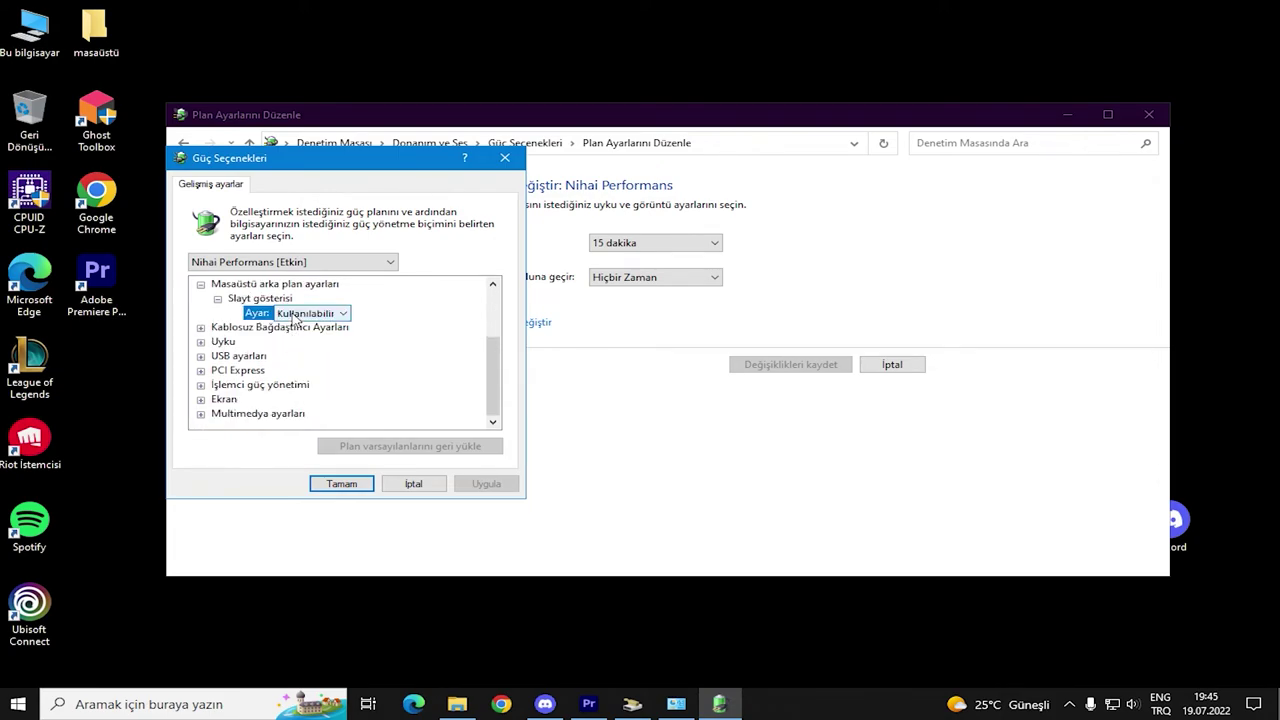
# Examine the plan's wireless adapter, Uyku and USB selective suspend settings
pyautogui.doubleClick(290, 328)
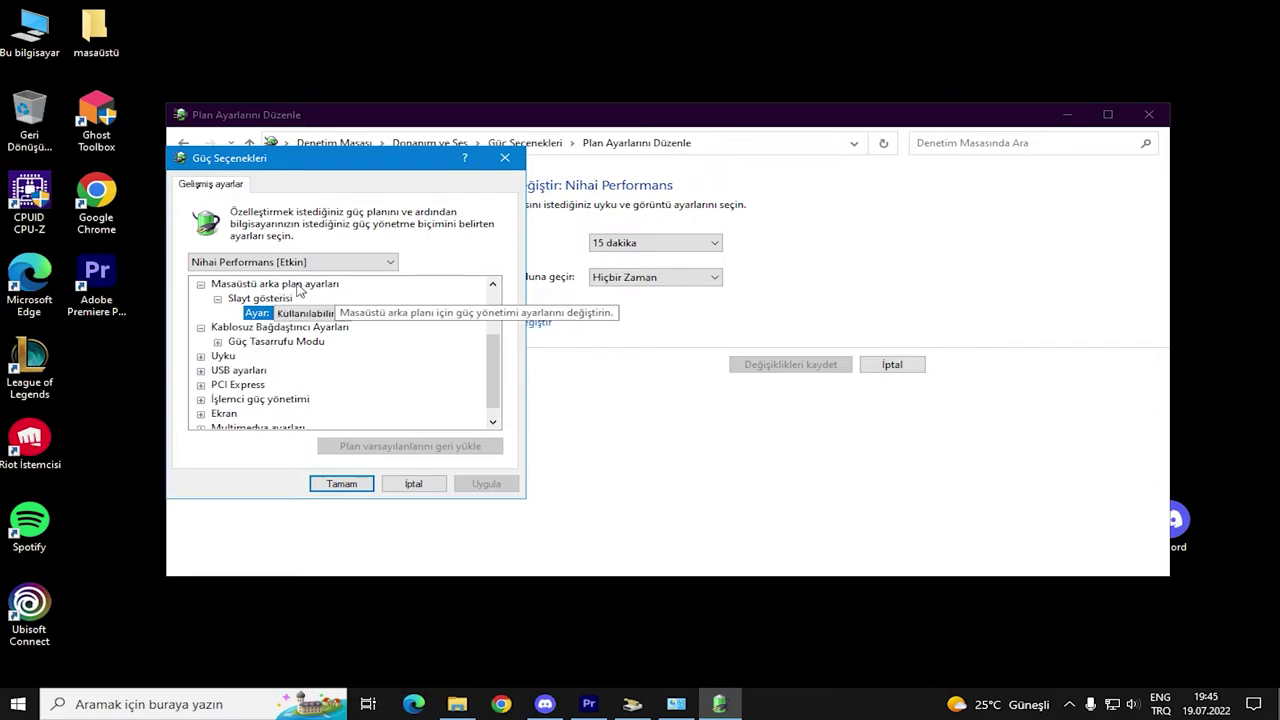
pyautogui.doubleClick(295, 341)
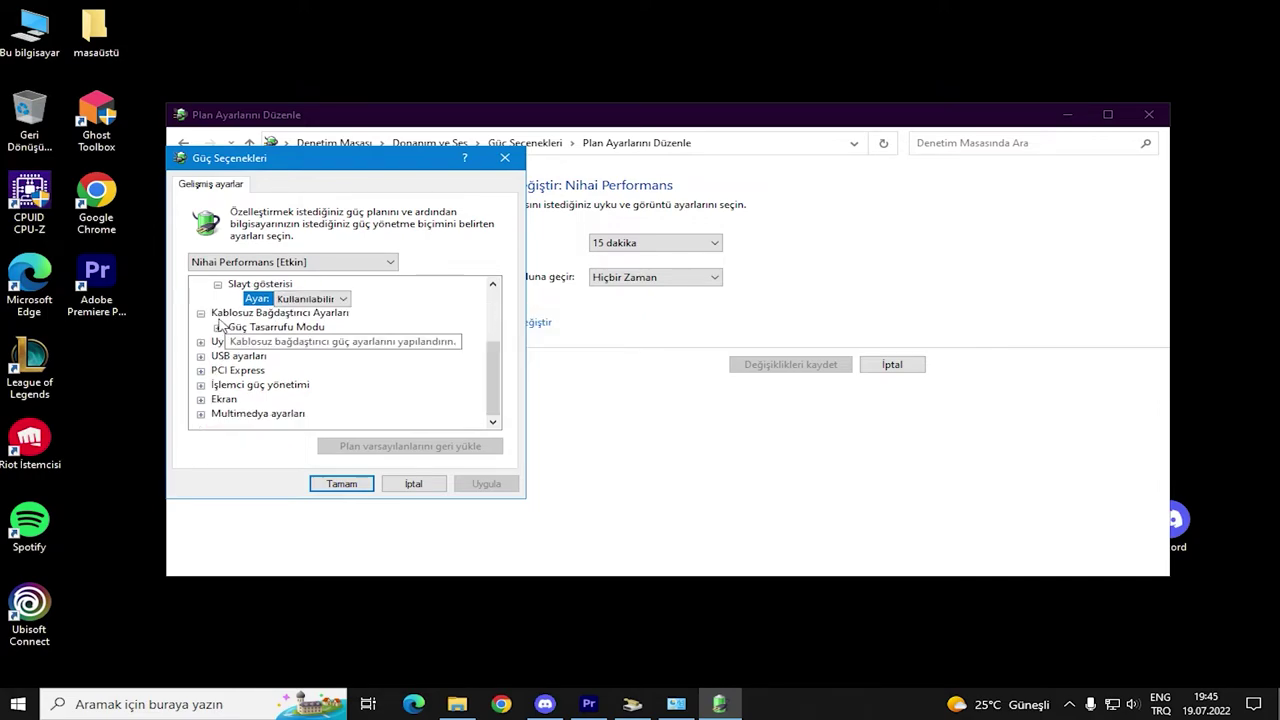
pyautogui.click(202, 356)
pyautogui.scroll(-1, 210, 366)
pyautogui.click(217, 327)
pyautogui.click(217, 356)
pyautogui.scroll(-1, 205, 357)
pyautogui.click(200, 356)
pyautogui.click(217, 370)
pyautogui.scroll(-1, 240, 368)
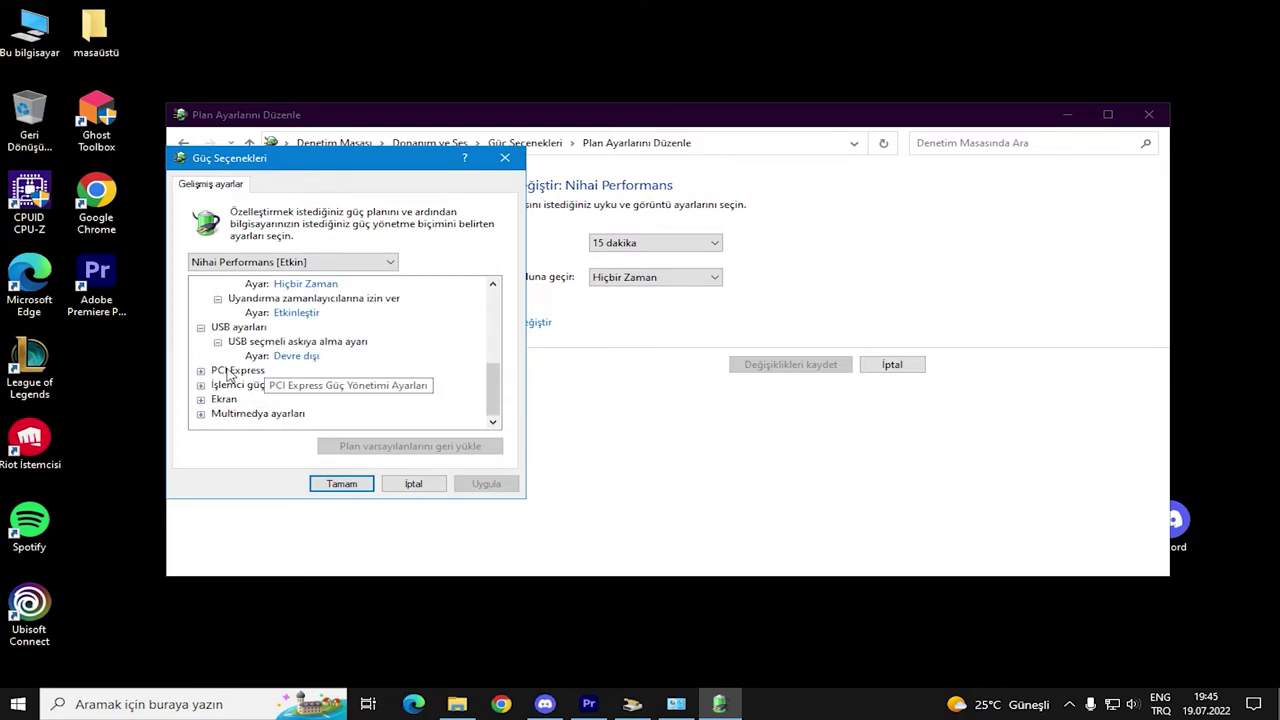
# Examine the PCI Express link state setting and the minimum, cooling and maximum options under İşlemci güç yönetimi
pyautogui.click(201, 370)
pyautogui.click(217, 384)
pyautogui.scroll(-1, 216, 384)
pyautogui.click(201, 384)
pyautogui.scroll(-1, 210, 384)
pyautogui.click(217, 356)
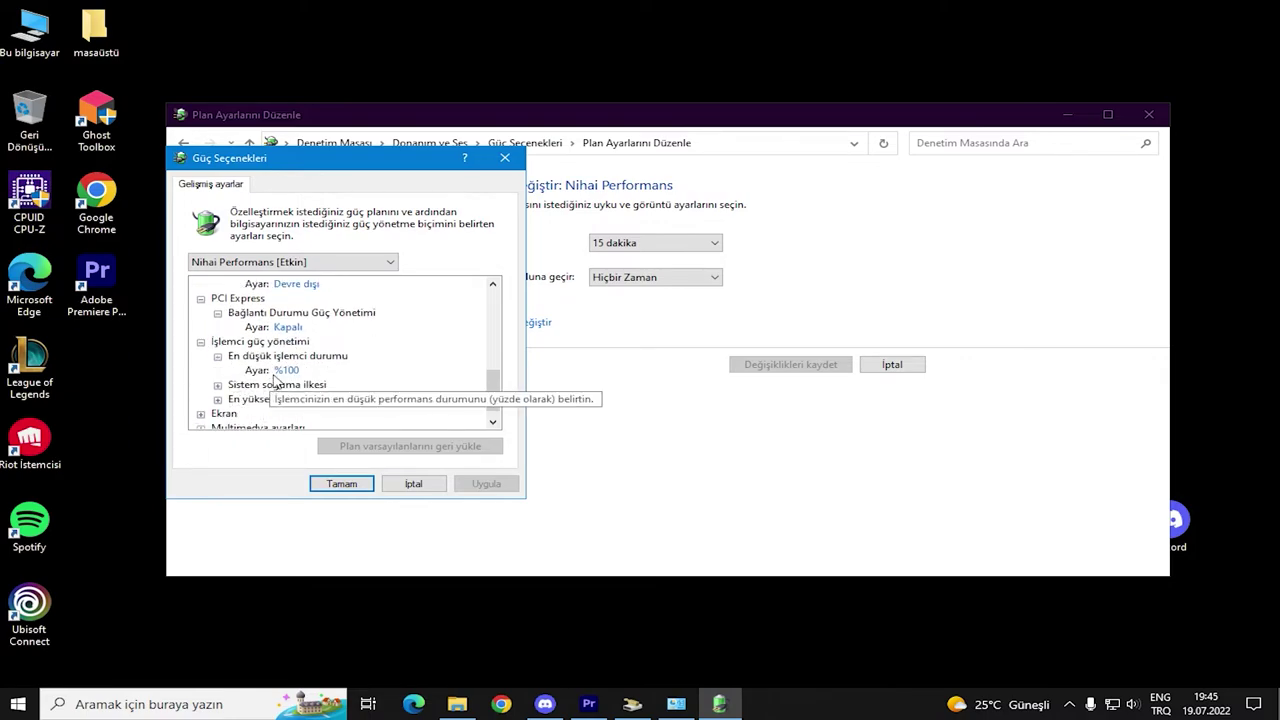
pyautogui.click(217, 384)
pyautogui.scroll(-1, 217, 384)
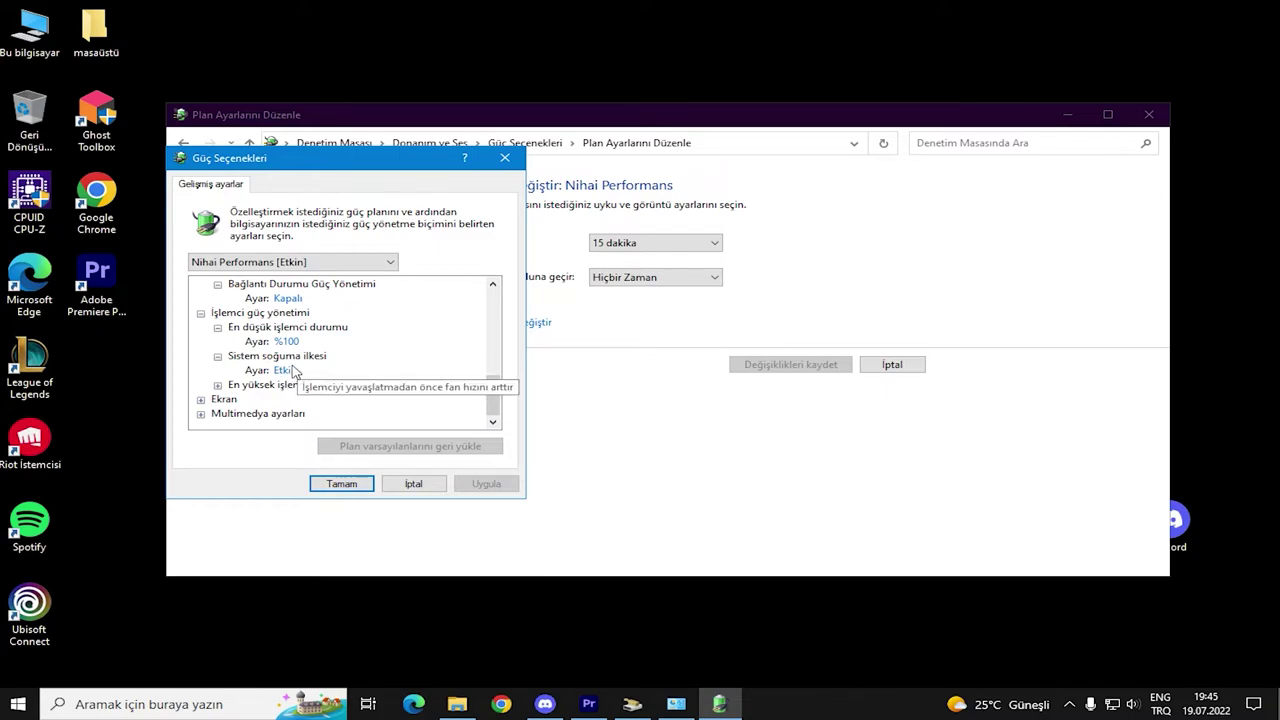
pyautogui.click(217, 384)
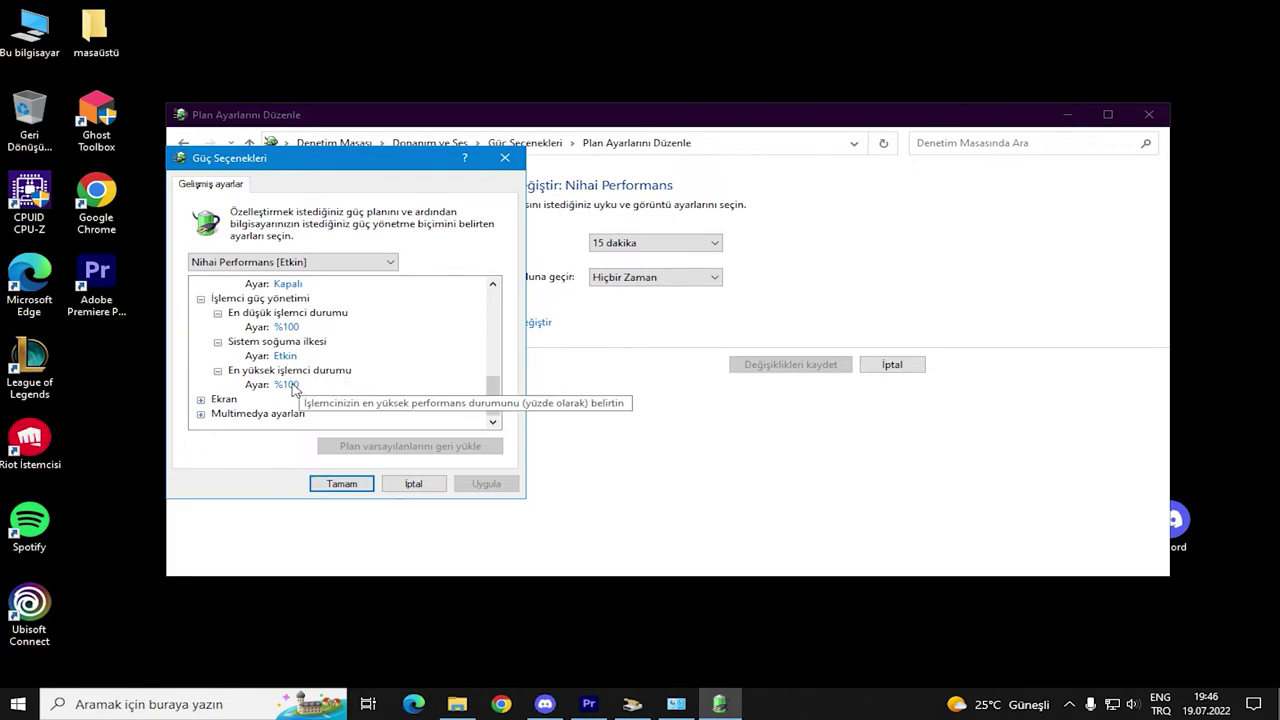
# Examine the display turn-off delay under Ekran and the sharing and video playback options under Multimedya ayarları
pyautogui.doubleClick(228, 399)
pyautogui.click(218, 399)
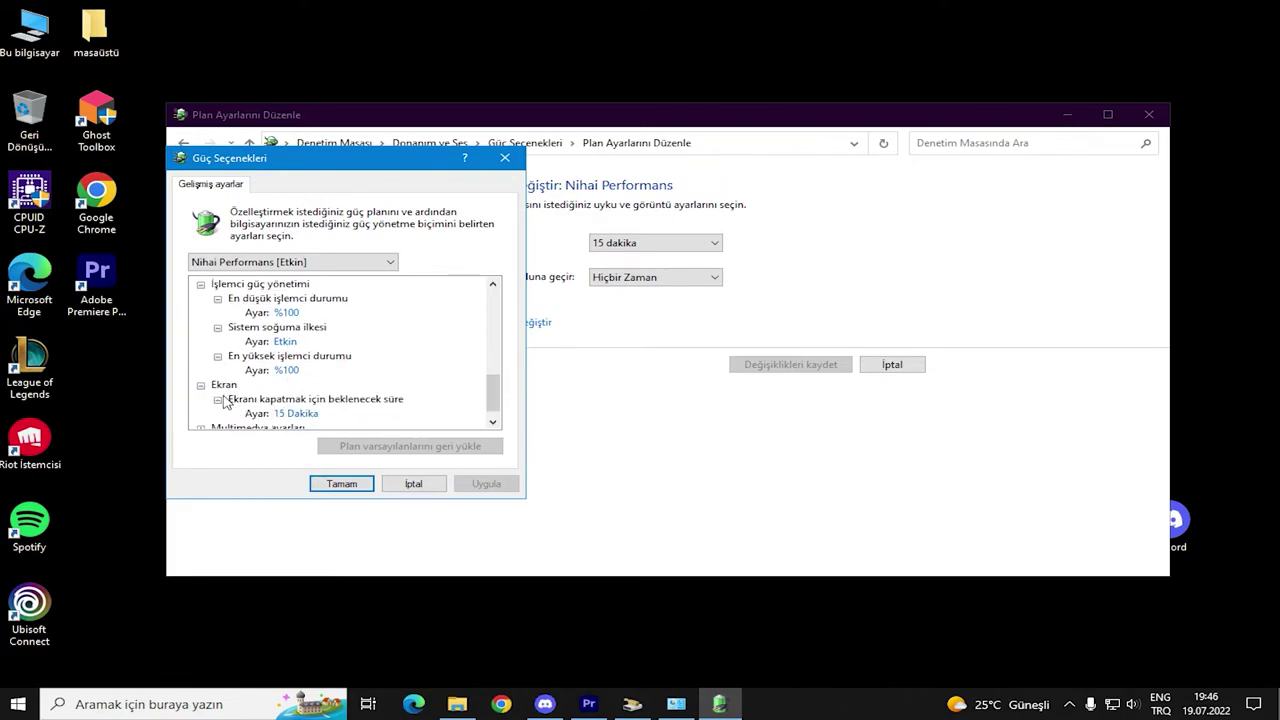
pyautogui.click(201, 413)
pyautogui.click(295, 356)
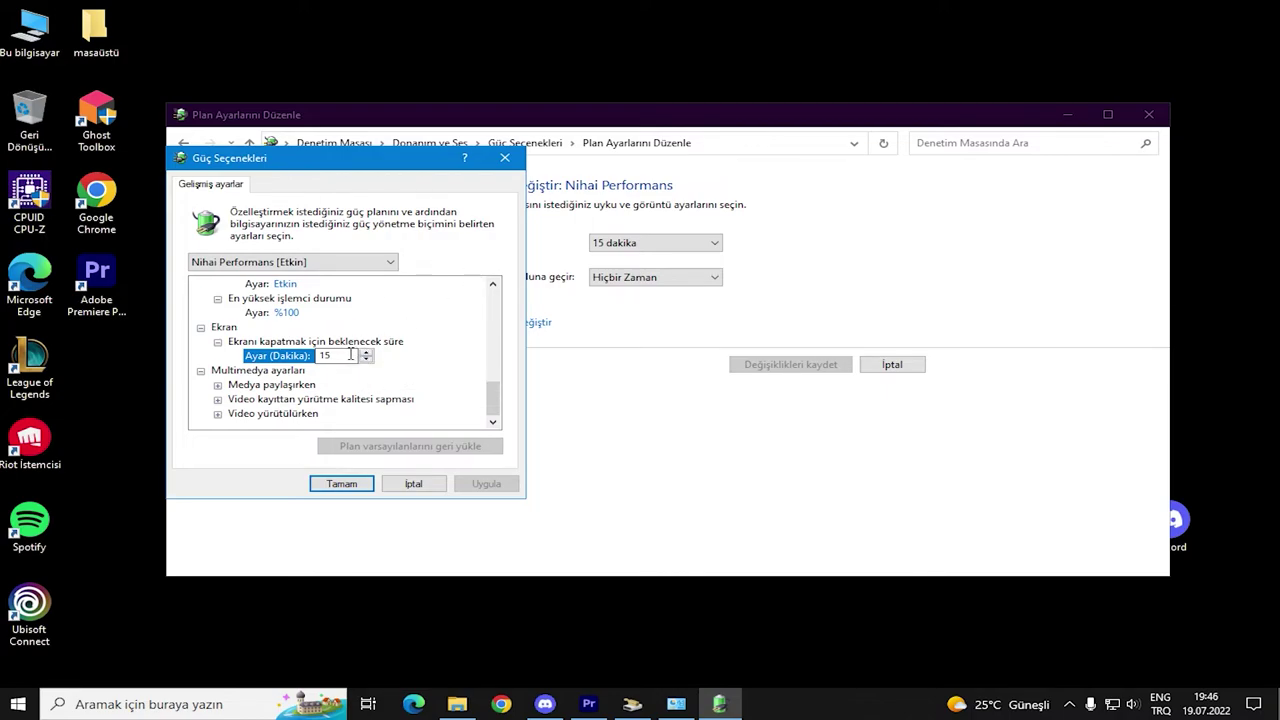
pyautogui.click(218, 384)
pyautogui.click(218, 413)
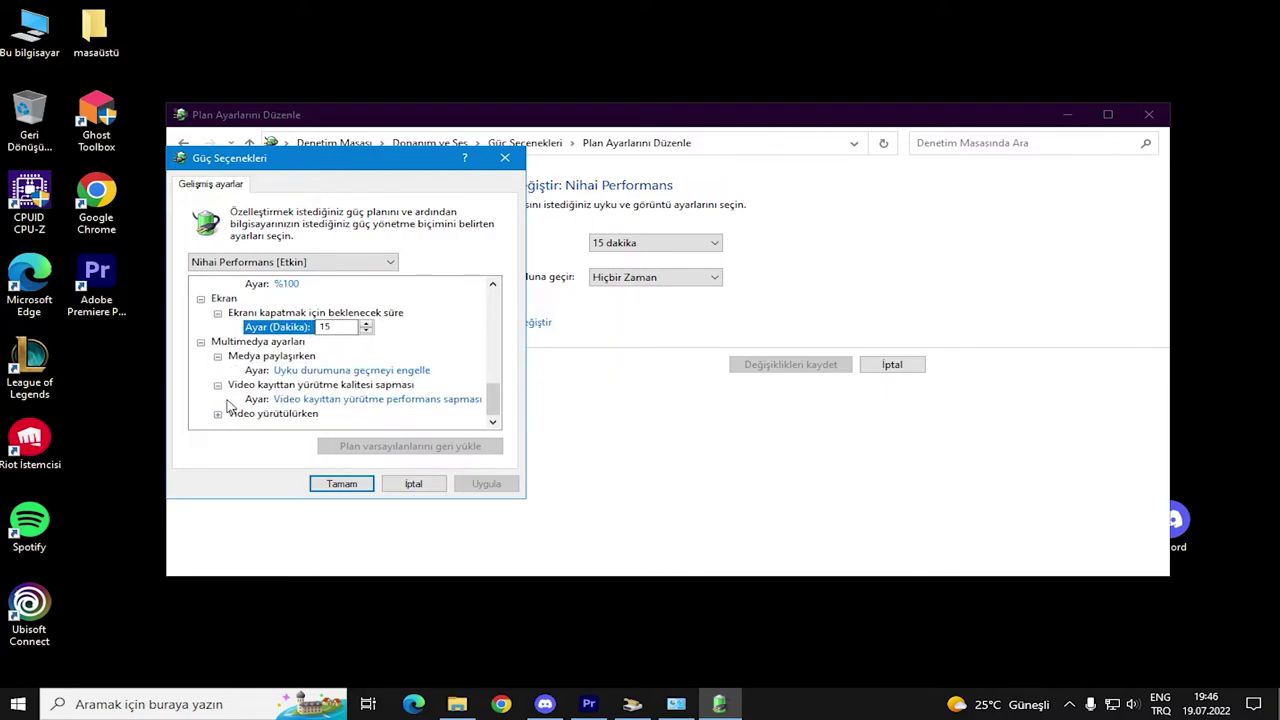
pyautogui.click(218, 413)
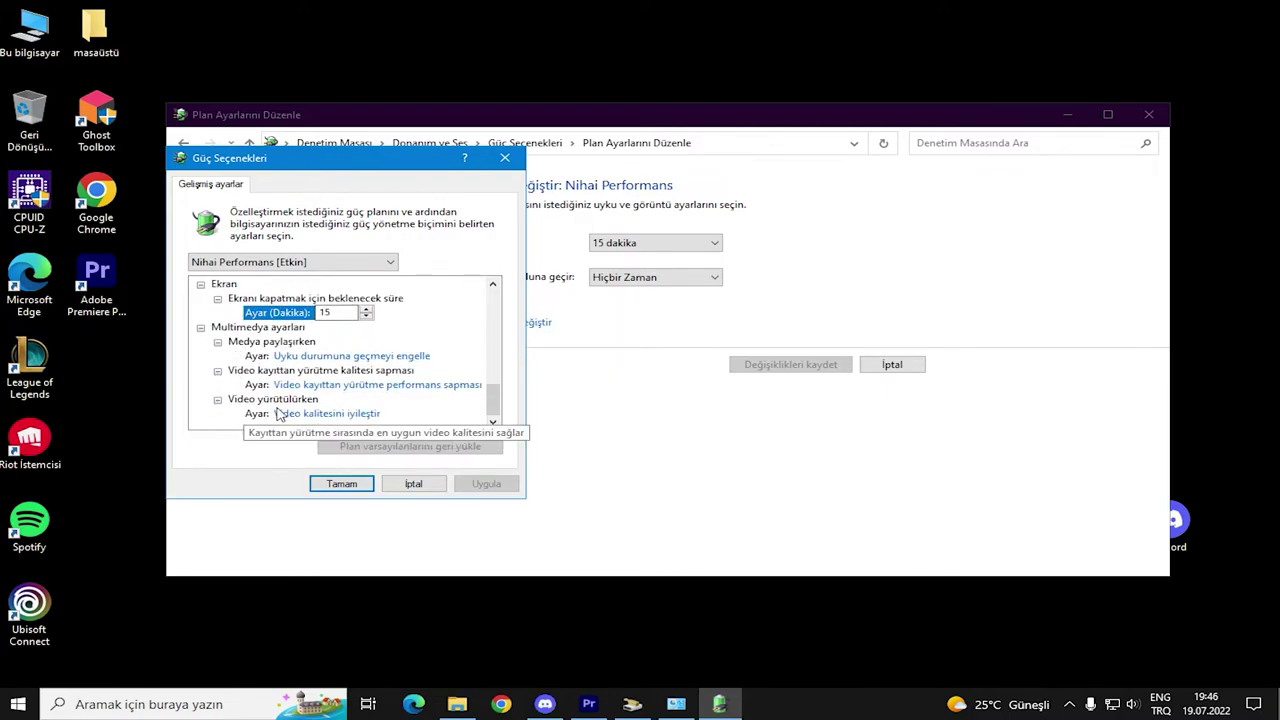
pyautogui.click(370, 415)
# Accept the advanced power settings, and close the power plan window and the Disk Temizleme drive selection dialog
pyautogui.click(341, 483)
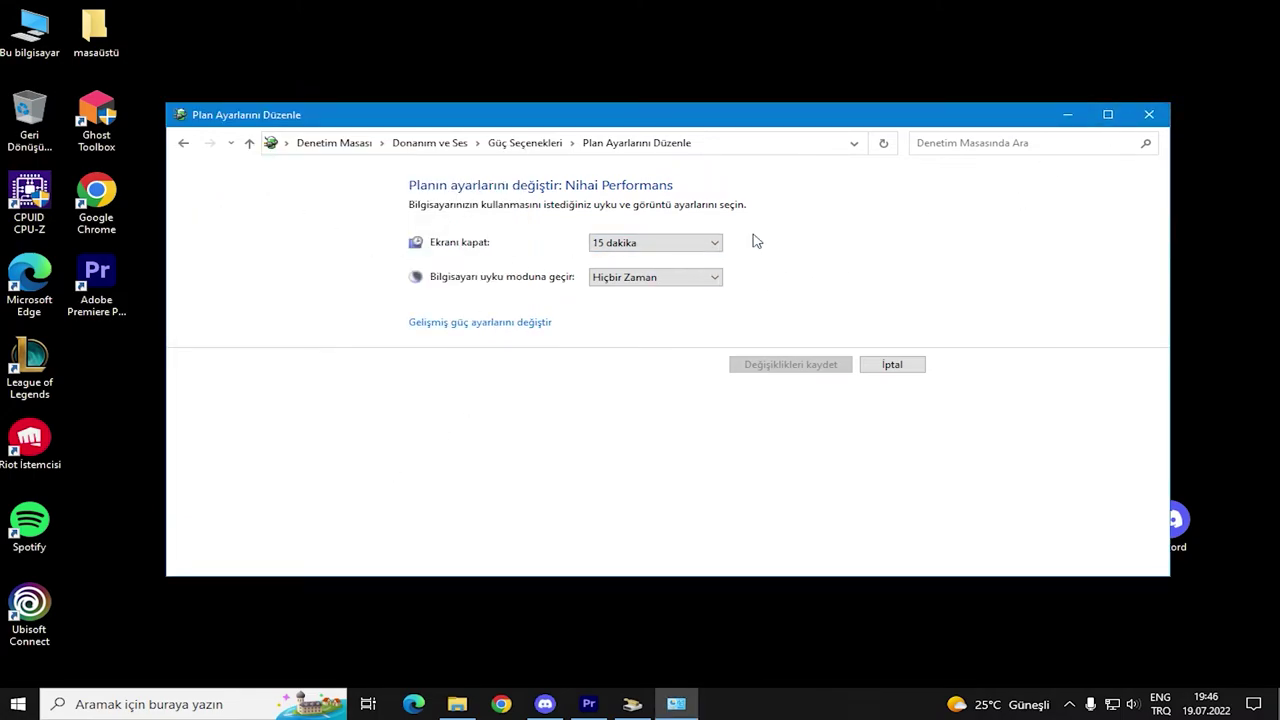
pyautogui.hotkey('alt', 'Left')
pyautogui.click(1148, 114)
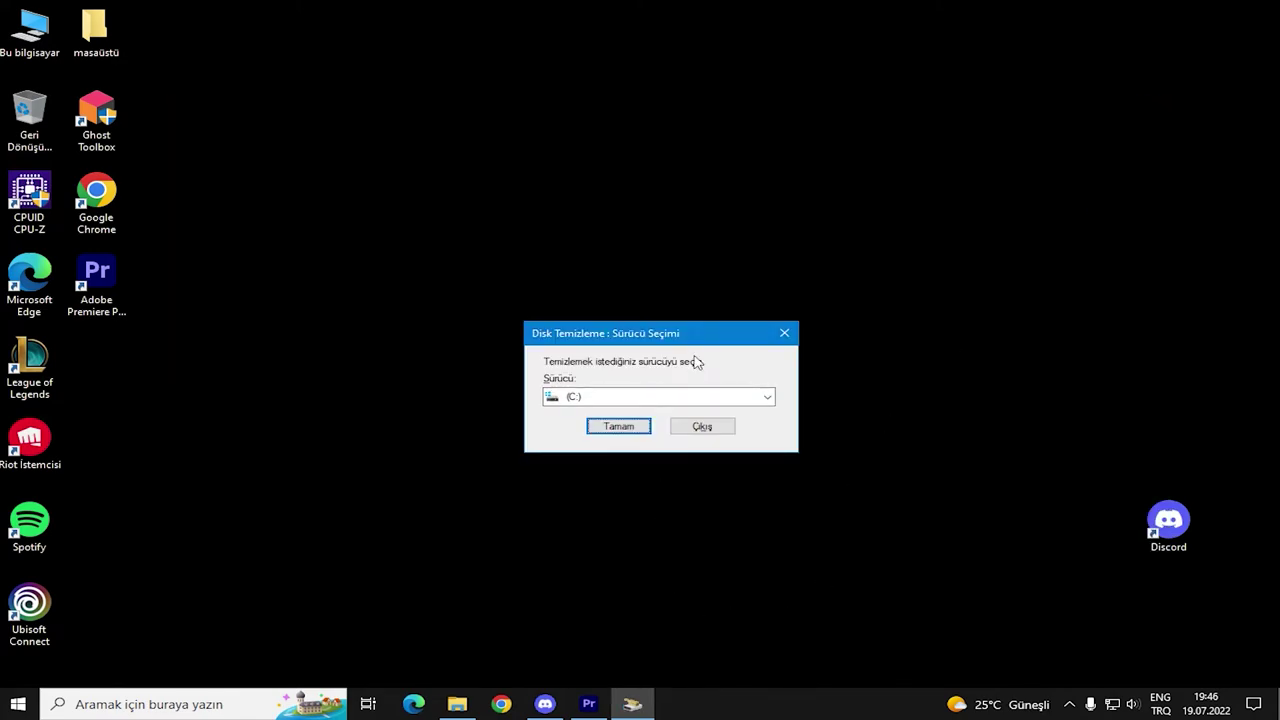
pyautogui.click(776, 336)
# Search for disk temizleme, open Disk Temizleme and choose drive C: for scanning
pyautogui.click(214, 704)
pyautogui.write('disk')
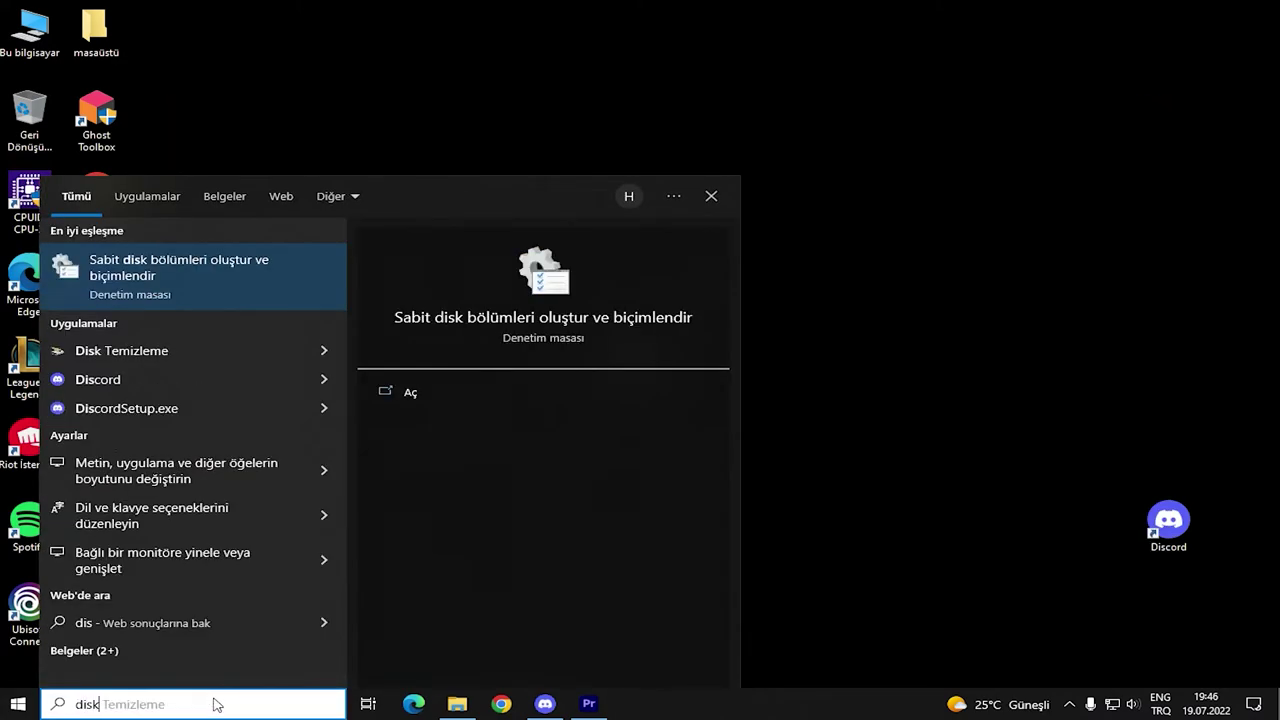
pyautogui.write(' temizleme')
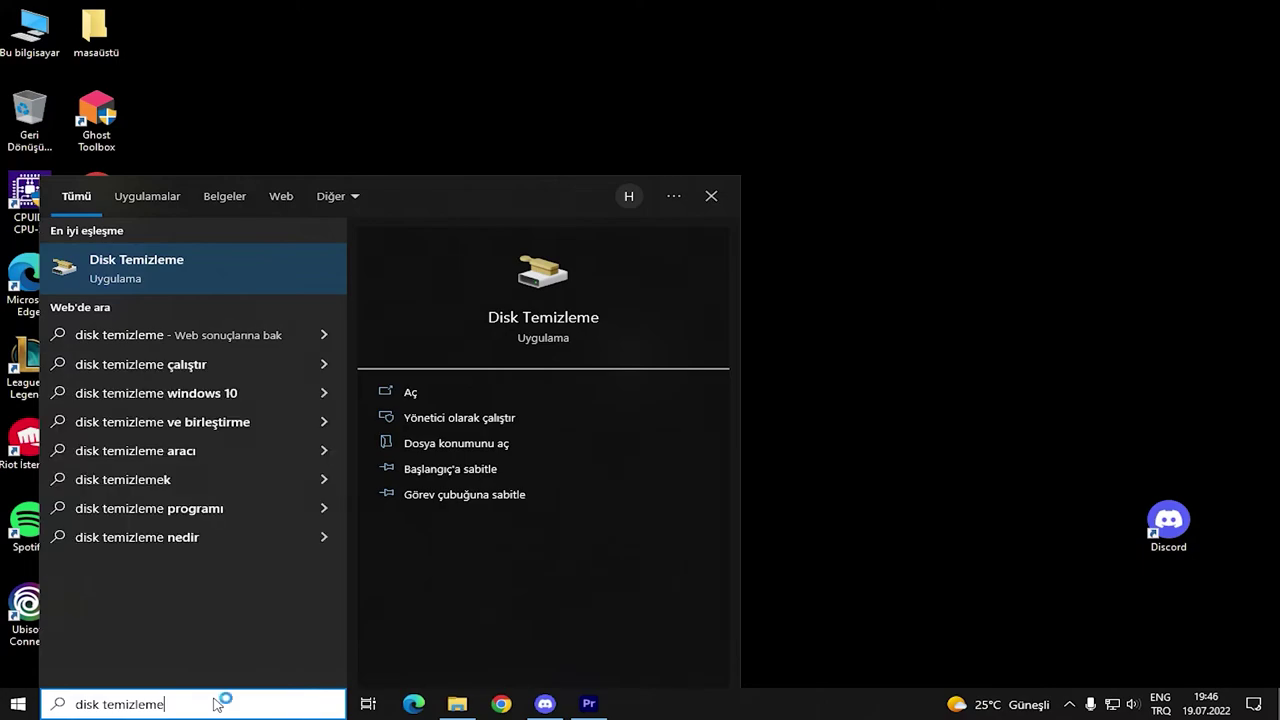
pyautogui.press('Return')
pyautogui.click(745, 351)
pyautogui.click(745, 351)
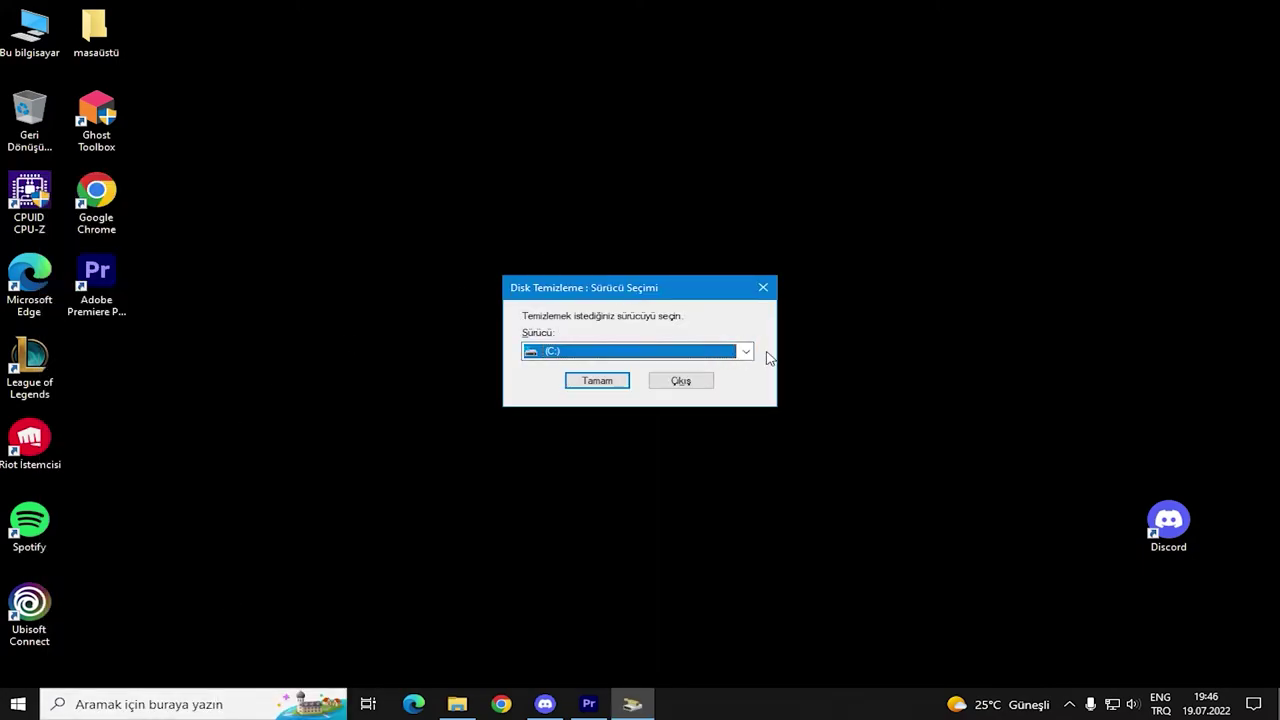
pyautogui.click(615, 380)
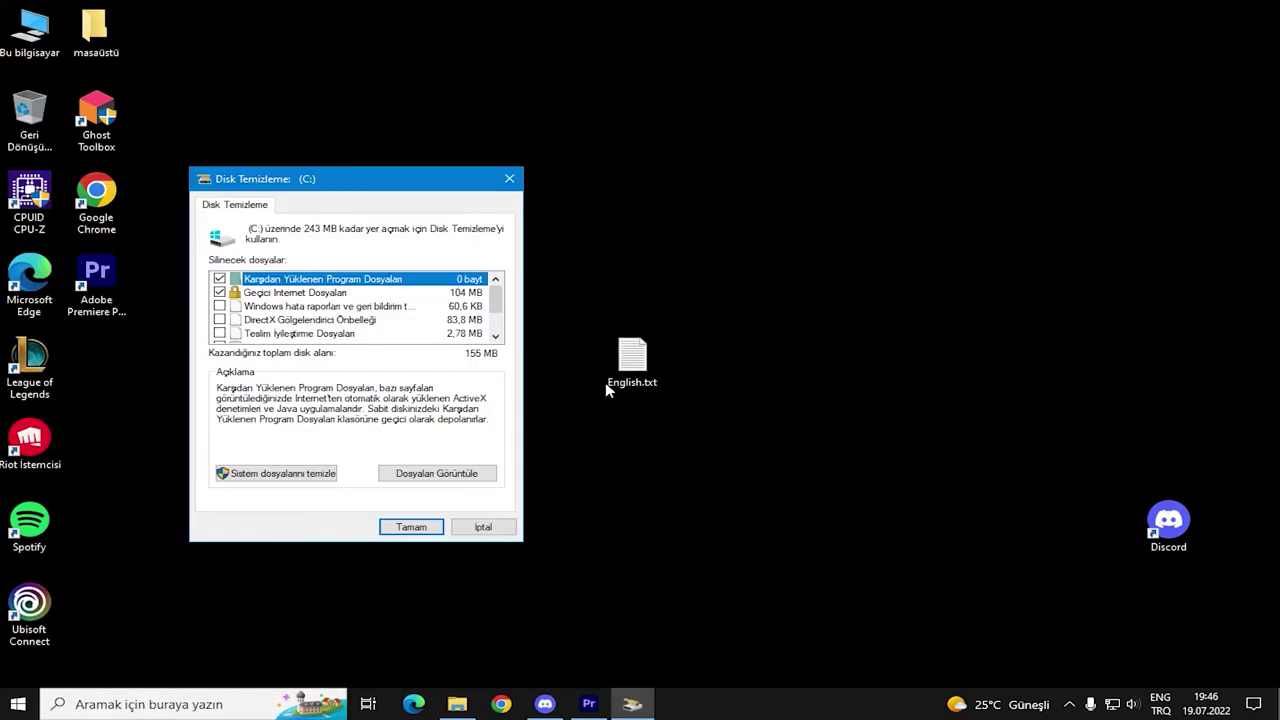
# Review the file categories to delete and run the cleanup of drive C: with downloaded program files, temporary internet files and thumbnails selected
pyautogui.moveTo(405, 181); pyautogui.dragTo(680, 172)
pyautogui.moveTo(773, 291); pyautogui.dragTo(772, 312)
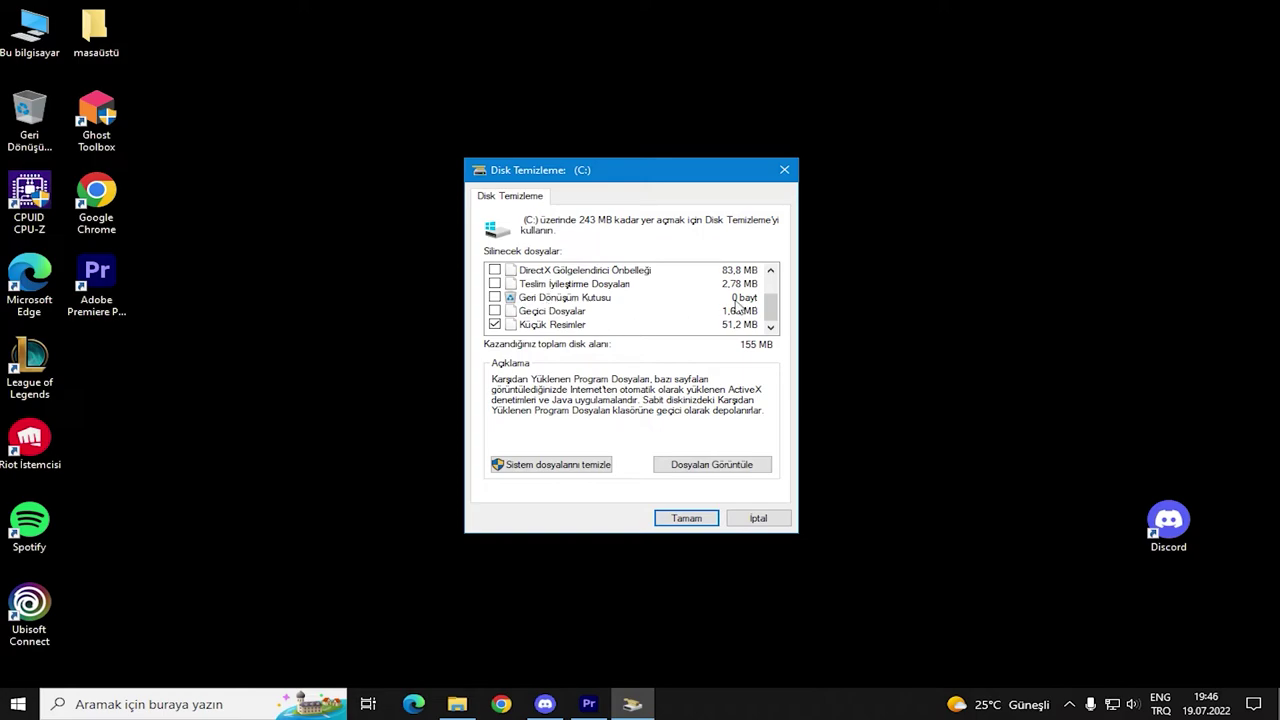
pyautogui.click(552, 324)
pyautogui.scroll(1, 567, 293)
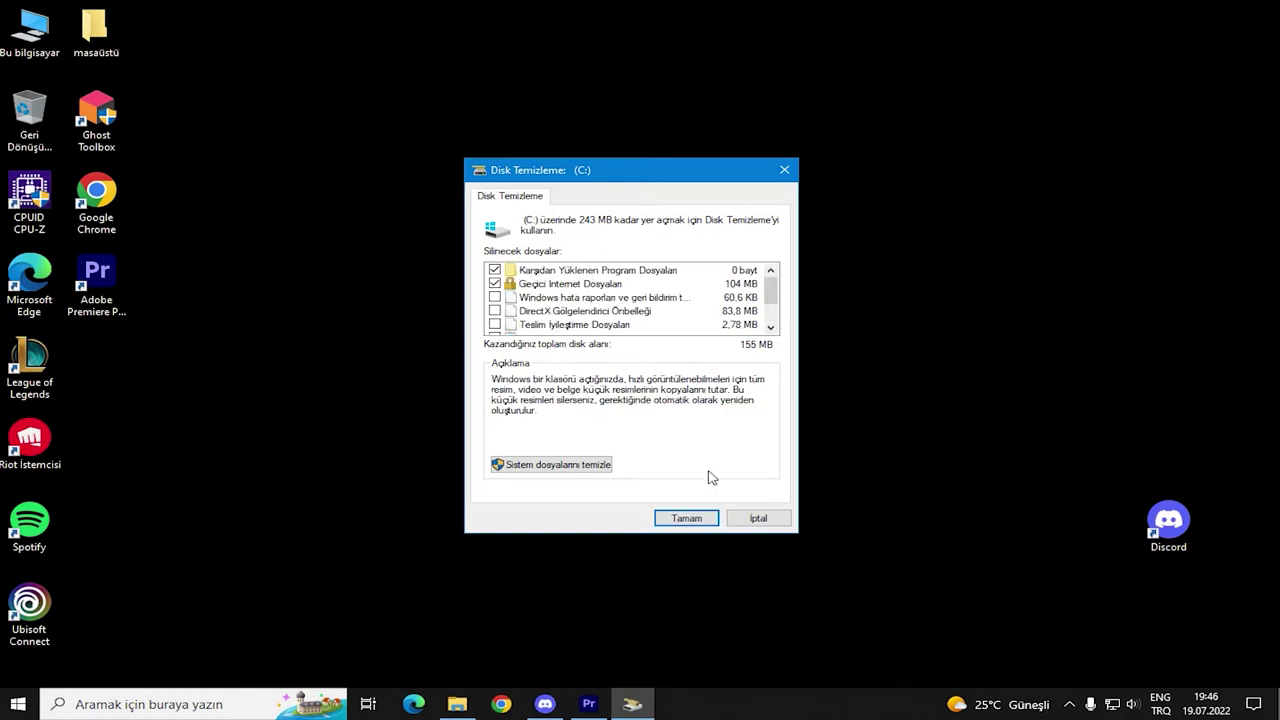
pyautogui.scroll(-1, 663, 320)
pyautogui.click(700, 524)
pyautogui.click(658, 359)
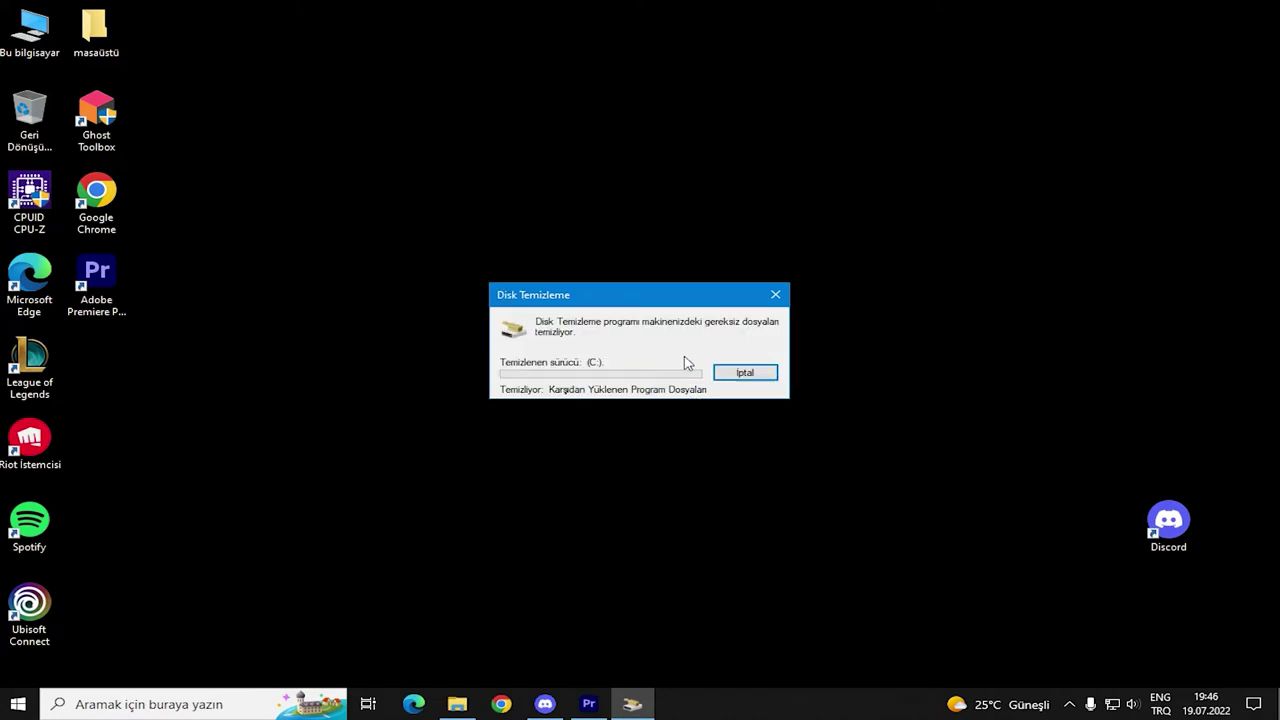
pyautogui.click(912, 381)
pyautogui.moveTo(671, 291); pyautogui.dragTo(684, 267)
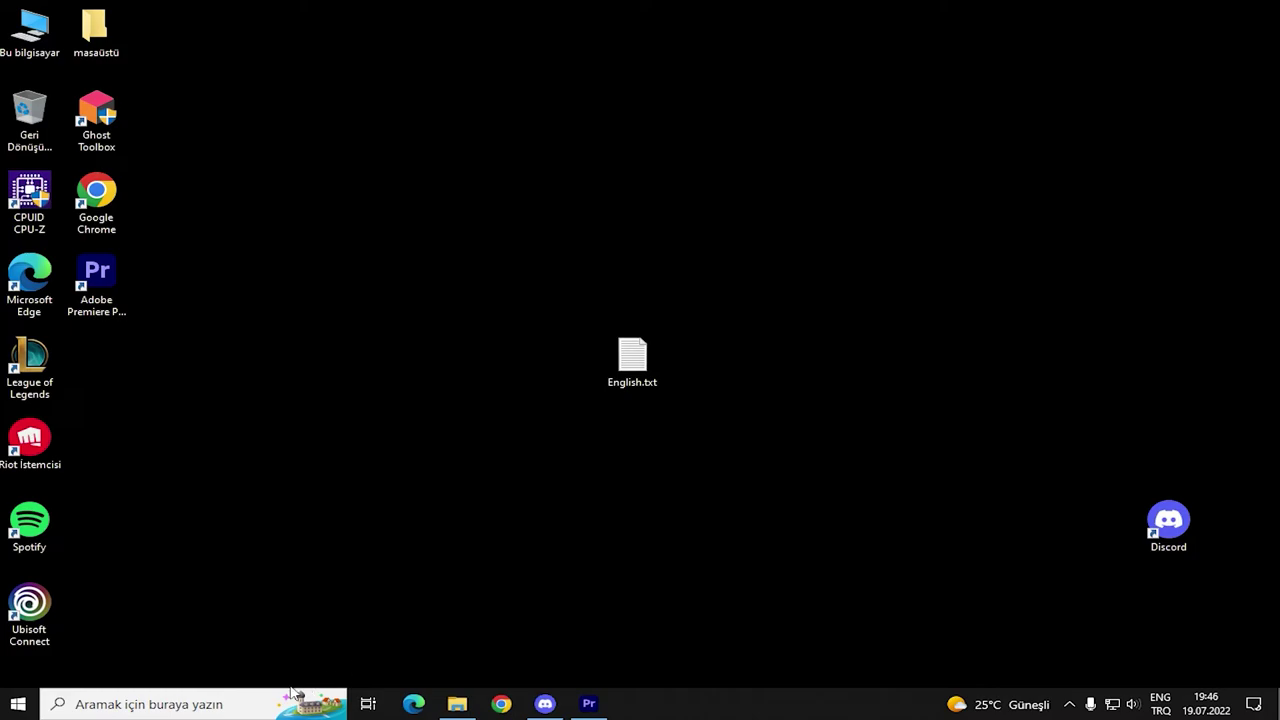
# Reopen Disk Temizleme, view the drives available for cleaning, and close the drive selection dialog
pyautogui.click(240, 694)
pyautogui.write('disk')
pyautogui.press('Down')
pyautogui.press('Return')
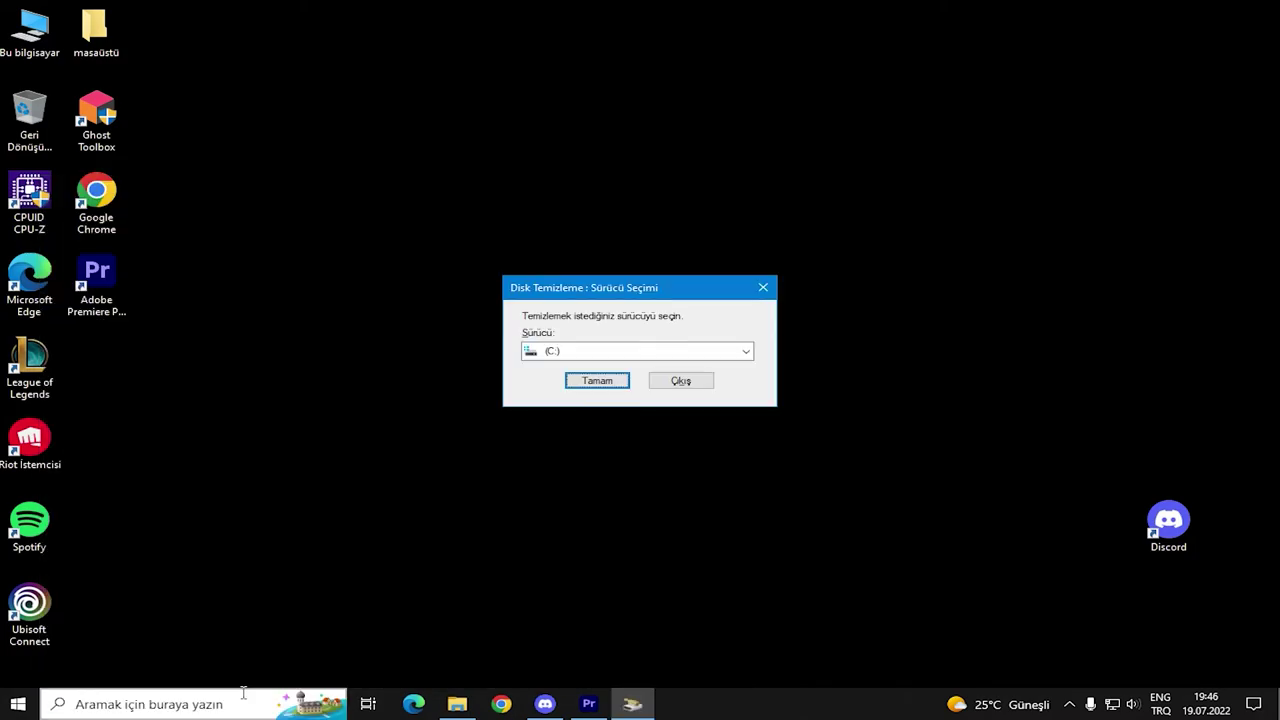
pyautogui.click(636, 351)
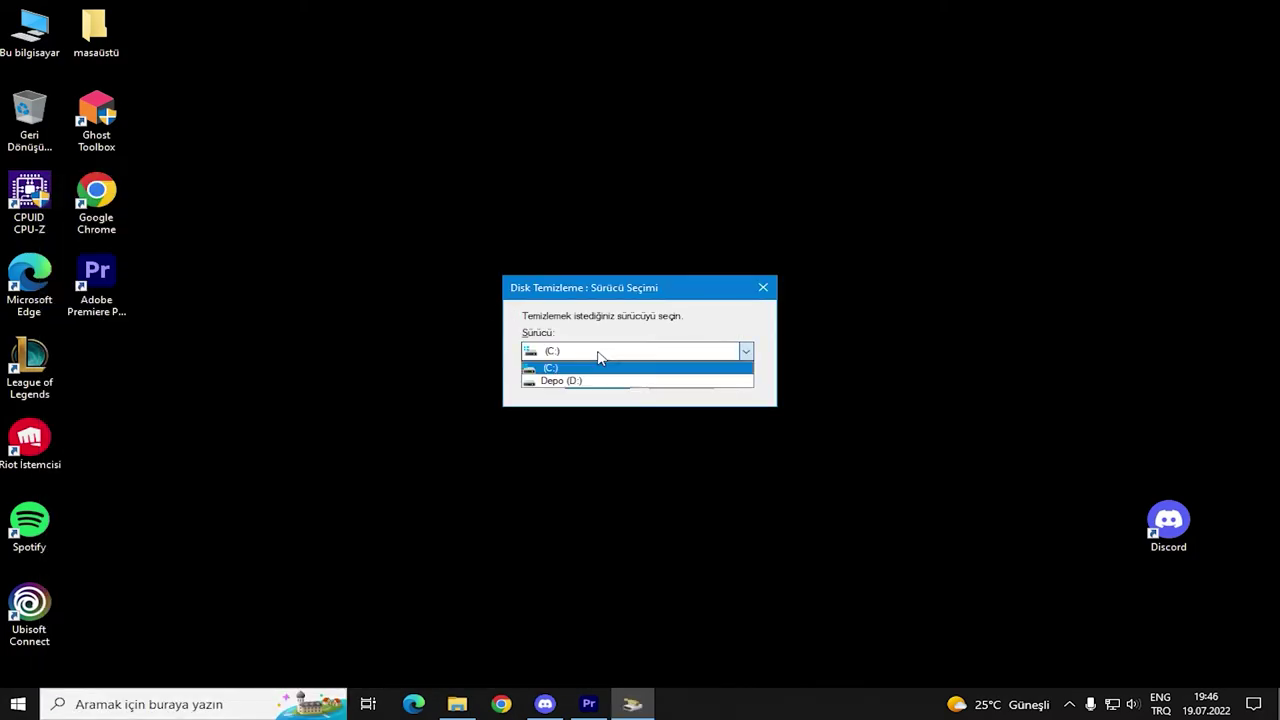
pyautogui.click(768, 288)
pyautogui.click(764, 288)
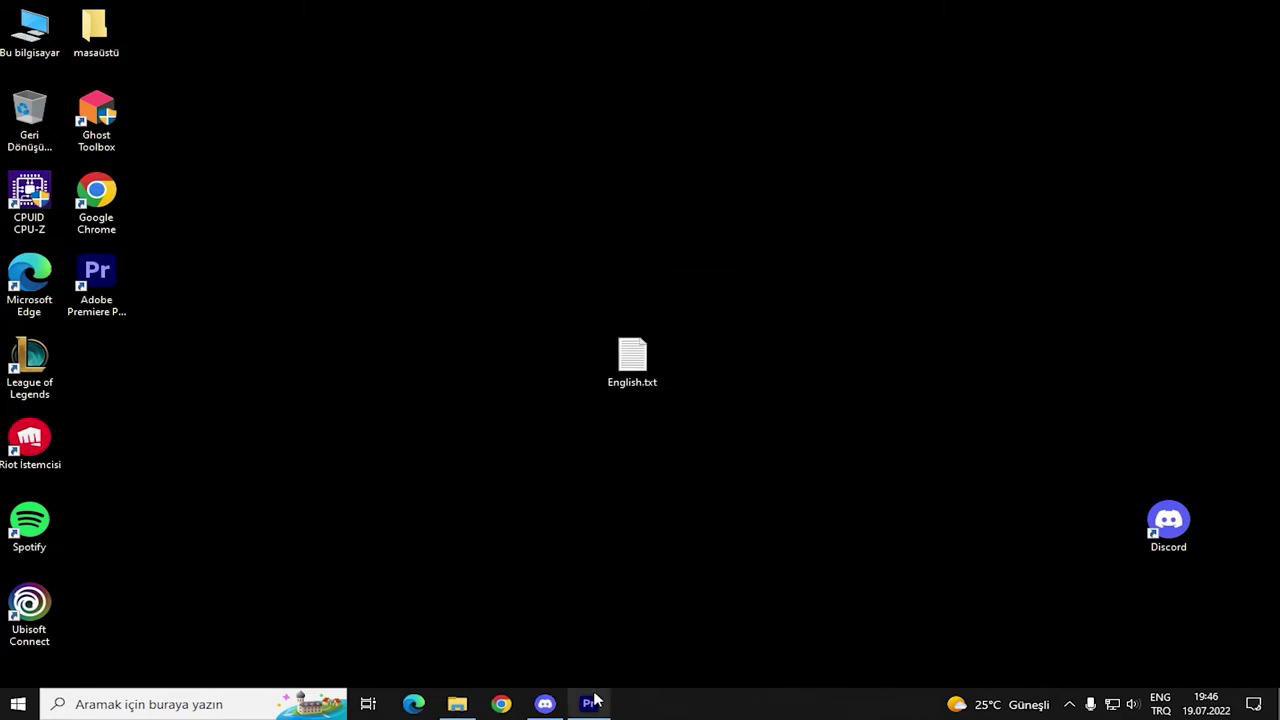
# Check the hidden background apps in the notification area
pyautogui.click(1068, 705)
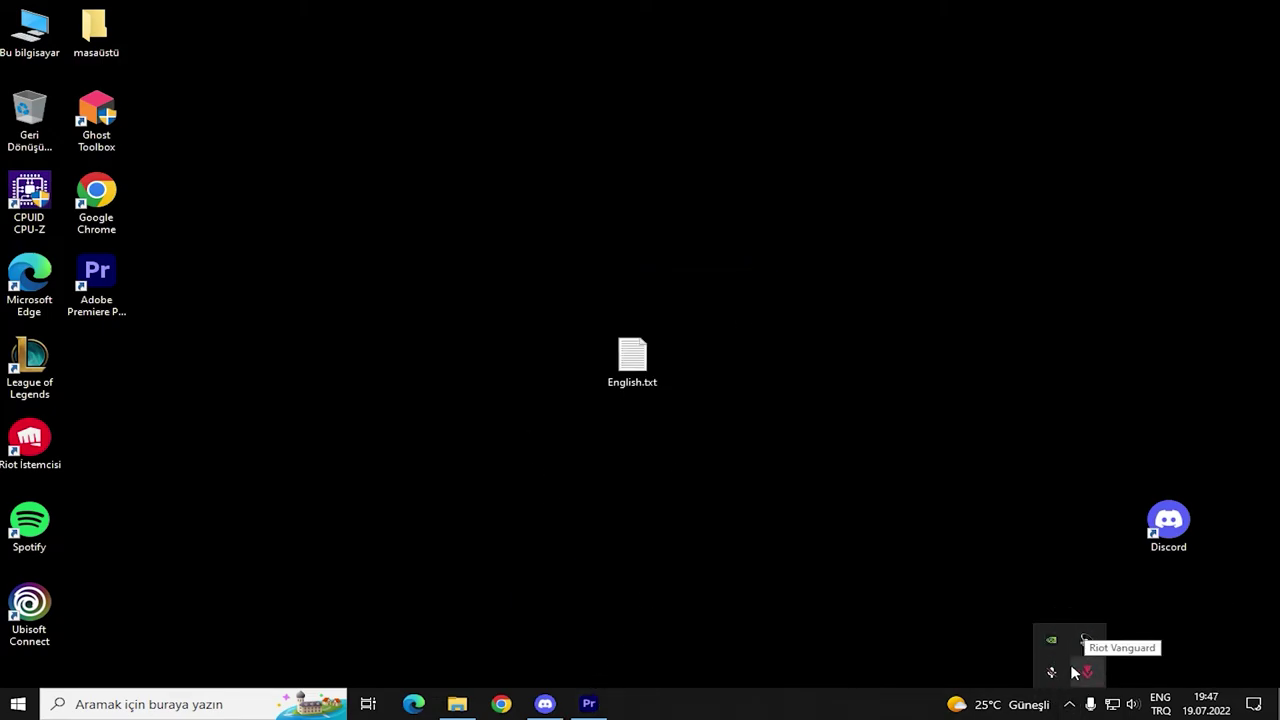
pyautogui.click(700, 509)
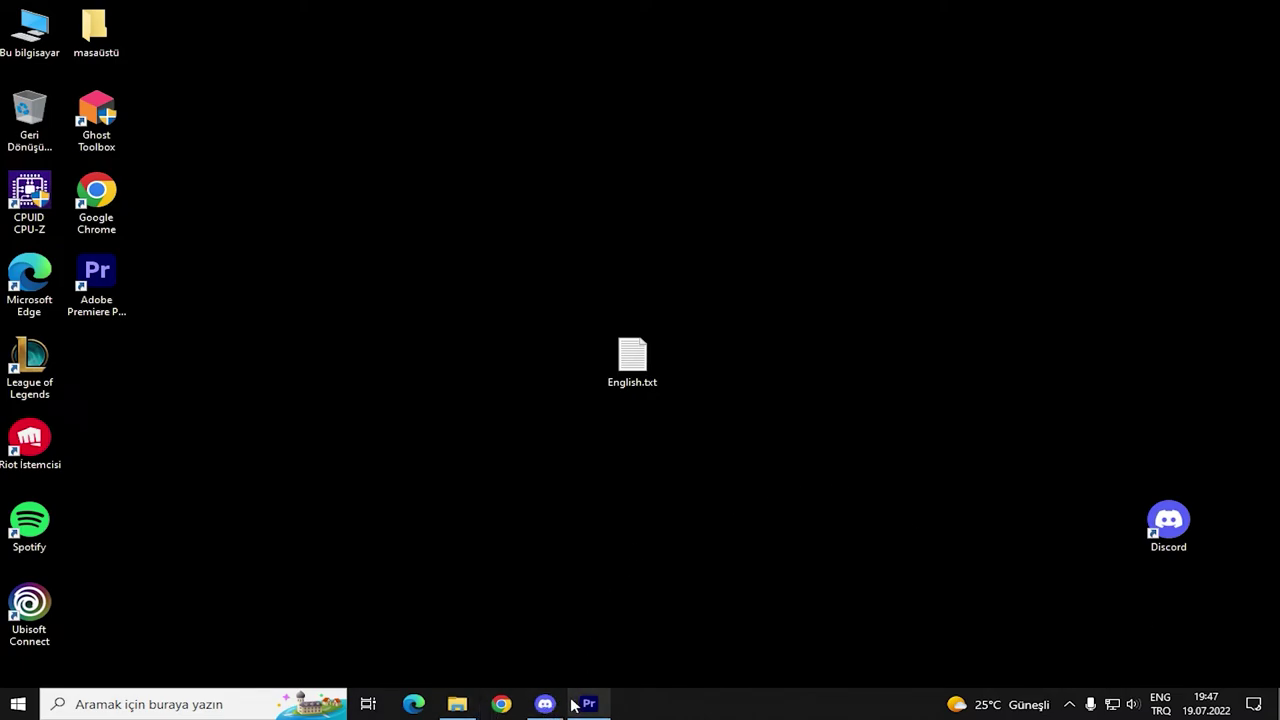
pyautogui.click(470, 707)
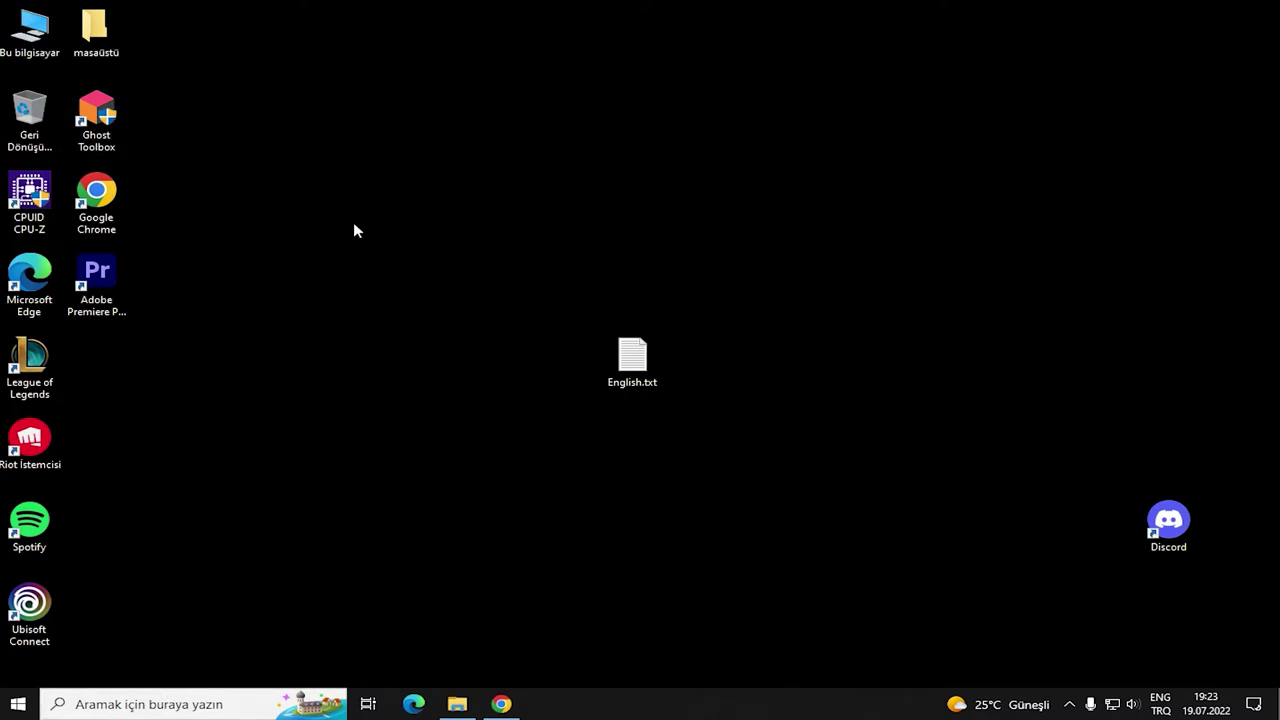
# Open the folder C:\Riot Games\VALORANT\live in File Explorer
pyautogui.doubleClick(35, 57)
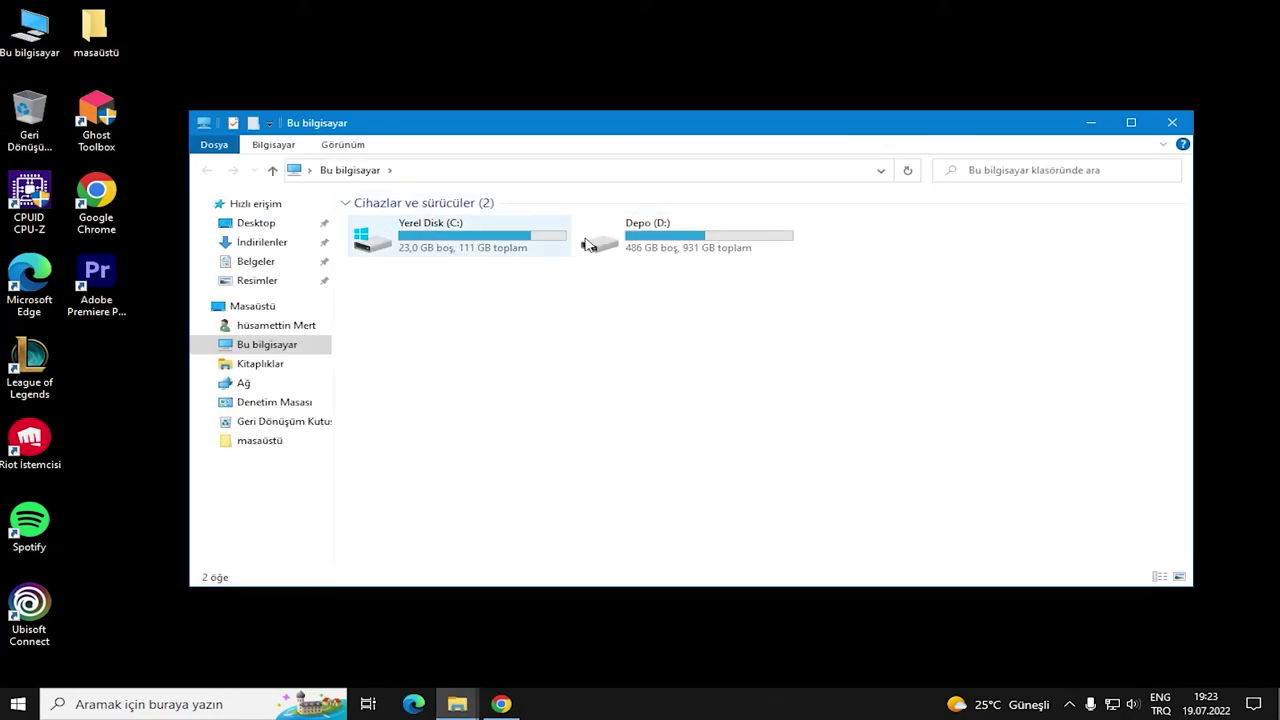
pyautogui.doubleClick(477, 235)
pyautogui.doubleClick(408, 305)
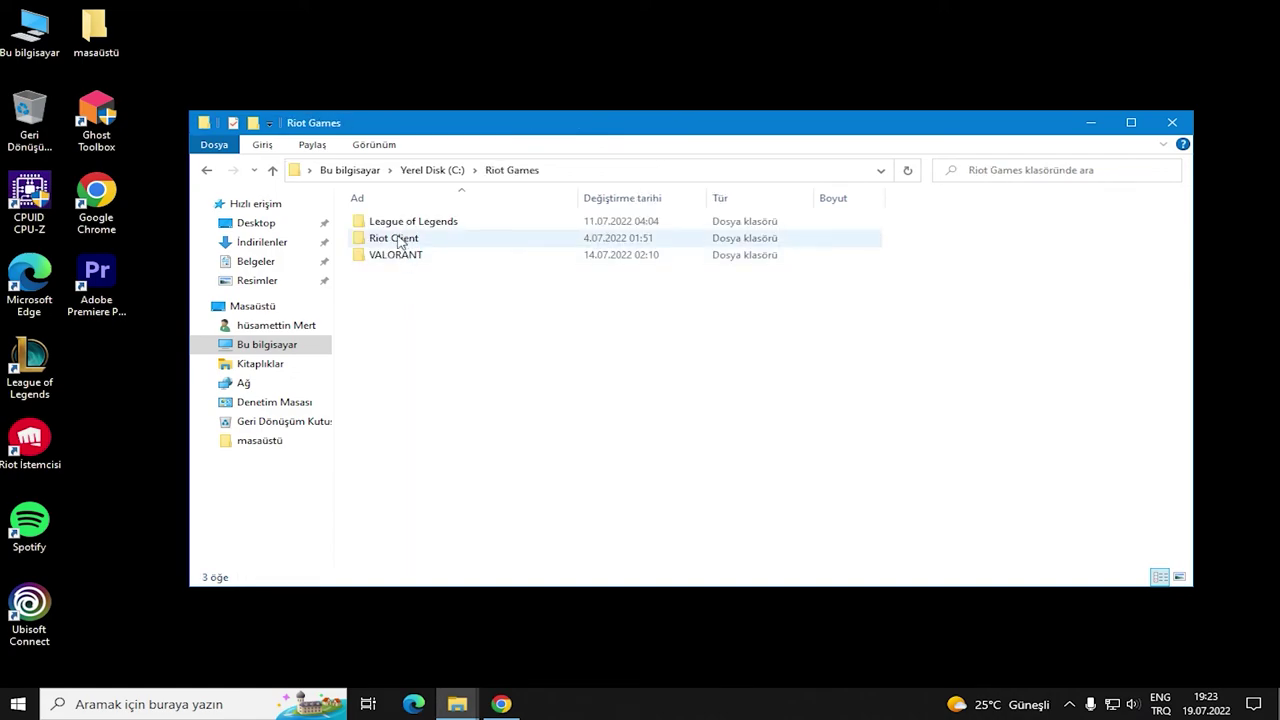
pyautogui.doubleClick(408, 256)
pyautogui.doubleClick(400, 222)
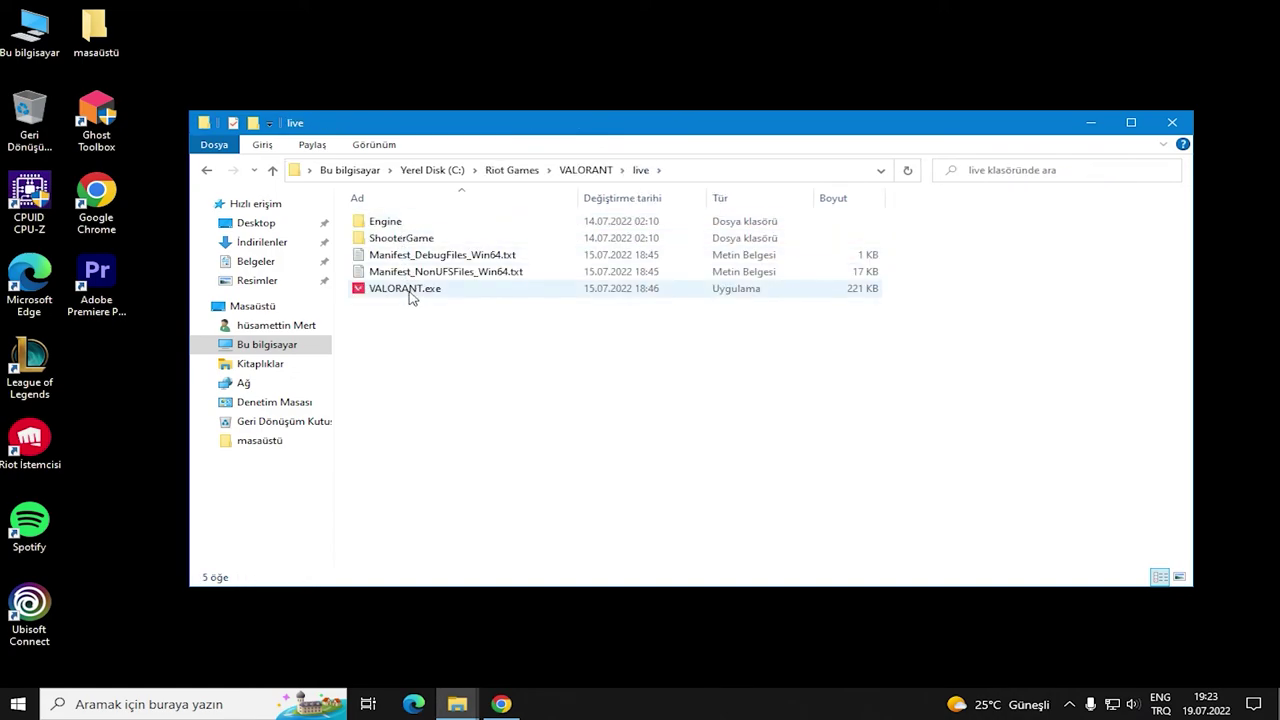
# Examine VALORANT.exe's full-screen optimization and high DPI override settings under Uyumluluk, and accept the DPI options
pyautogui.rightClick(408, 289)
pyautogui.click(455, 675)
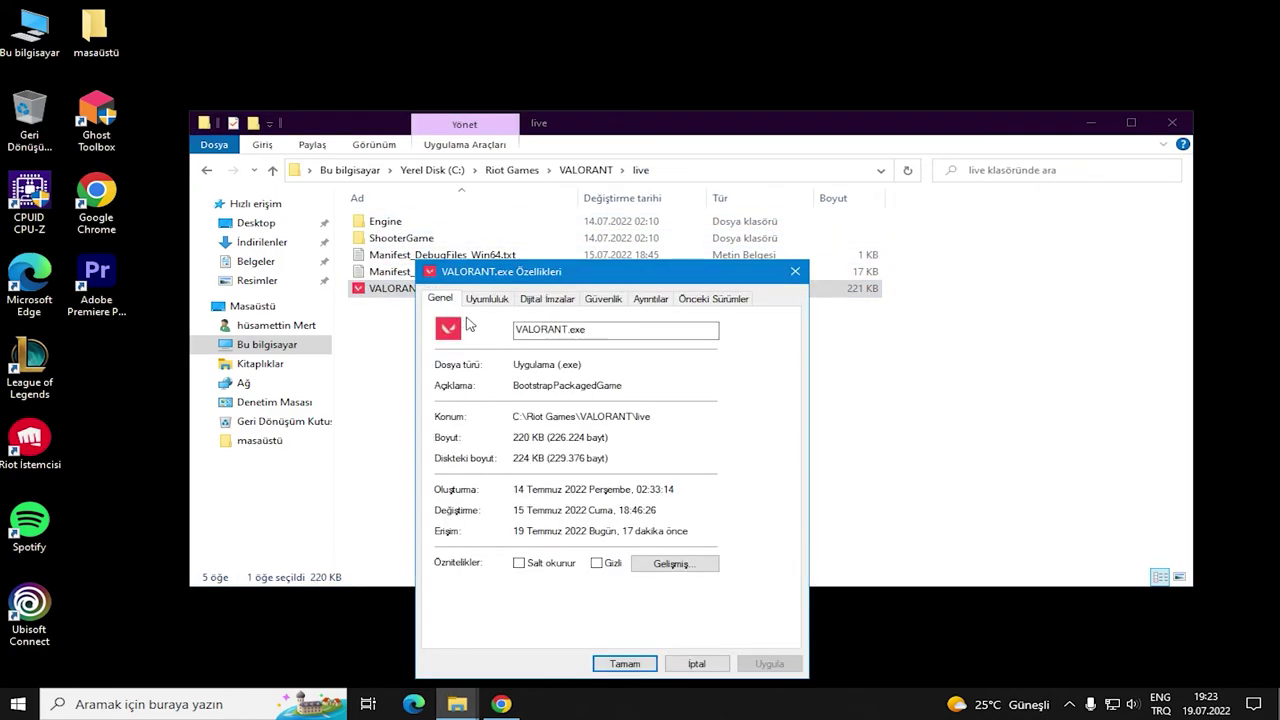
pyautogui.moveTo(518, 281); pyautogui.dragTo(604, 234)
pyautogui.click(572, 253)
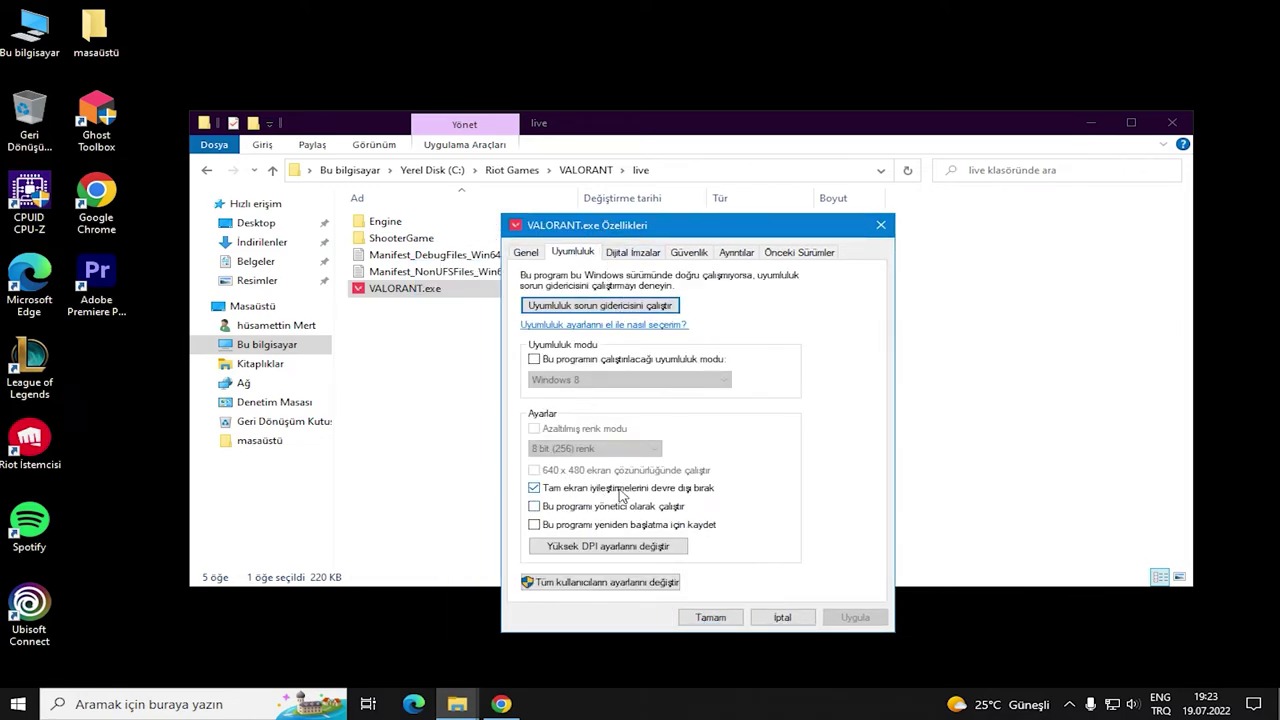
pyautogui.click(618, 548)
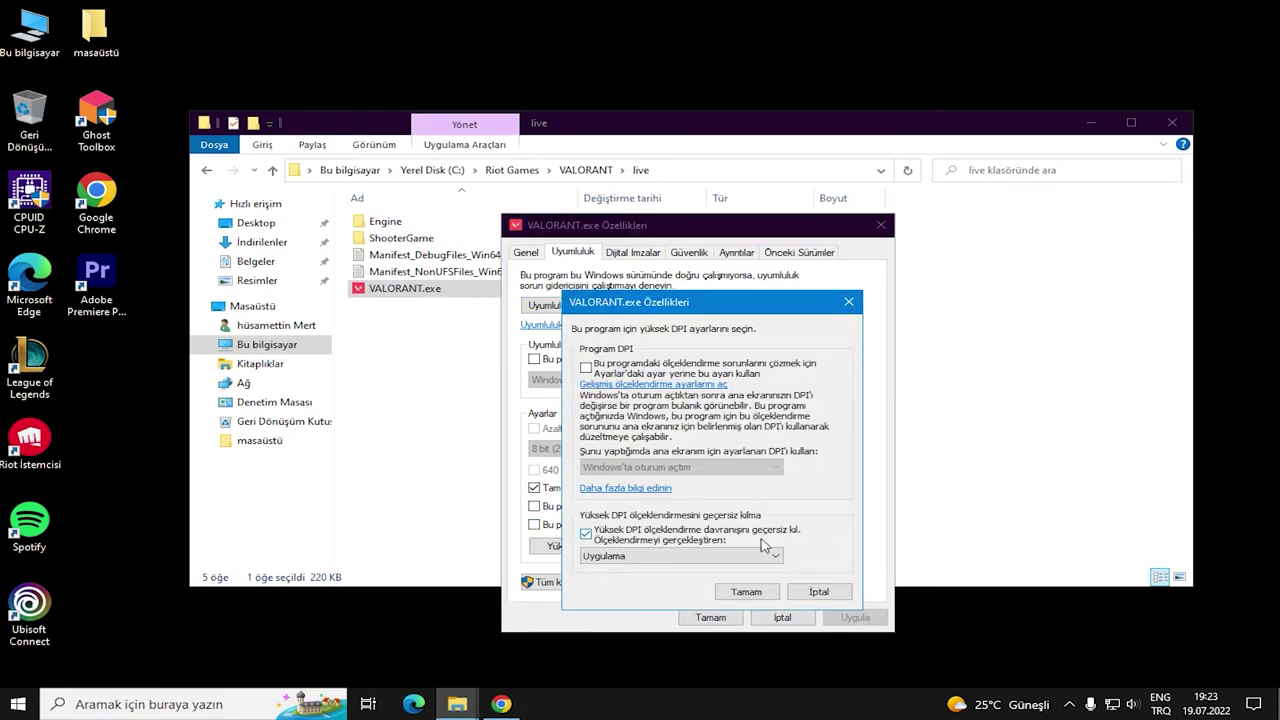
pyautogui.click(745, 591)
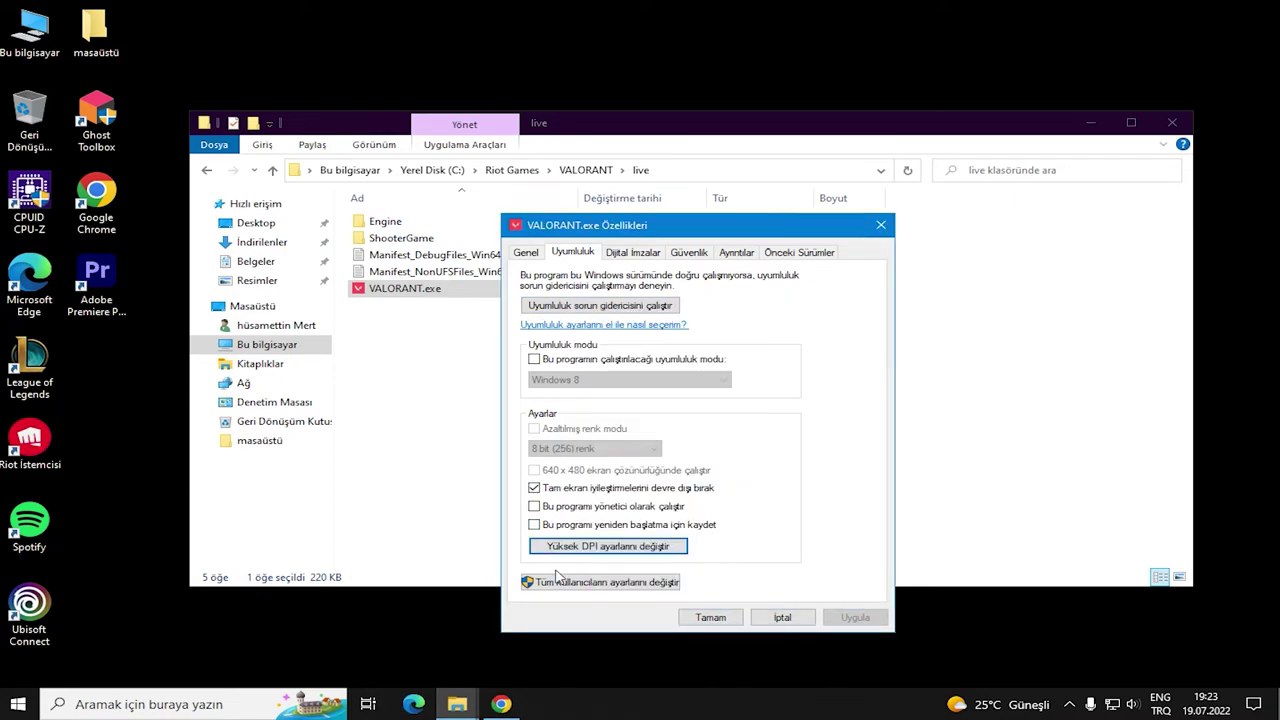
# For all users of VALORANT.exe, disable full-screen optimizations and override high DPI scaling with Uygulama, and close its properties
pyautogui.click(630, 585)
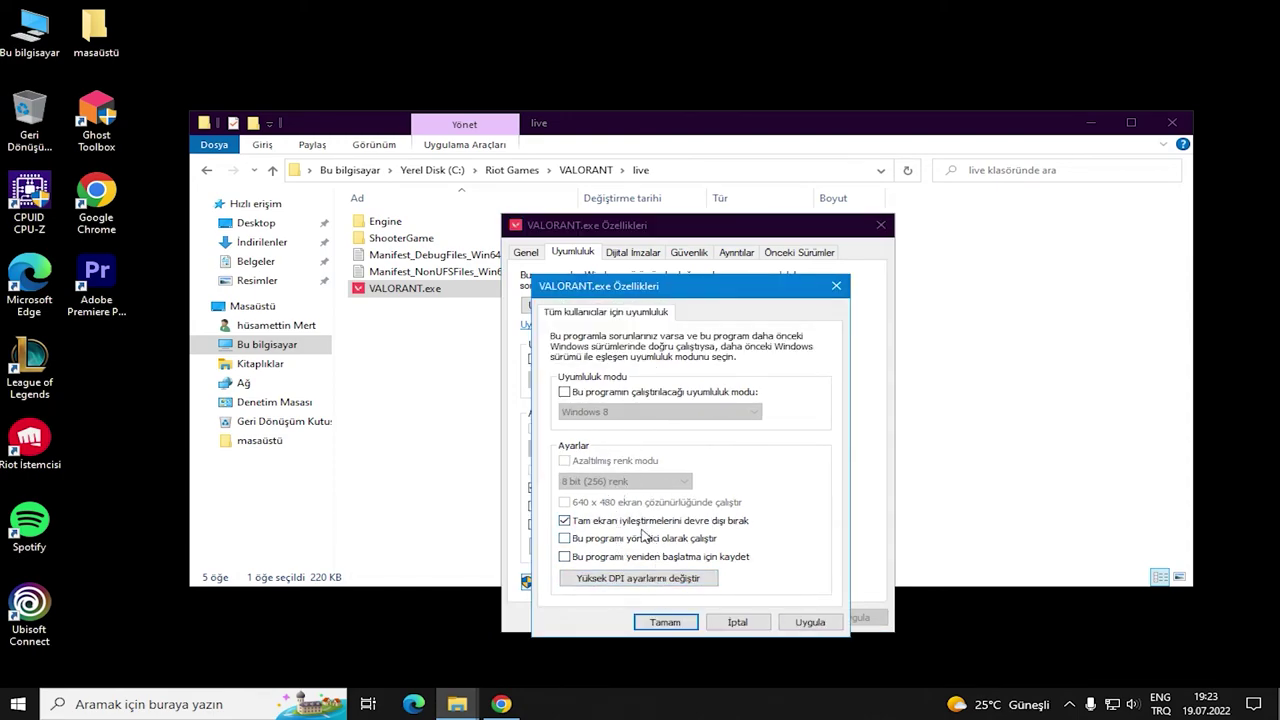
pyautogui.click(654, 578)
pyautogui.click(645, 598)
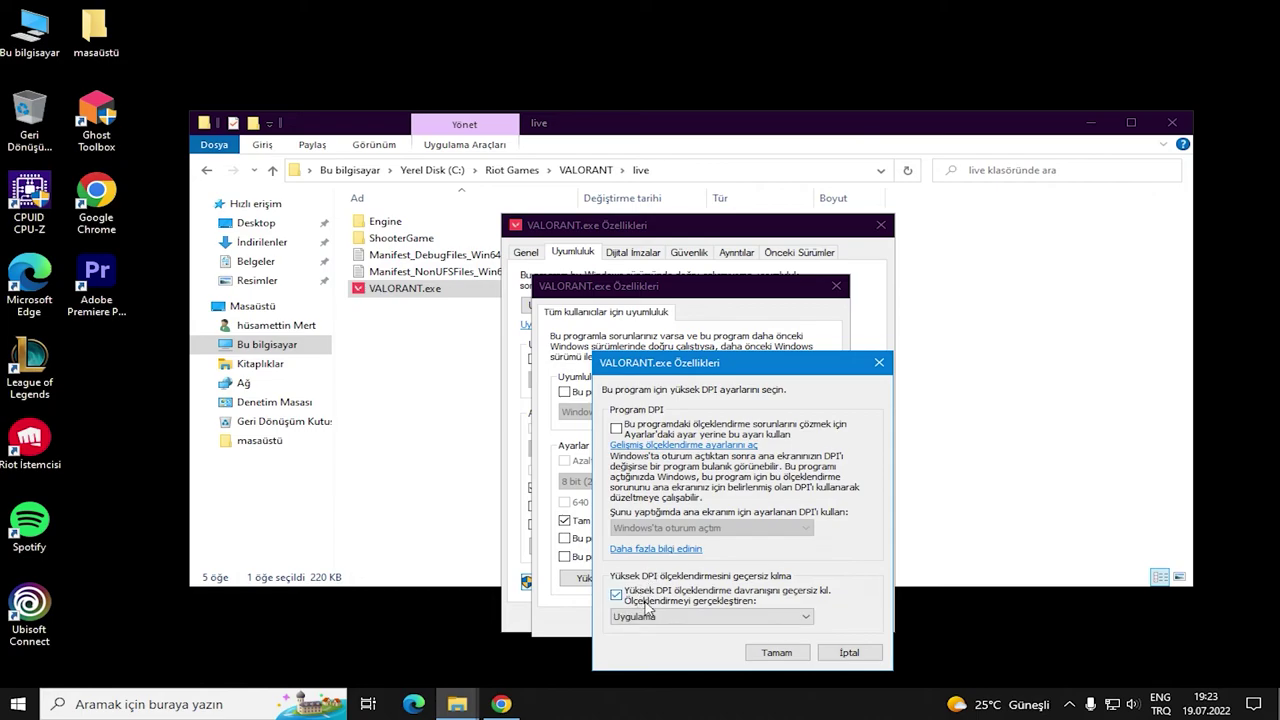
pyautogui.click(786, 655)
pyautogui.click(665, 622)
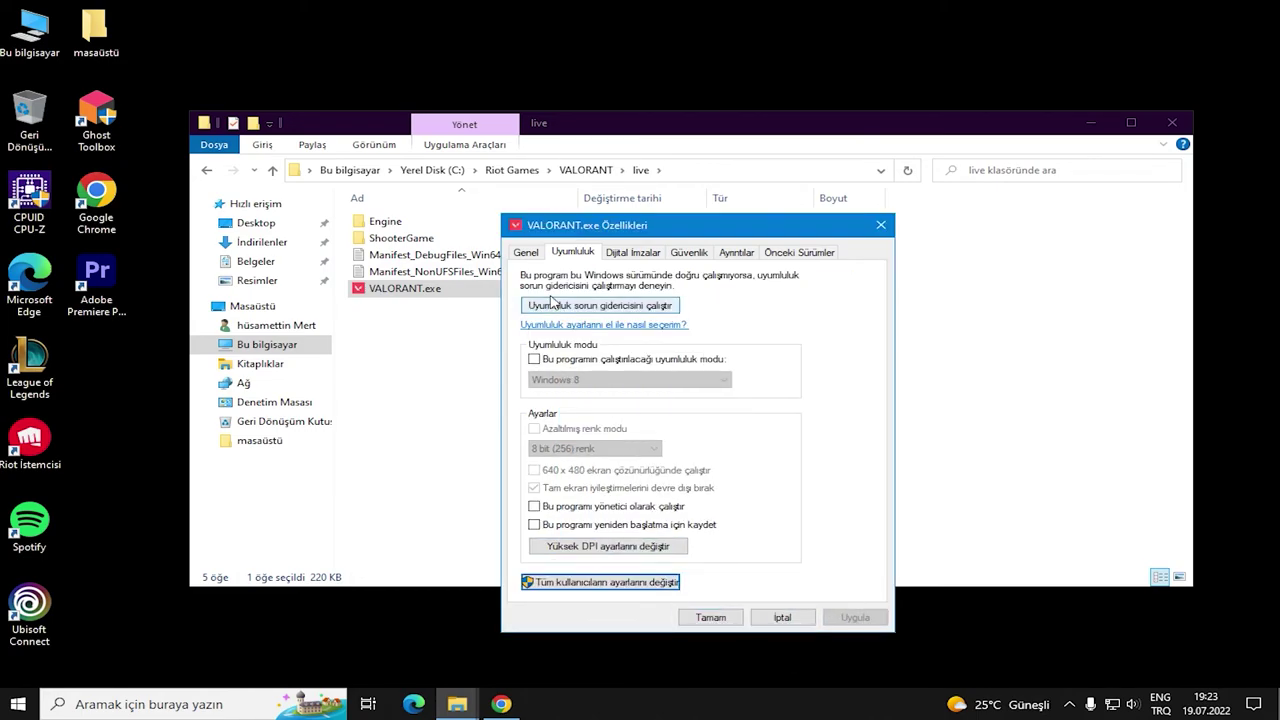
pyautogui.click(880, 228)
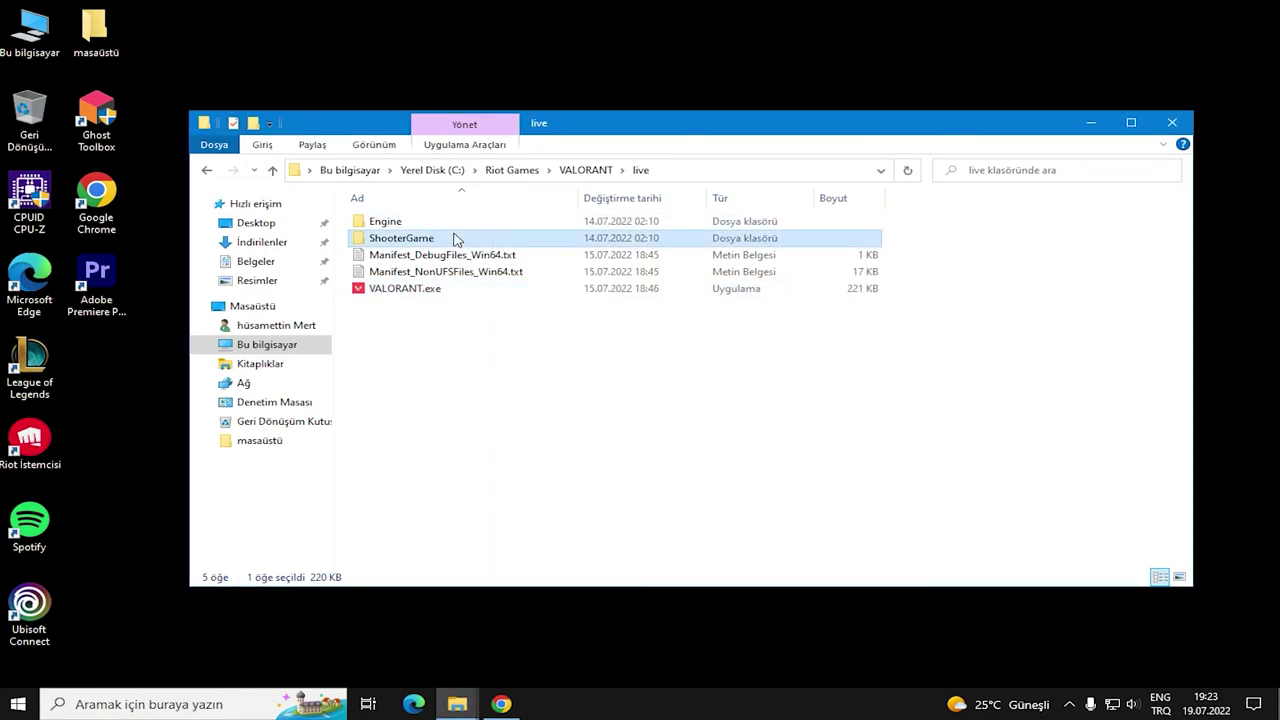
# Open the ShooterGame\Binaries\Win64 folder and locate VALORANT-Win64-Shipping.exe
pyautogui.doubleClick(451, 239)
pyautogui.doubleClick(423, 222)
pyautogui.doubleClick(423, 222)
pyautogui.scroll(-12, 460, 400)
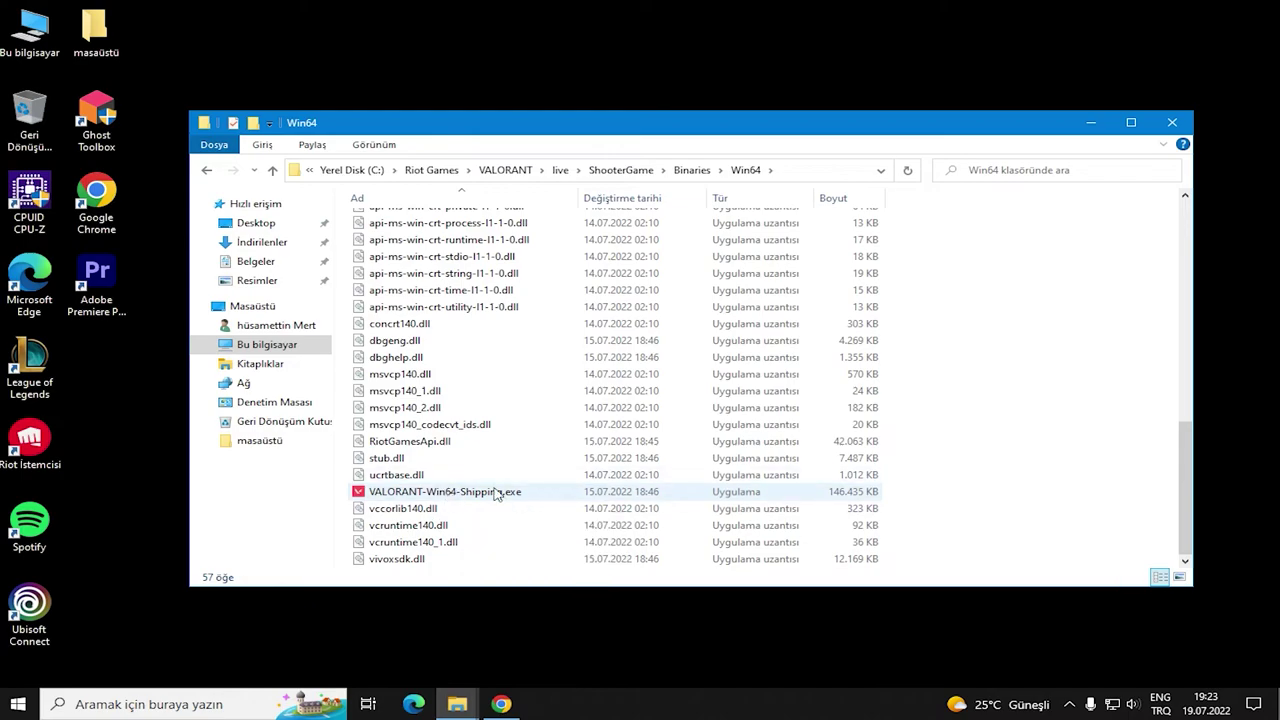
# Examine the full-screen optimization and high DPI override settings of VALORANT-Win64-Shipping.exe, and accept the DPI options
pyautogui.rightClick(630, 494)
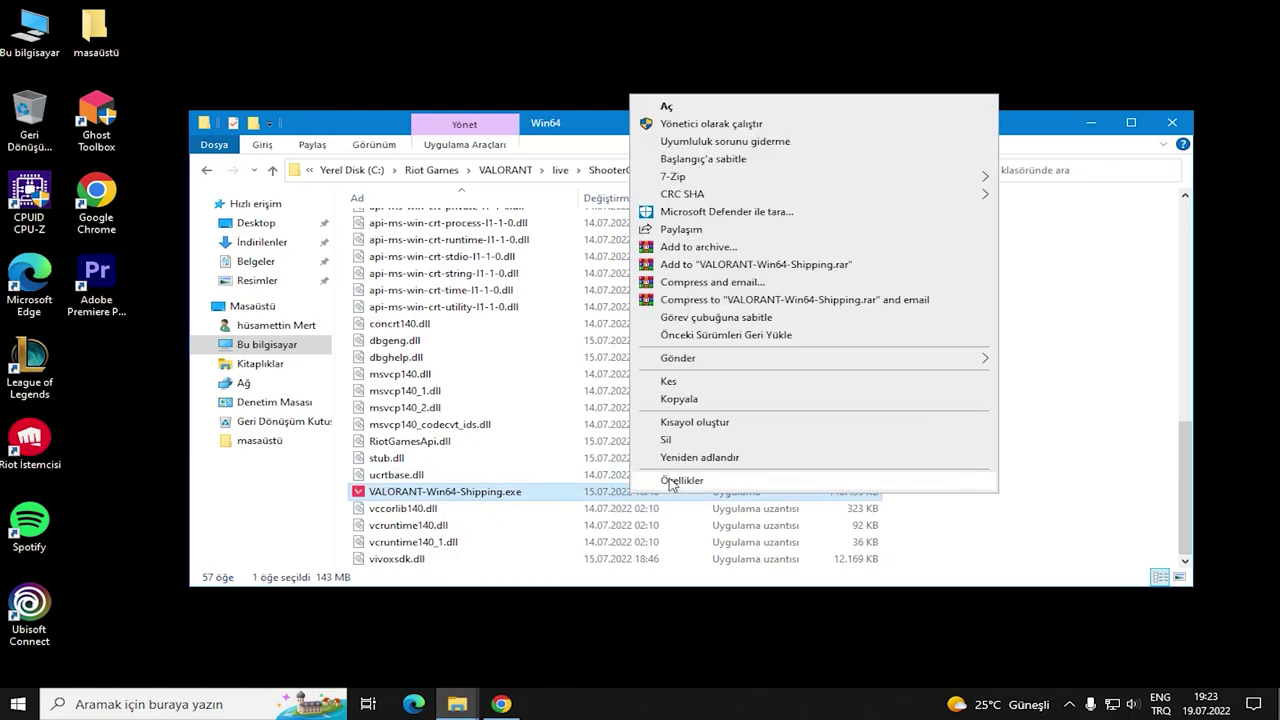
pyautogui.click(674, 482)
pyautogui.click(706, 300)
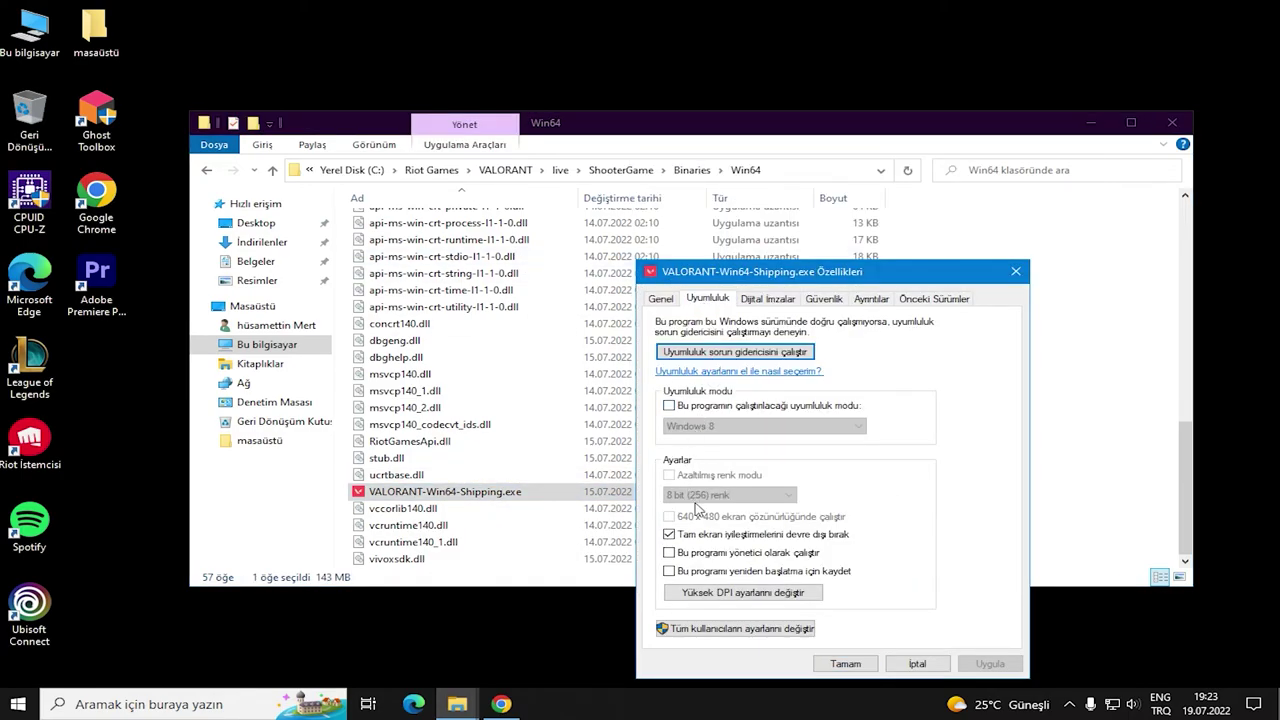
pyautogui.click(708, 592)
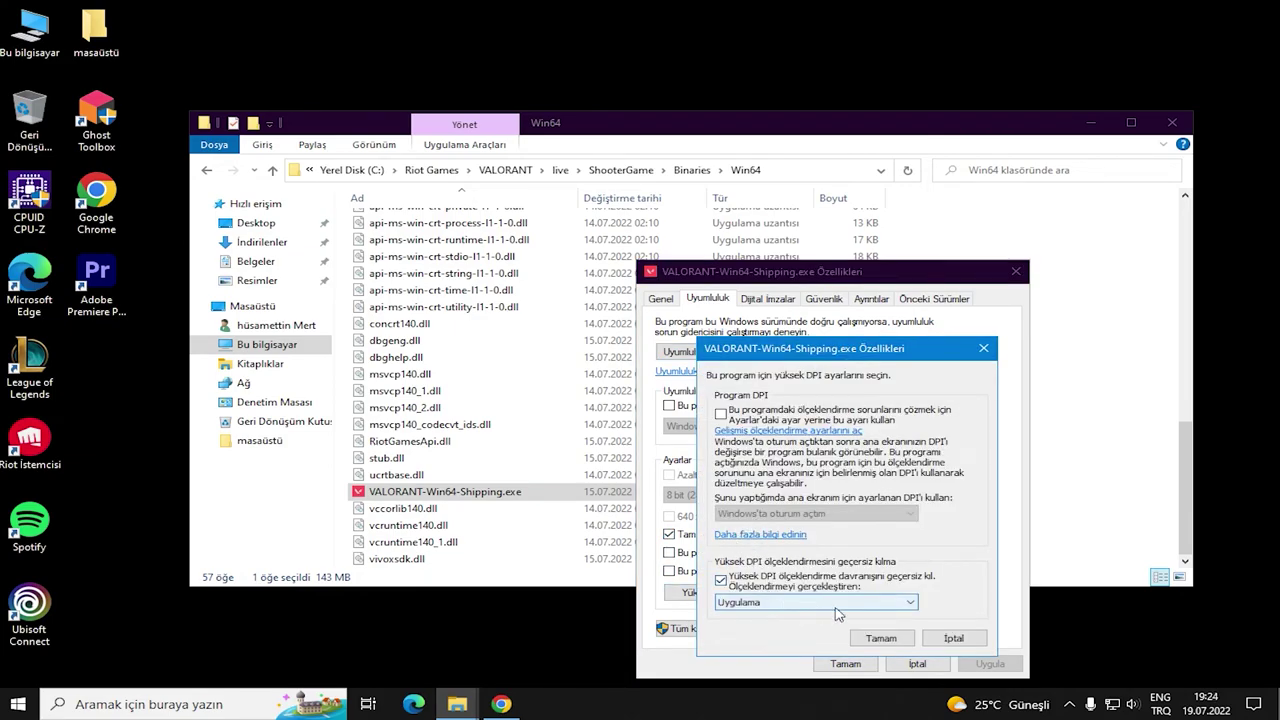
pyautogui.click(887, 641)
# For all users of VALORANT-Win64-Shipping.exe, disable full-screen optimizations, override high DPI scaling with Uygulama, and accept the properties
pyautogui.click(716, 628)
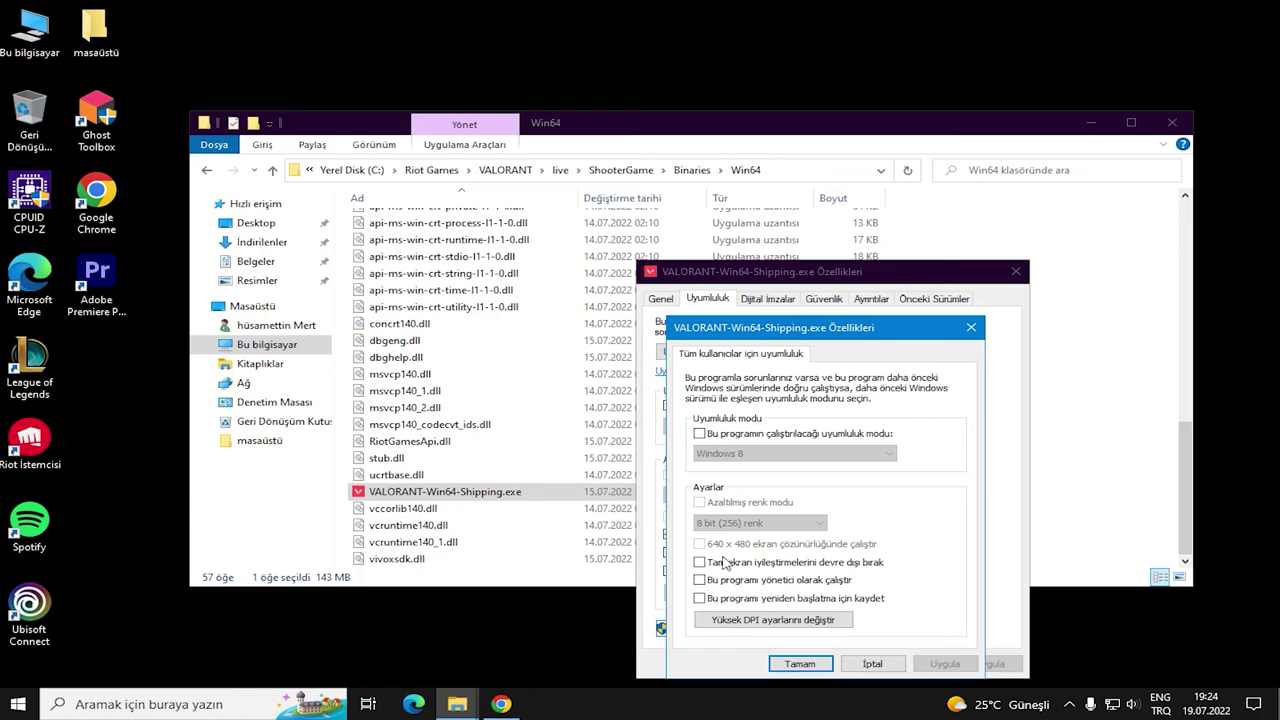
pyautogui.click(756, 617)
pyautogui.click(751, 603)
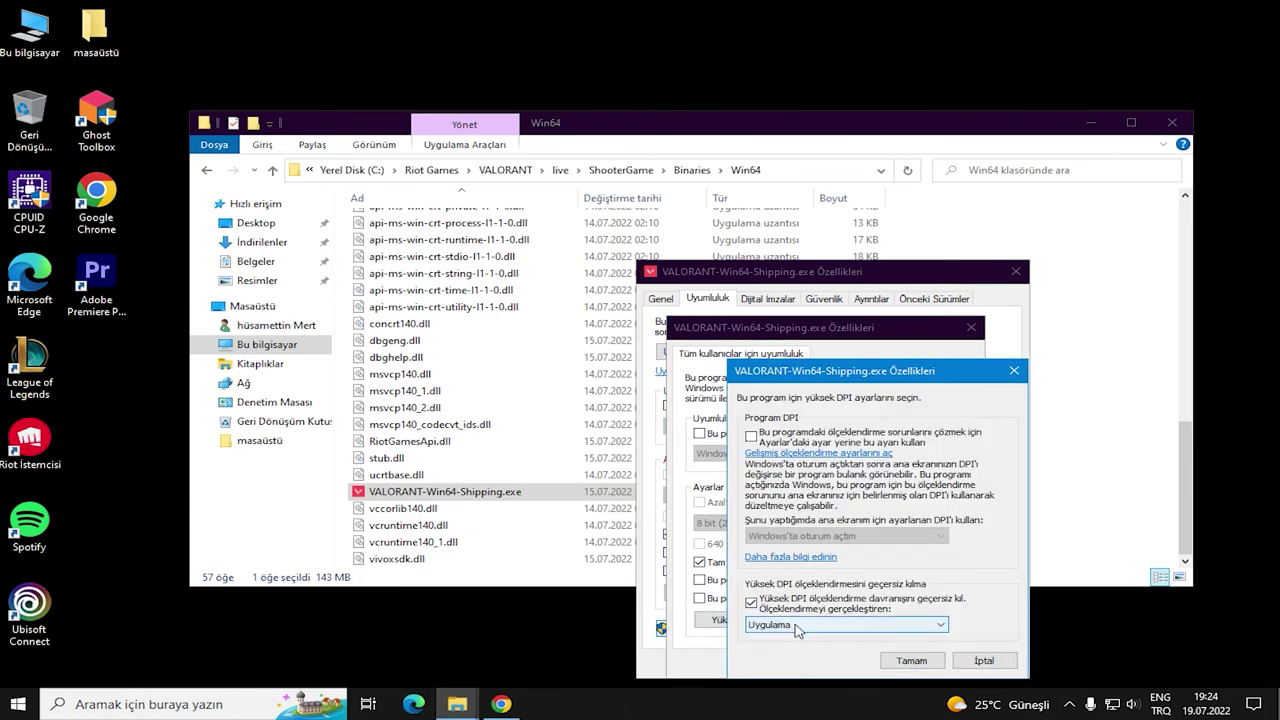
pyautogui.click(911, 660)
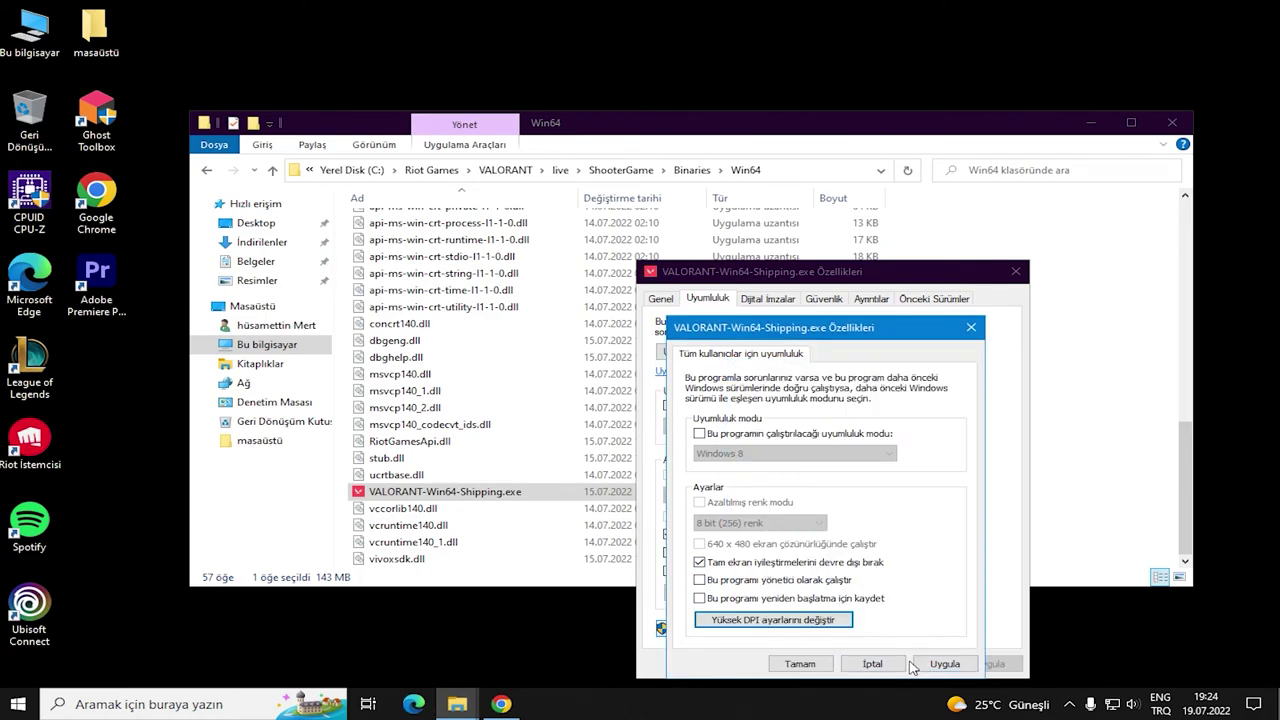
pyautogui.click(805, 665)
pyautogui.click(843, 663)
# Search Windows for %appdata%, open the Roaming folder, and go up to AppData and into its Local folder
pyautogui.click(133, 712)
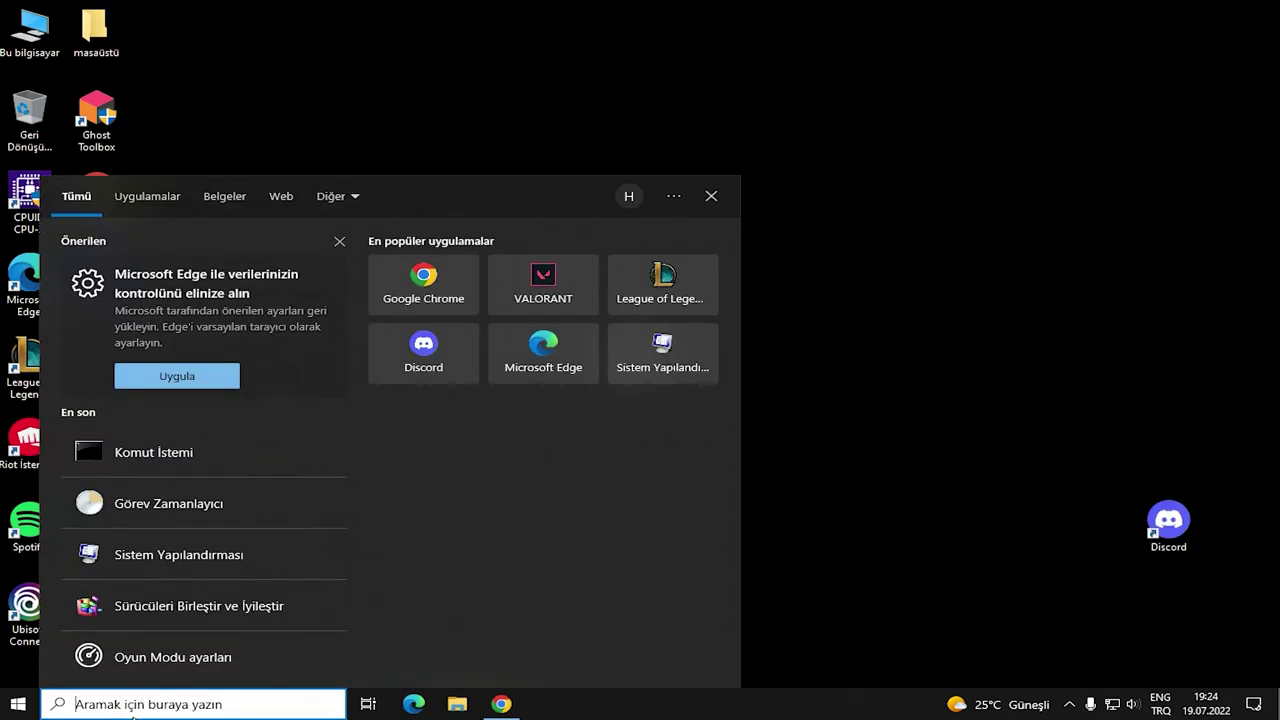
pyautogui.write('%app')
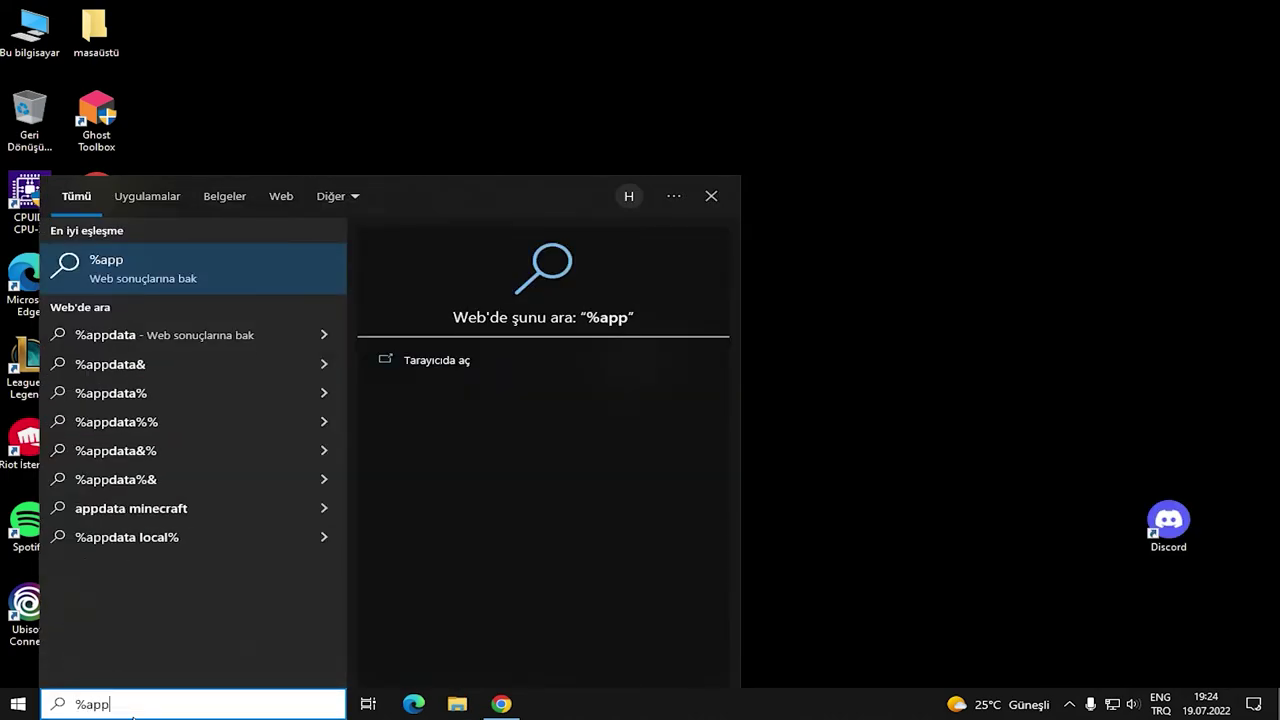
pyautogui.write('data%')
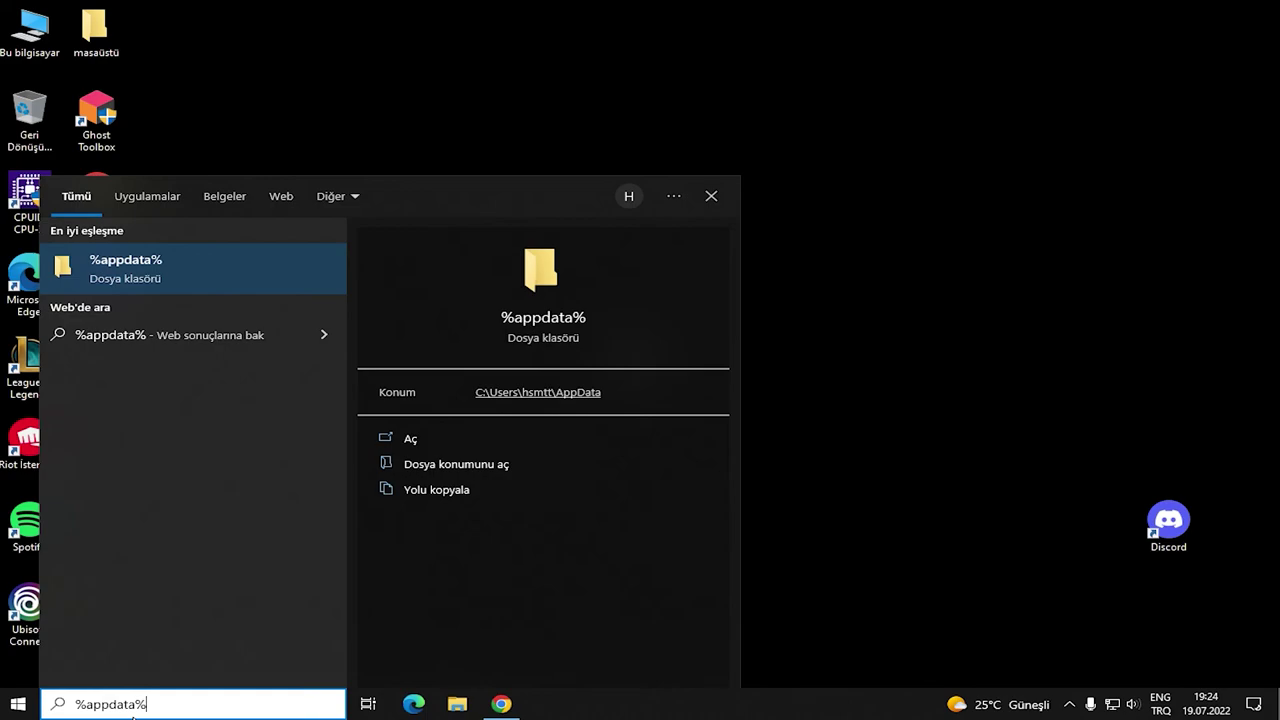
pyautogui.press('Return')
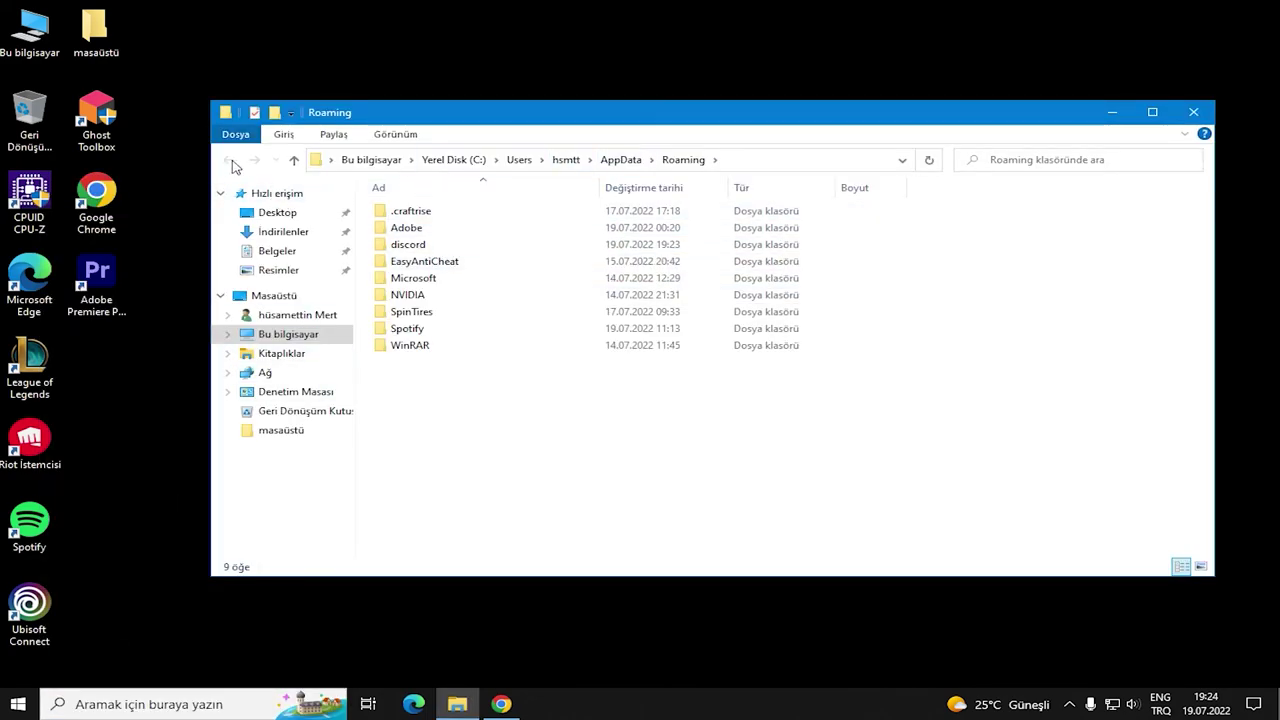
pyautogui.click(622, 160)
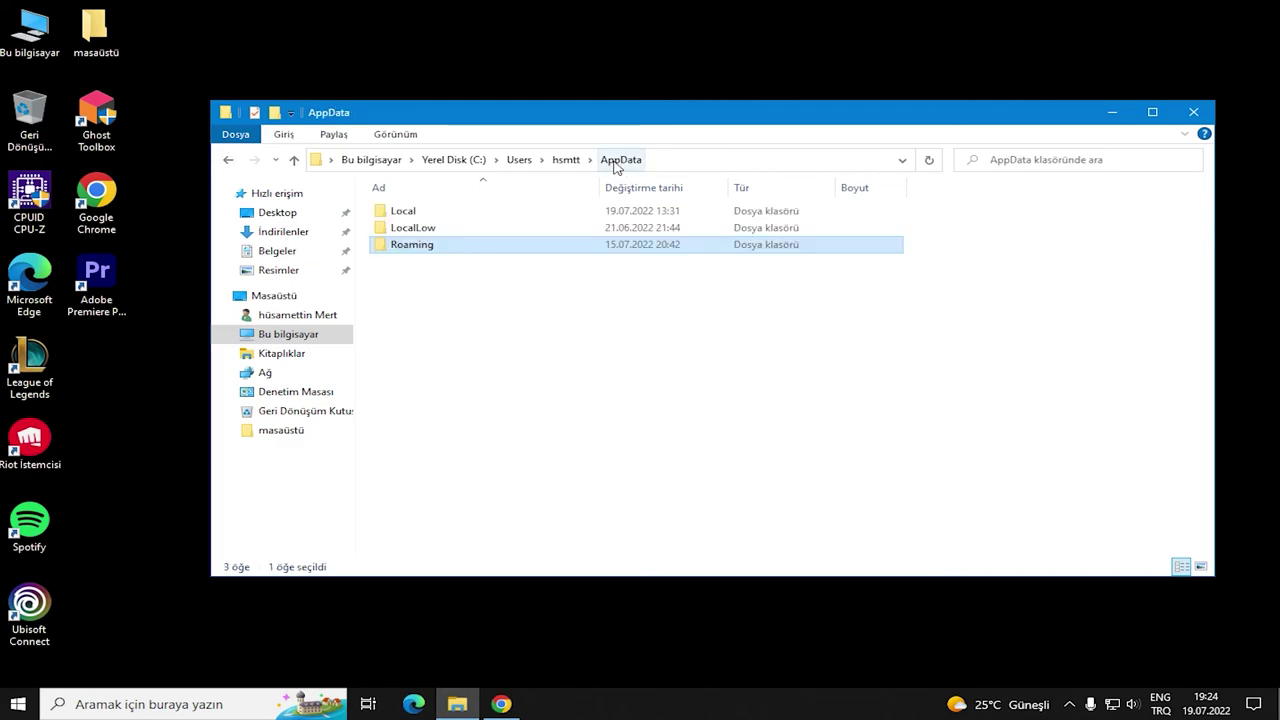
pyautogui.doubleClick(433, 218)
# Open the VALORANT\Saved\Config folder inside AppData\Local
pyautogui.scroll(-7, 466, 337)
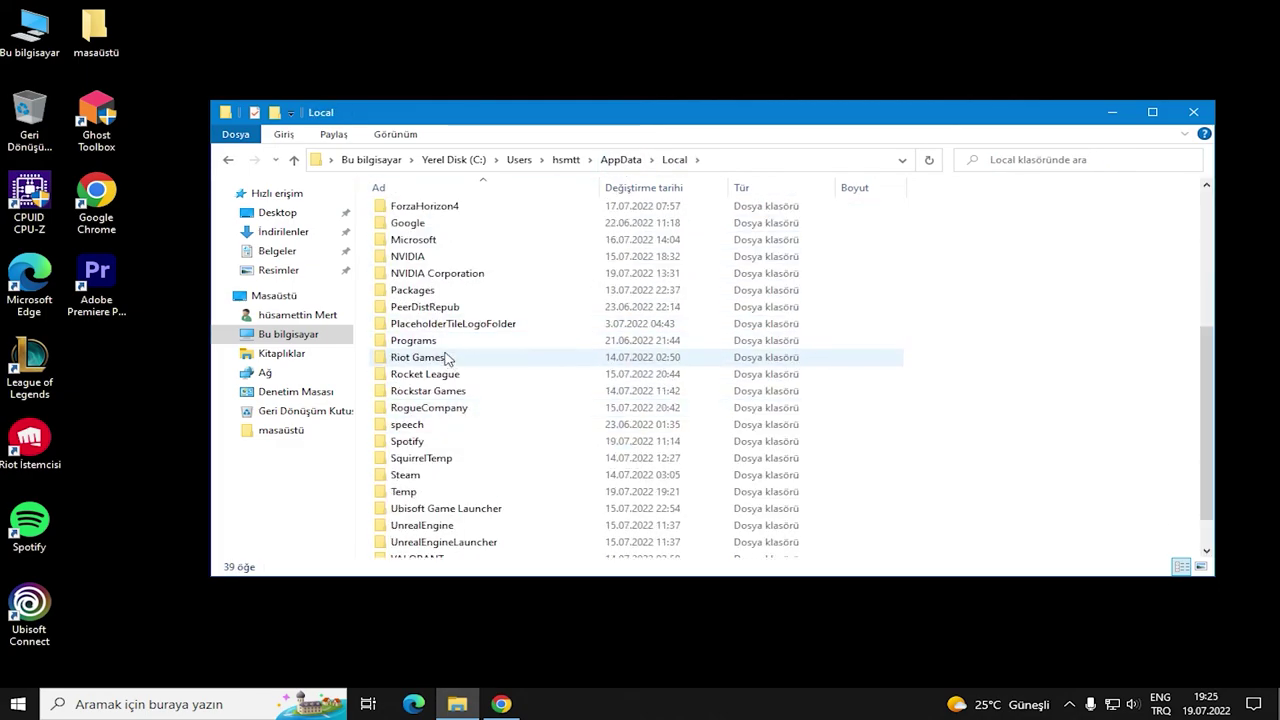
pyautogui.scroll(-1, 449, 357)
pyautogui.click(442, 515)
pyautogui.doubleClick(442, 515)
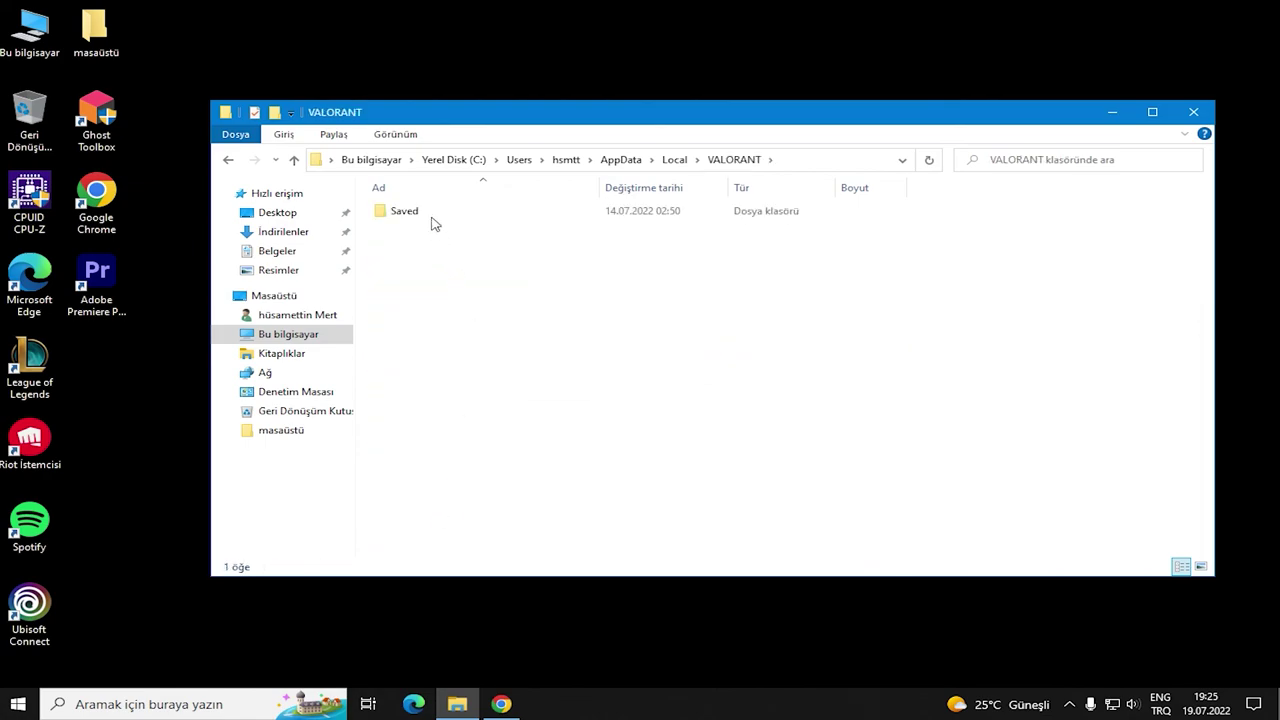
pyautogui.doubleClick(428, 212)
pyautogui.doubleClick(438, 214)
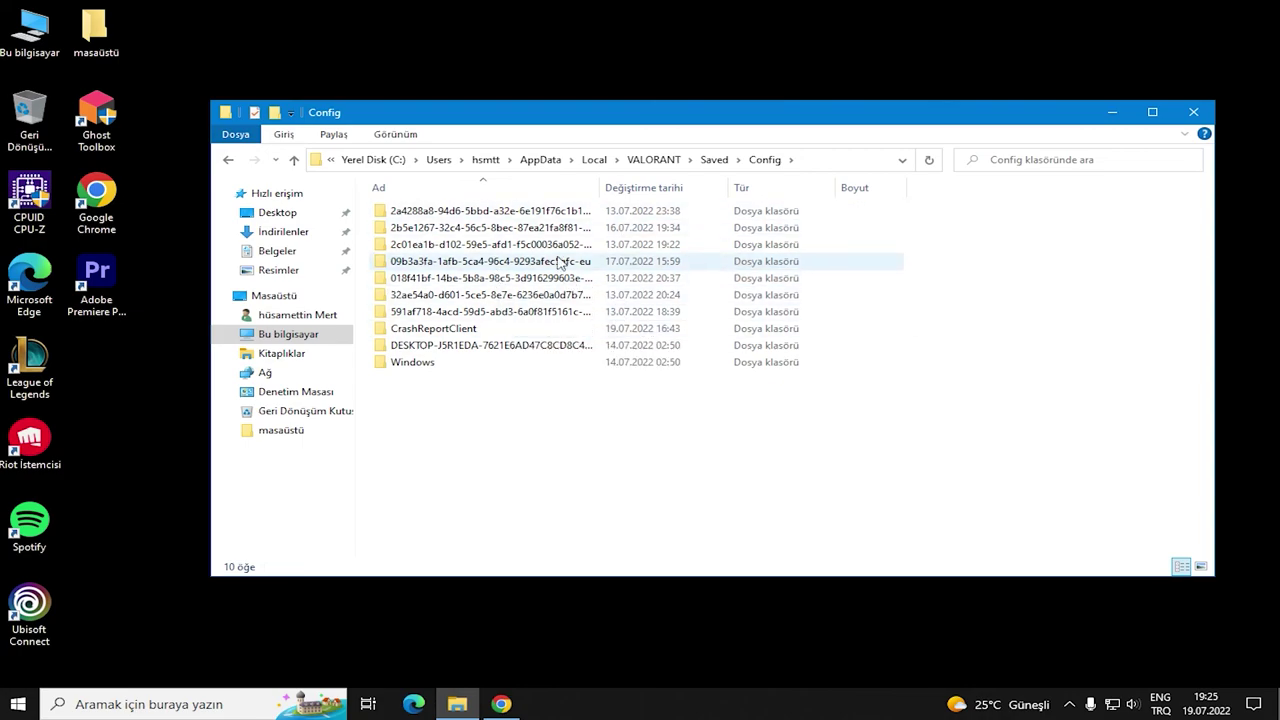
# Open GameUserSettings.ini from the Windows subfolder of the first account-specific folder in Config
pyautogui.doubleClick(549, 215)
pyautogui.doubleClick(441, 213)
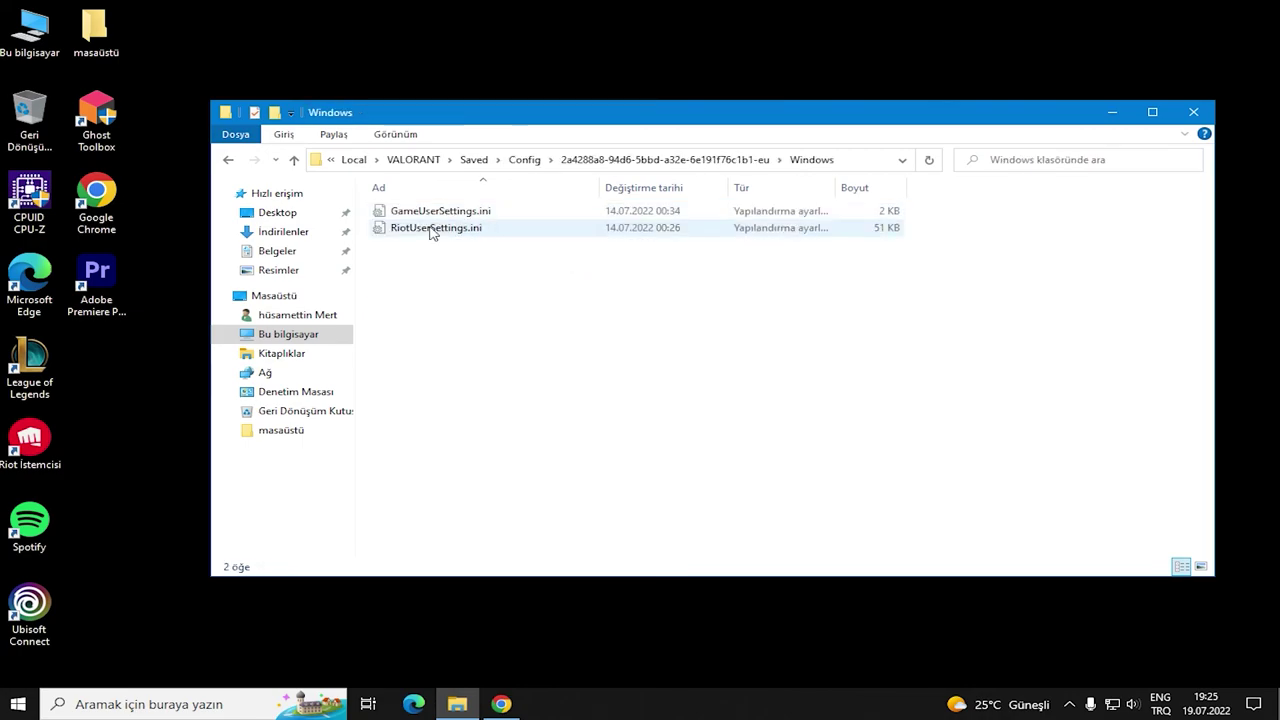
pyautogui.click(440, 212)
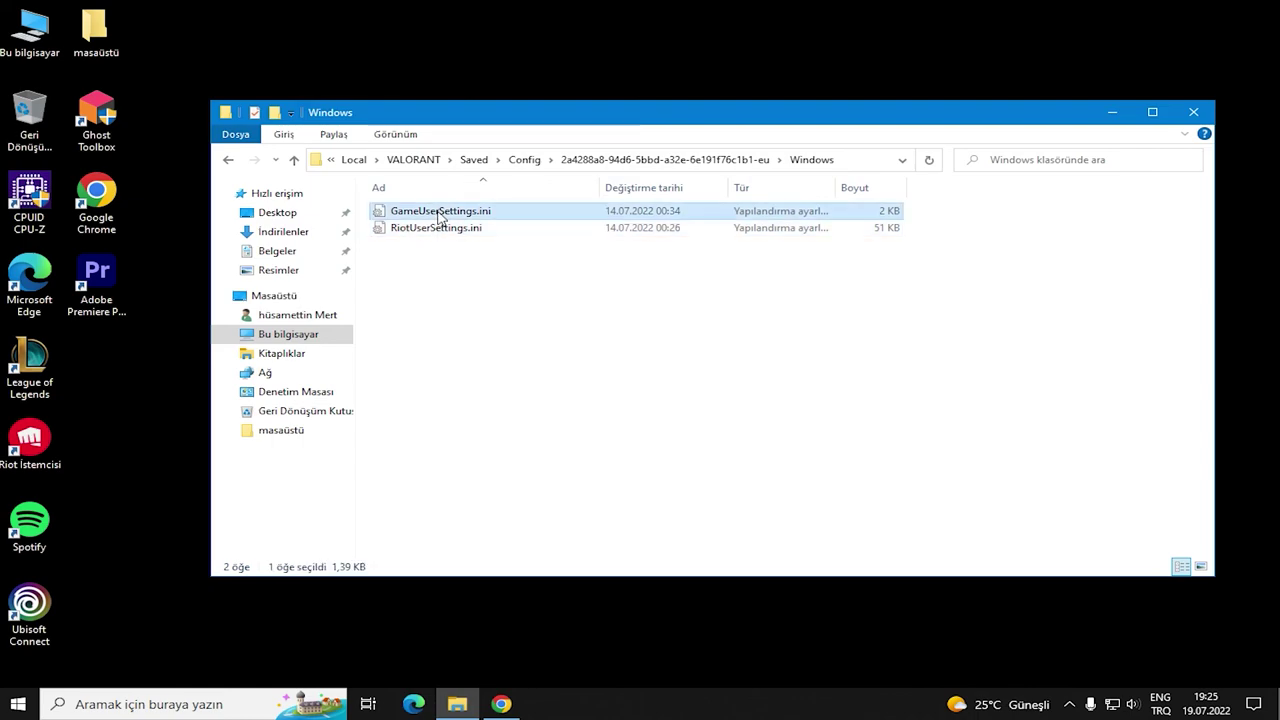
pyautogui.doubleClick(527, 213)
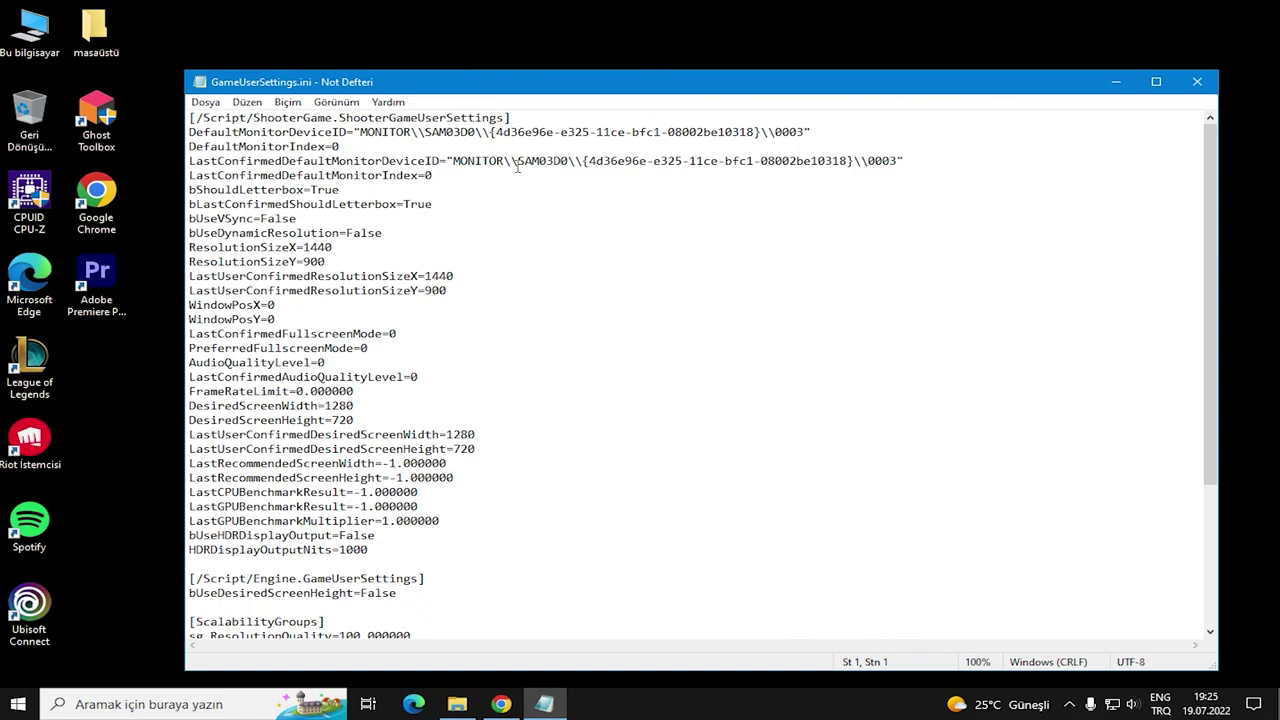
# Examine the resolution and ScalabilityGroups quality settings in GameUserSettings.ini, especially sg.ResolutionQuality, and close the file and its folder
pyautogui.scroll(-2, 325, 221)
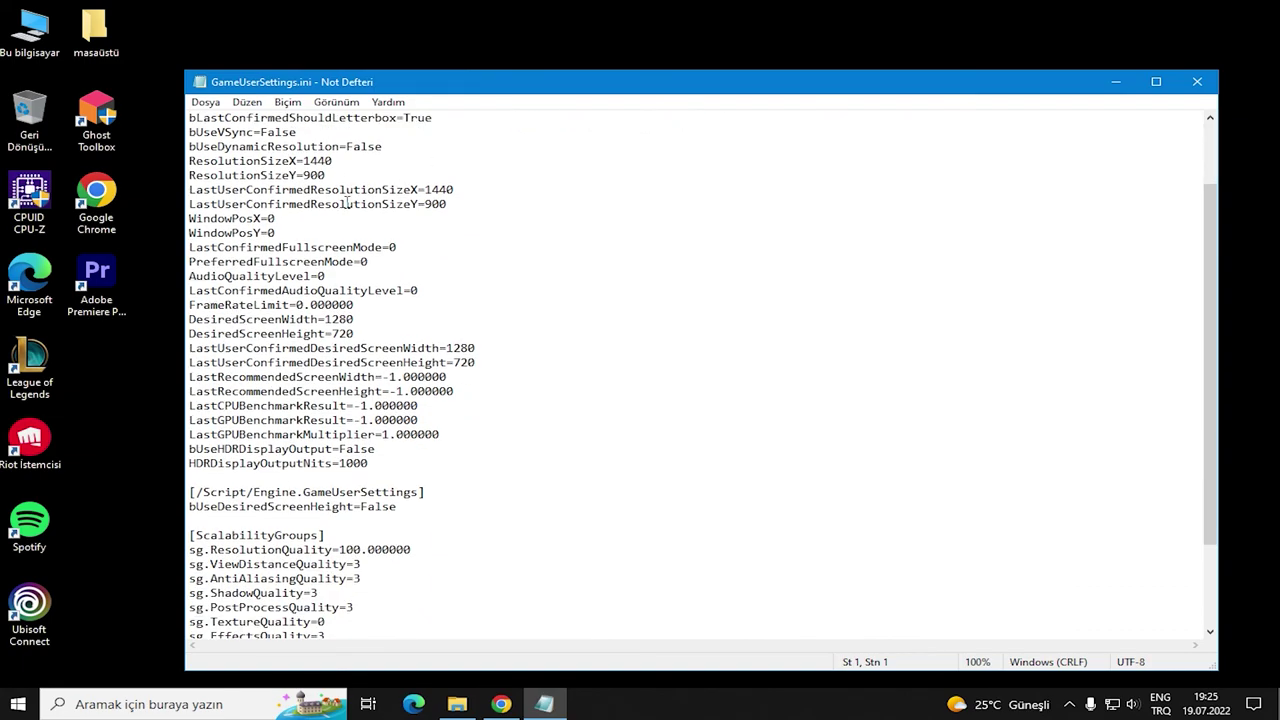
pyautogui.scroll(-1, 380, 247)
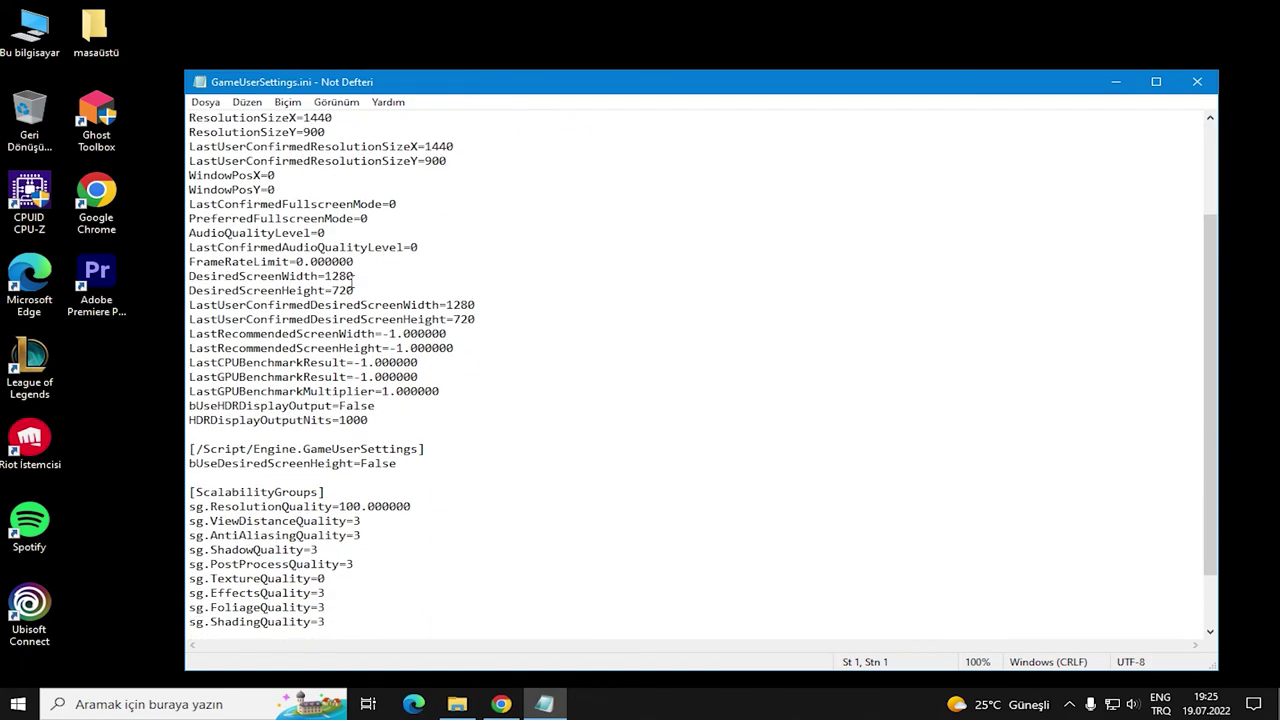
pyautogui.scroll(-2, 486, 329)
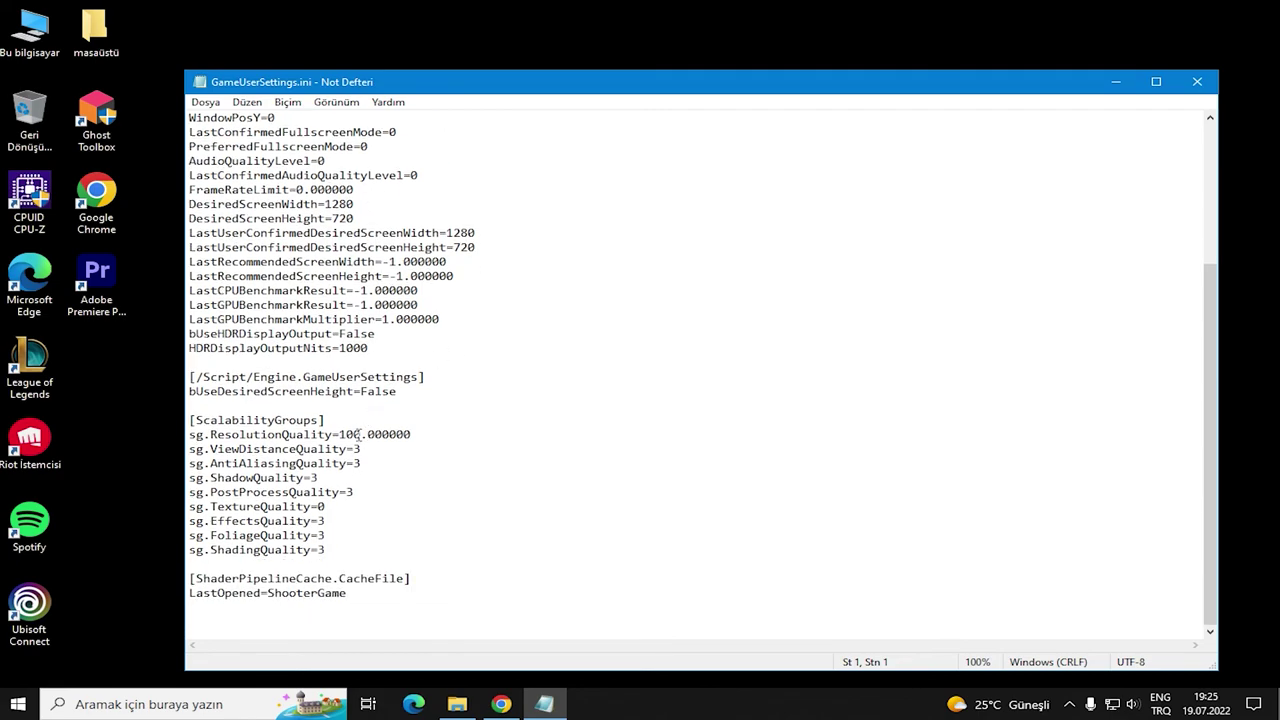
pyautogui.moveTo(360, 434); pyautogui.dragTo(340, 436)
pyautogui.click(353, 436)
pyautogui.click(1199, 84)
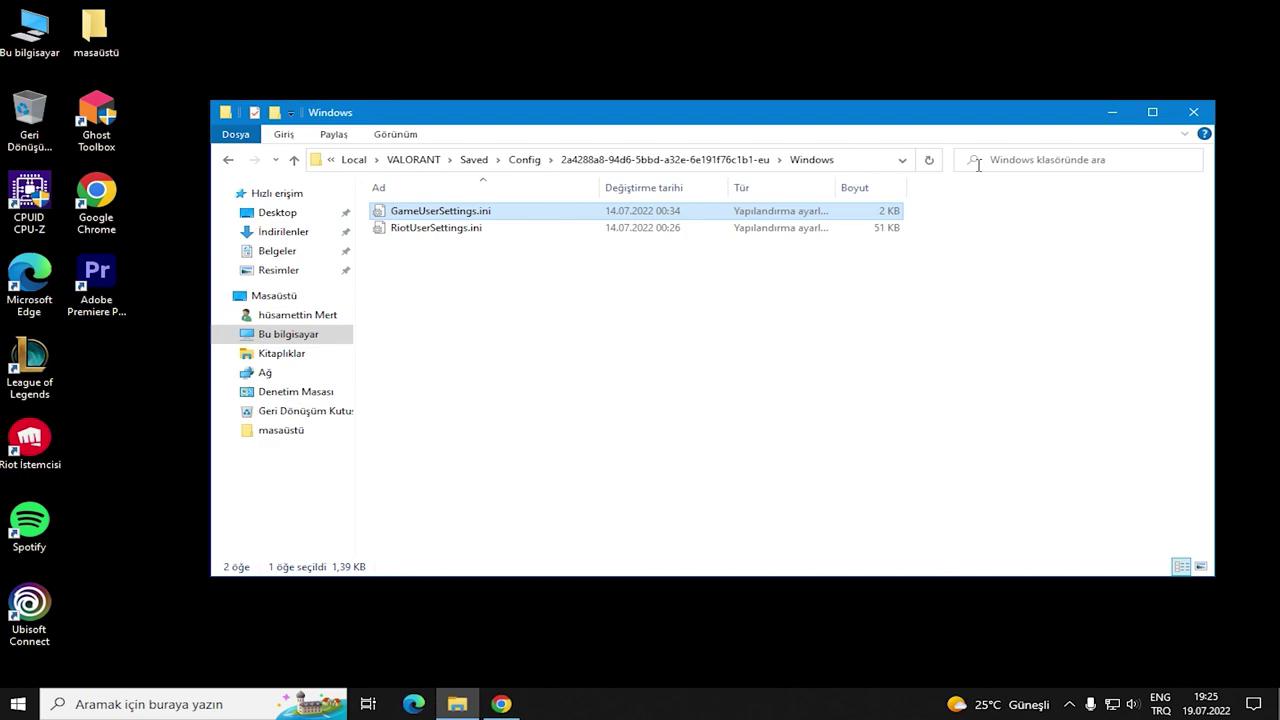
pyautogui.click(1193, 111)
pyautogui.rightClick(752, 230)
pyautogui.click(814, 277)
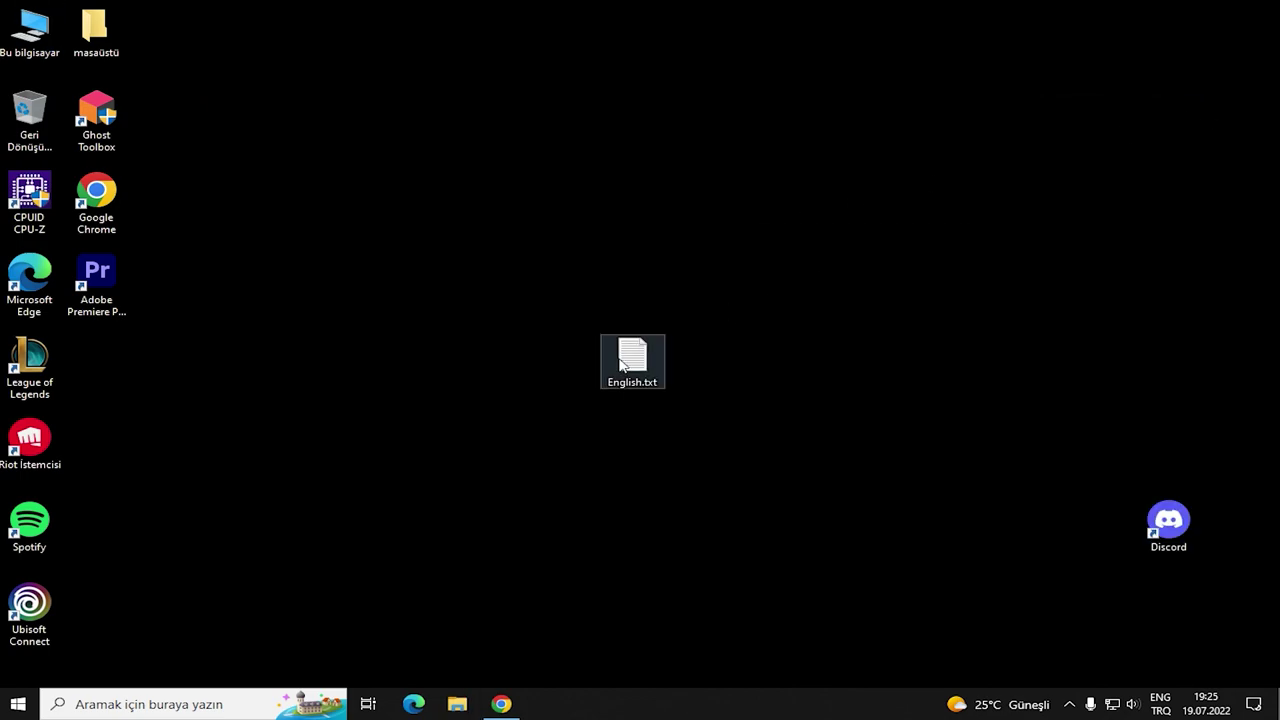
pyautogui.click(501, 703)
pyautogui.click(1180, 12)
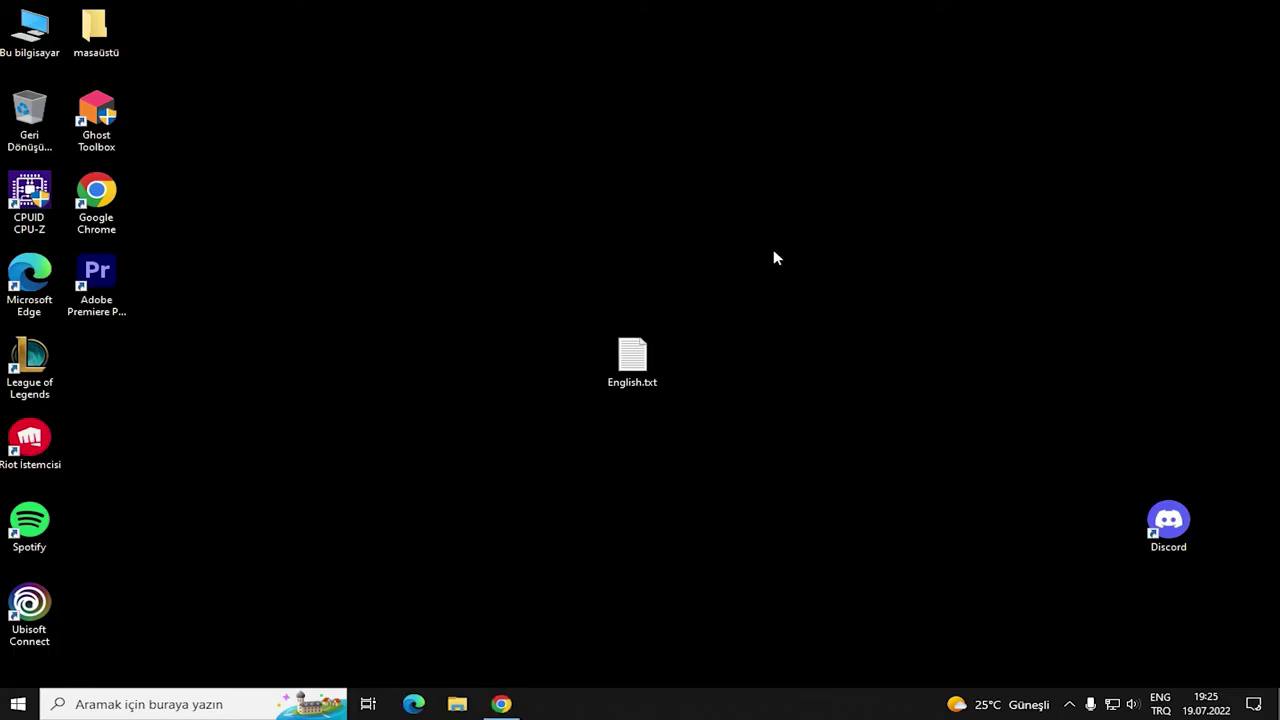